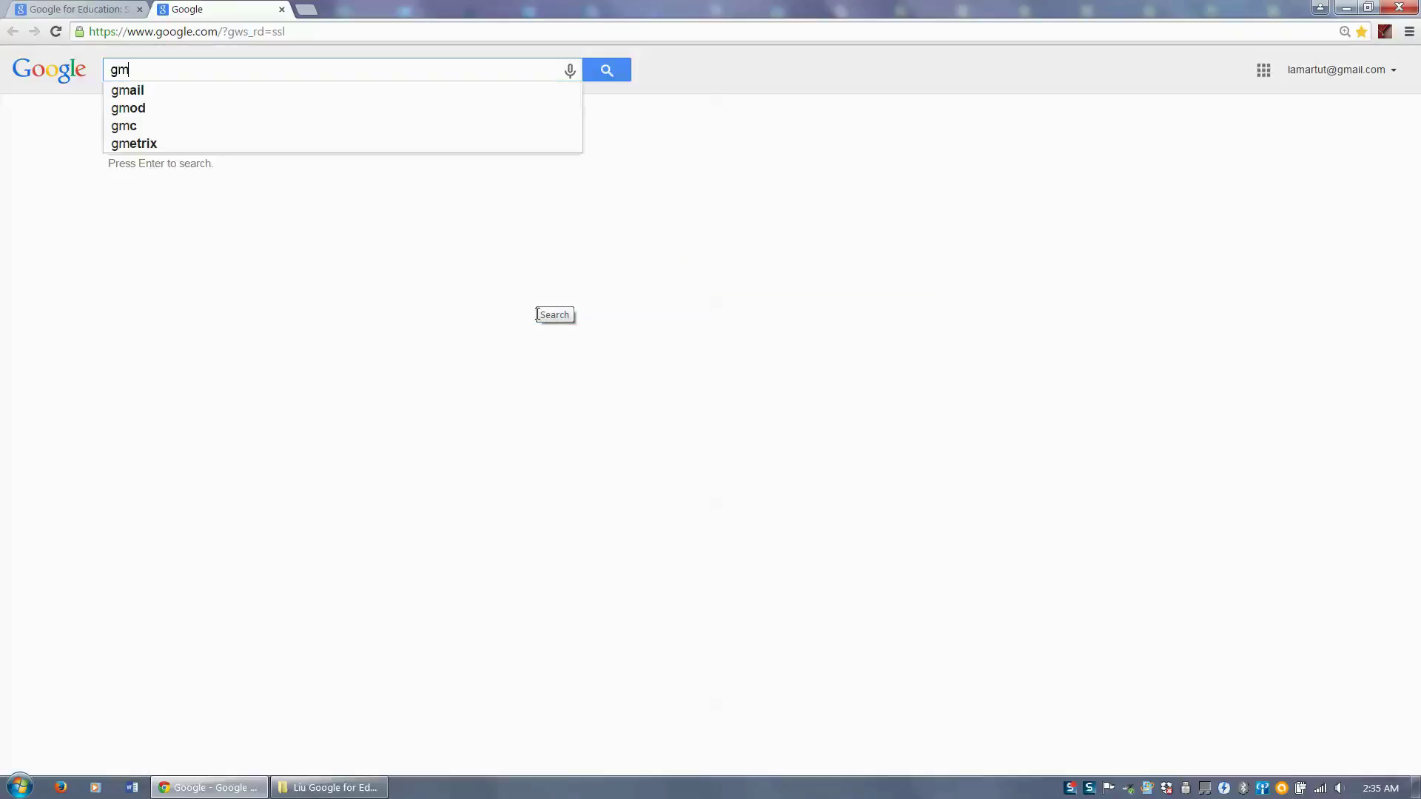
- Search Google for 'gmail', open the Gmail - Google result, and return to the results
key("Return")
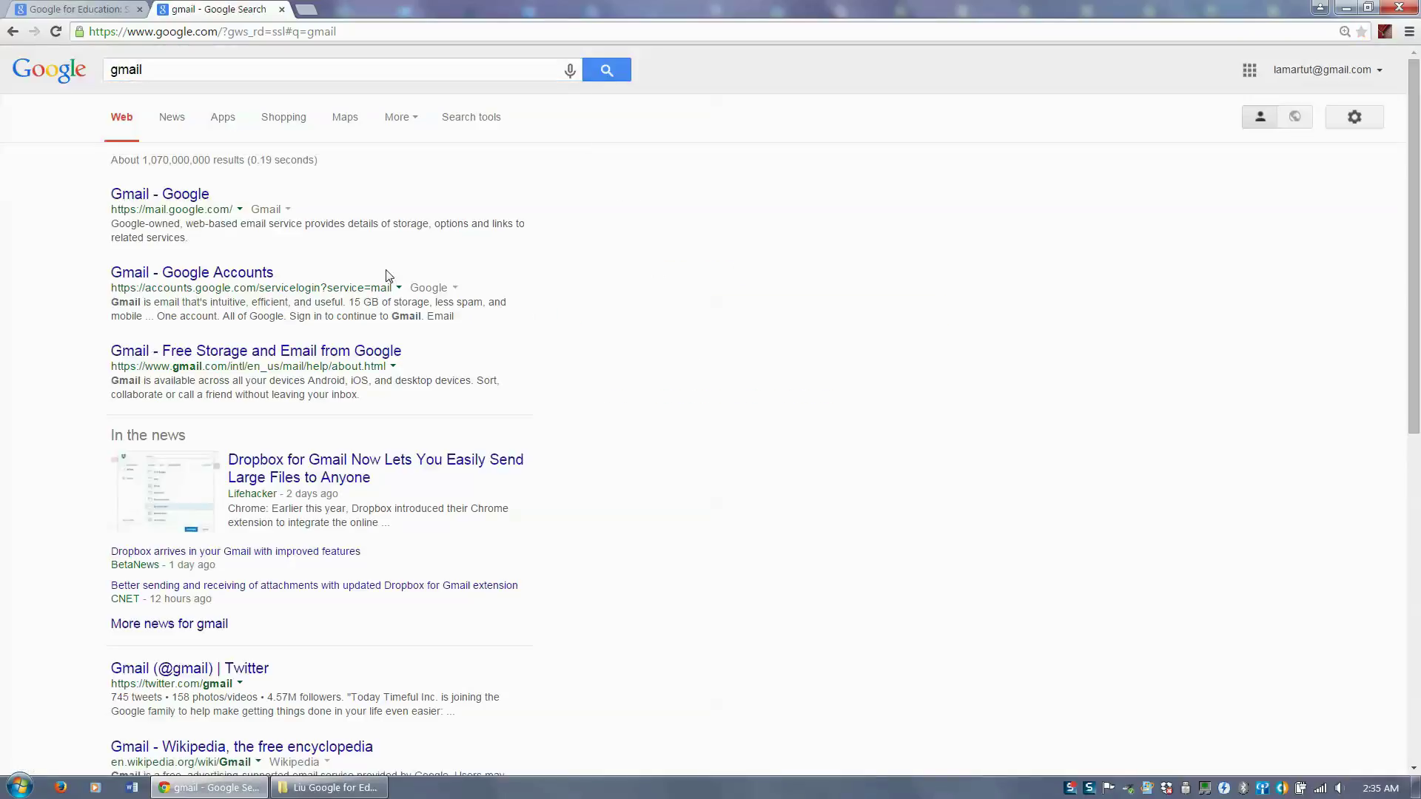
left_click(170, 202)
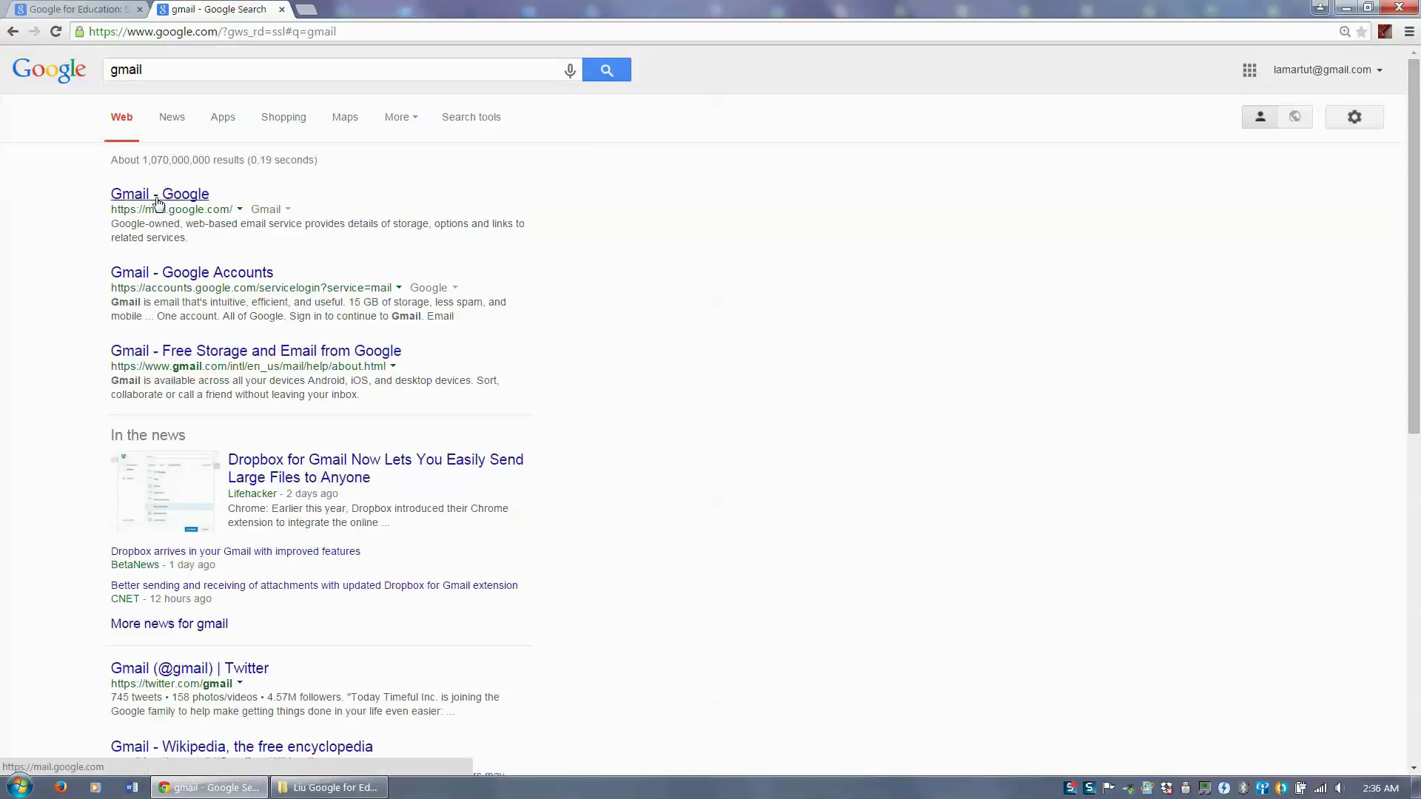
left_click(165, 198)
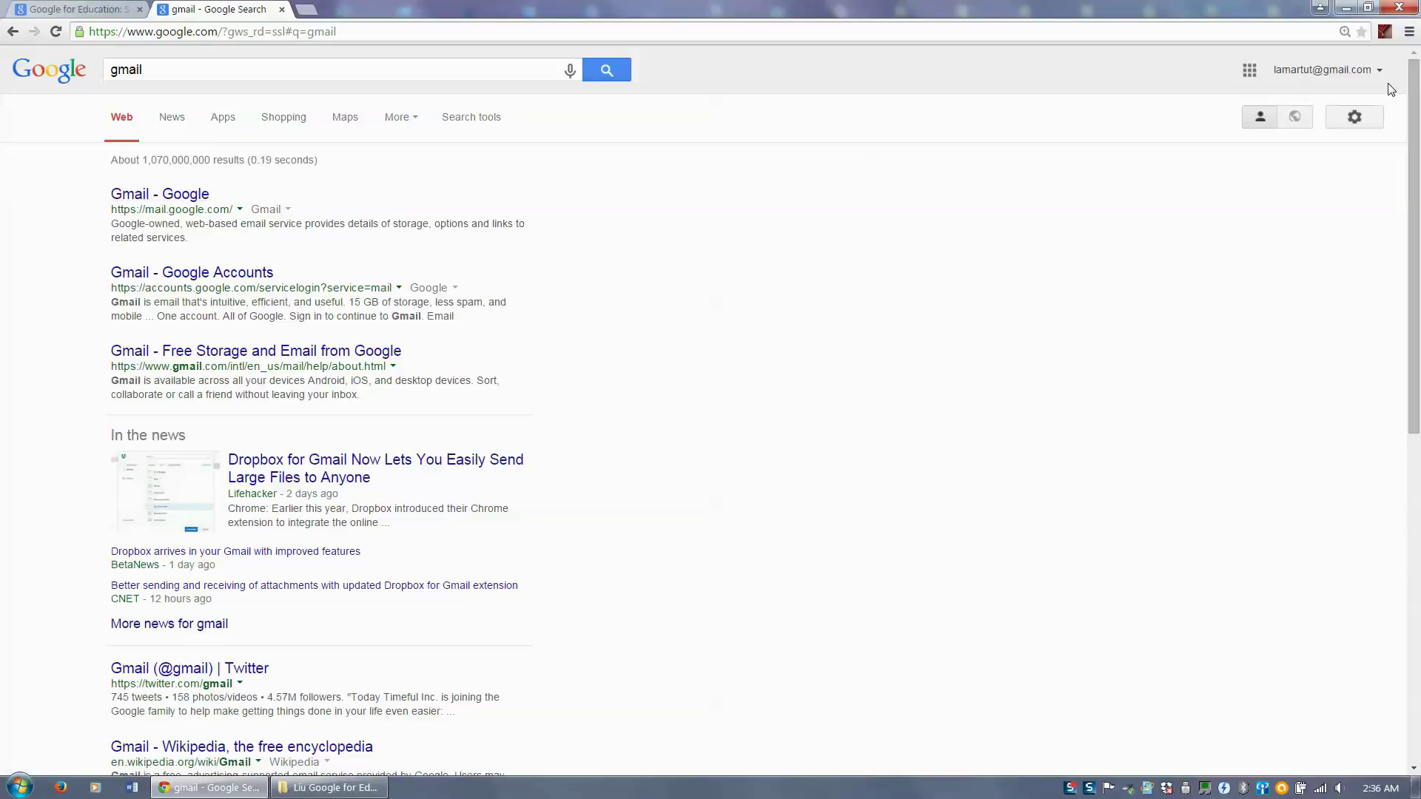
left_click(171, 200)
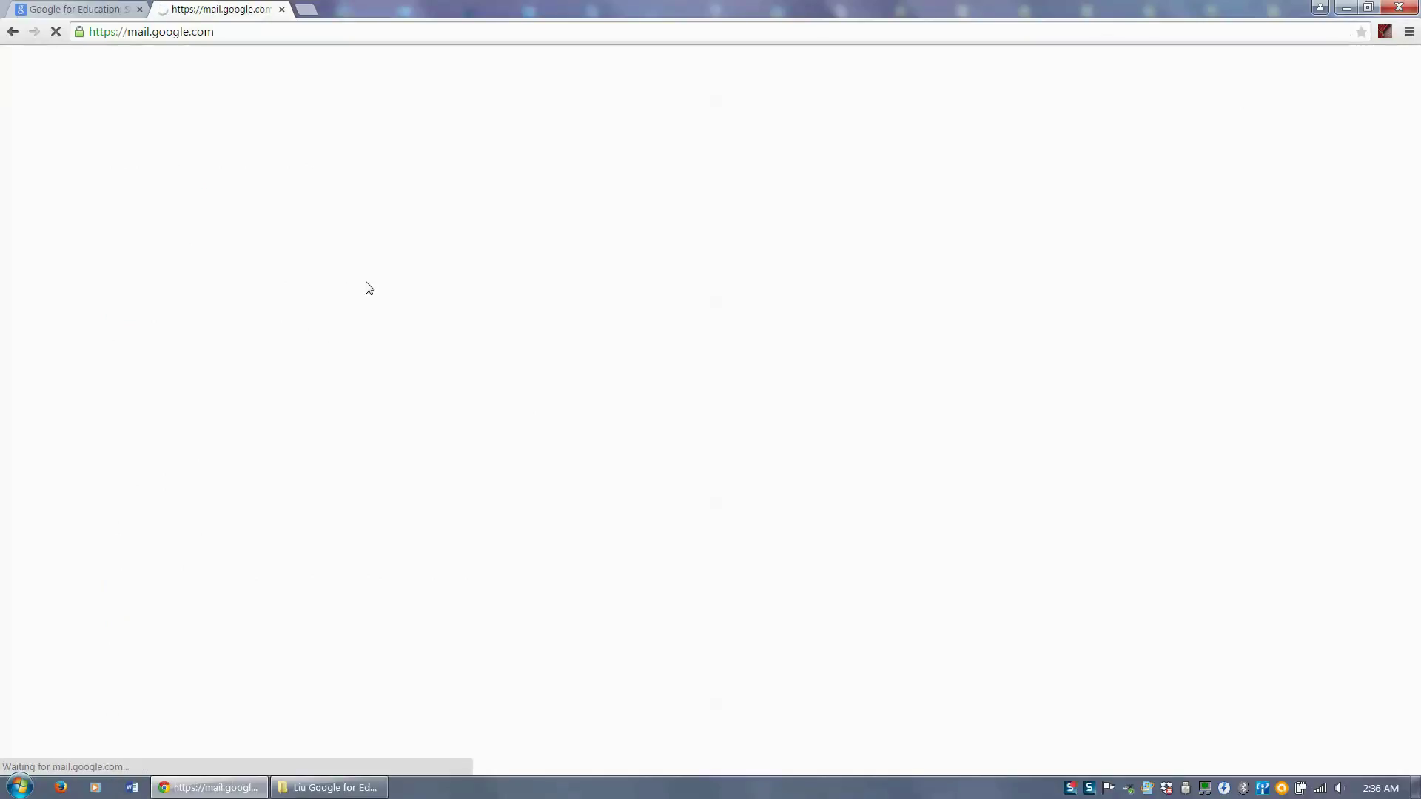
left_click(12, 37)
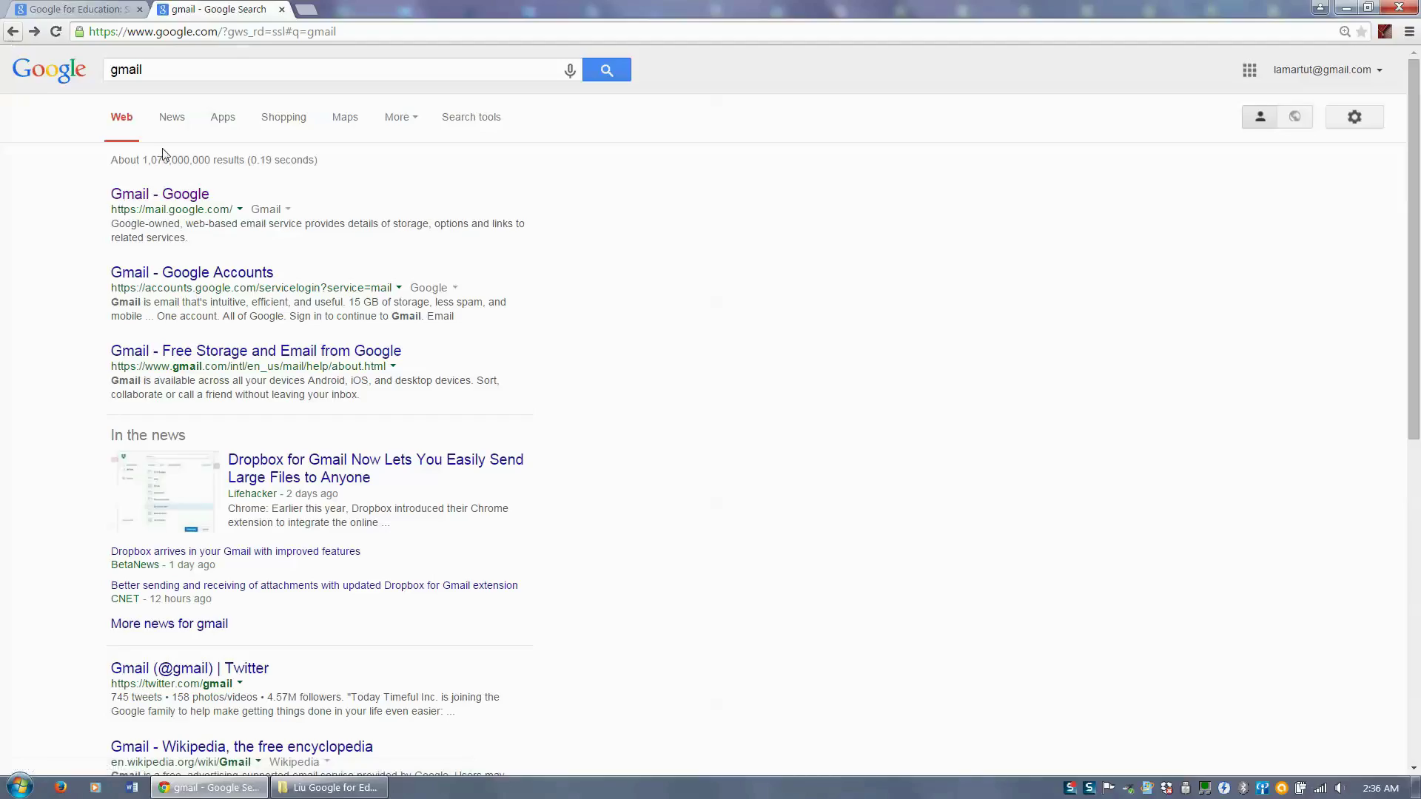
- Sign out of the current Google account from the account panel, then head to Gmail
left_click(1380, 77)
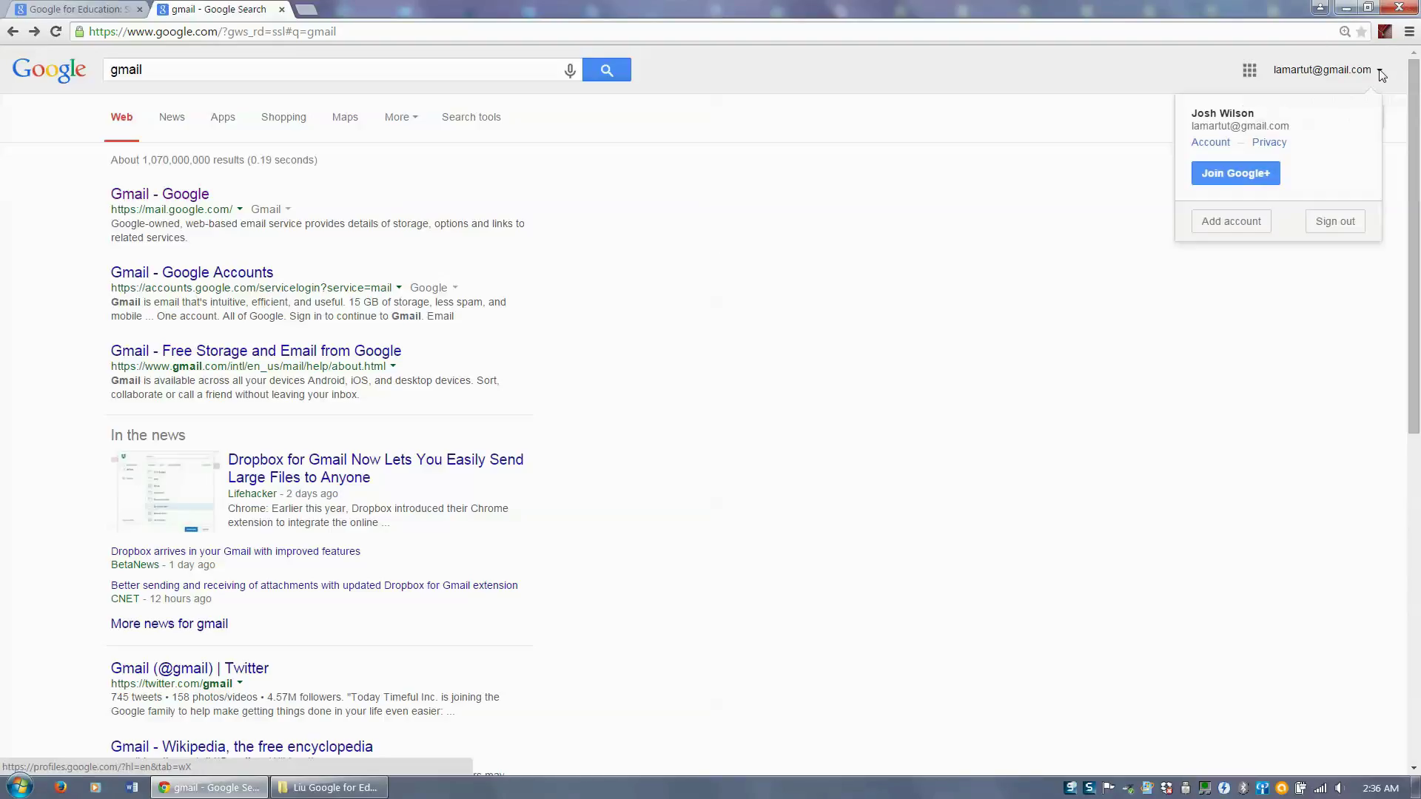
left_click(1335, 222)
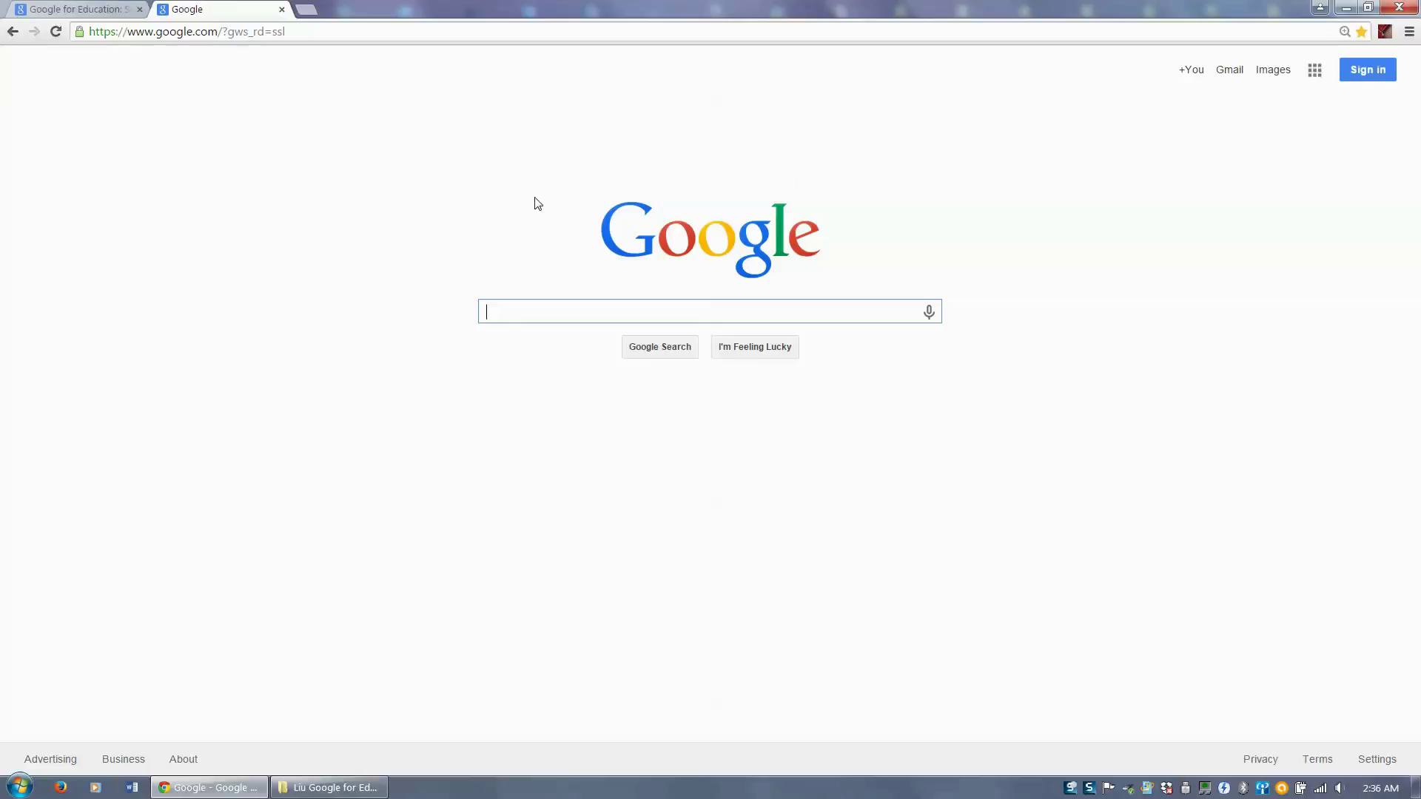
left_click(1232, 72)
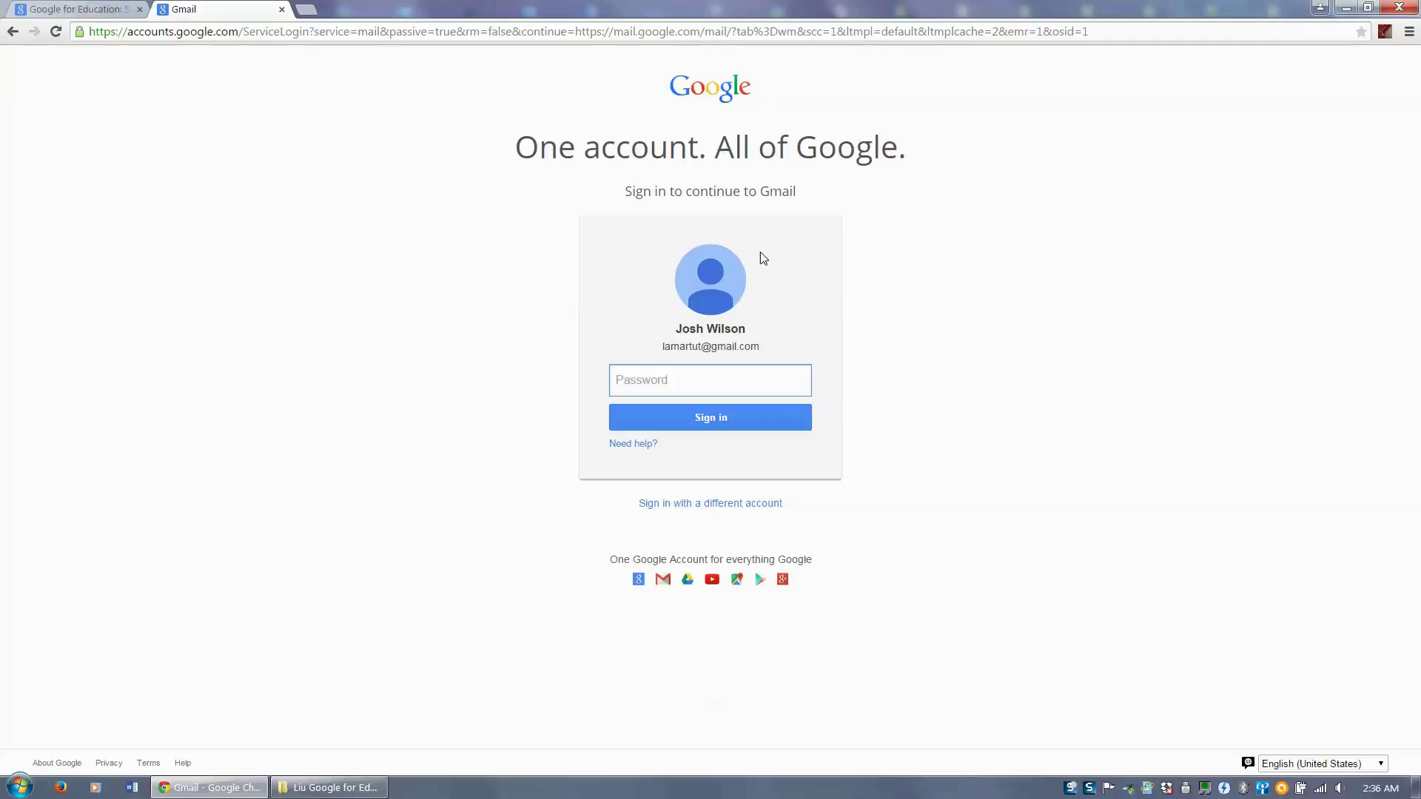
- Choose a different account, add an account, and start creating a new Google account
left_click(710, 511)
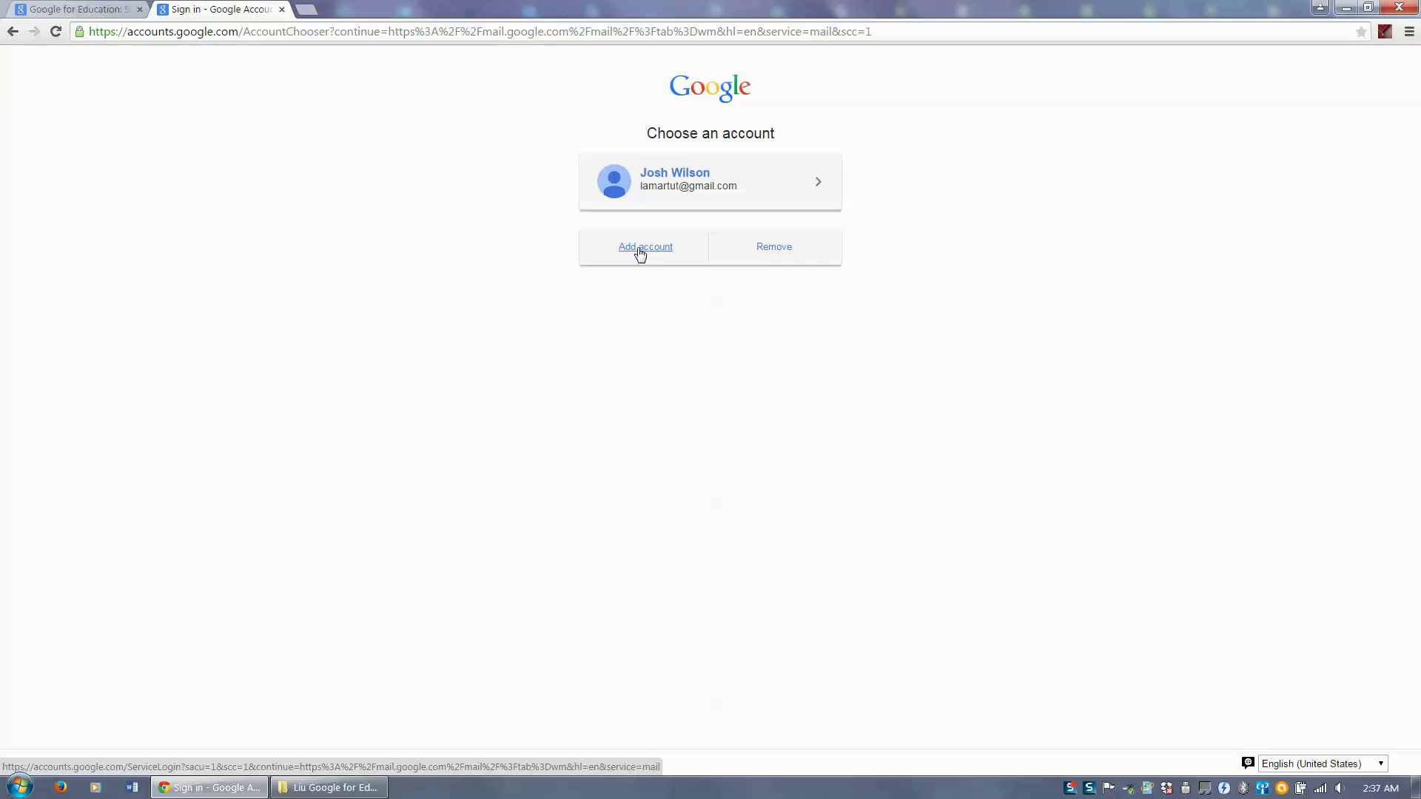
left_click(640, 250)
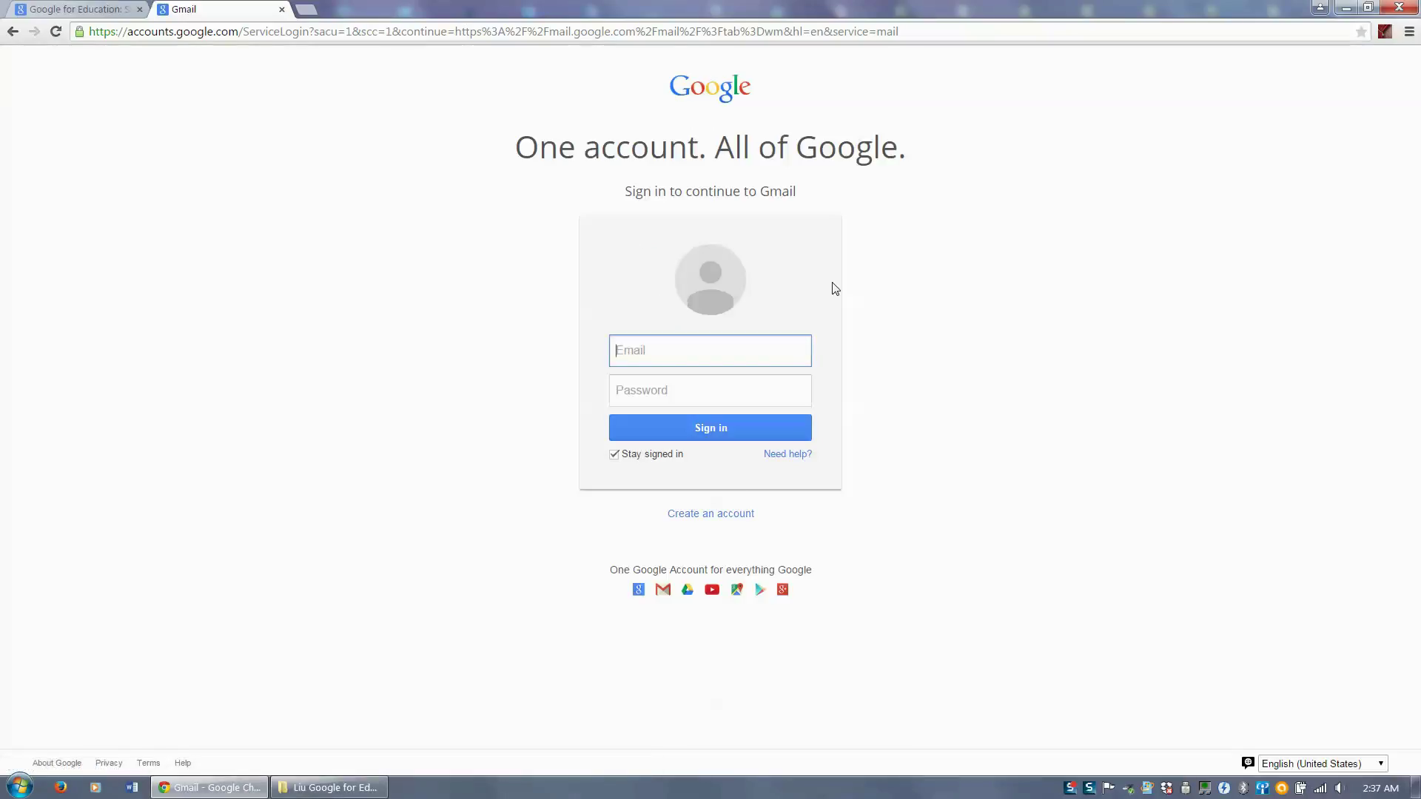
left_click(708, 522)
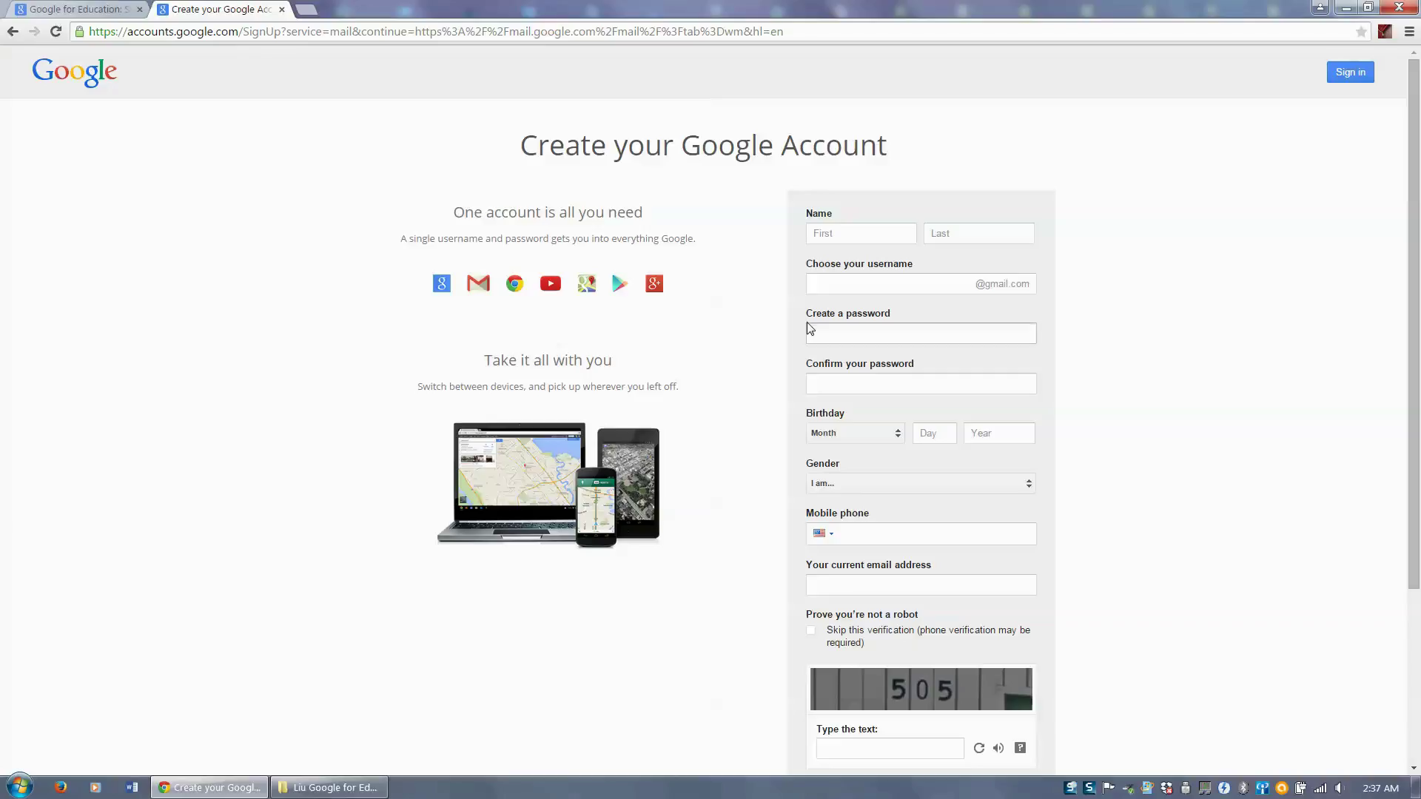
- Enter the new account's first name, last name and a username
left_click(858, 235)
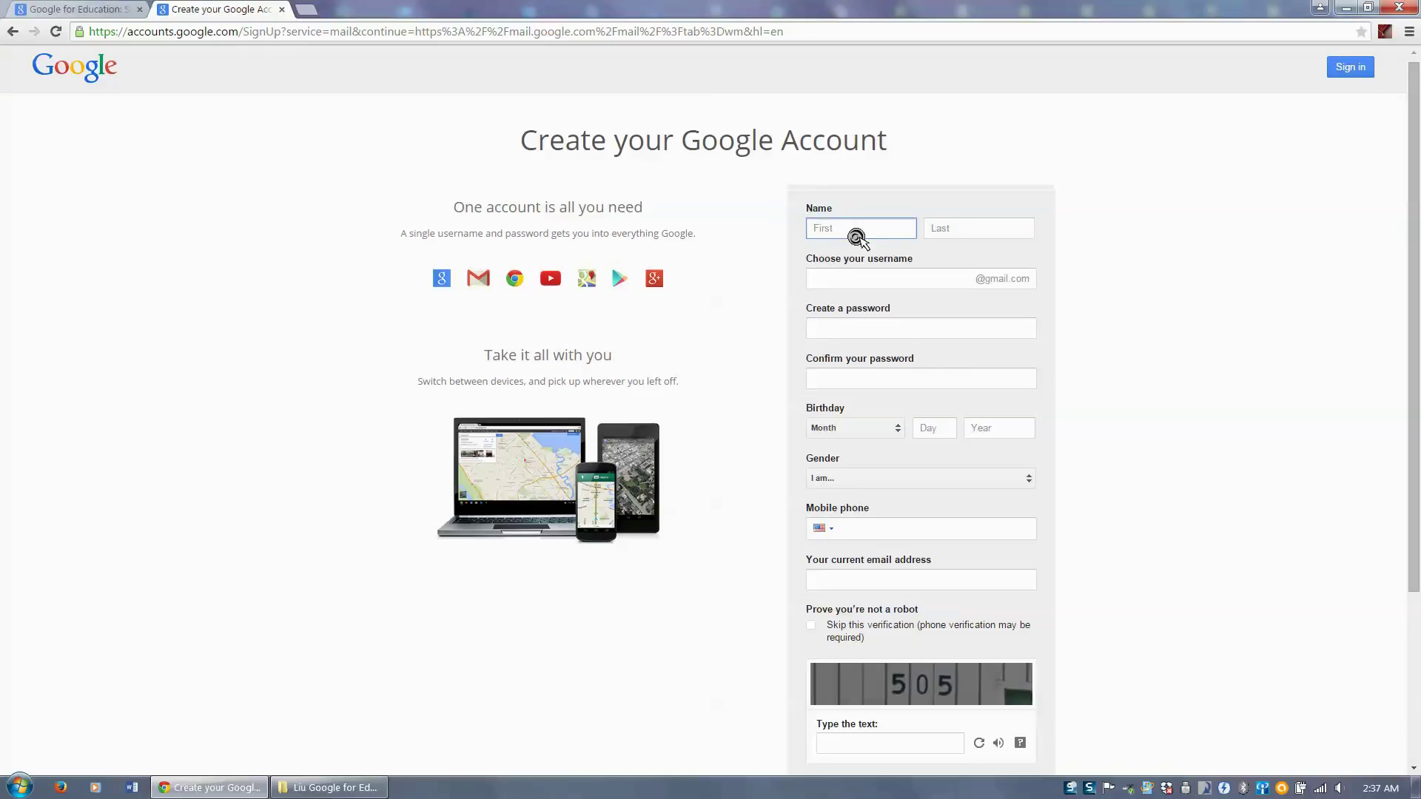
scroll(857, 238, "down", 1)
key("Tab")
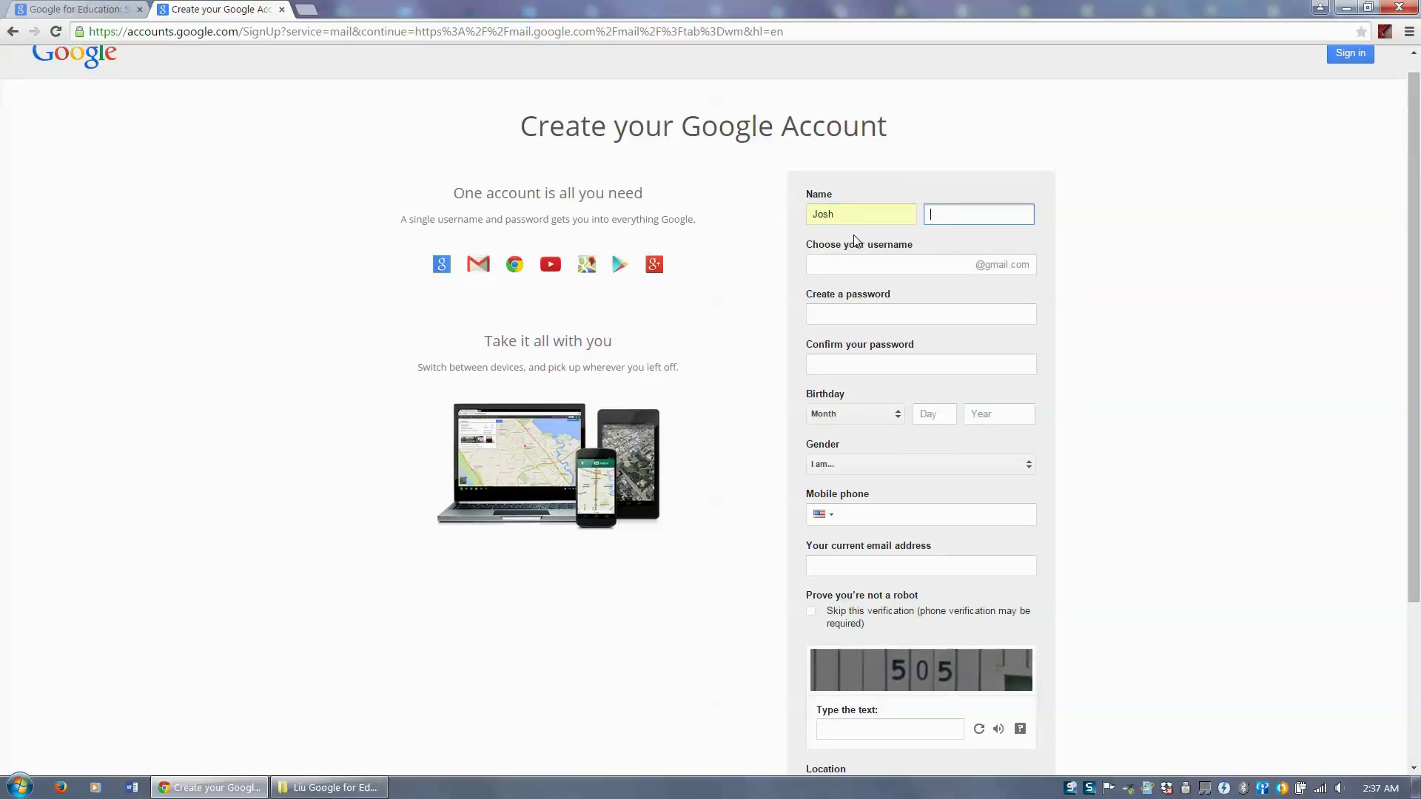
key("Tab")
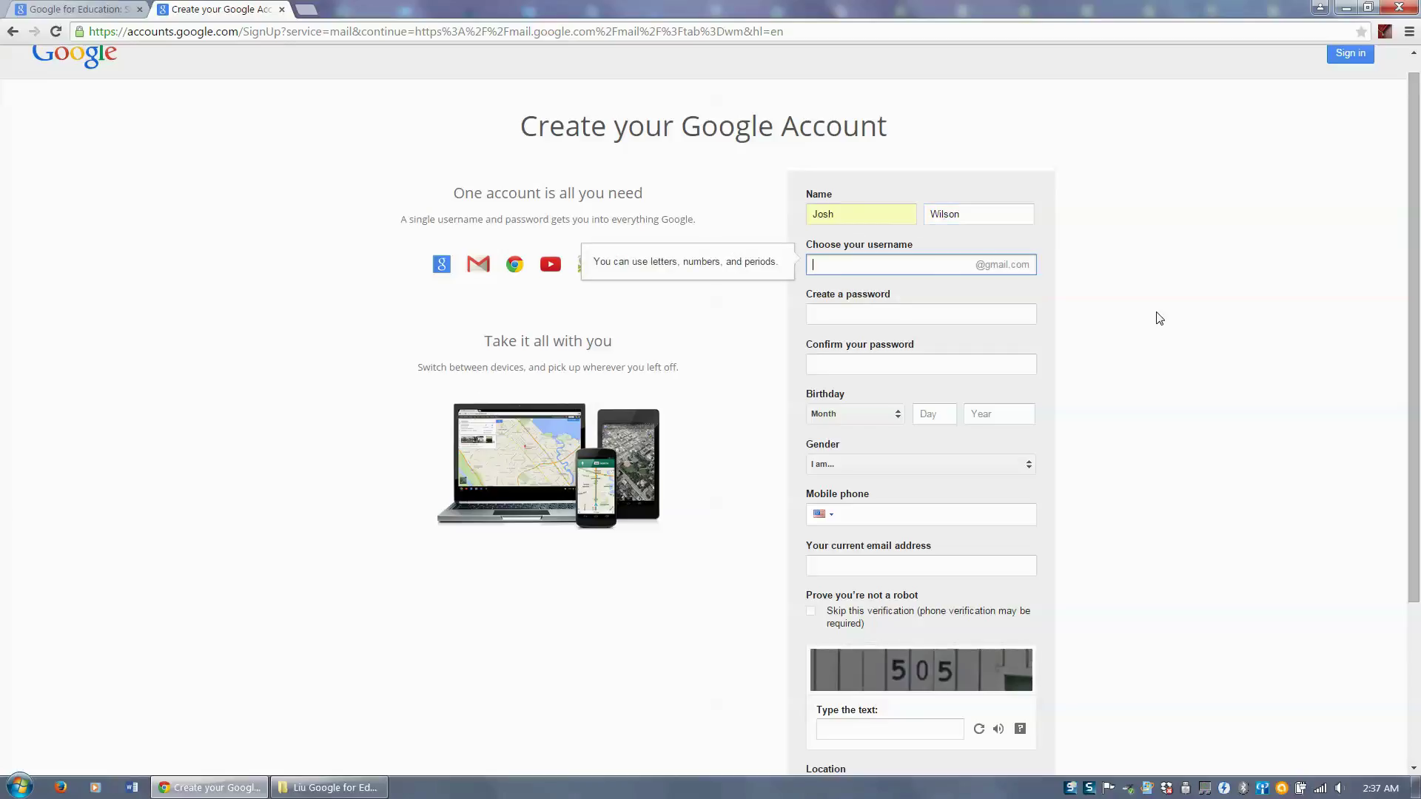
type("Lamartut")
key("Tab")
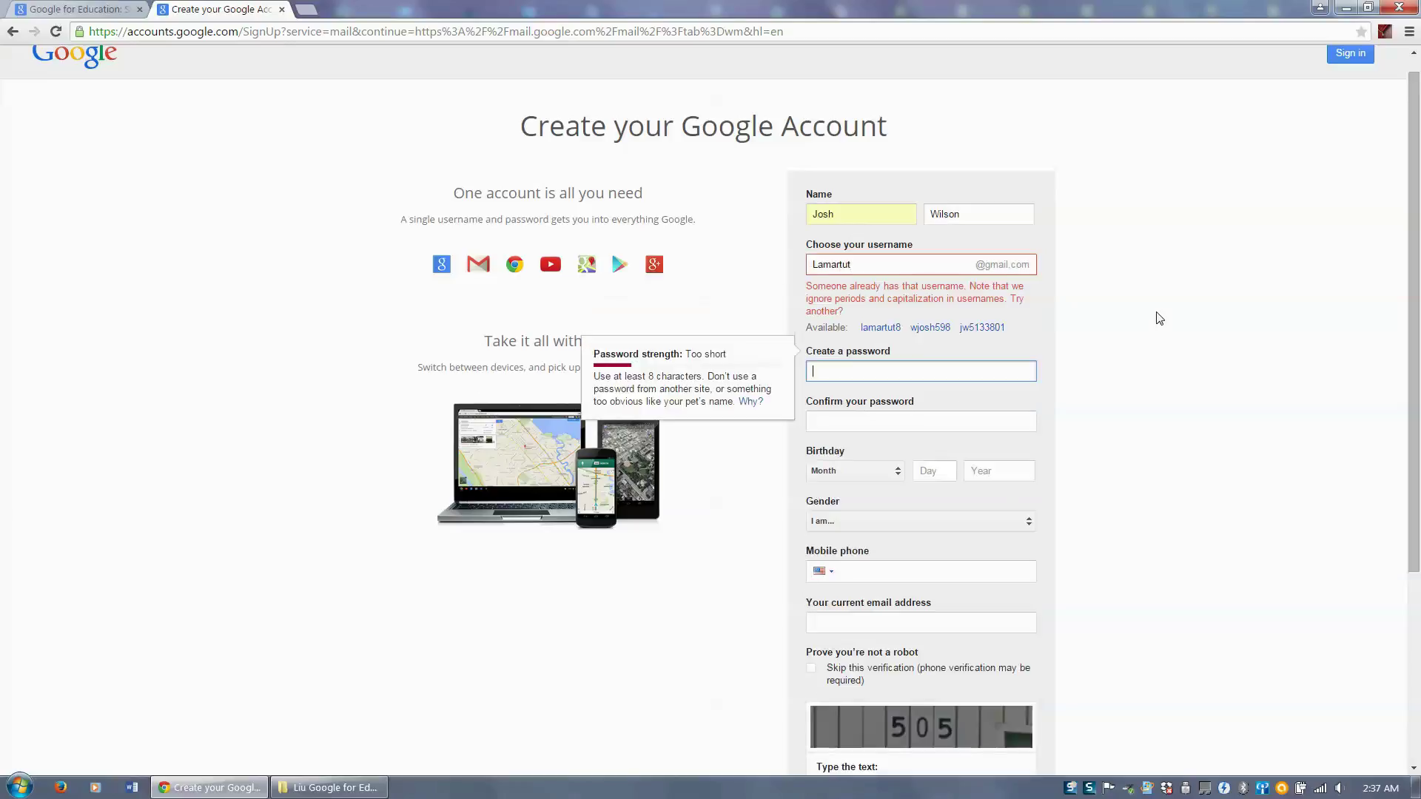
- Enter the account password and confirm it
left_click(1073, 333)
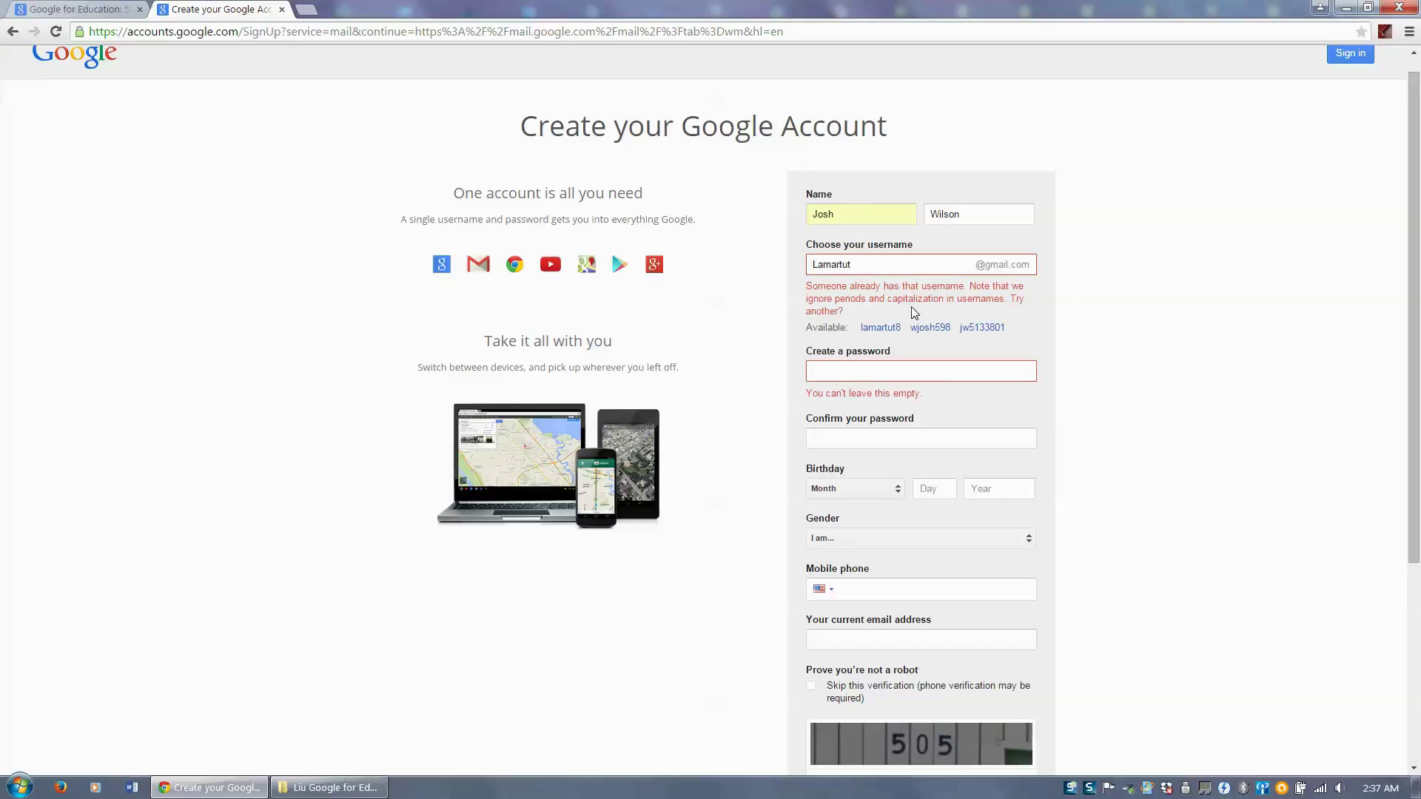
left_click(886, 366)
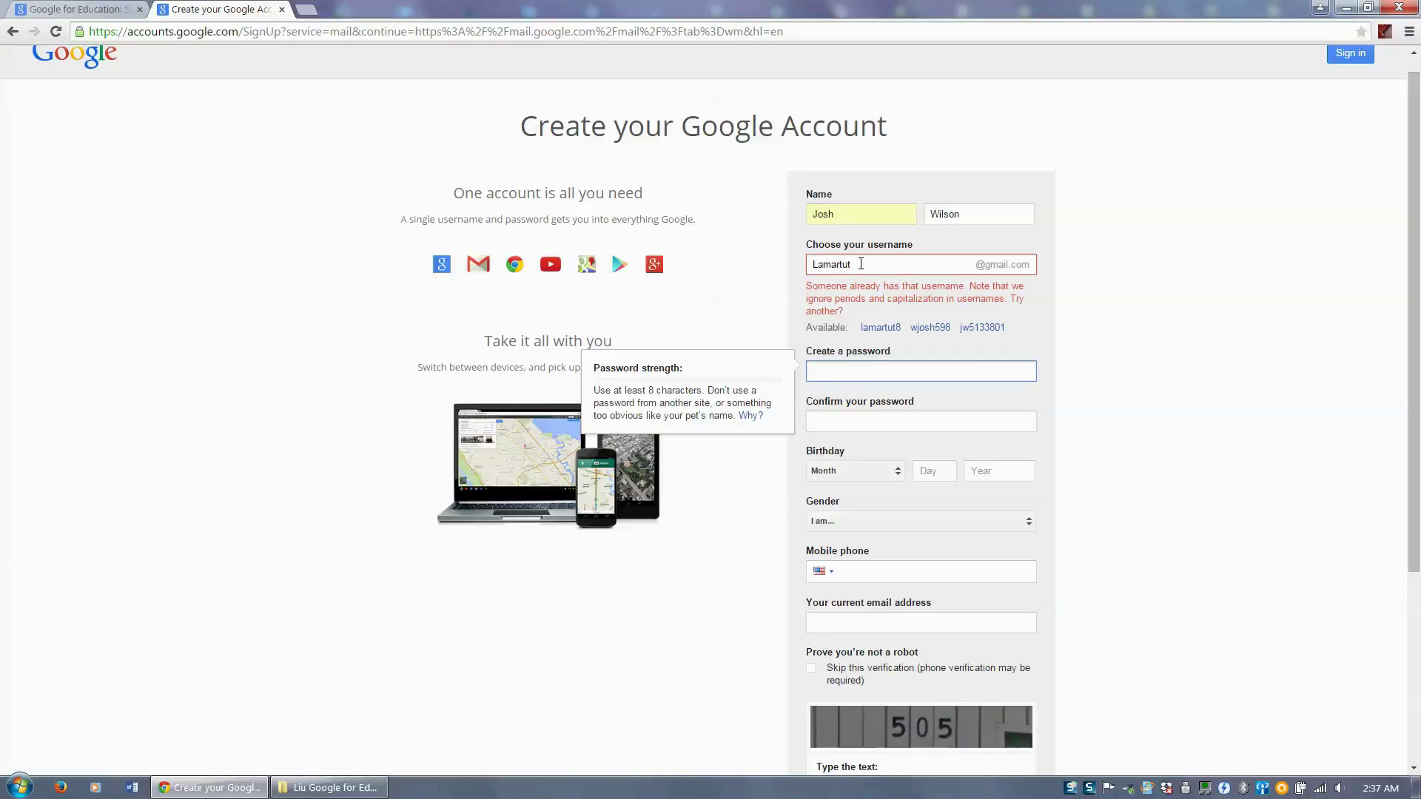
left_click(834, 359)
type("••••••")
key("ctrl+a")
type("•••••••••••••")
key("Tab")
type("••••••••••")
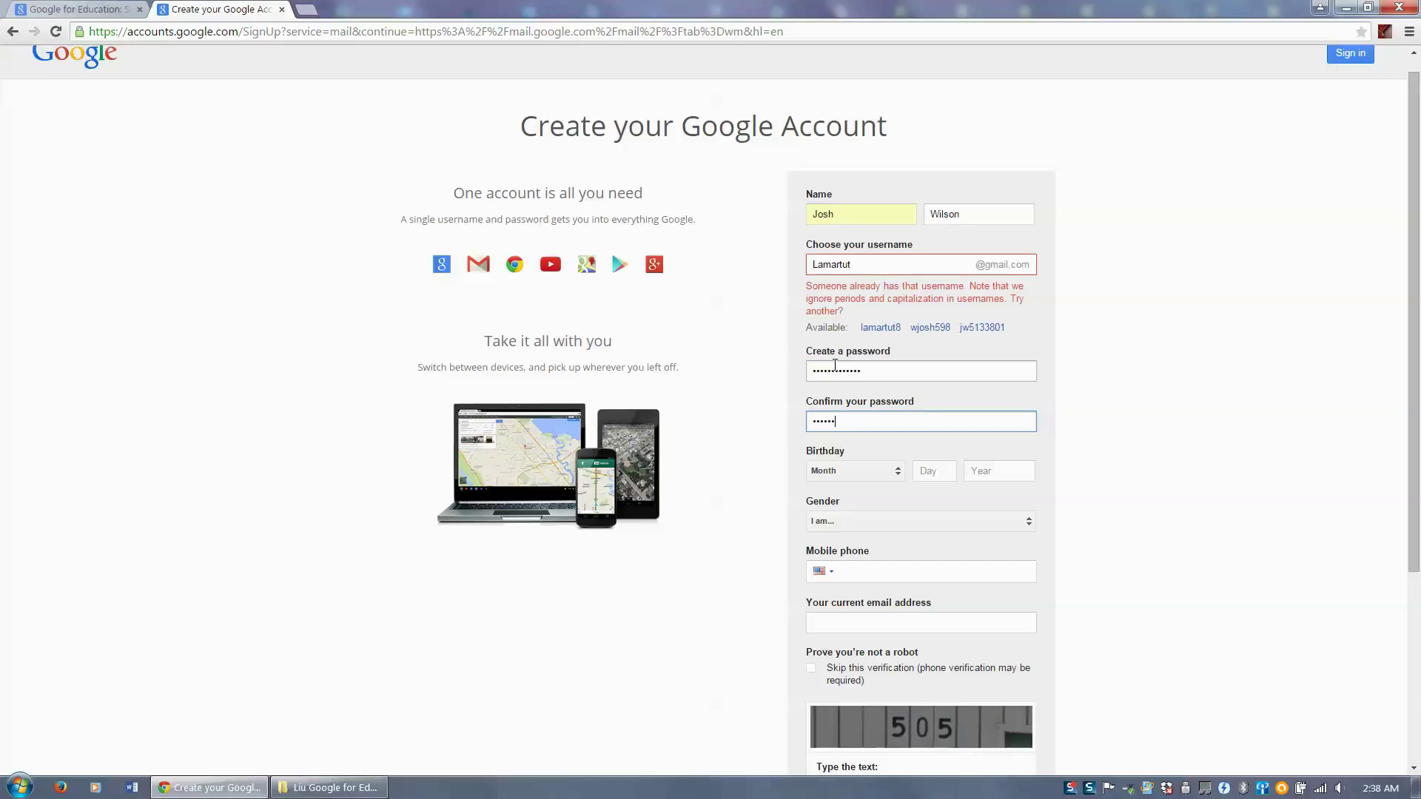
type("•••")
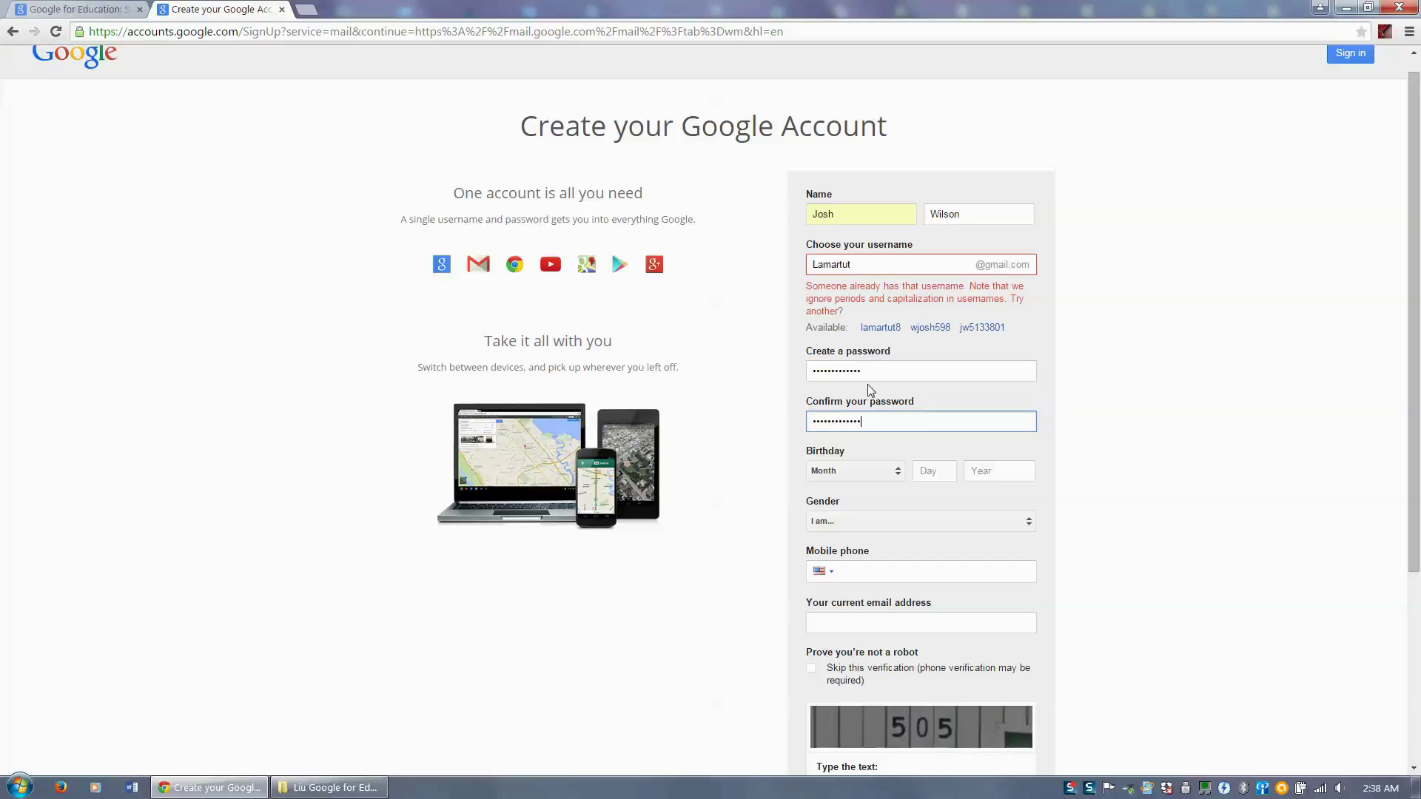
- Set the birthday to May 10, 1990
left_click(892, 476)
key("Down")
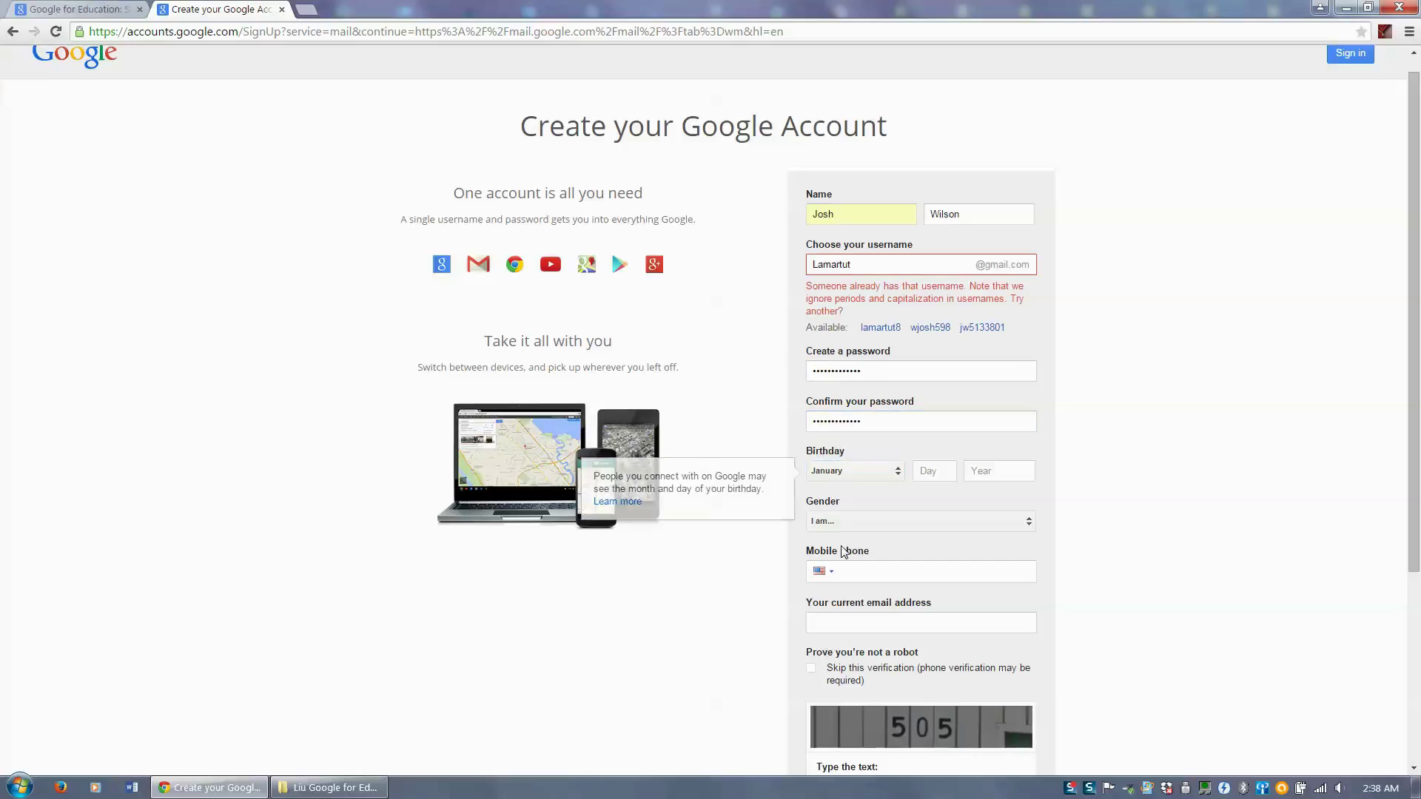
left_click(891, 476)
left_click(878, 555)
left_click(940, 472)
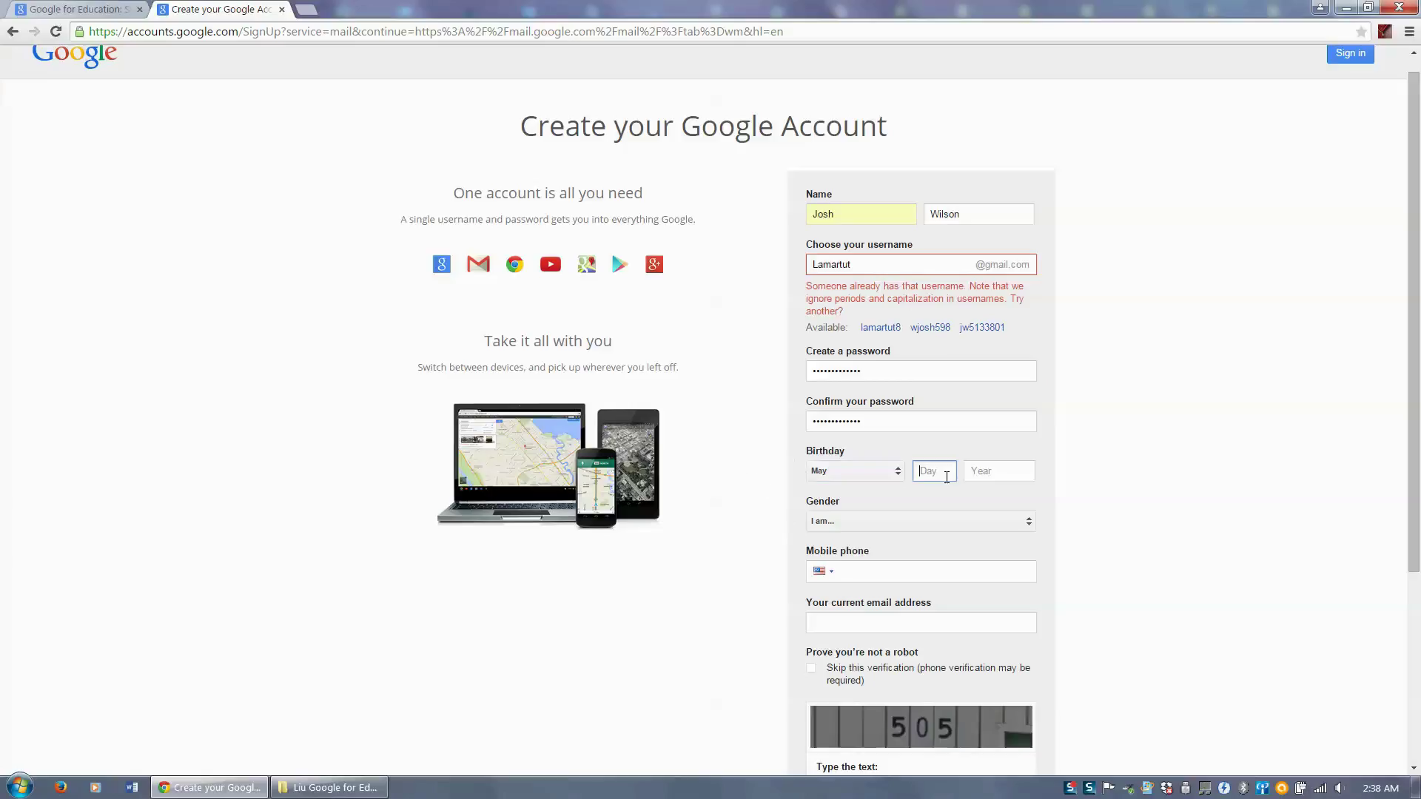
type("10")
key("Tab")
type("1990")
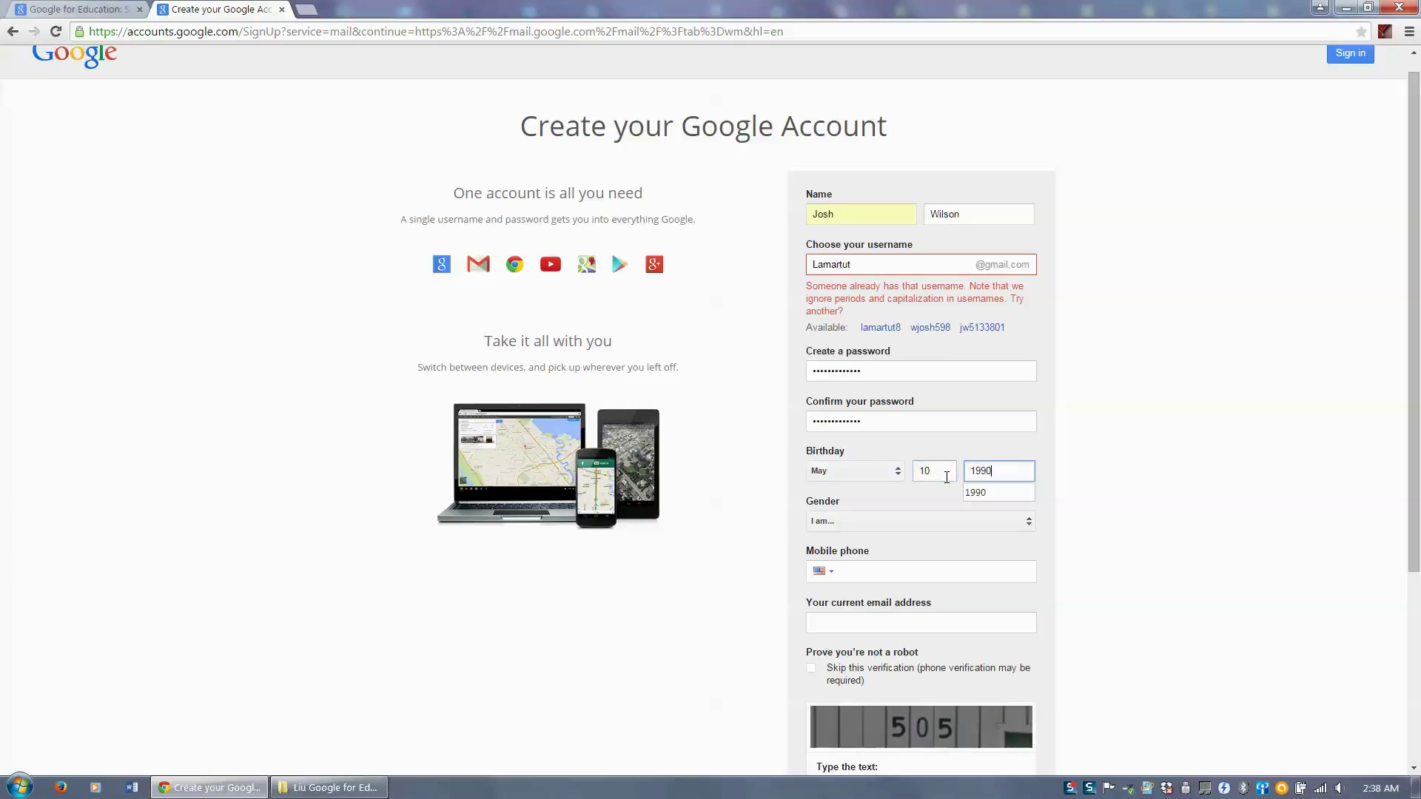
left_click(1098, 486)
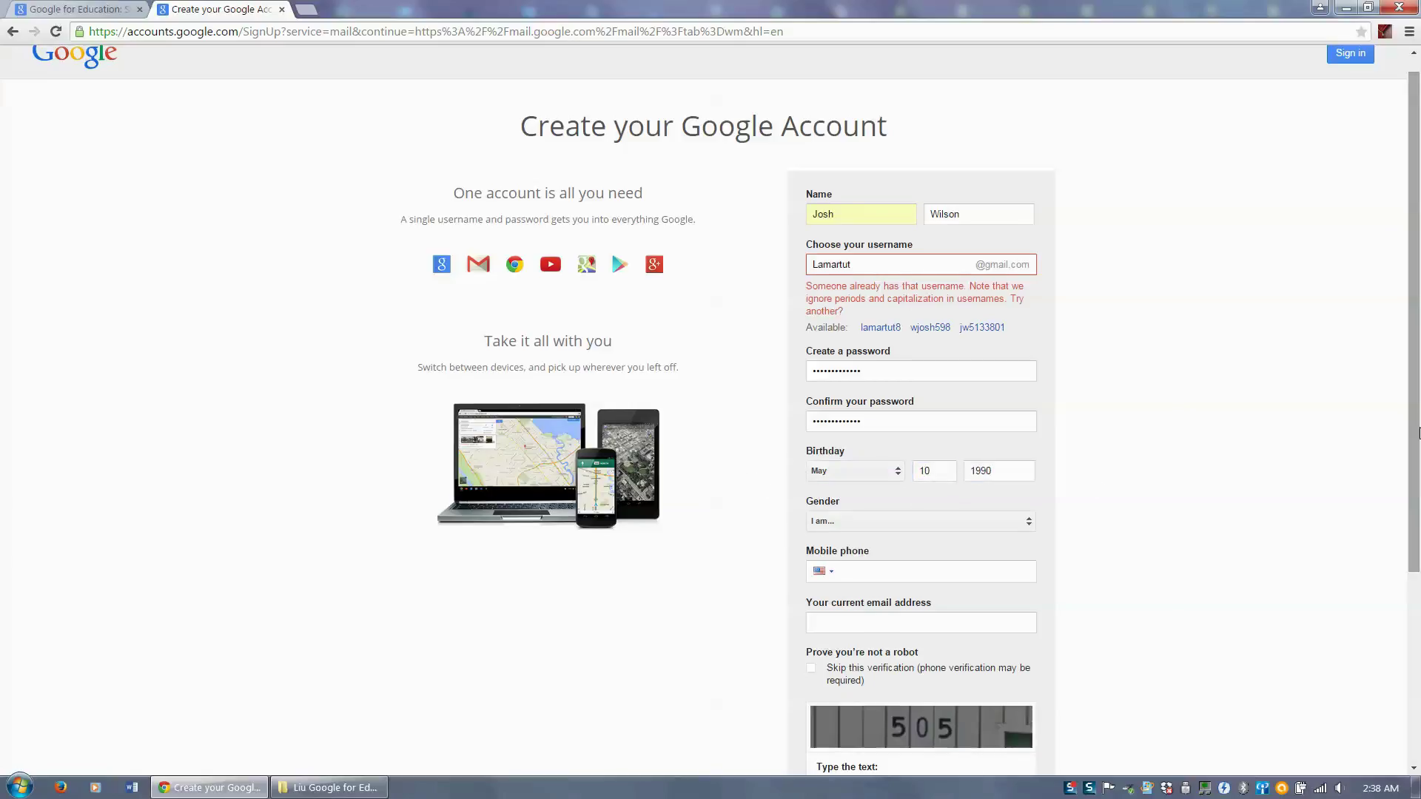
scroll(920, 434, "down", 3)
- Set the gender to Male and enter the mobile phone number
left_click(902, 345)
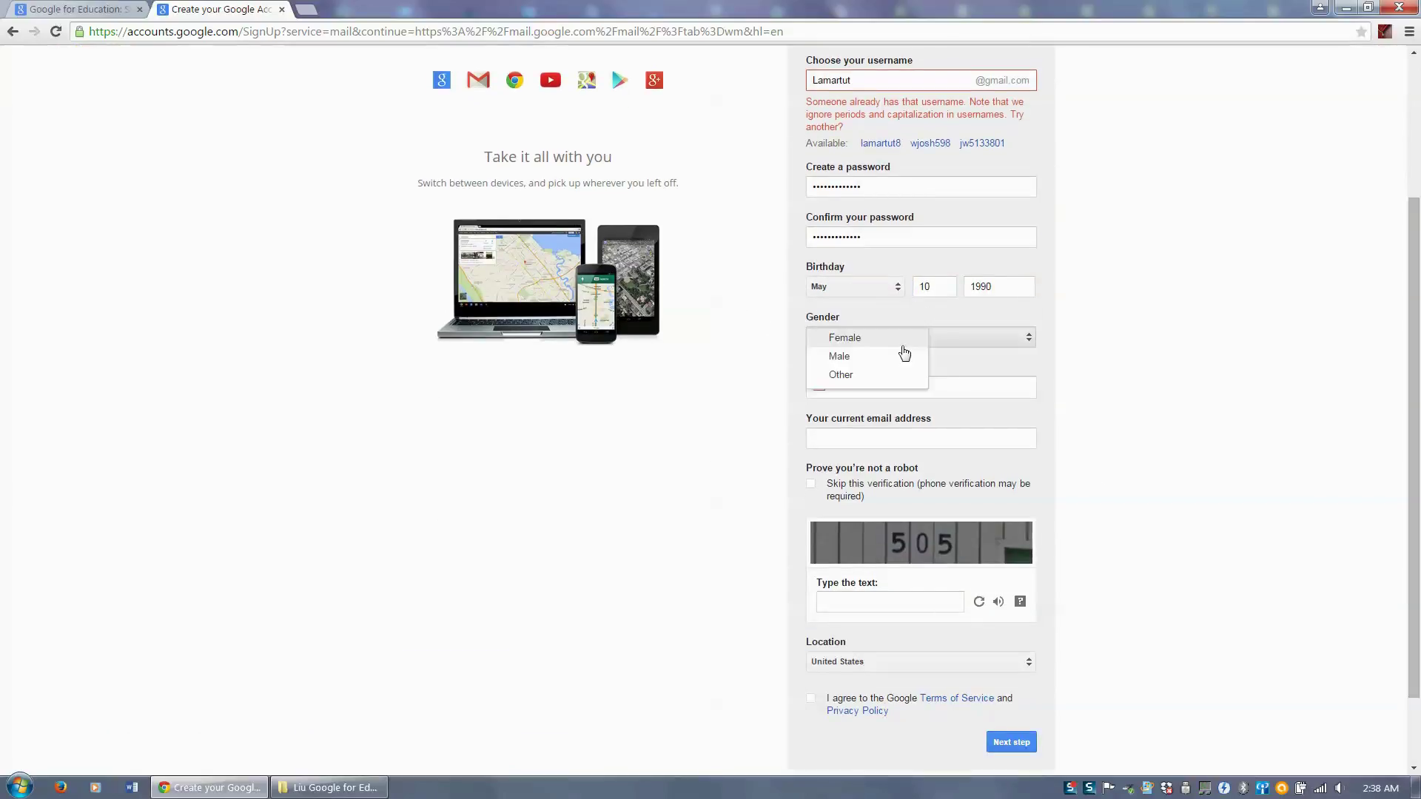
left_click(869, 356)
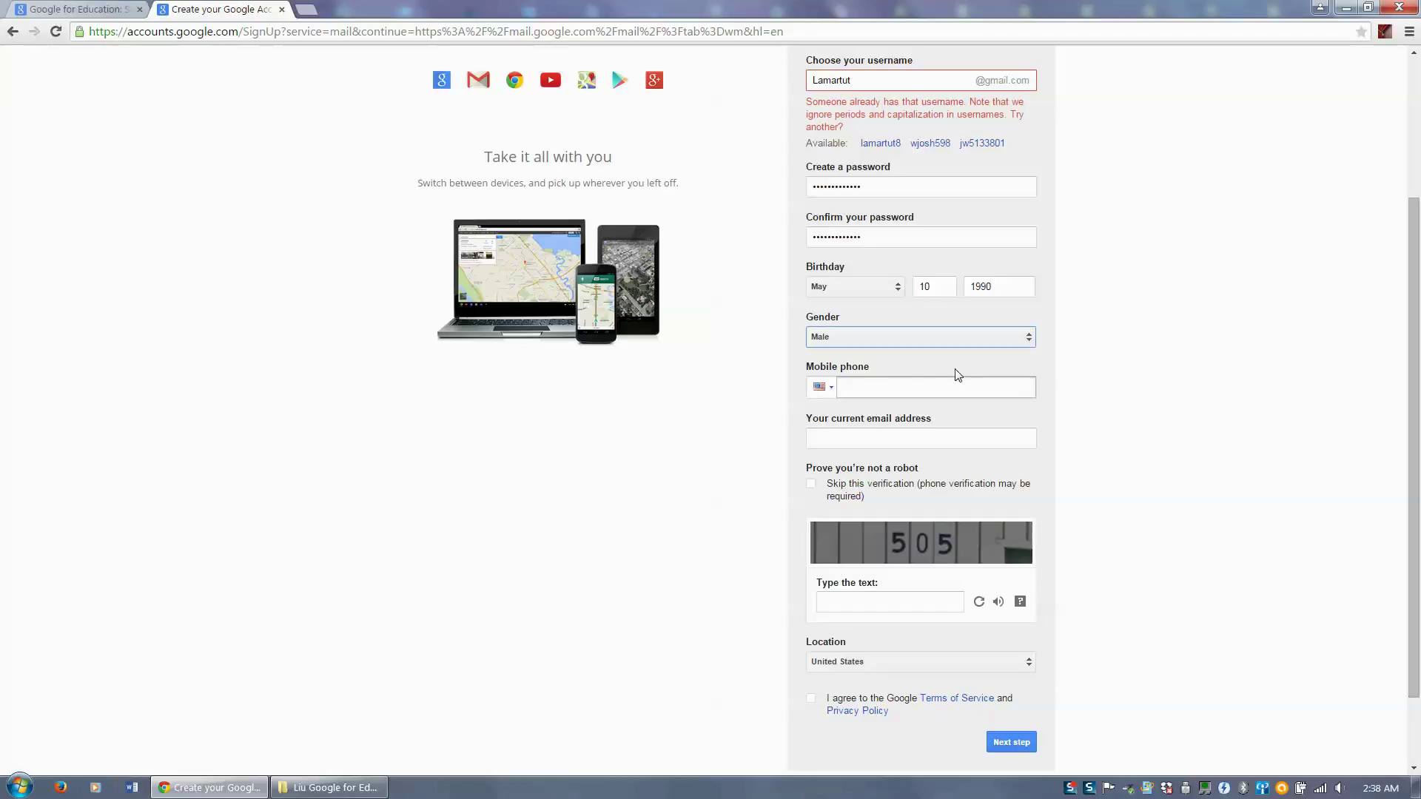
left_click(929, 385)
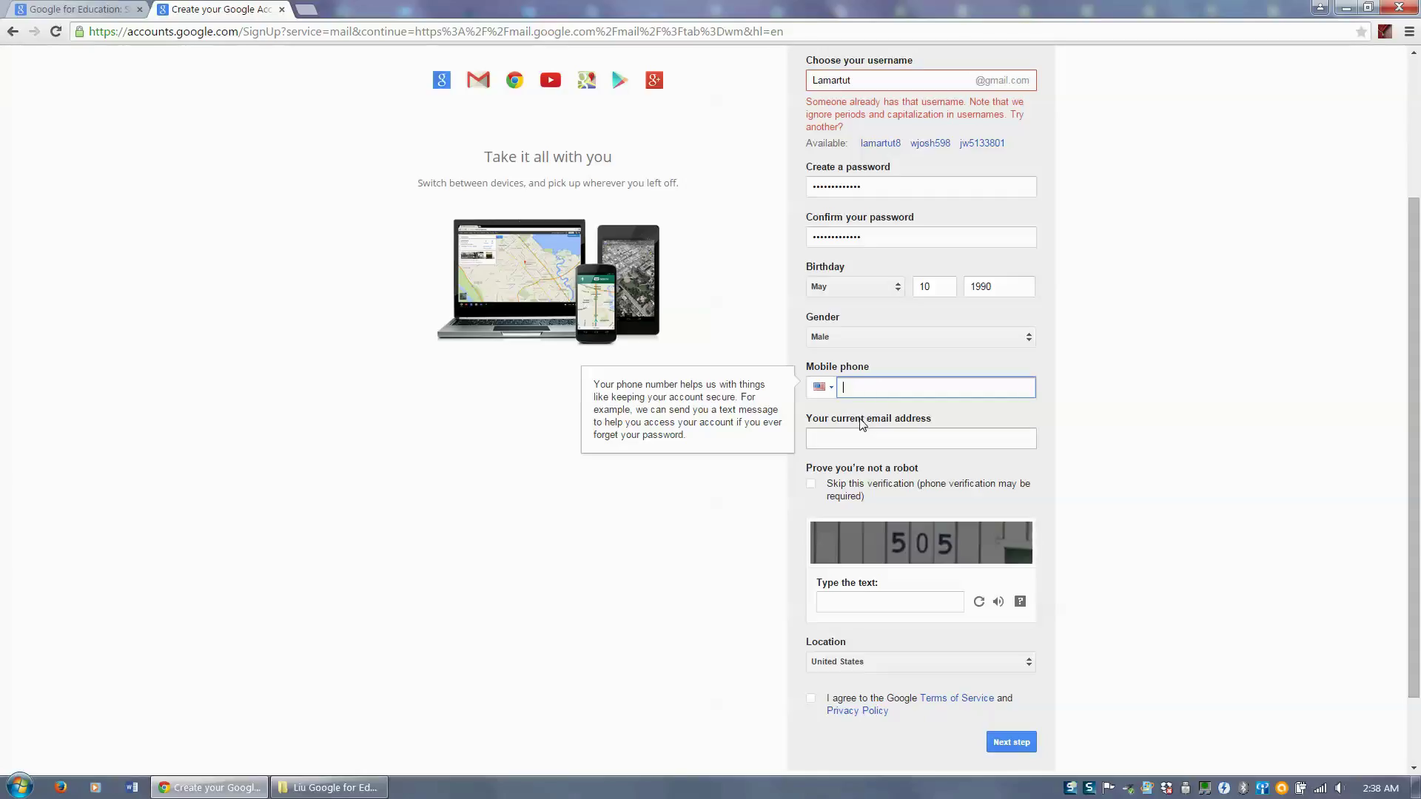
type("4096666666666666")
key("Tab")
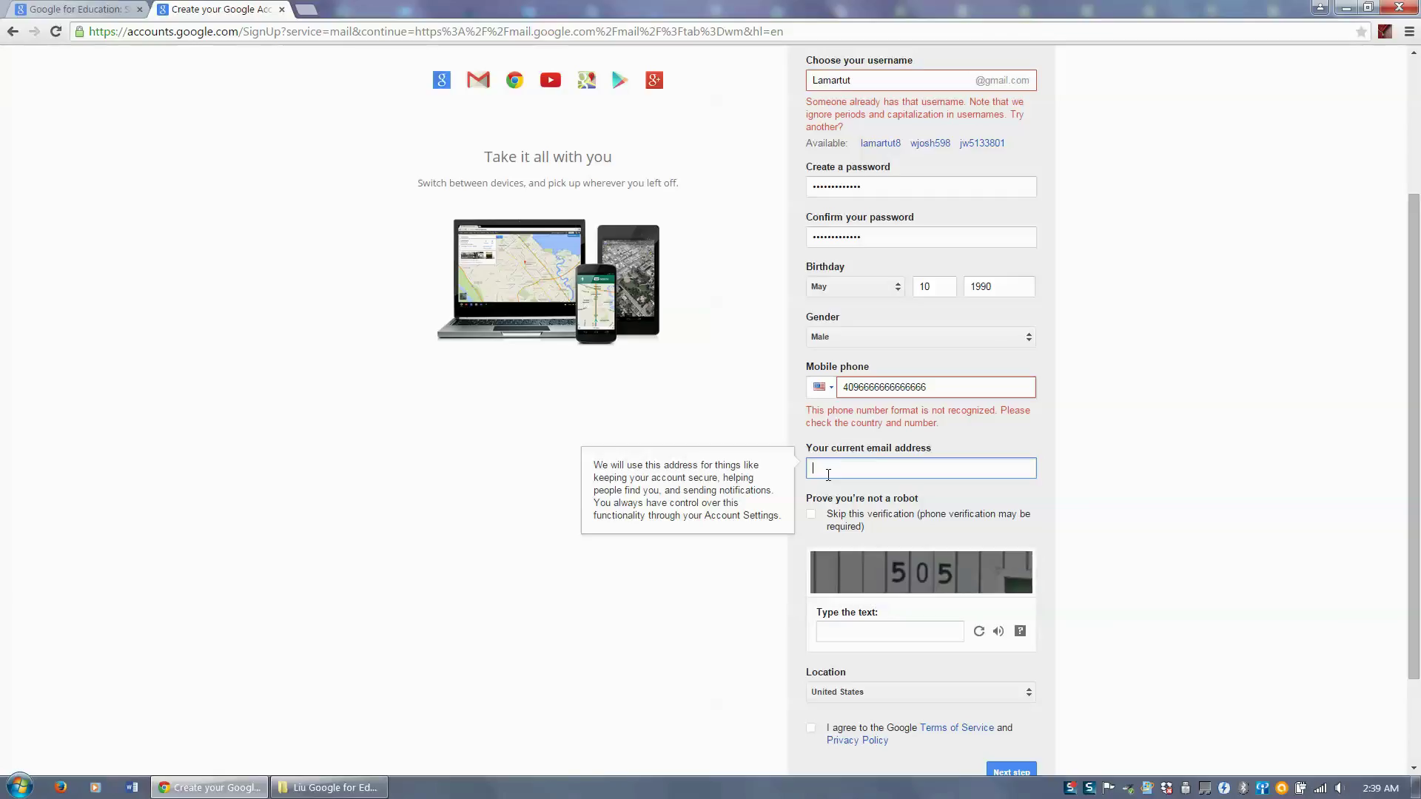
- Select the robot-check box, refresh its challenge, and enlarge the page to read it
left_click(908, 636)
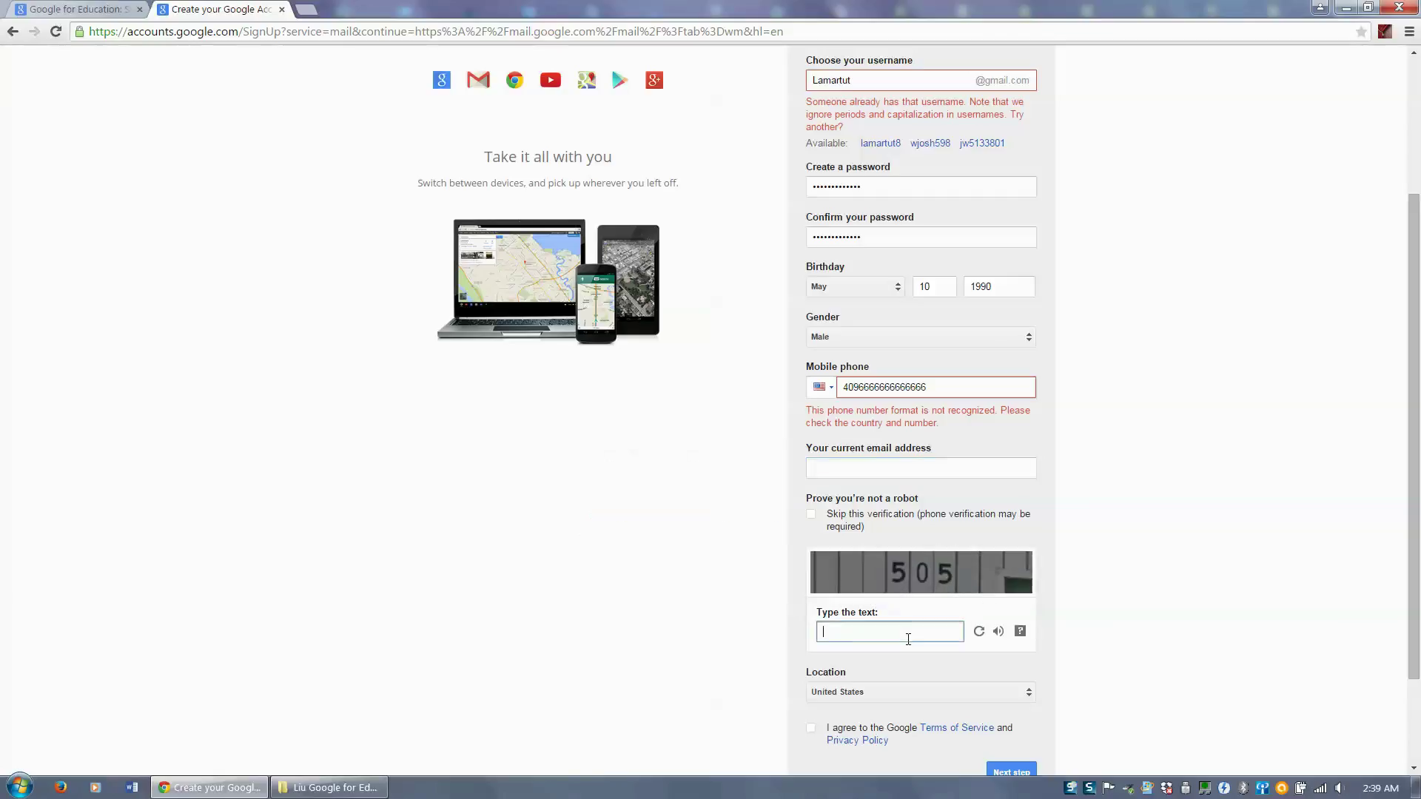
left_click(901, 582)
left_click(897, 631)
left_click(924, 590)
left_click(981, 640)
key("ctrl+plus")
key("ctrl+plus")
key("ctrl+plus")
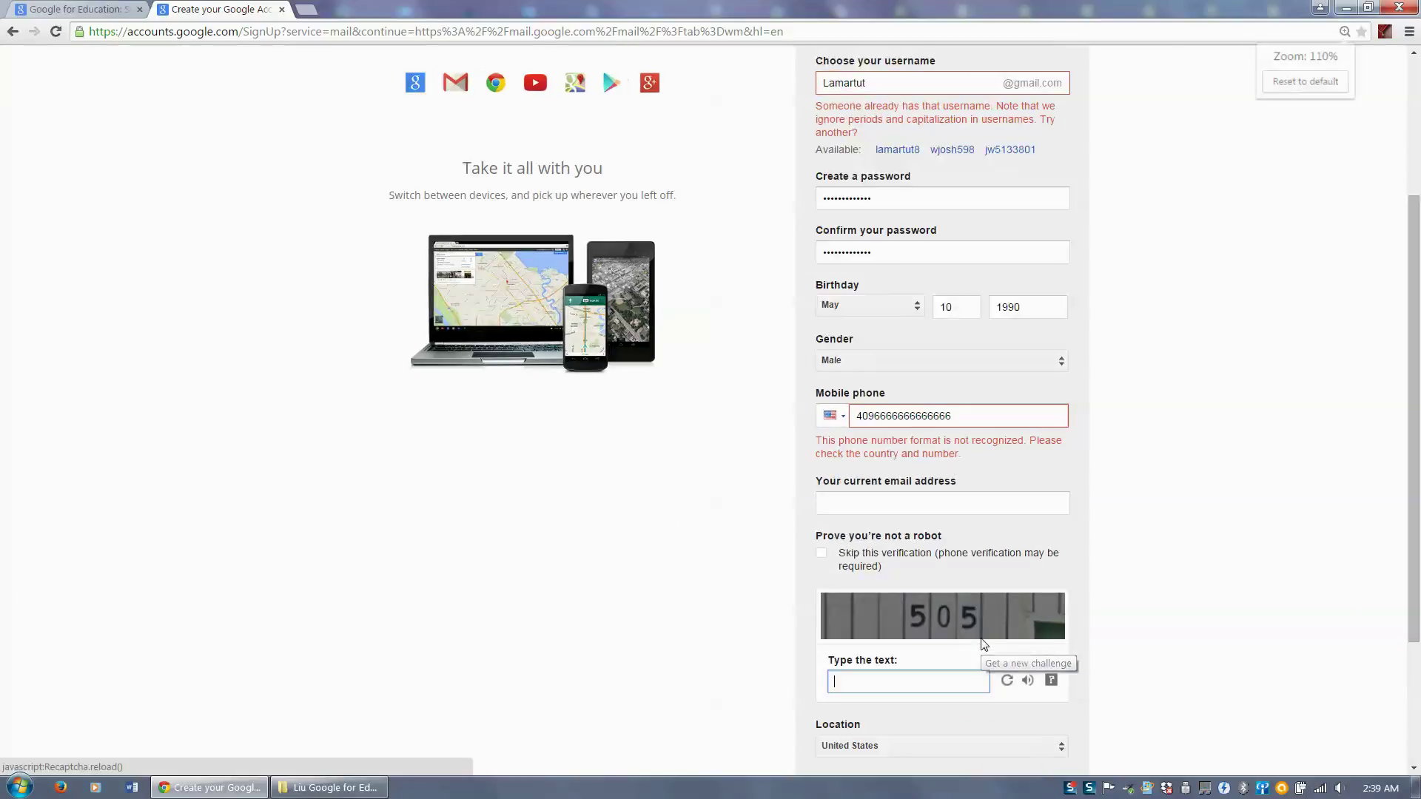
- Request a more readable captcha and enter the answer 309
left_click_drag(1414, 490, 1406, 616)
scroll(1407, 618, "down", 3)
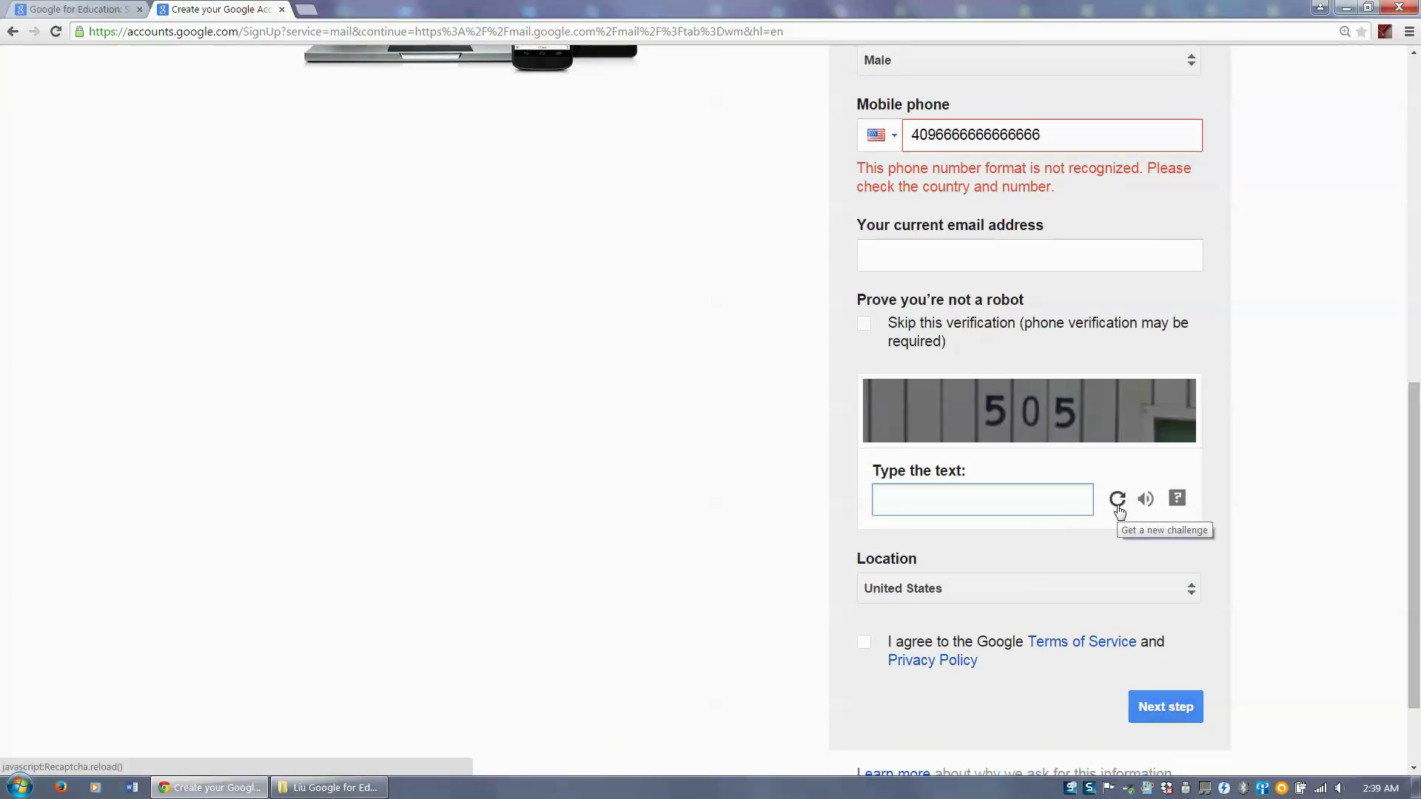
left_click(1118, 501)
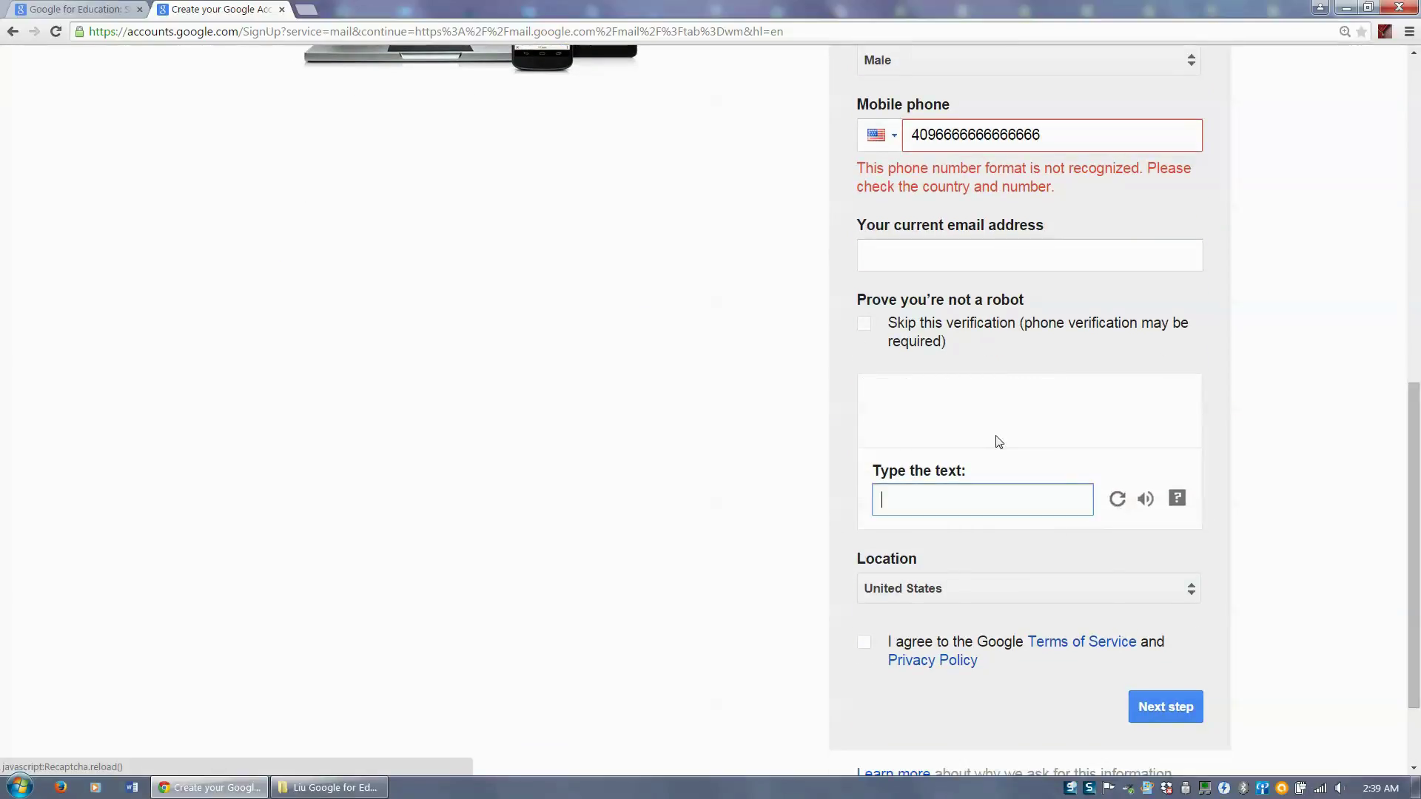
left_click(1116, 505)
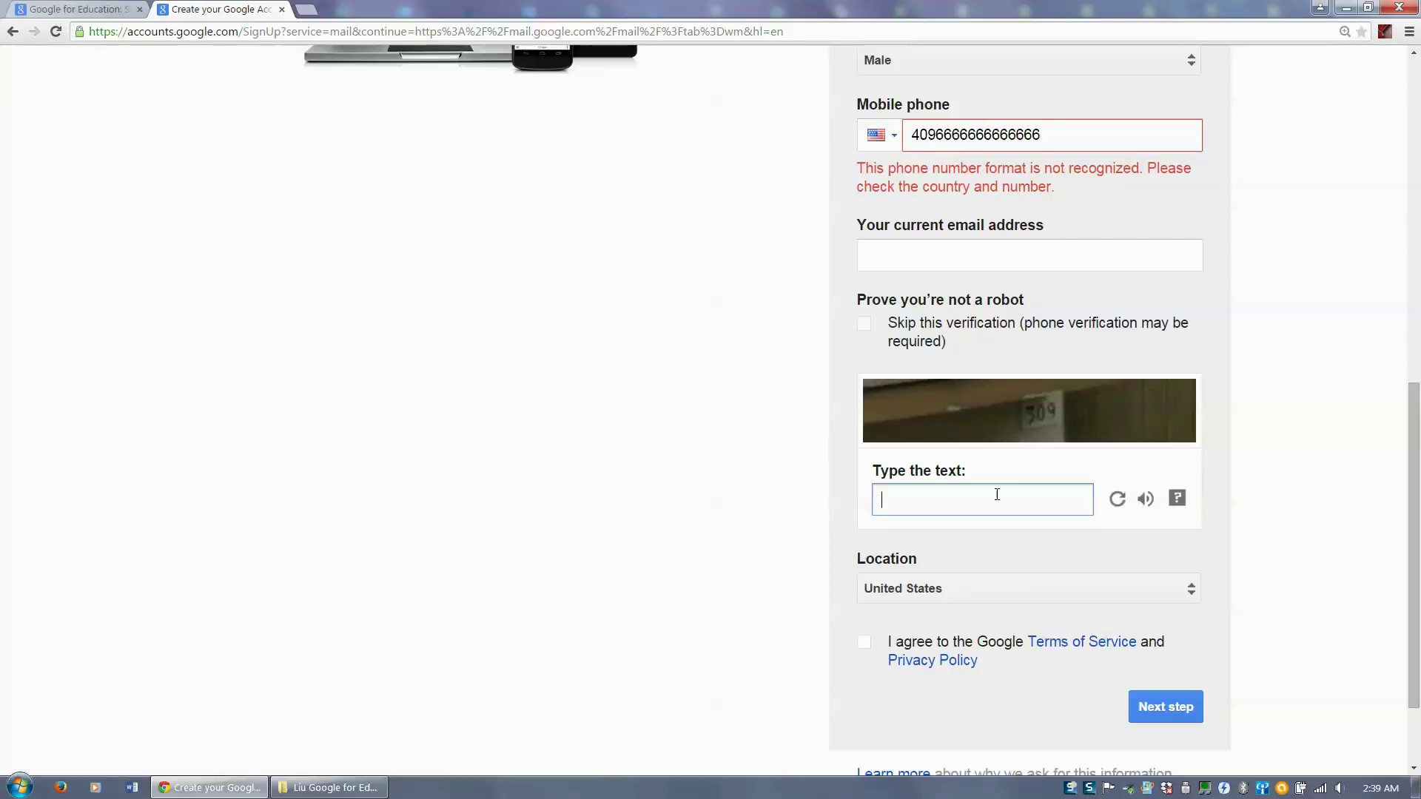
type("09")
- Keep United States as the location and accept the Terms of Service and Privacy Policy
left_click(991, 603)
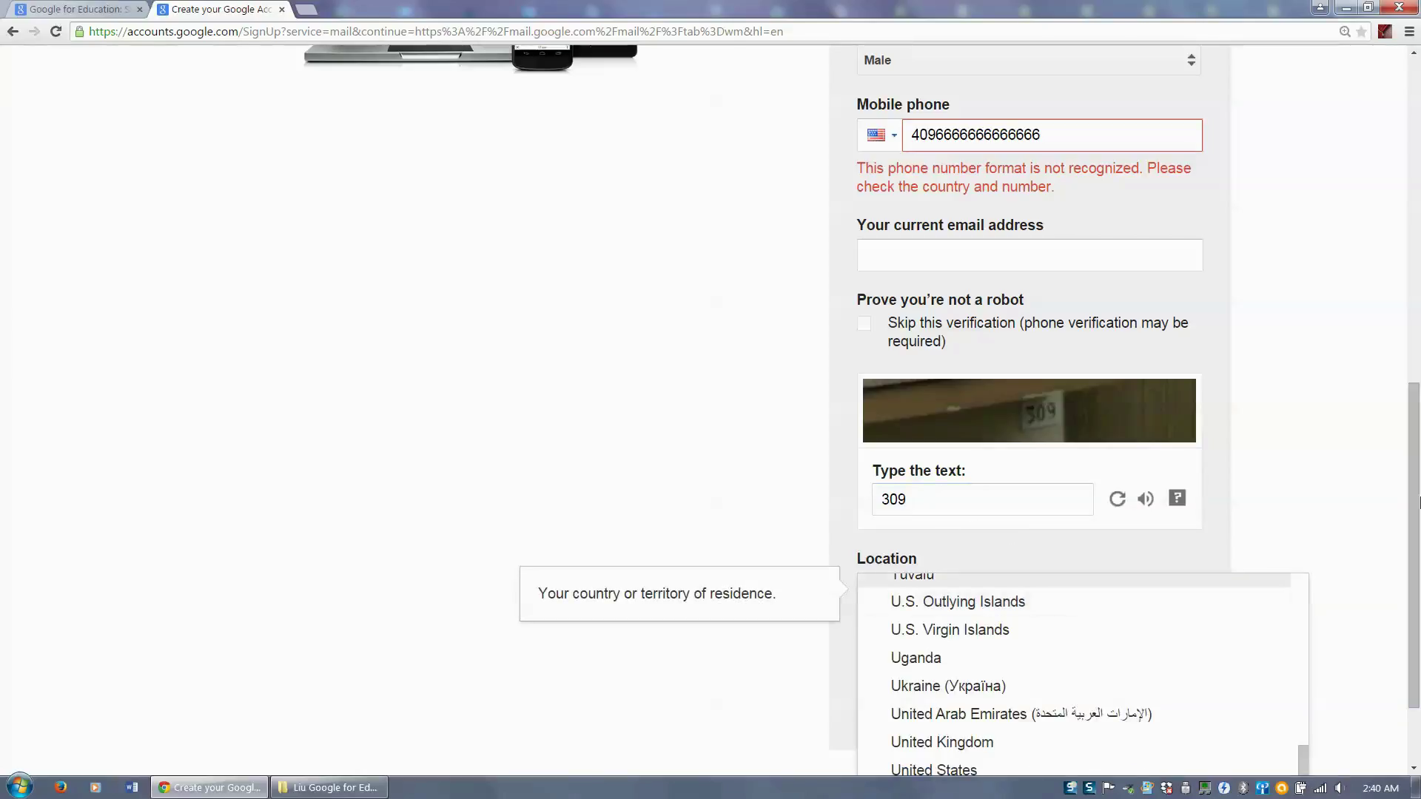
left_click_drag(1415, 560, 1415, 614)
left_click(1158, 469)
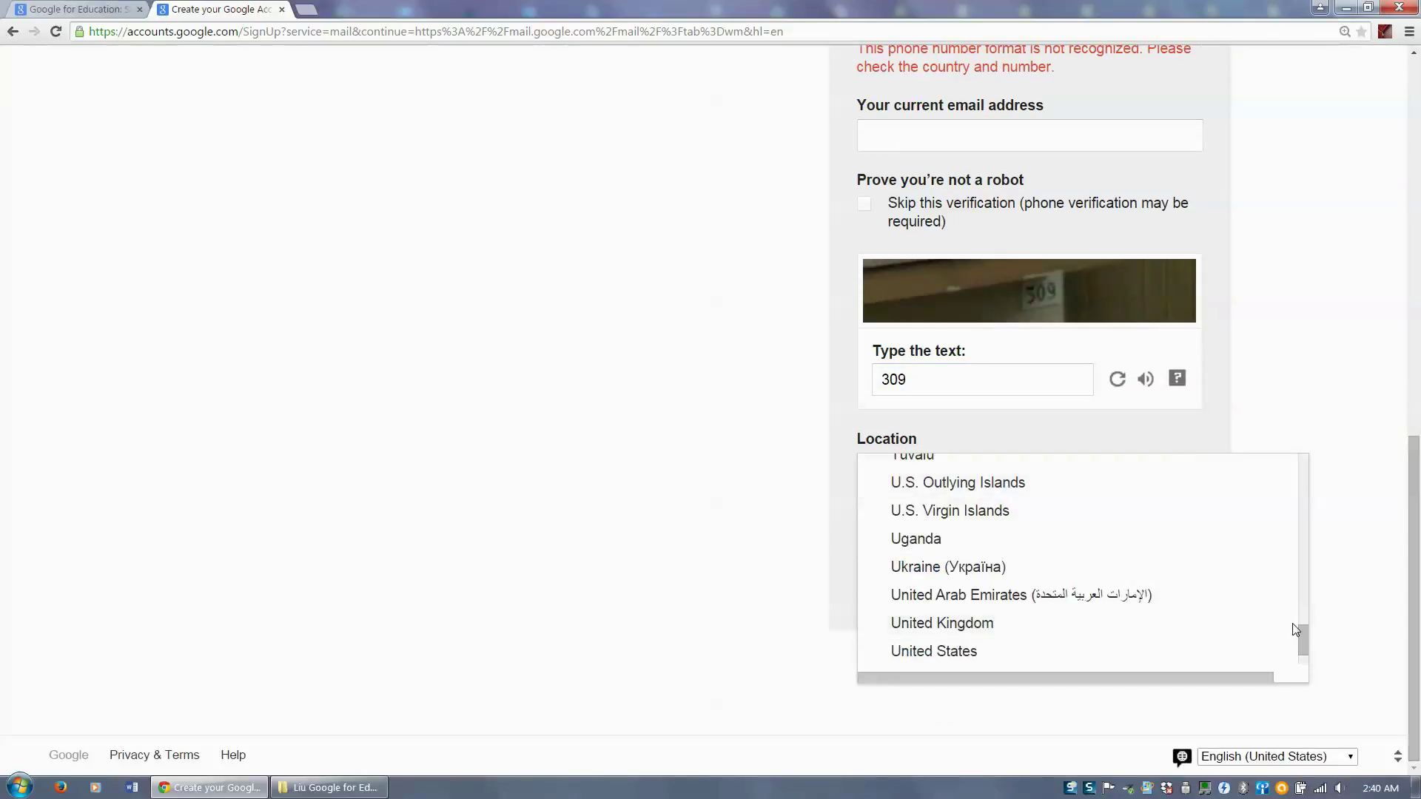
left_click_drag(1305, 651, 1341, 479)
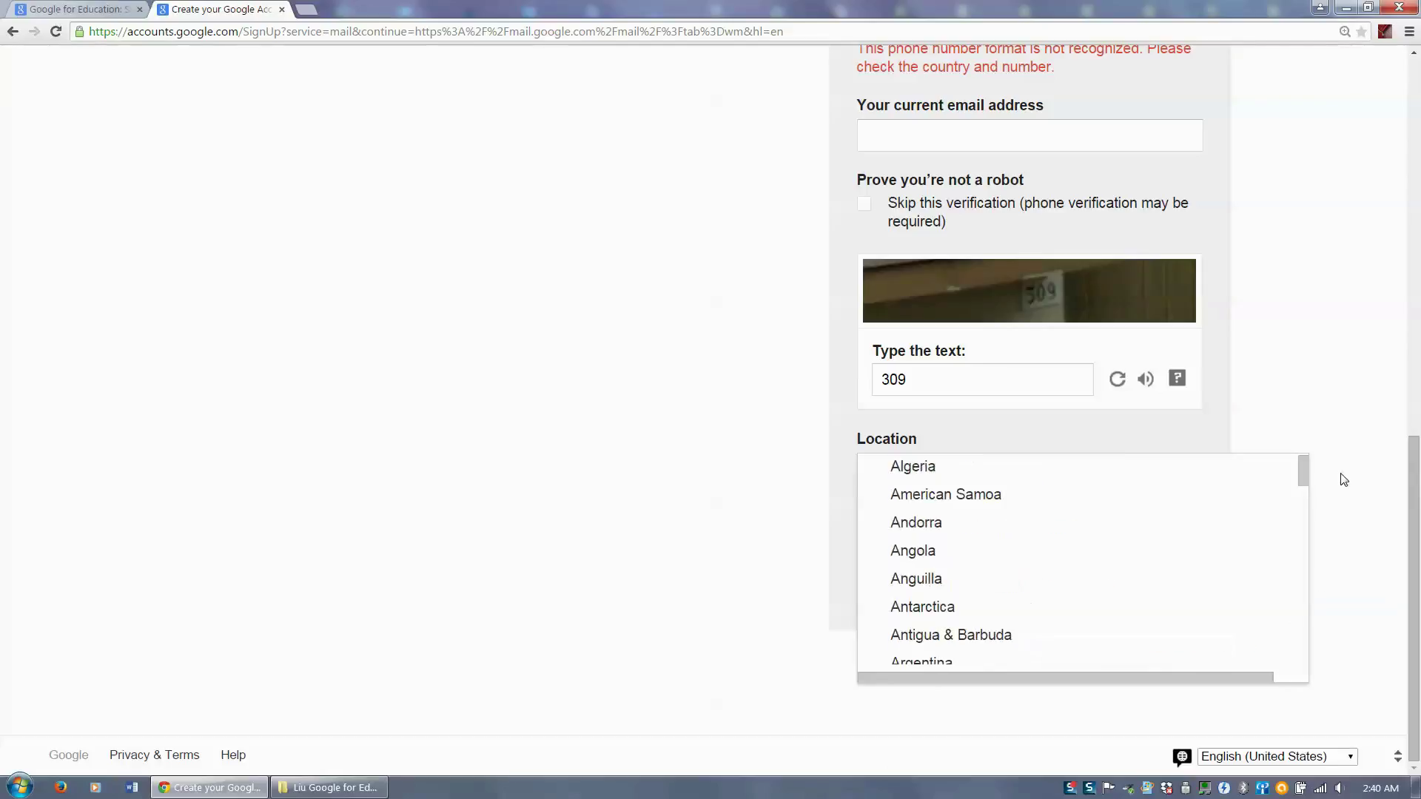
left_click(1344, 487)
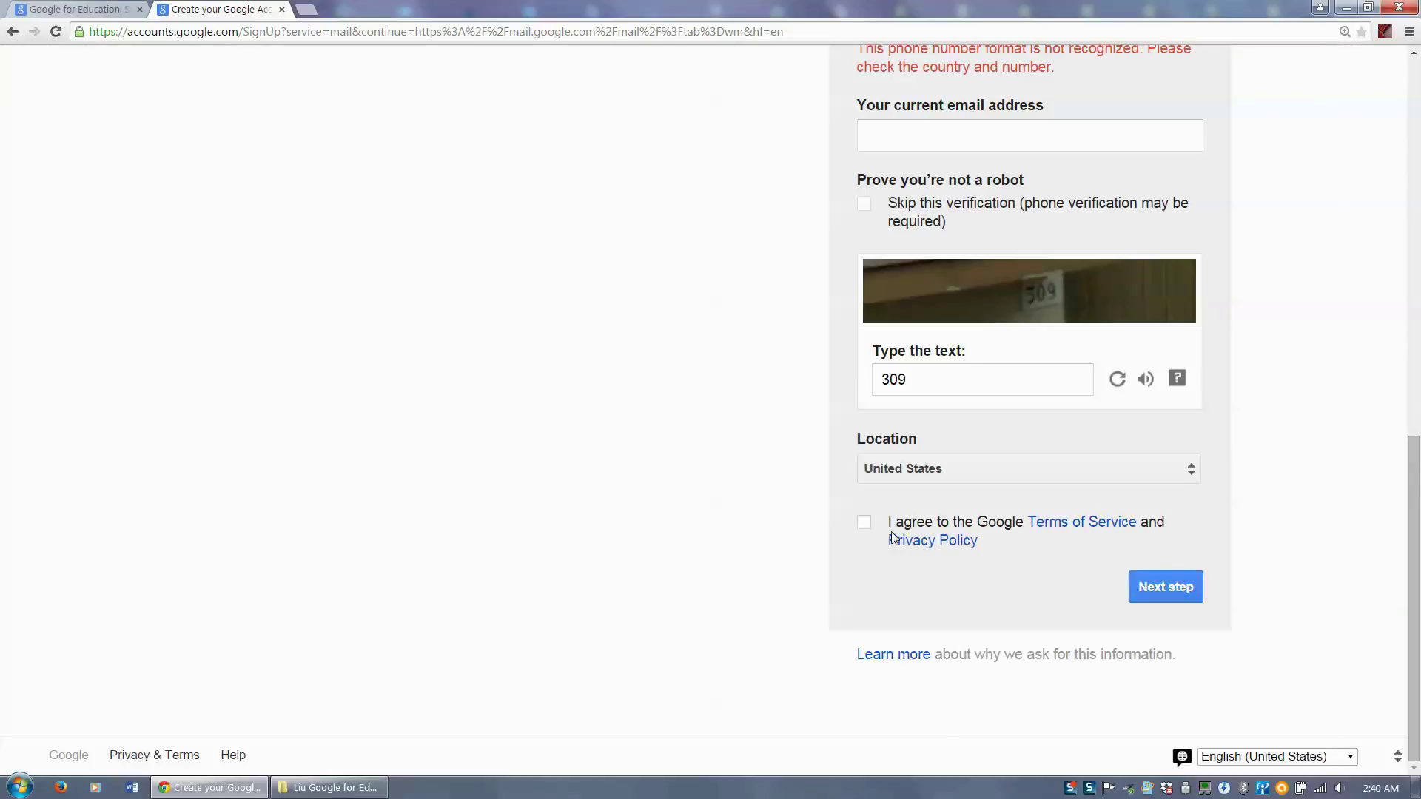
left_click(864, 530)
left_click(865, 527)
- Submit the sign-up step, then close it and load the Google home page in a new tab
left_click(1164, 589)
left_click(281, 10)
left_click(165, 9)
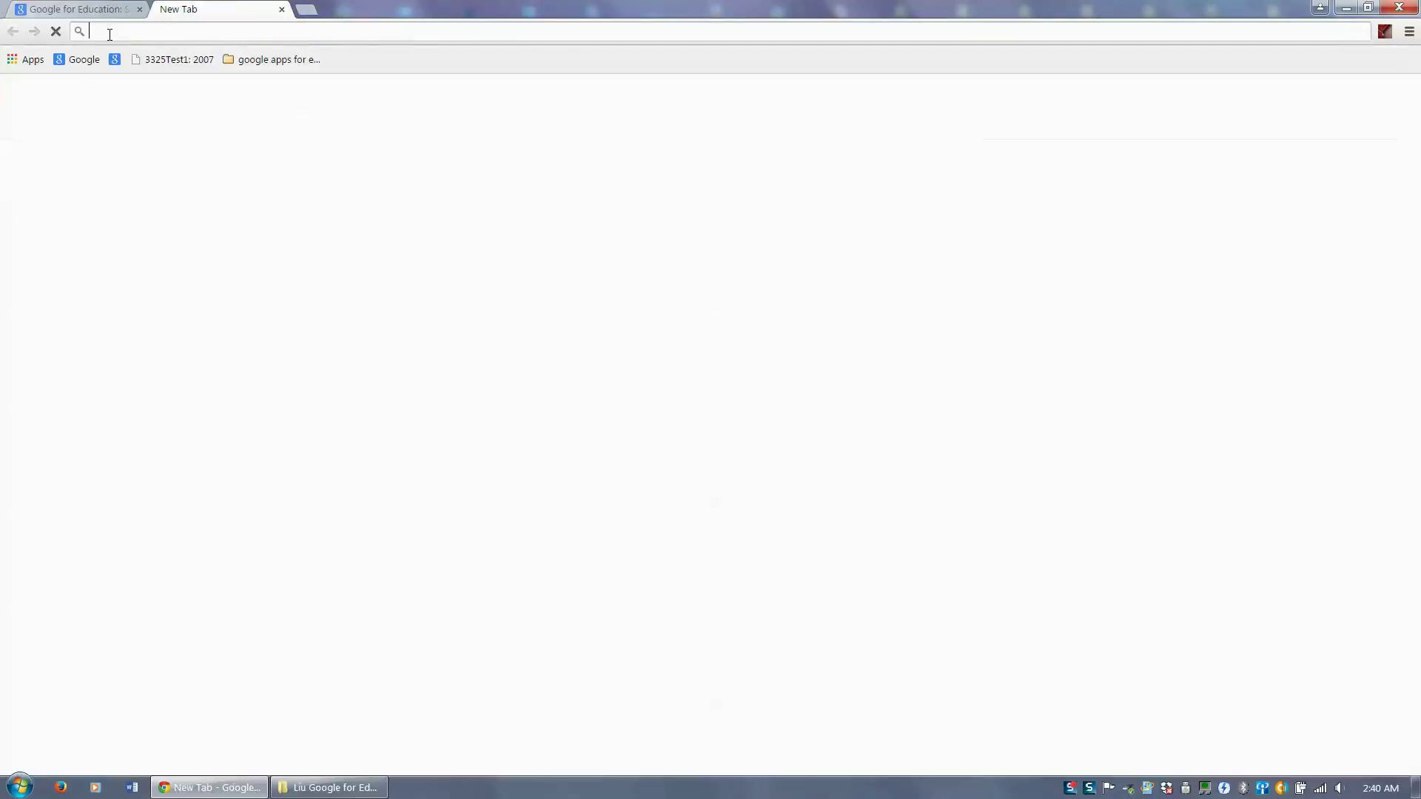
left_click(68, 63)
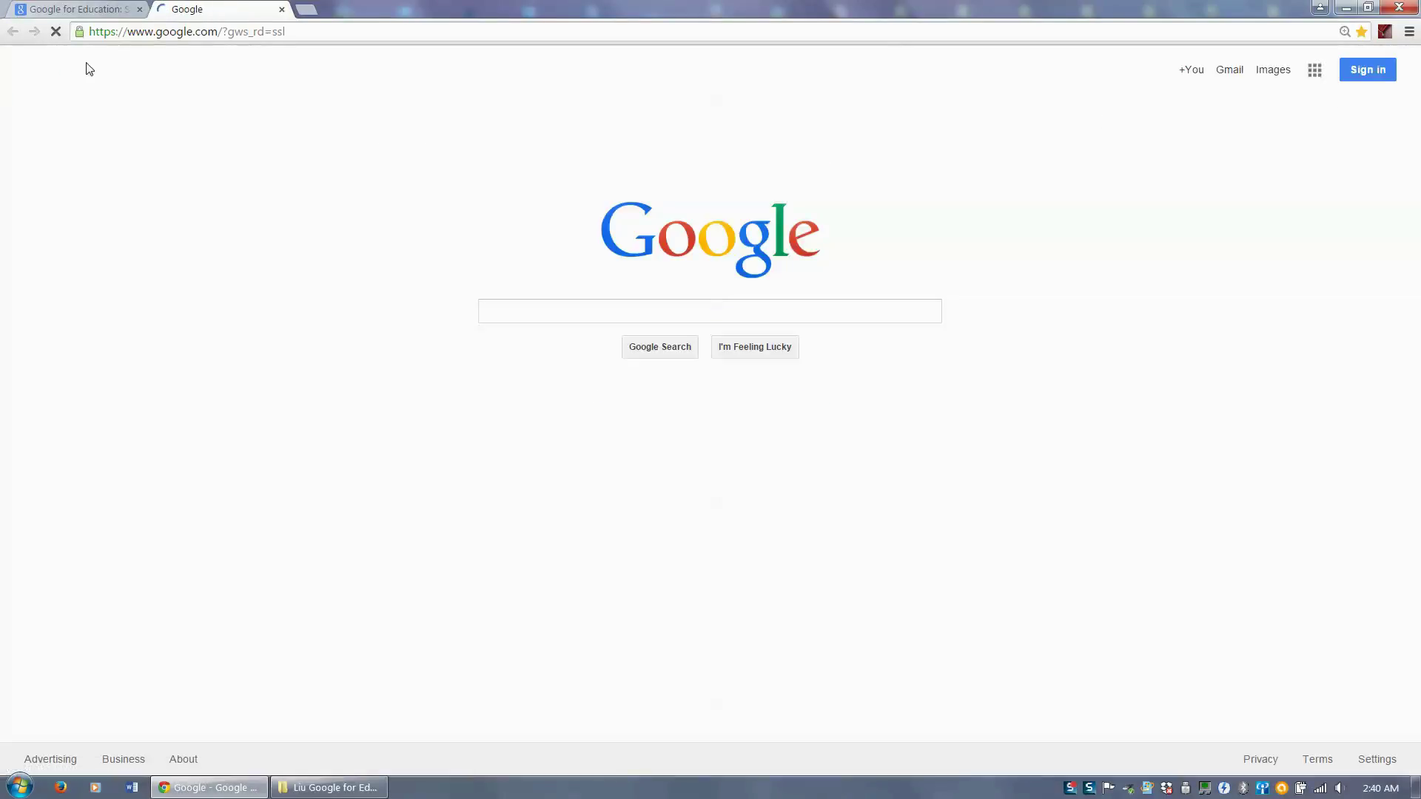
- Sign in to the existing account with its password and decline saving it
left_click(1360, 70)
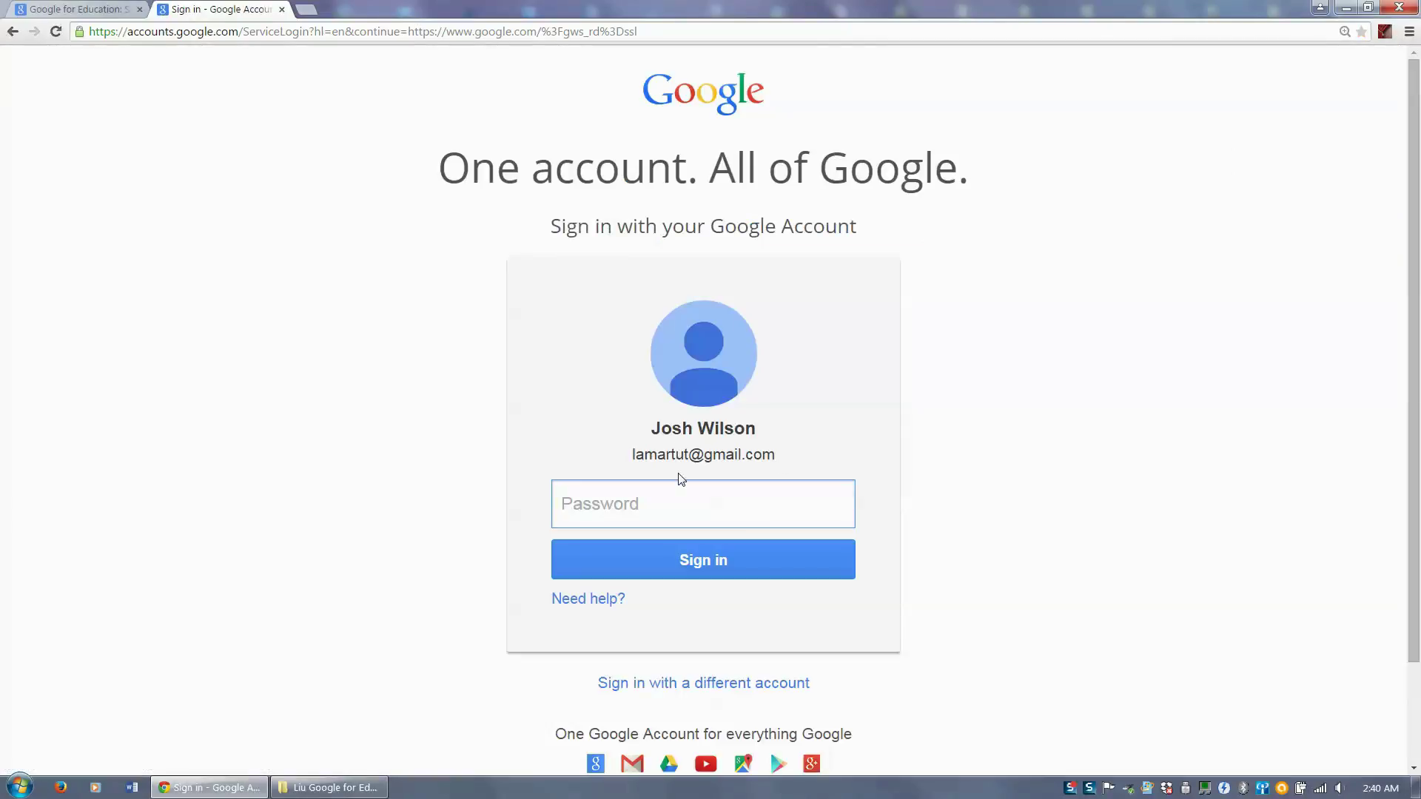
type("•••••••••••••")
key("Return")
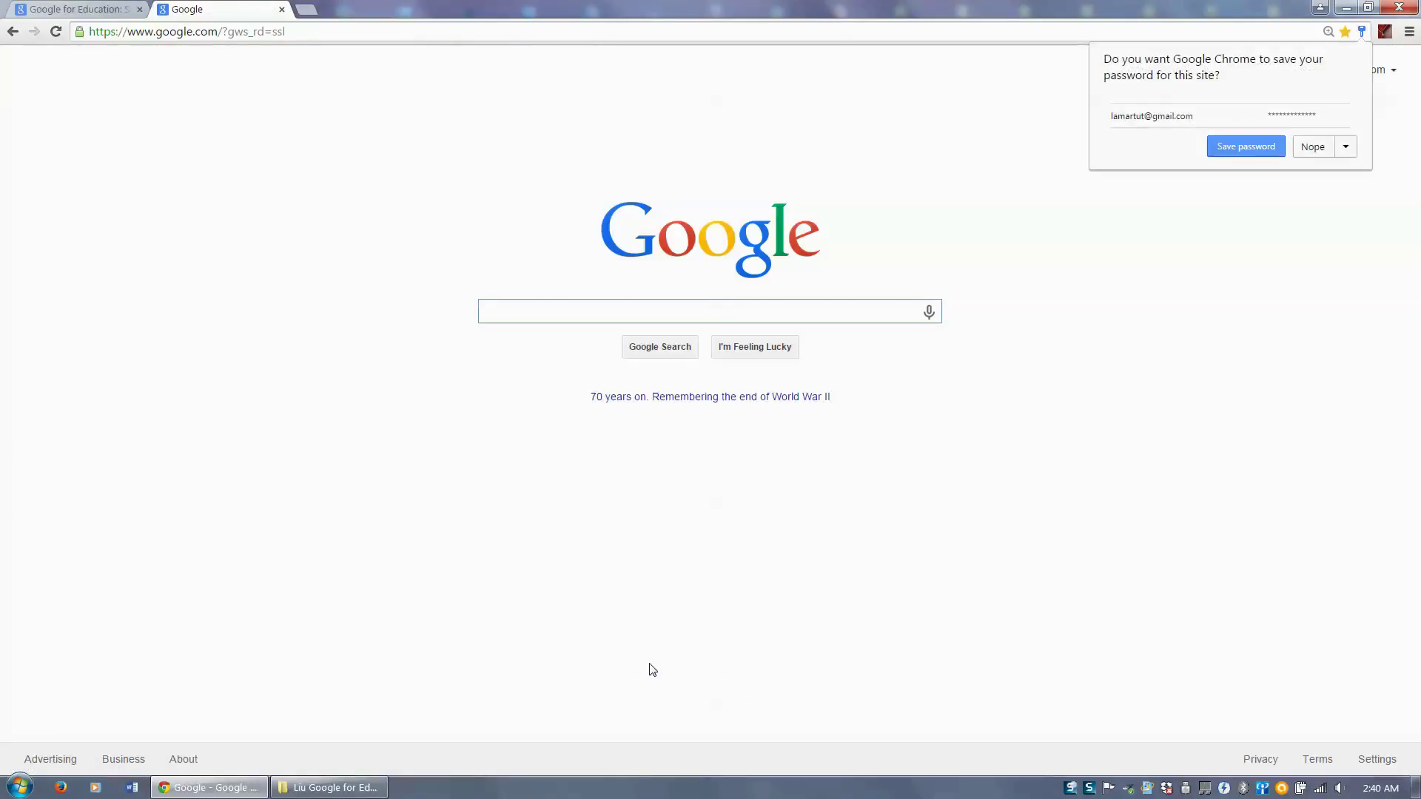
left_click(1311, 147)
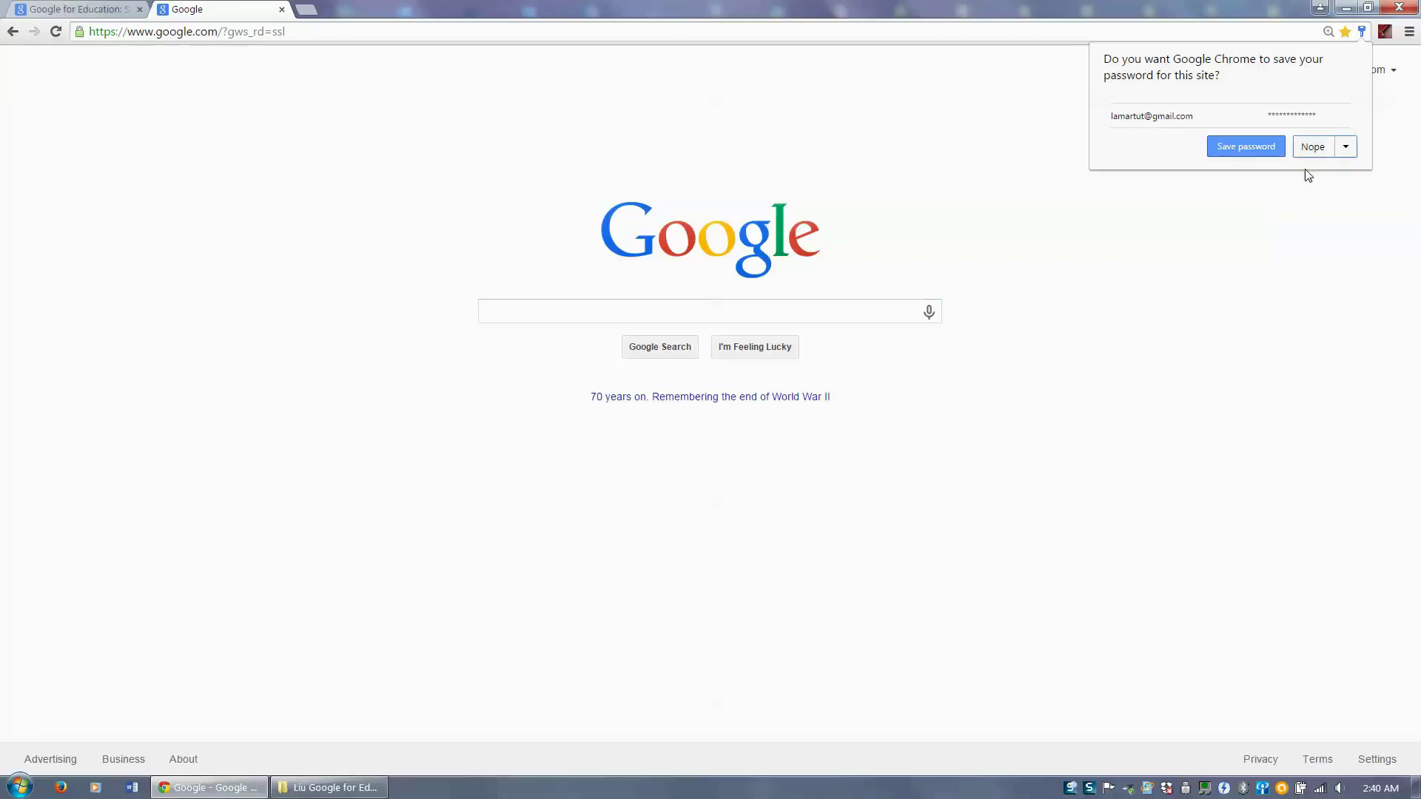
- Open Gmail, star the Google Calendar notification, and show the Starred folder
left_click(1310, 148)
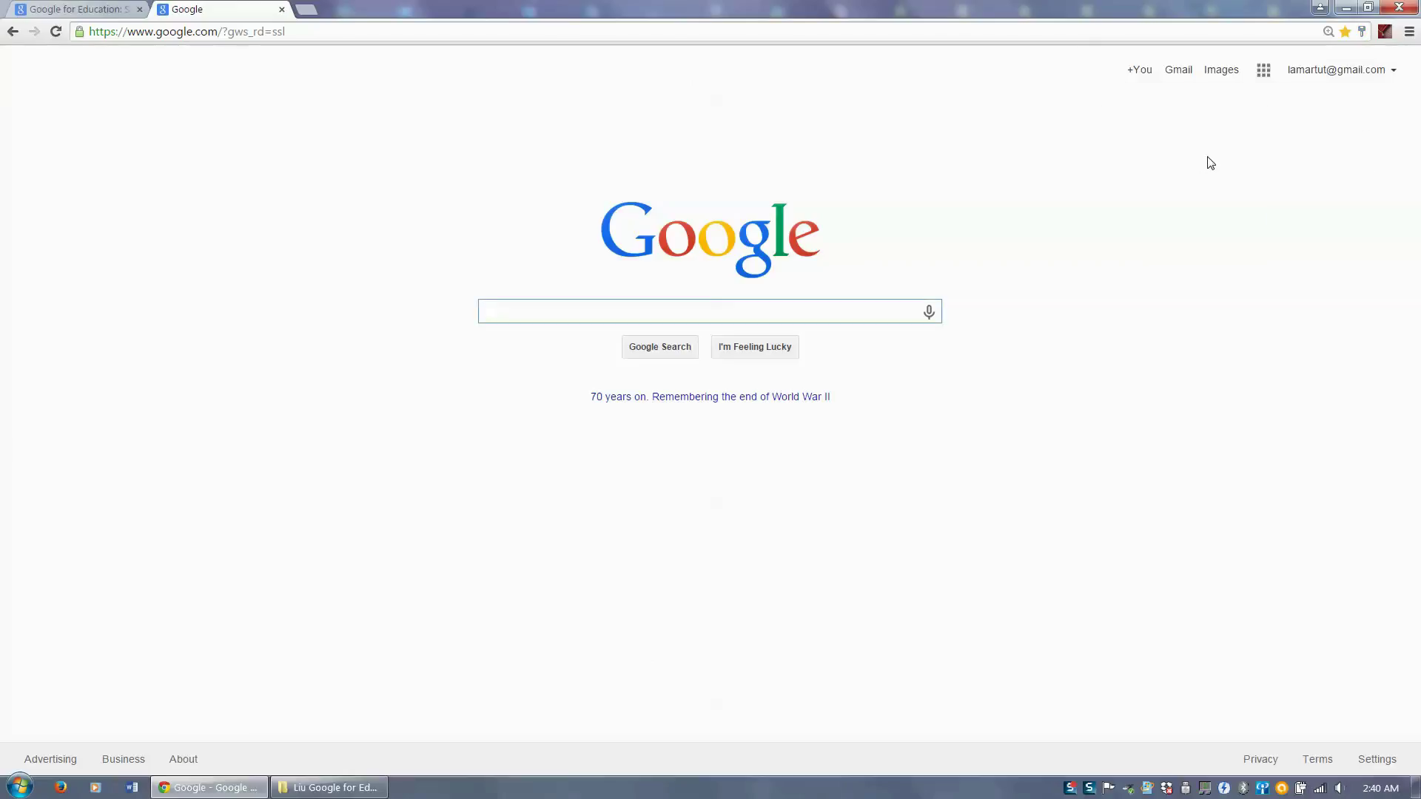
left_click(1176, 78)
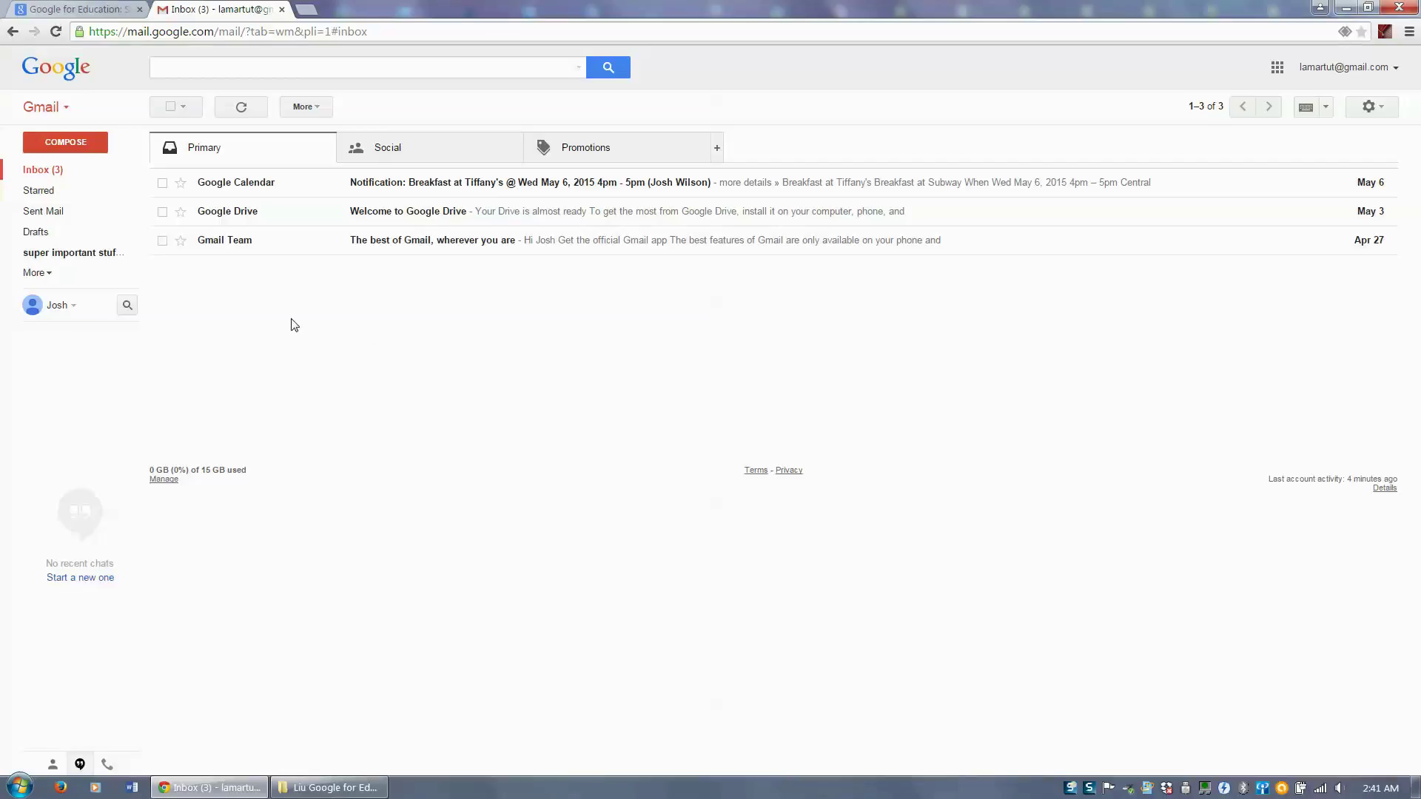
left_click(181, 242)
left_click(180, 243)
left_click(181, 183)
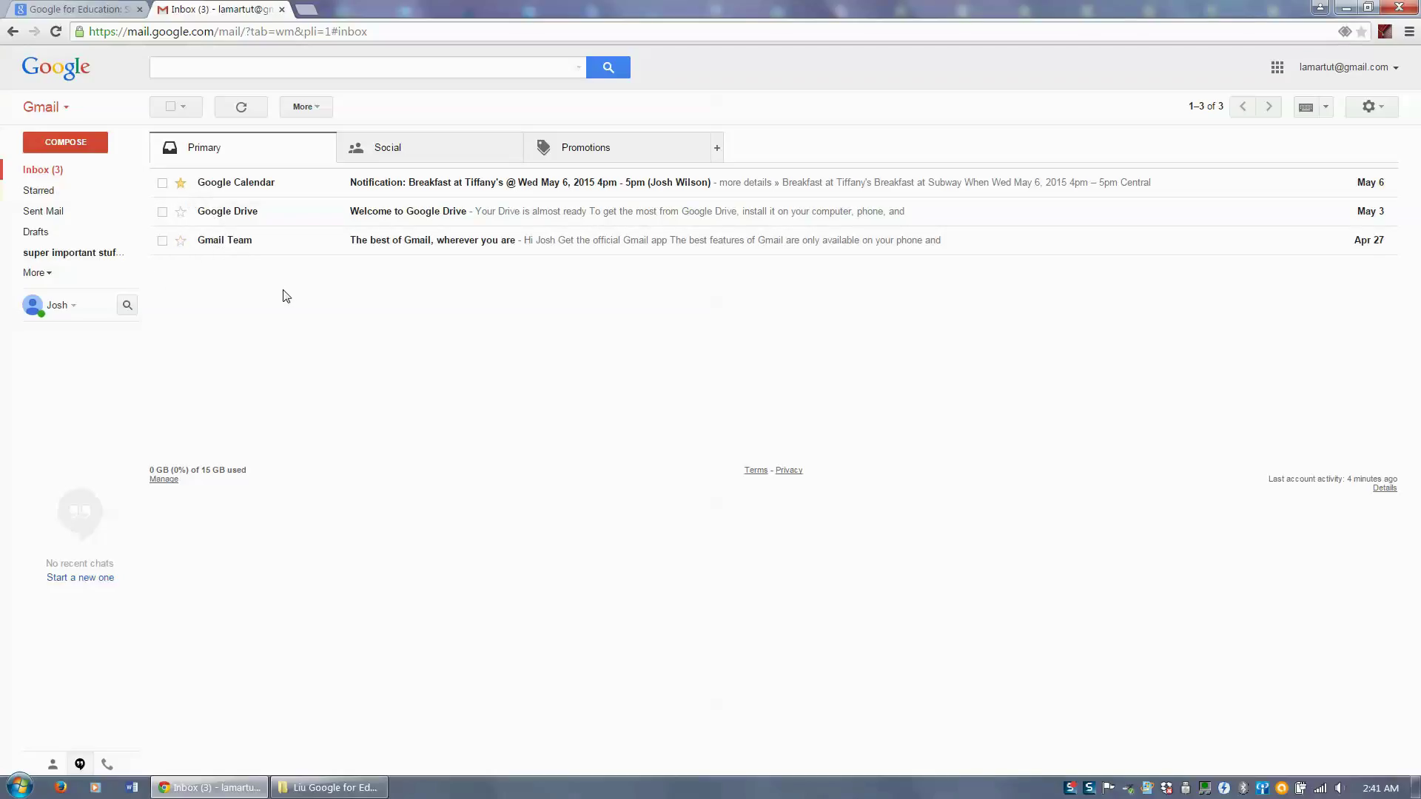
left_click(82, 196)
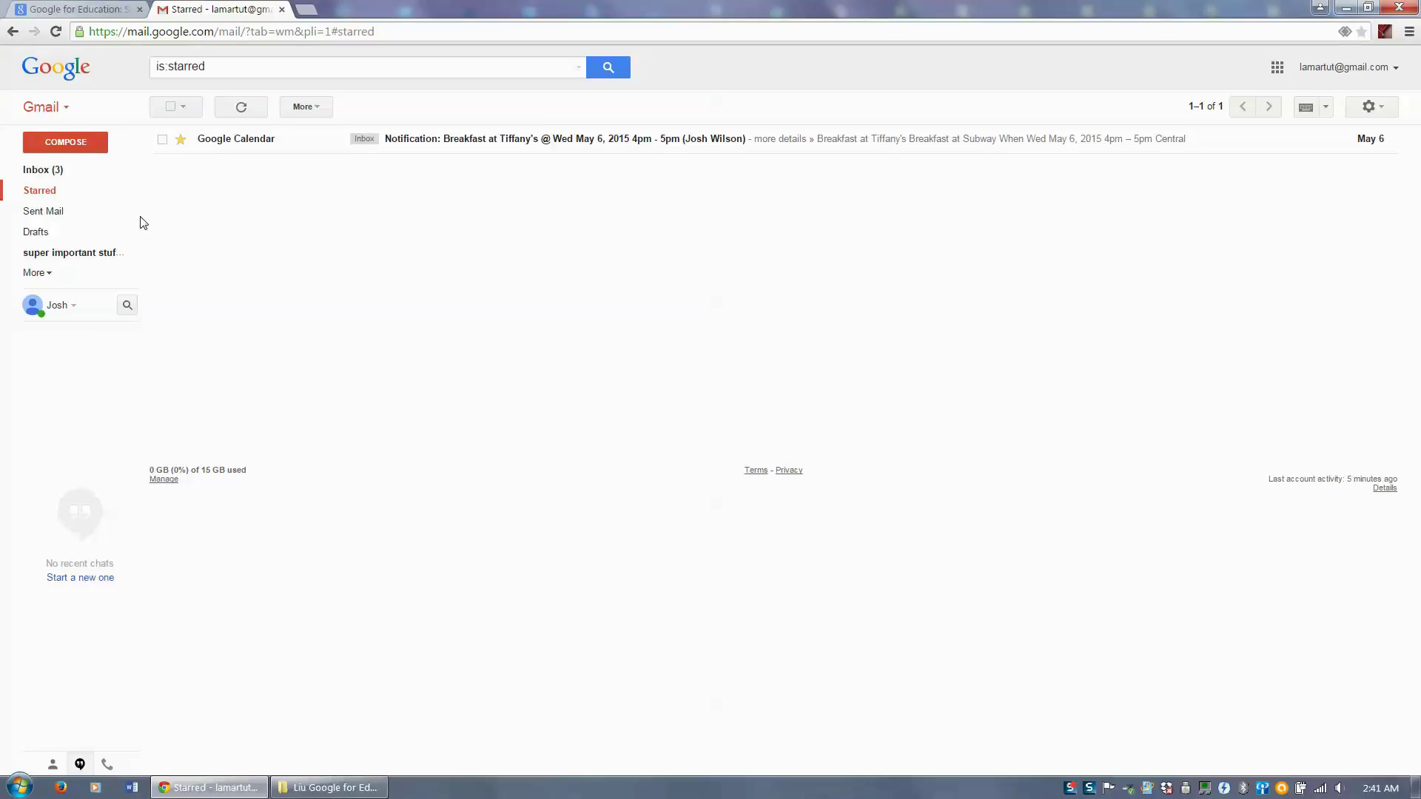
- Browse Sent Mail and the empty Drafts folder, then begin a new message
left_click(47, 220)
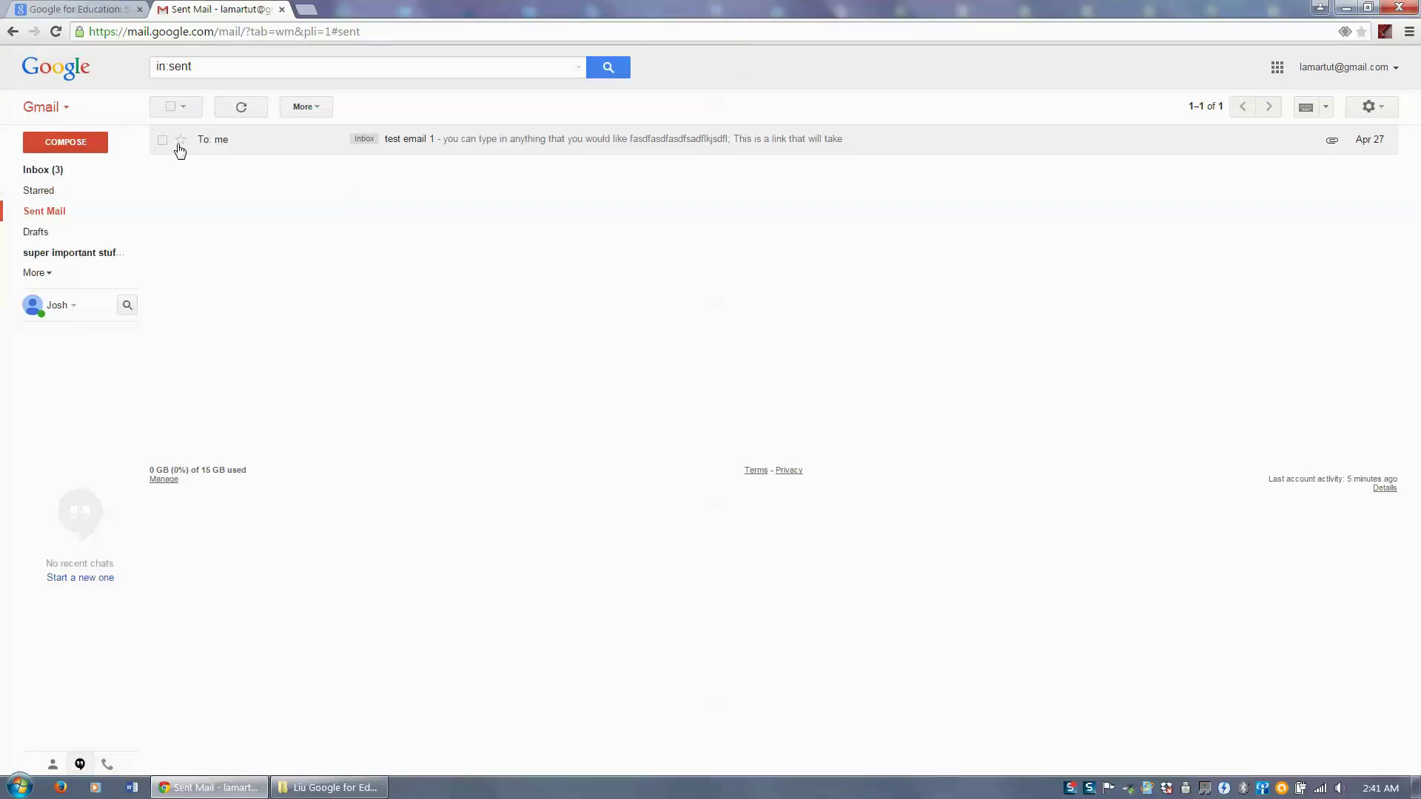
left_click(55, 241)
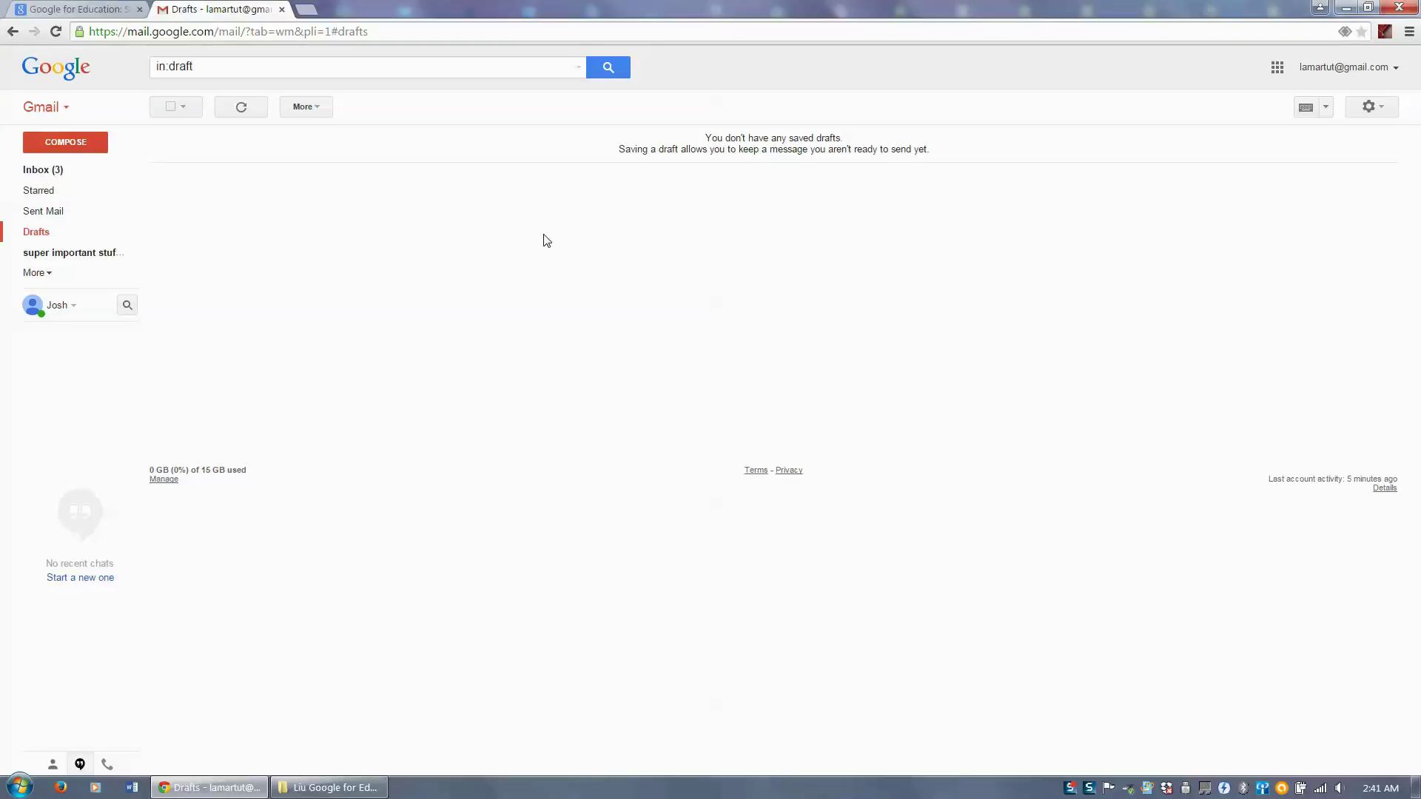
left_click_drag(152, 472, 214, 481)
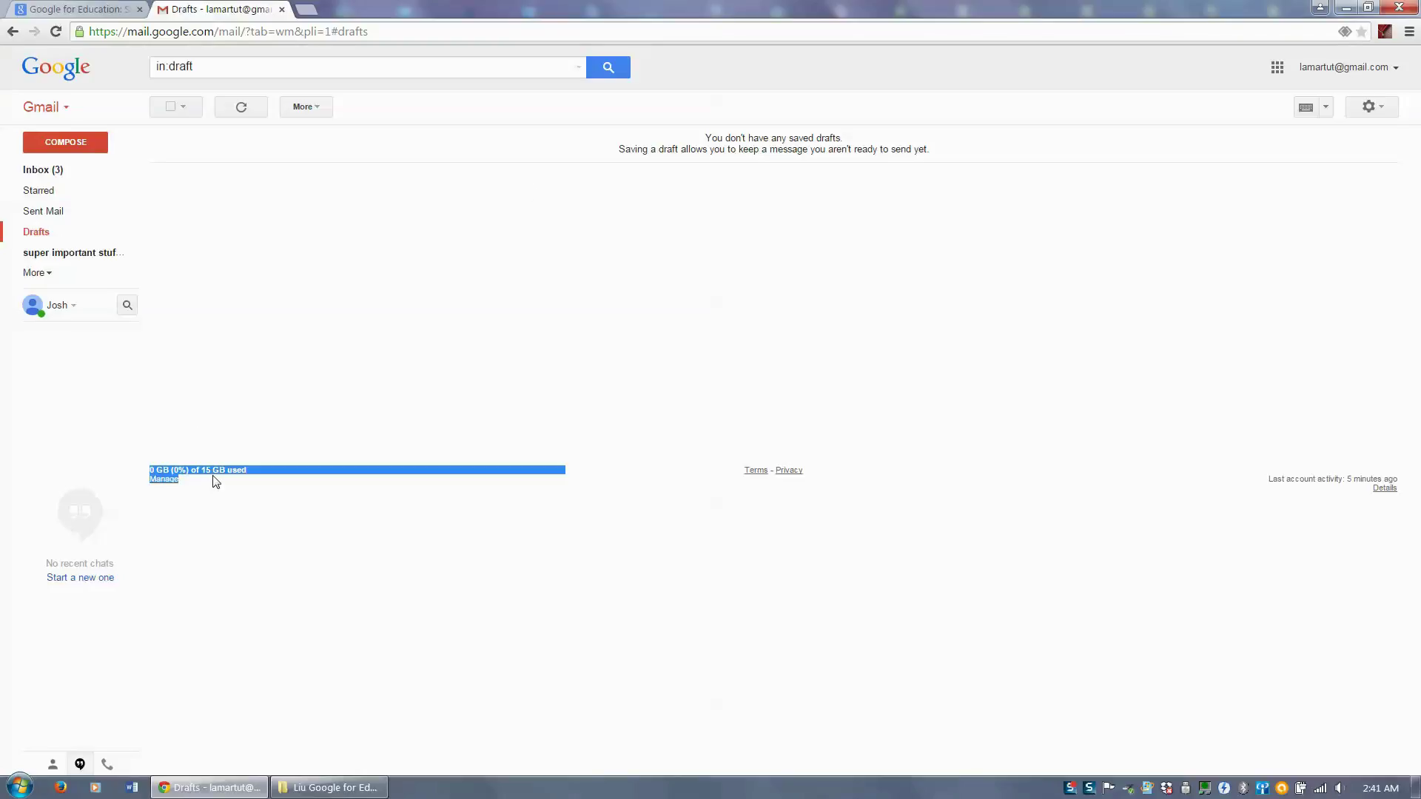
left_click(213, 477)
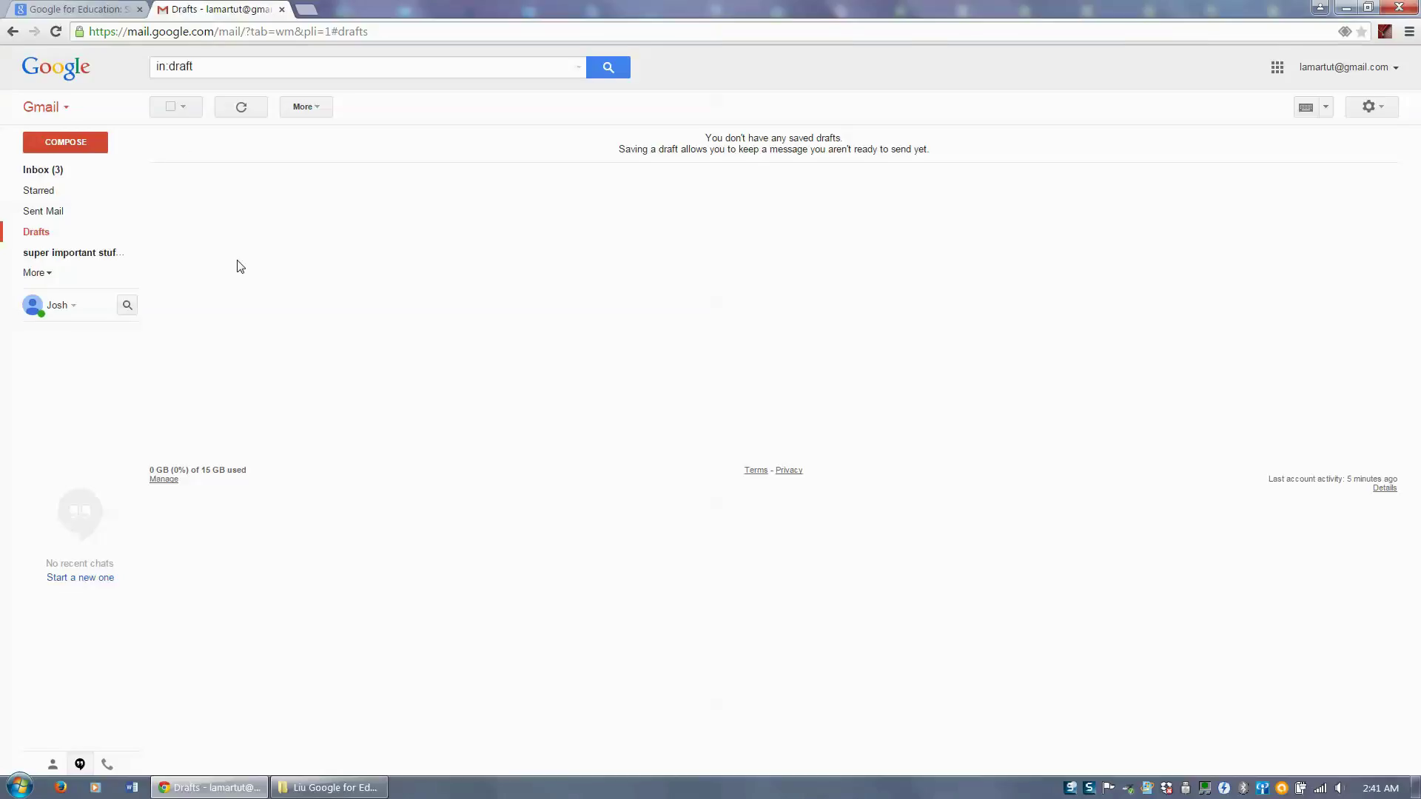
left_click(71, 147)
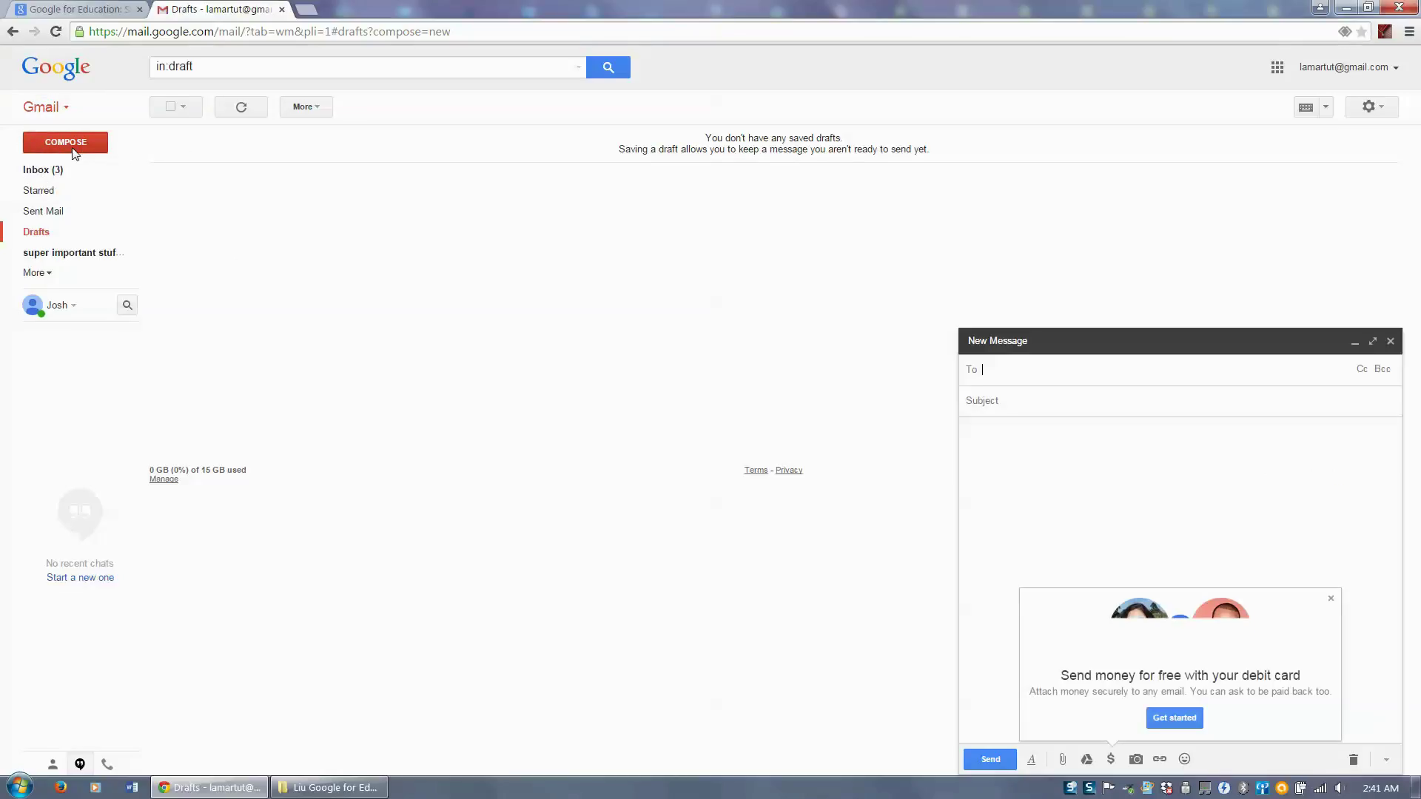
- Add recipients: accept the suggested address and pick the second contact from all contacts
left_click(1331, 599)
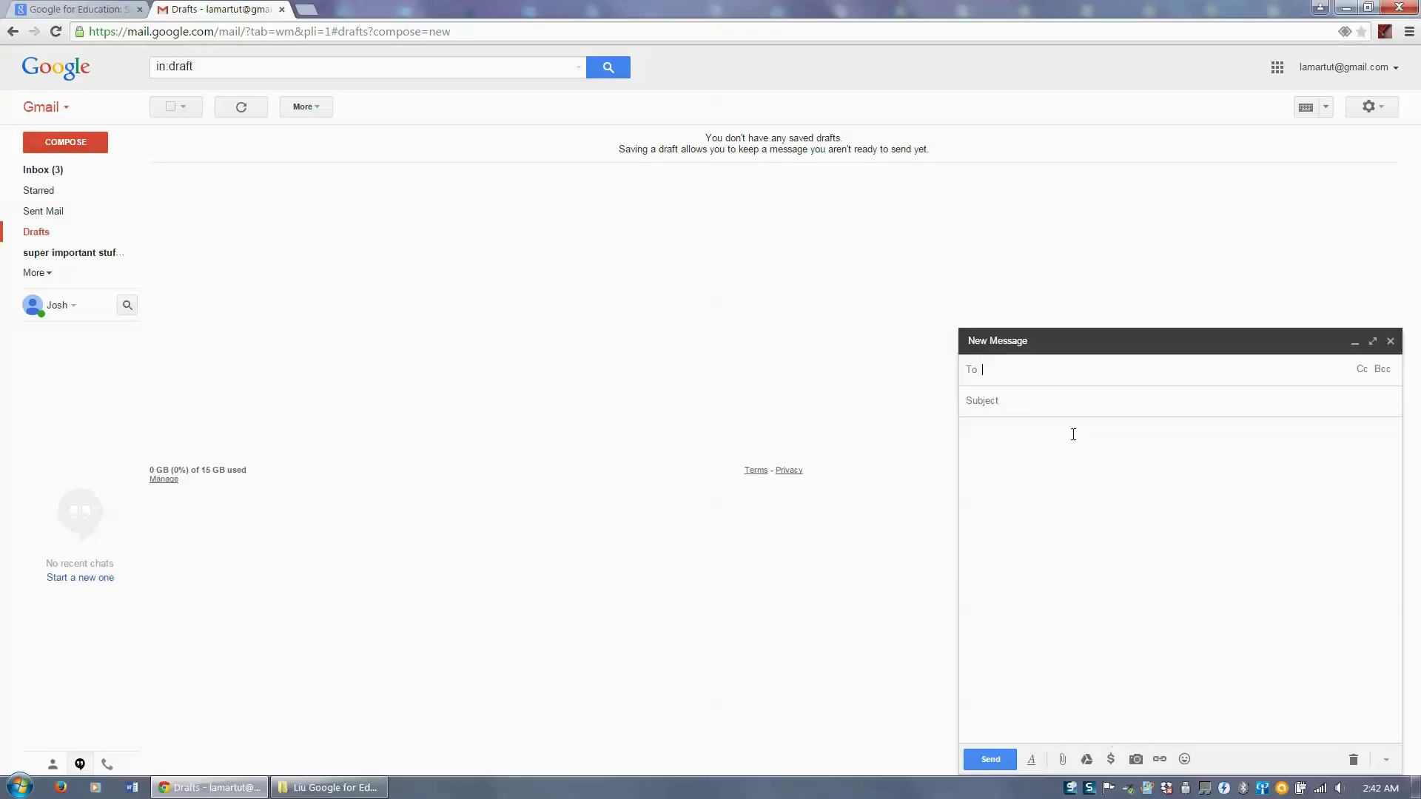
left_click(996, 368)
type("jlwi")
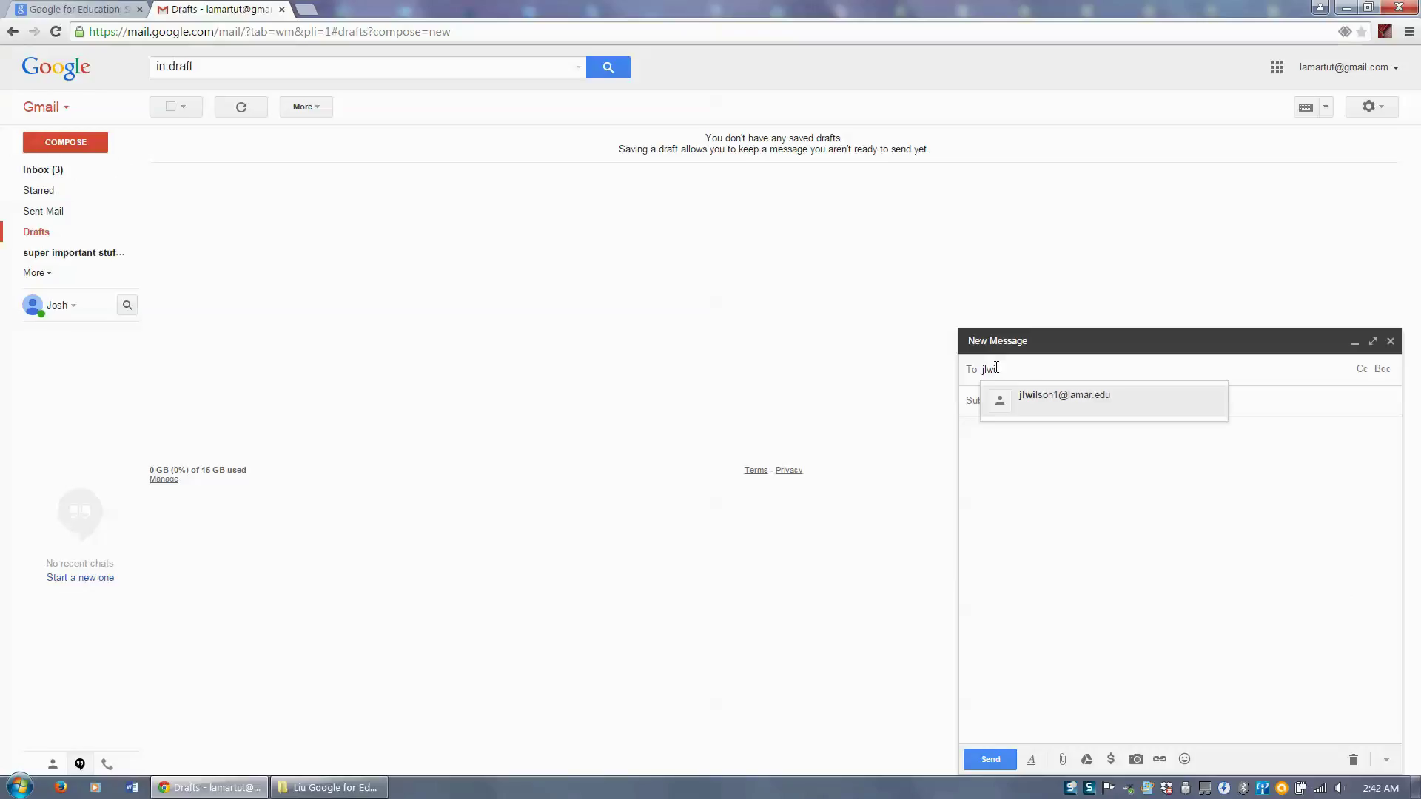
left_click(1033, 409)
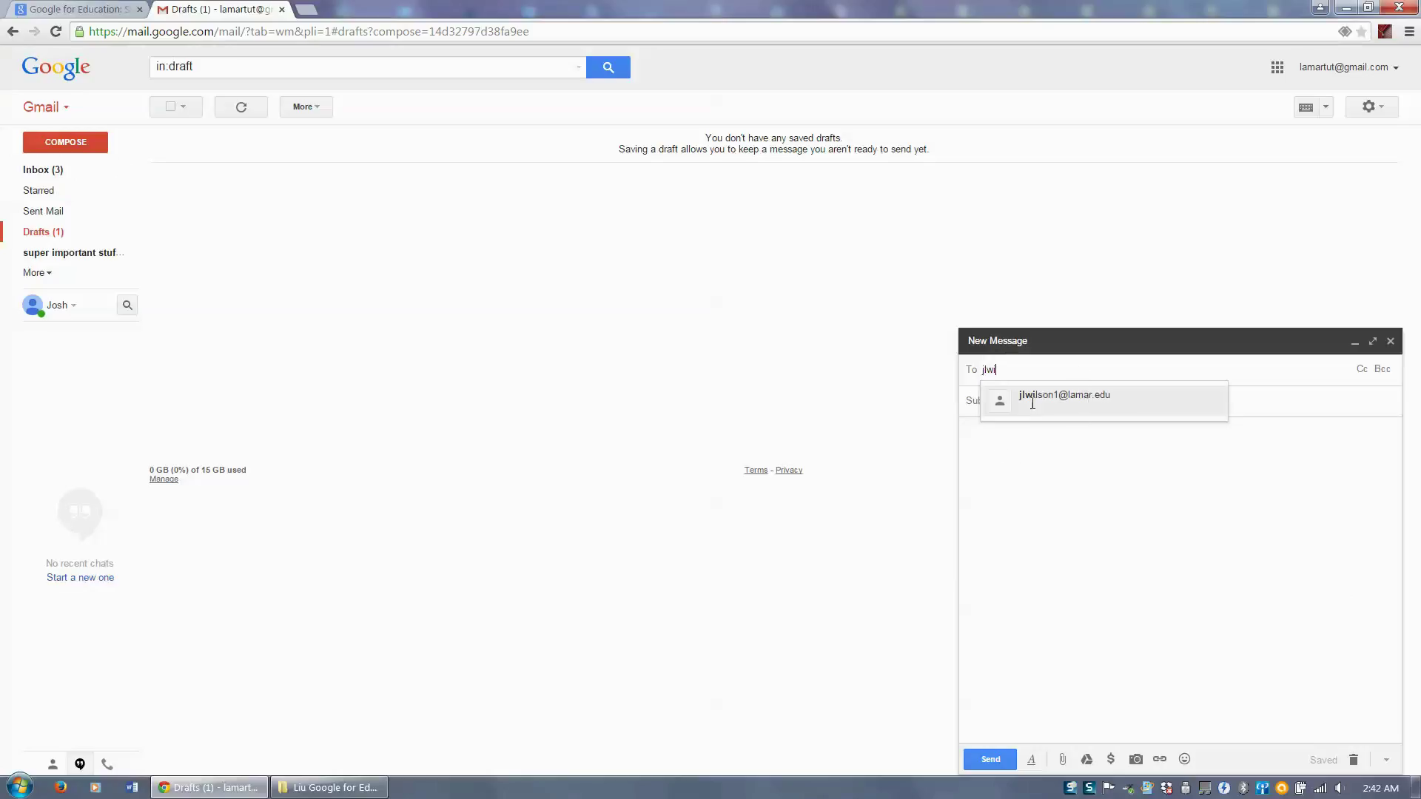
left_click(971, 374)
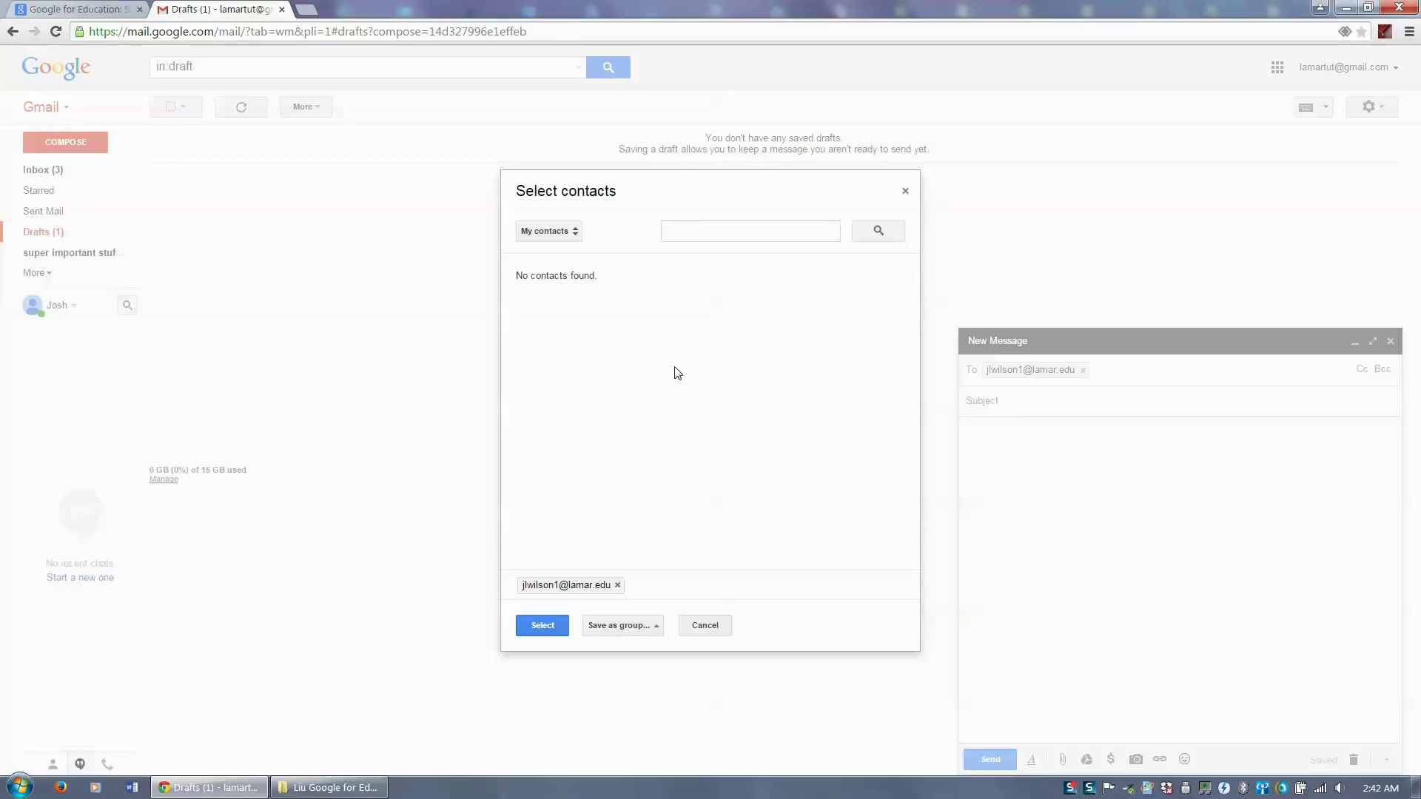
left_click(575, 232)
left_click(581, 213)
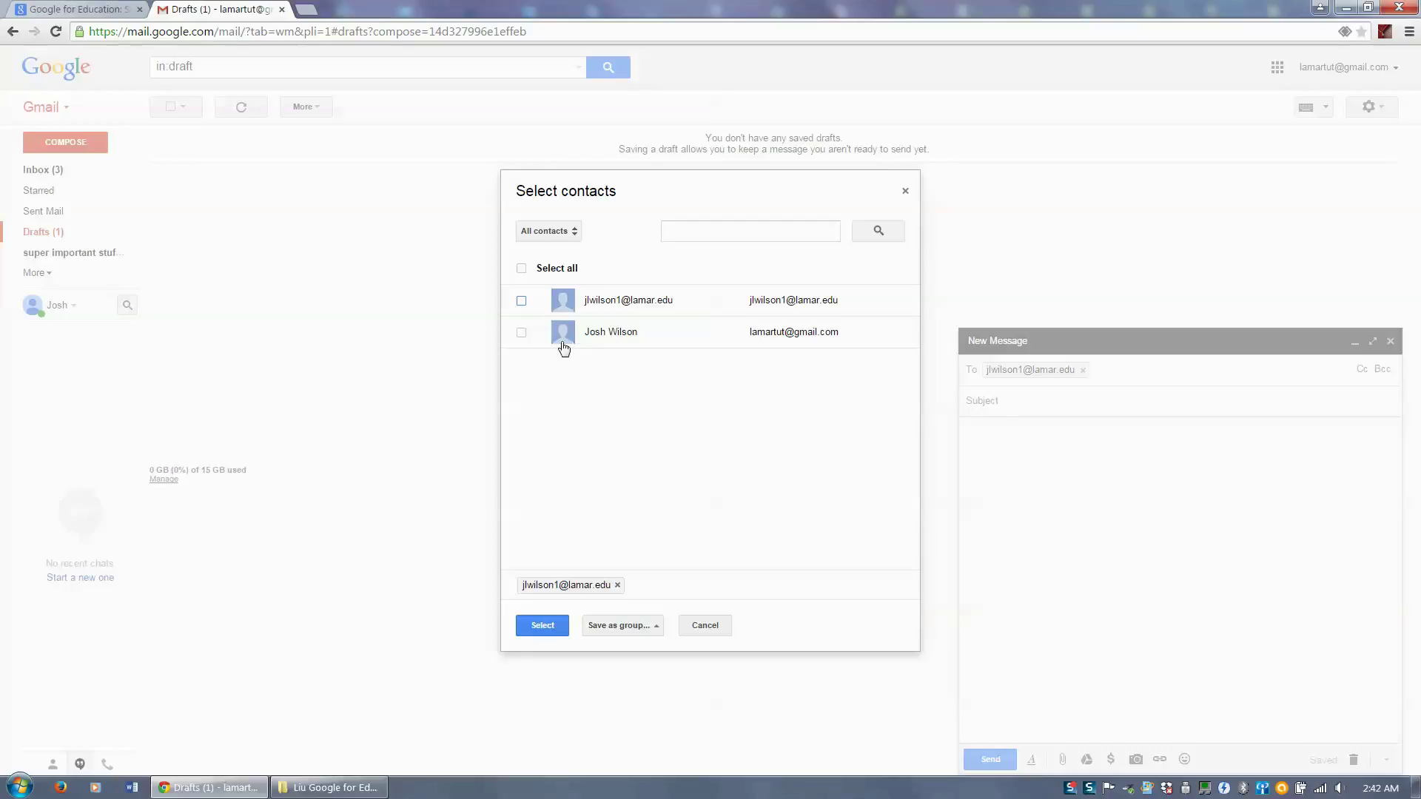
left_click(522, 333)
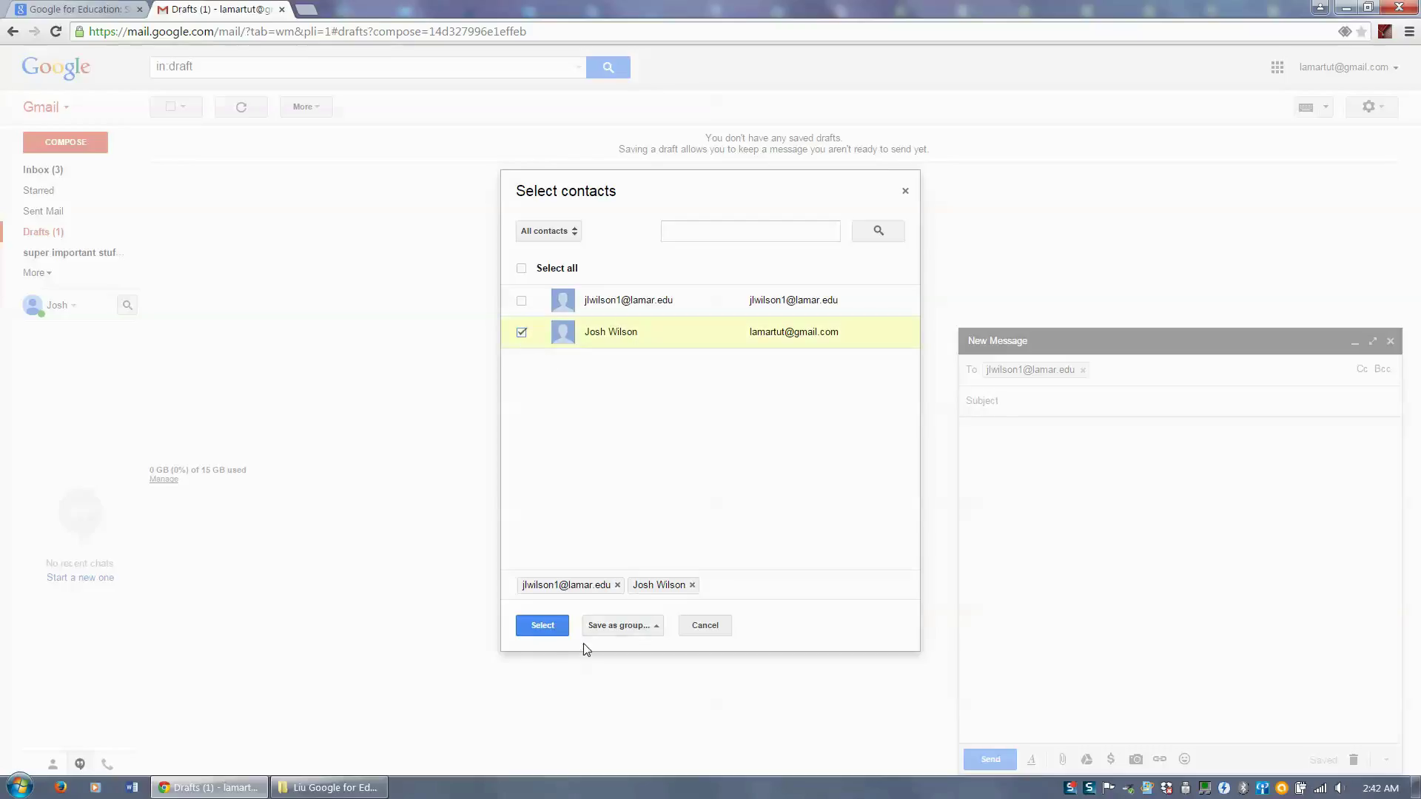
left_click(553, 631)
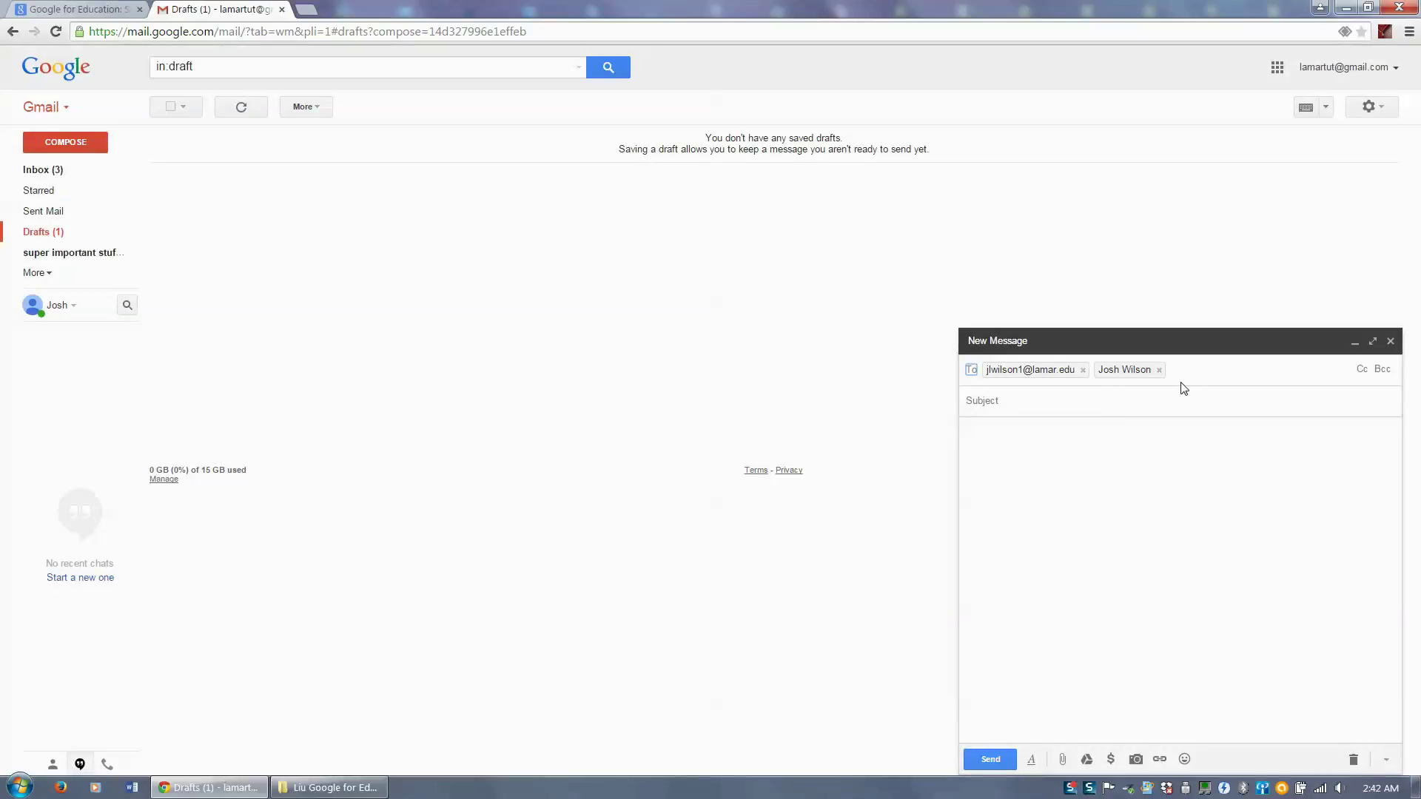
- Add a Cc entry, subject 'this is whatever you want', and placeholder body text
left_click(1362, 370)
type("jlkjlk")
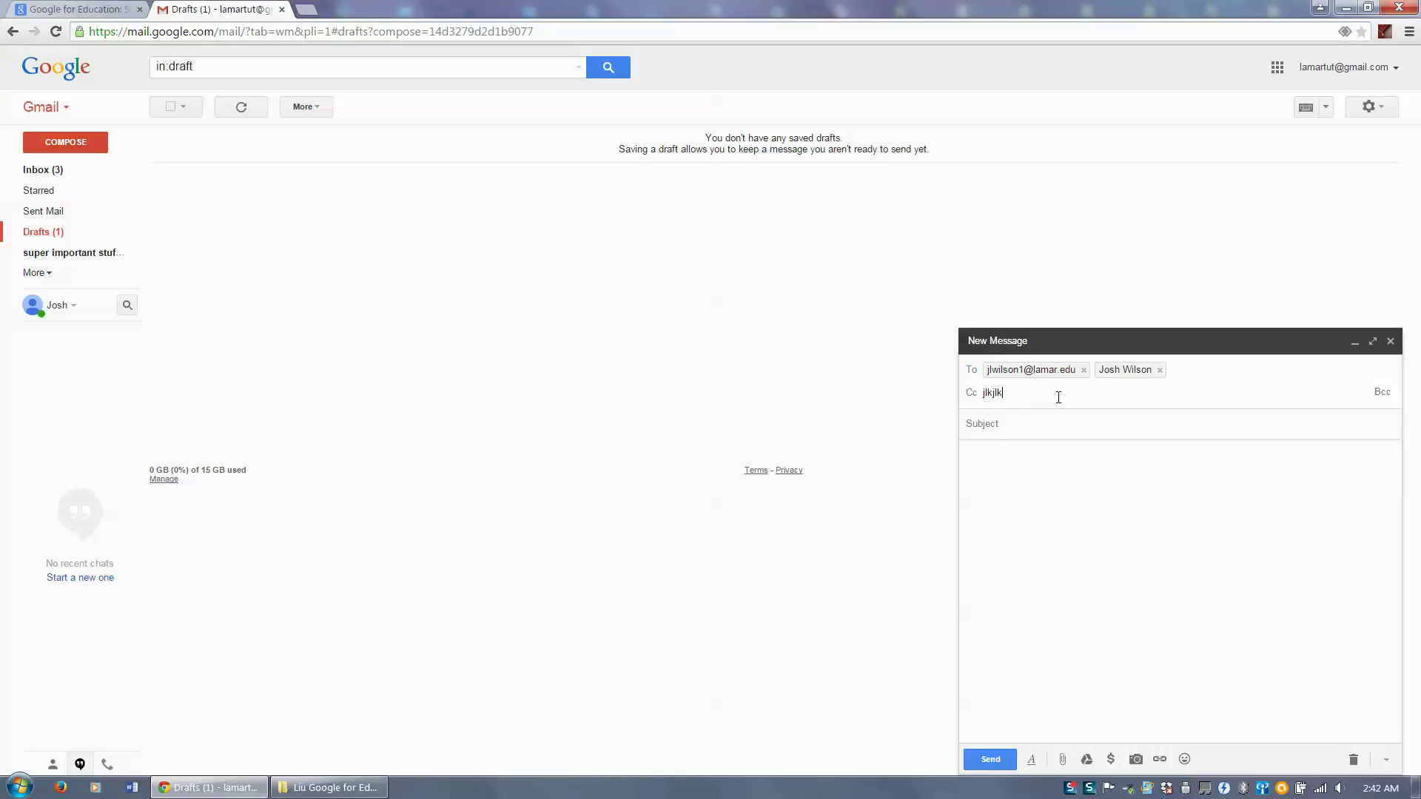
left_click(1019, 422)
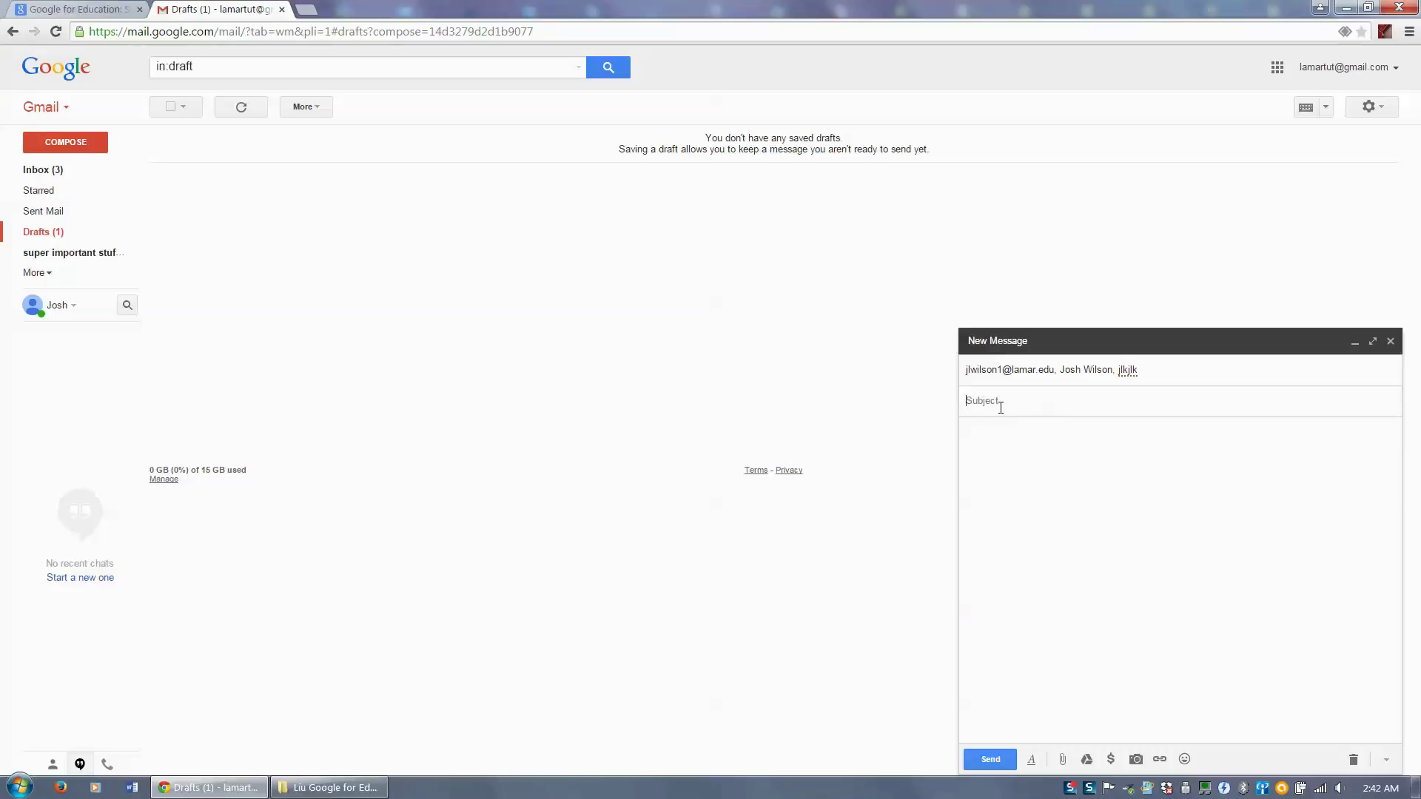
type("this is whatever you want")
left_click(1082, 533)
type("afksadjkl;jklfsdajlk;sfdaj;klsdfaj;klsfdalj;ksdfasljf;id")
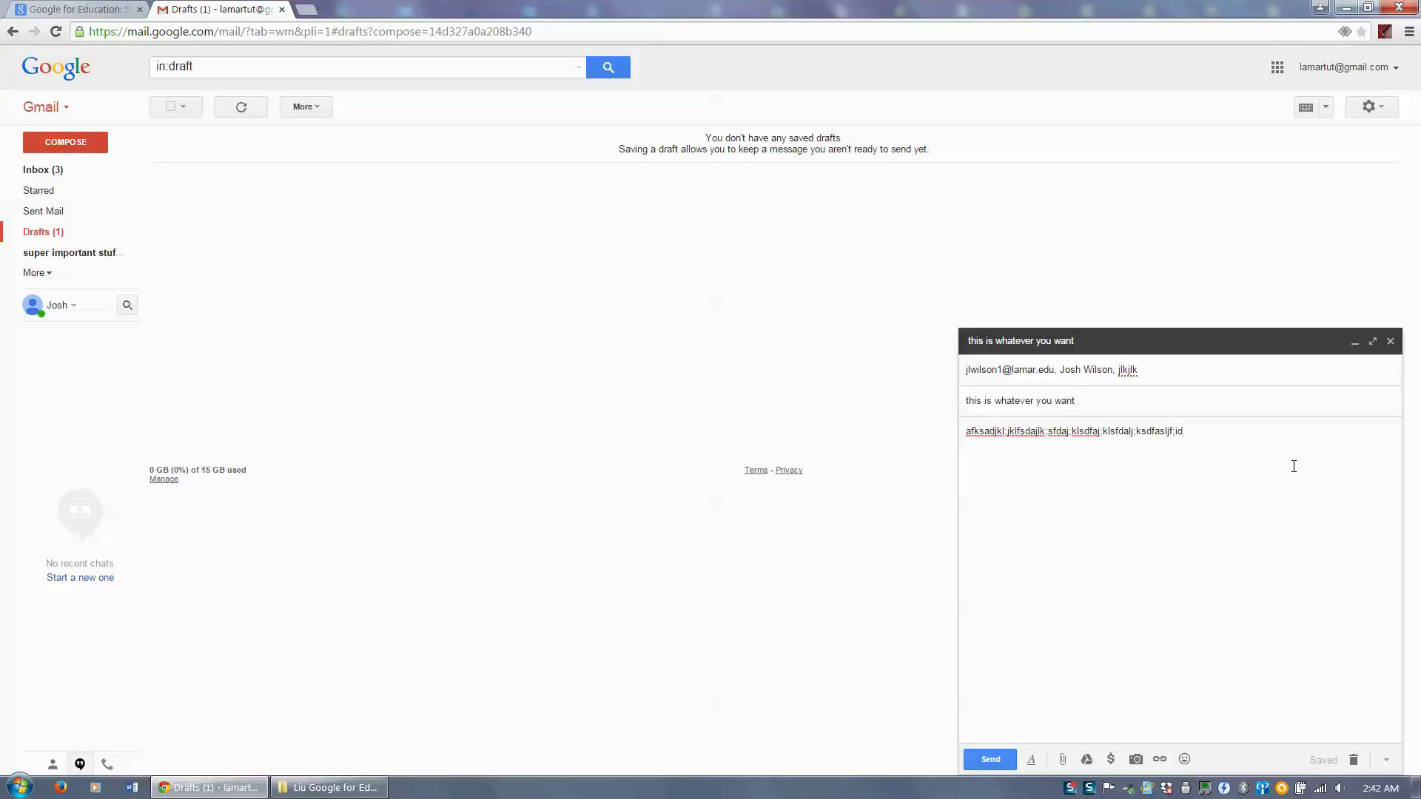
- Format the selected body text as Garamond, bold, italic, underlined and Huge size
left_click_drag(1192, 432, 857, 429)
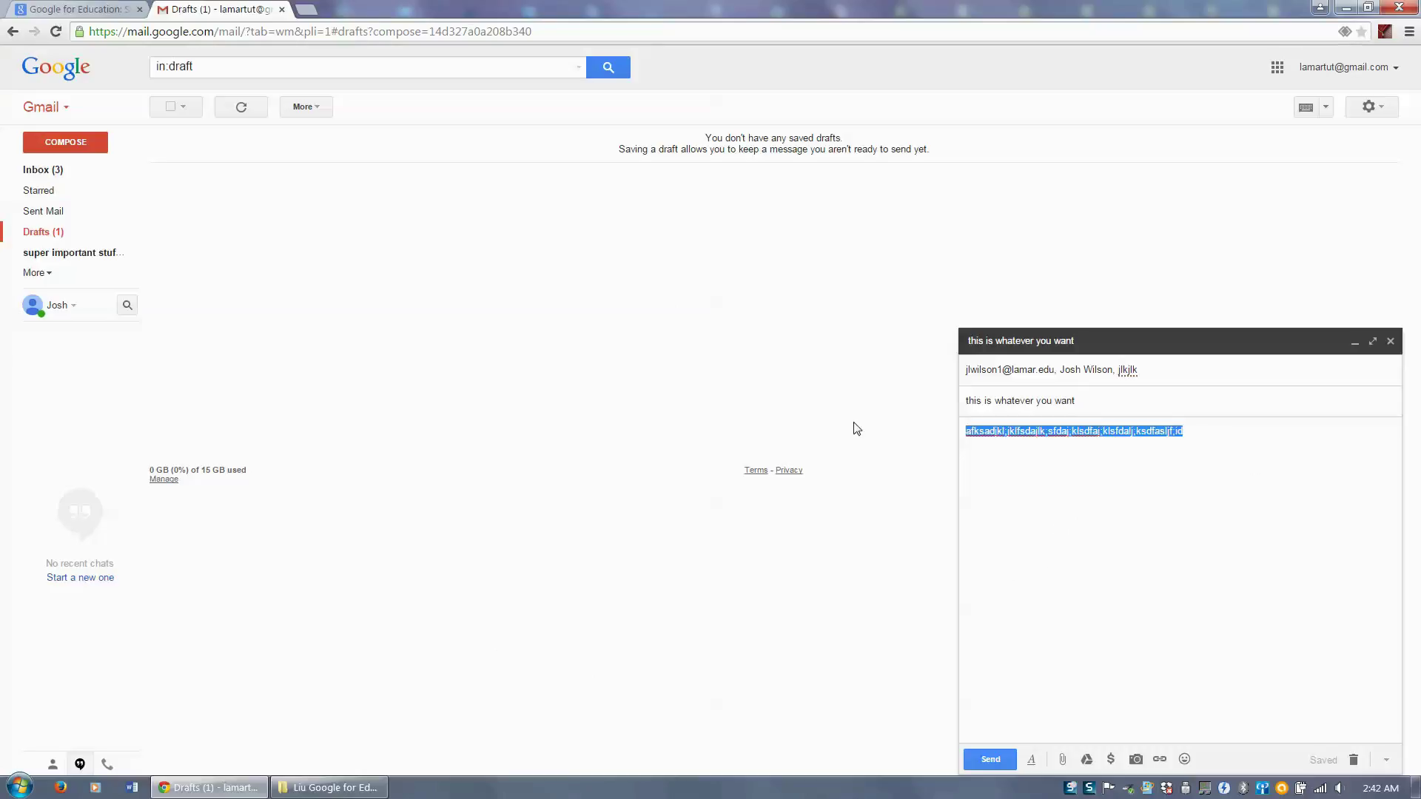
left_click(1031, 759)
left_click(998, 732)
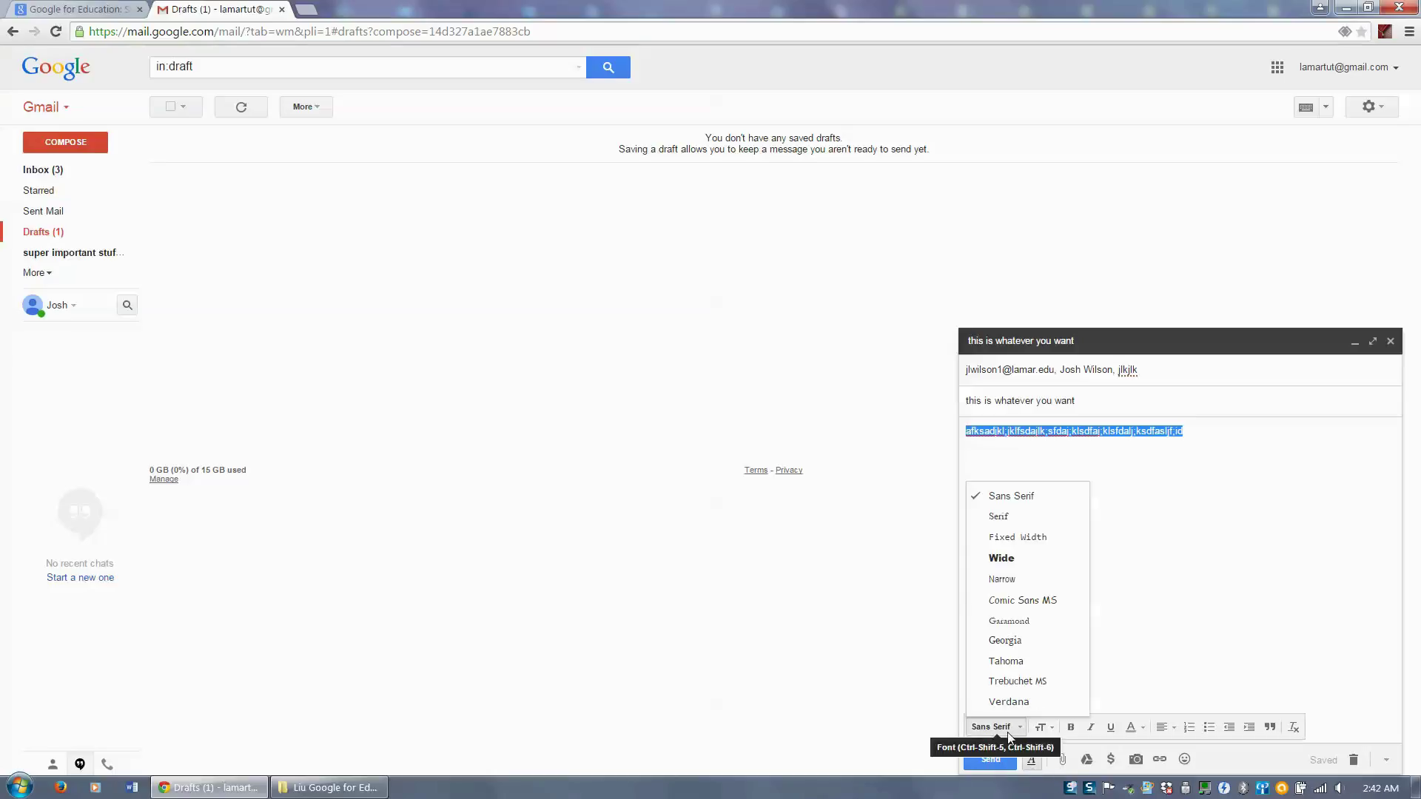
left_click(1024, 628)
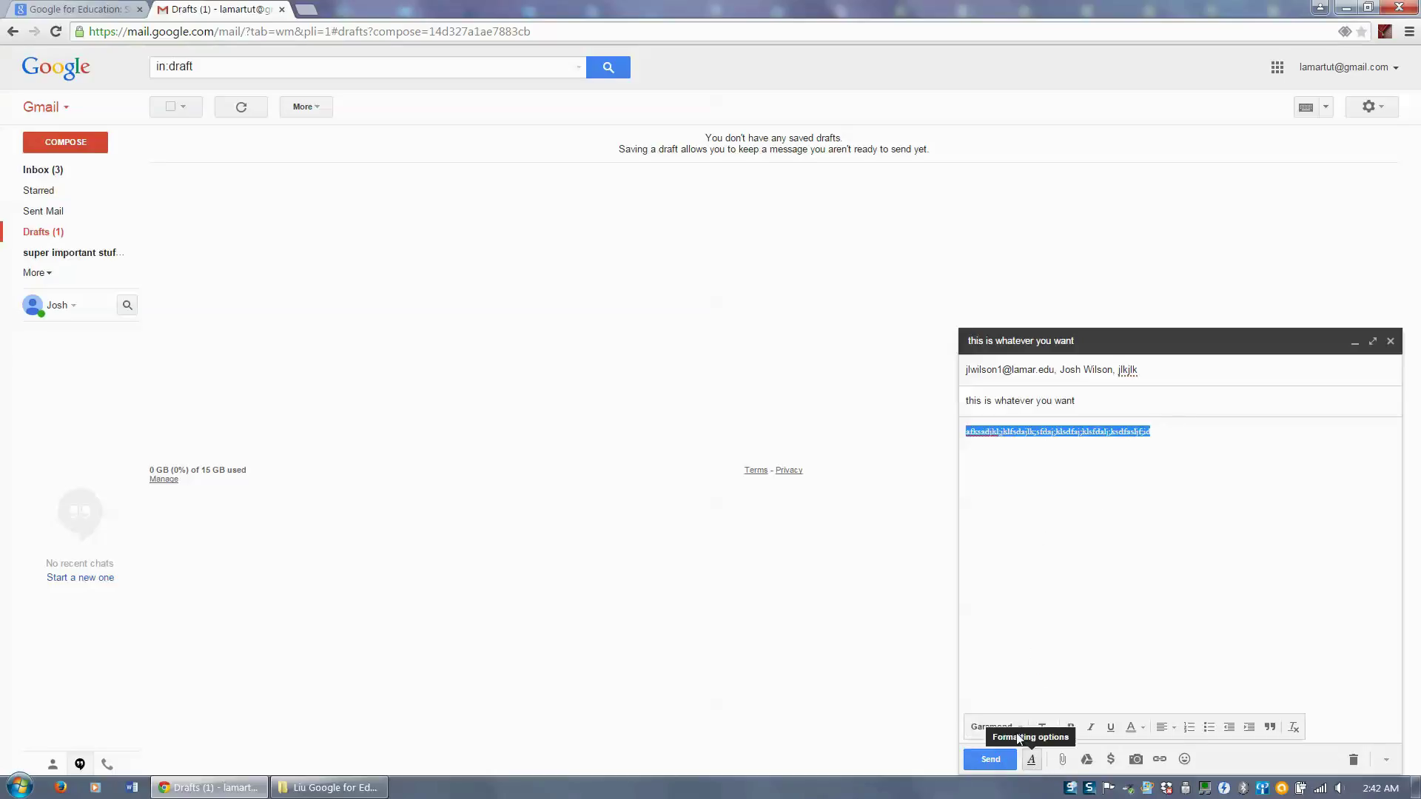
left_click(1070, 728)
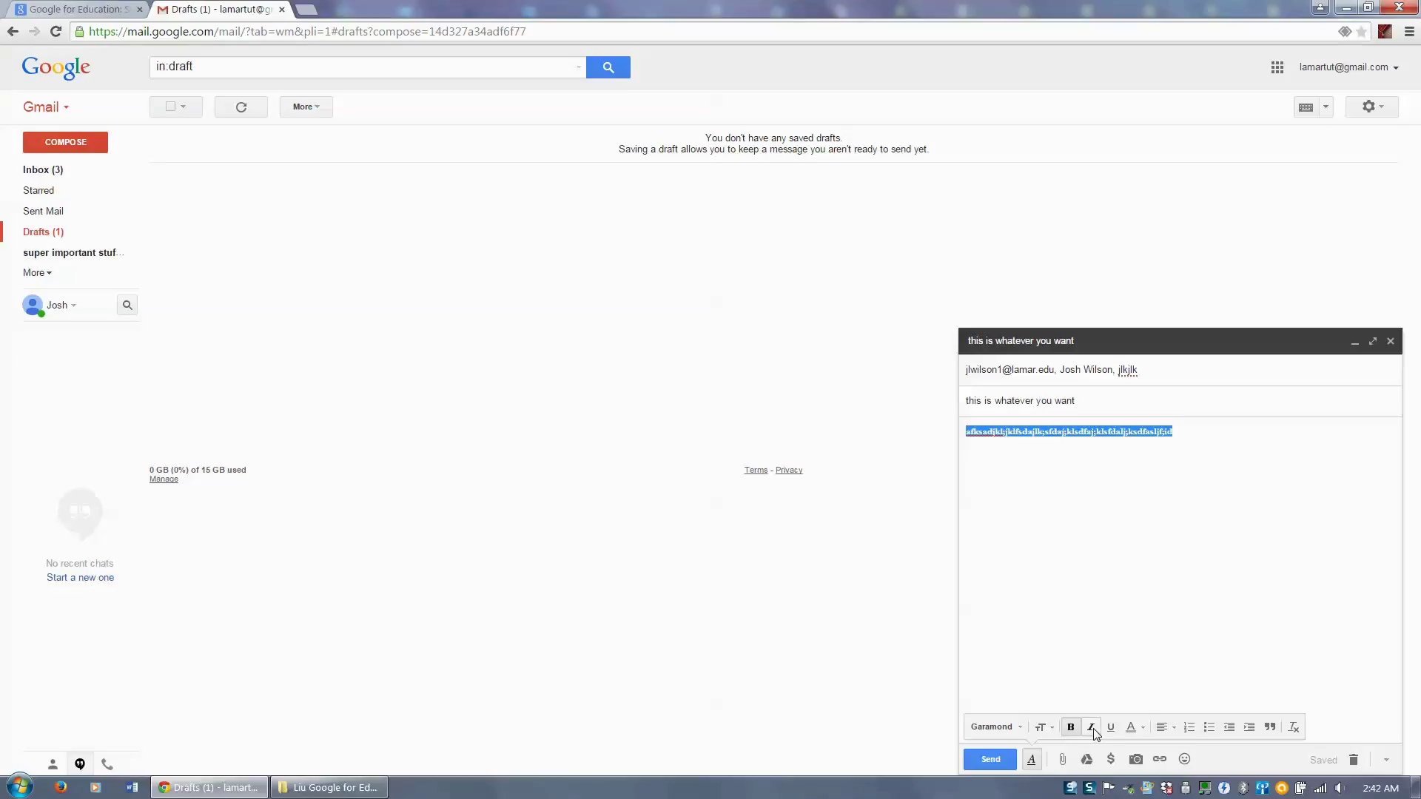
left_click(1090, 728)
left_click(1110, 728)
left_click(1050, 729)
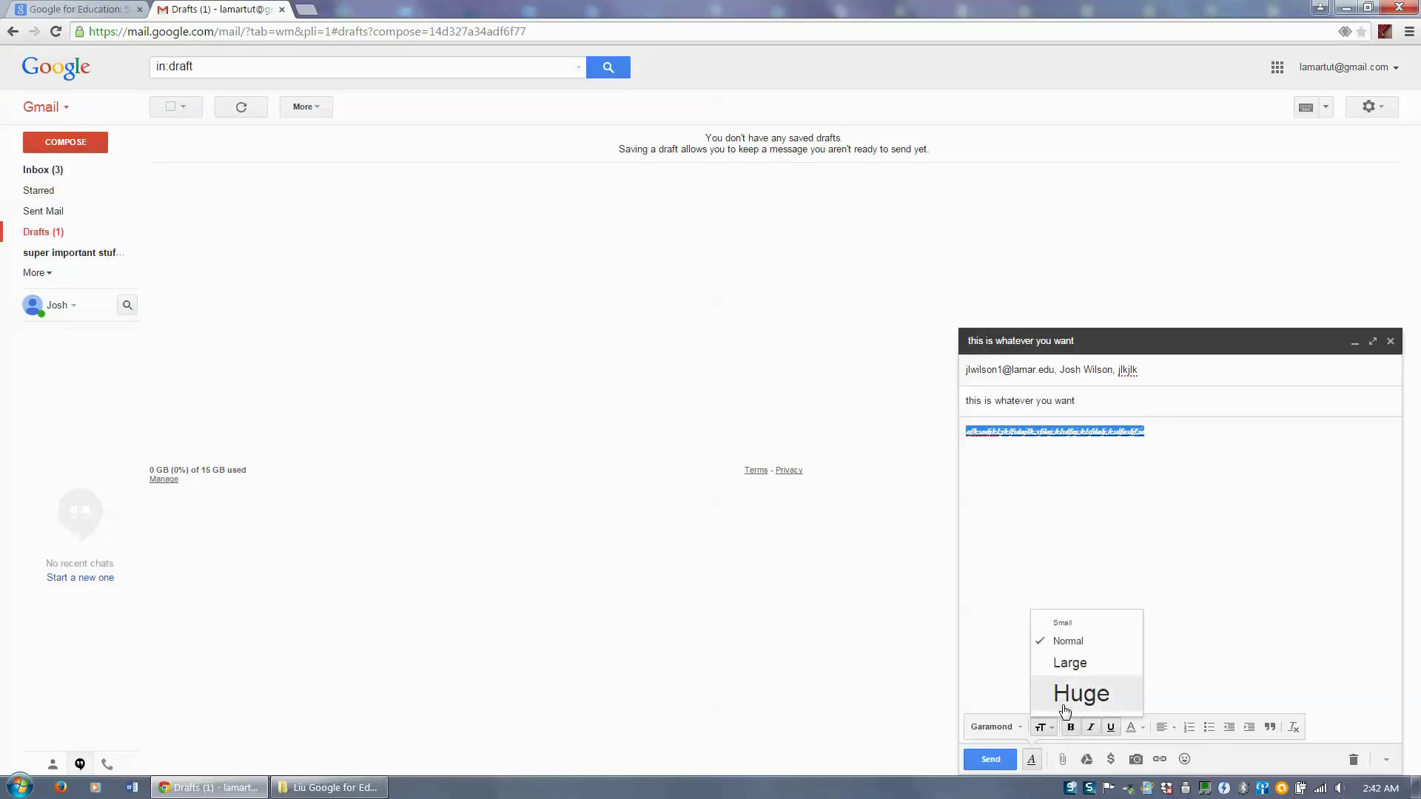
left_click(1069, 700)
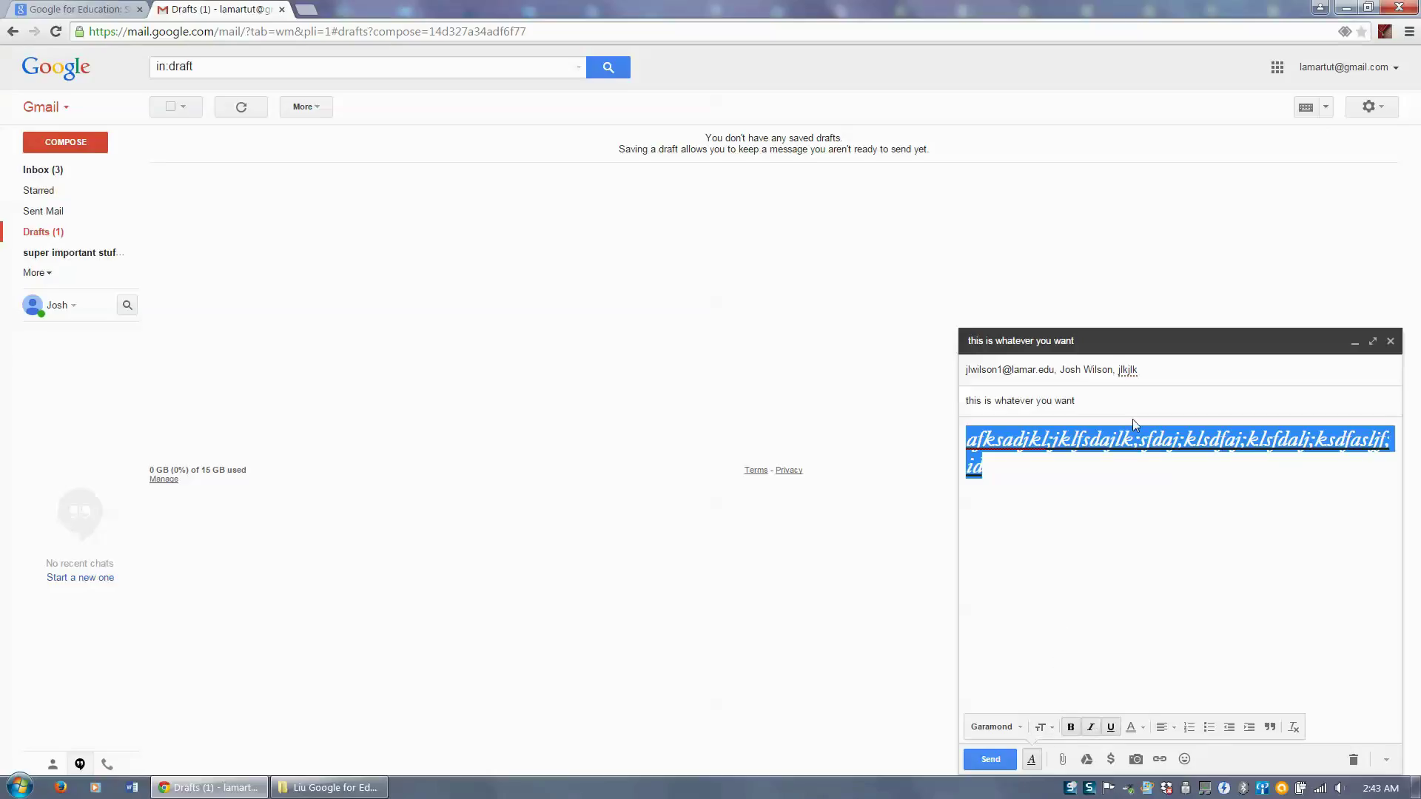
- Try centring, numbered and bulleted lists, indent and quote, then remove all formatting from the body
left_click(1163, 731)
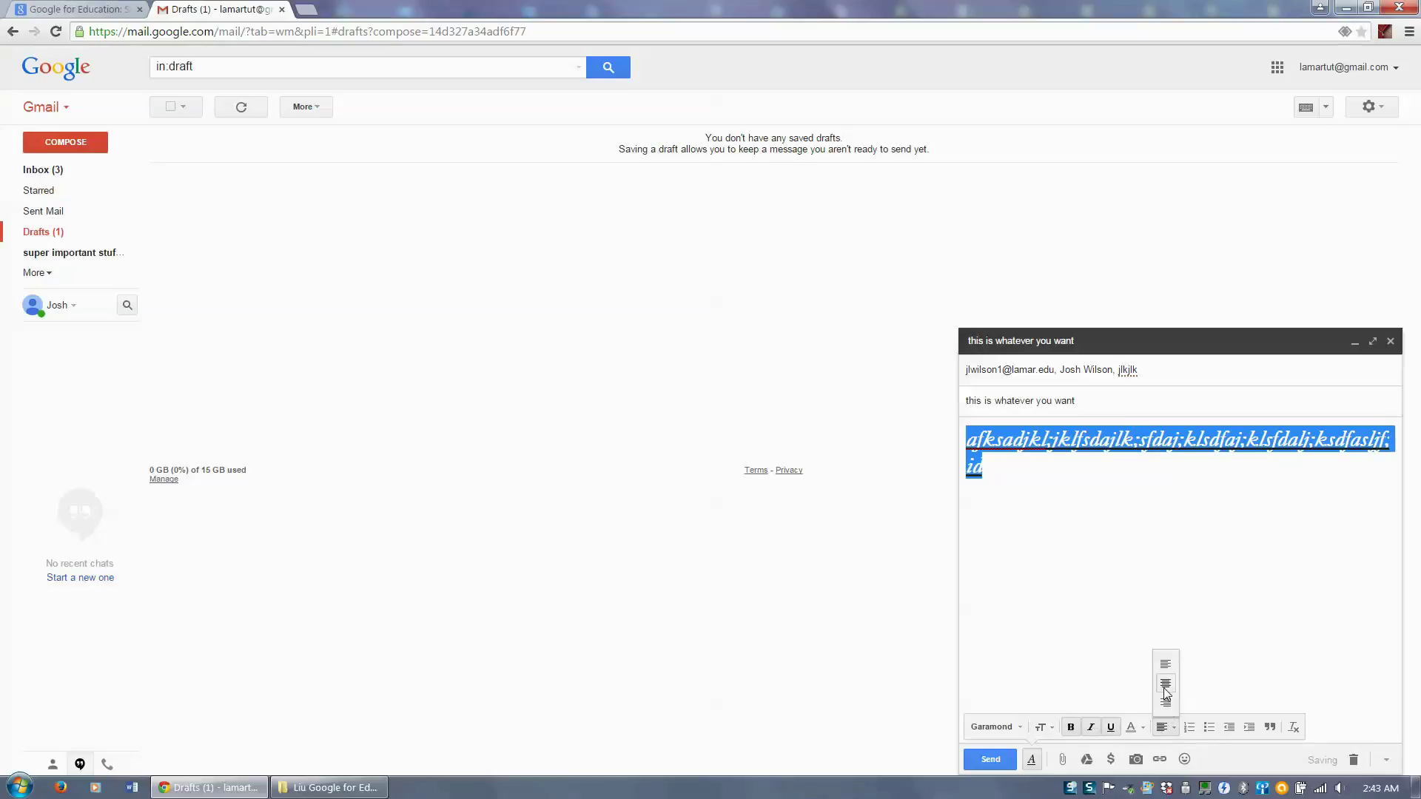
left_click(1165, 687)
left_click(1190, 727)
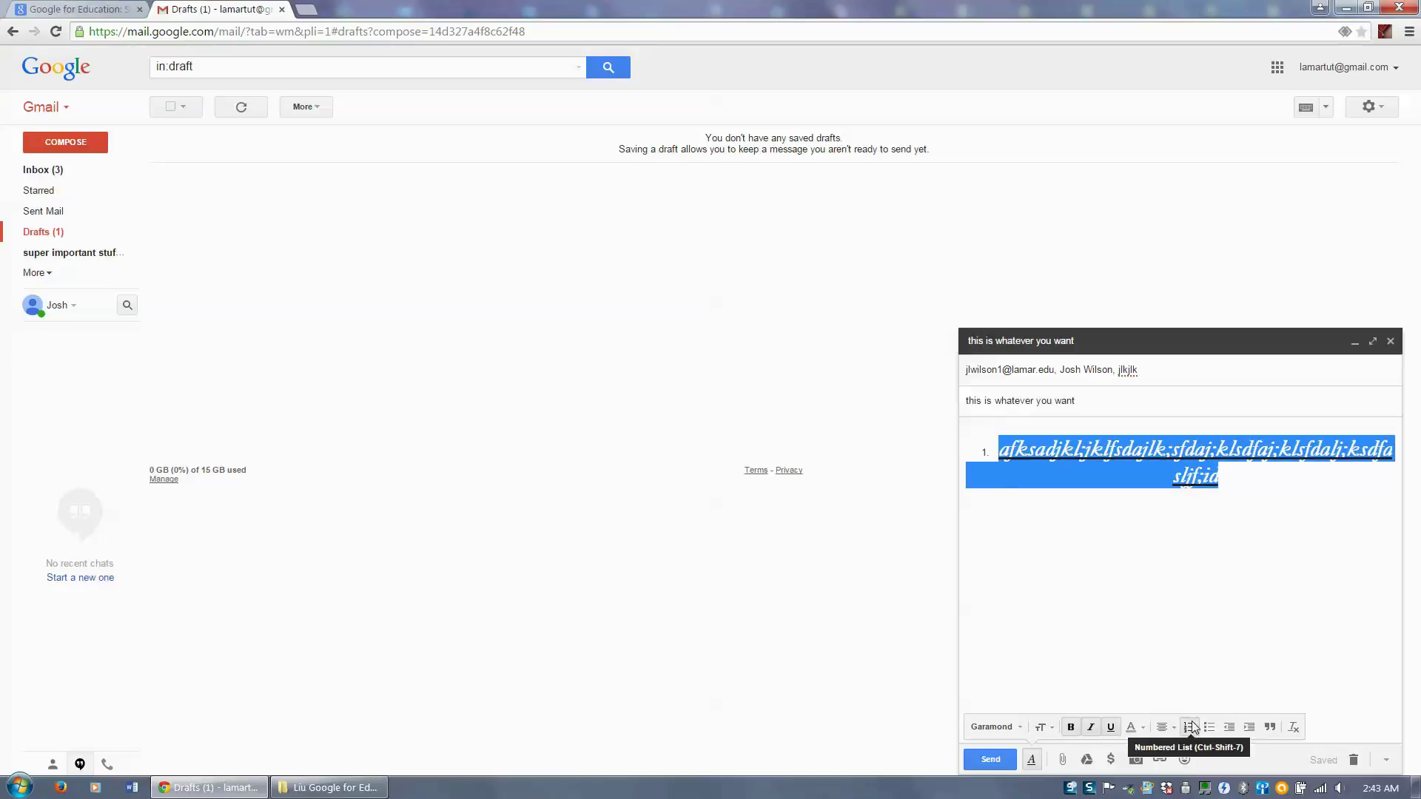
left_click(1209, 727)
left_click(1232, 729)
left_click(1248, 729)
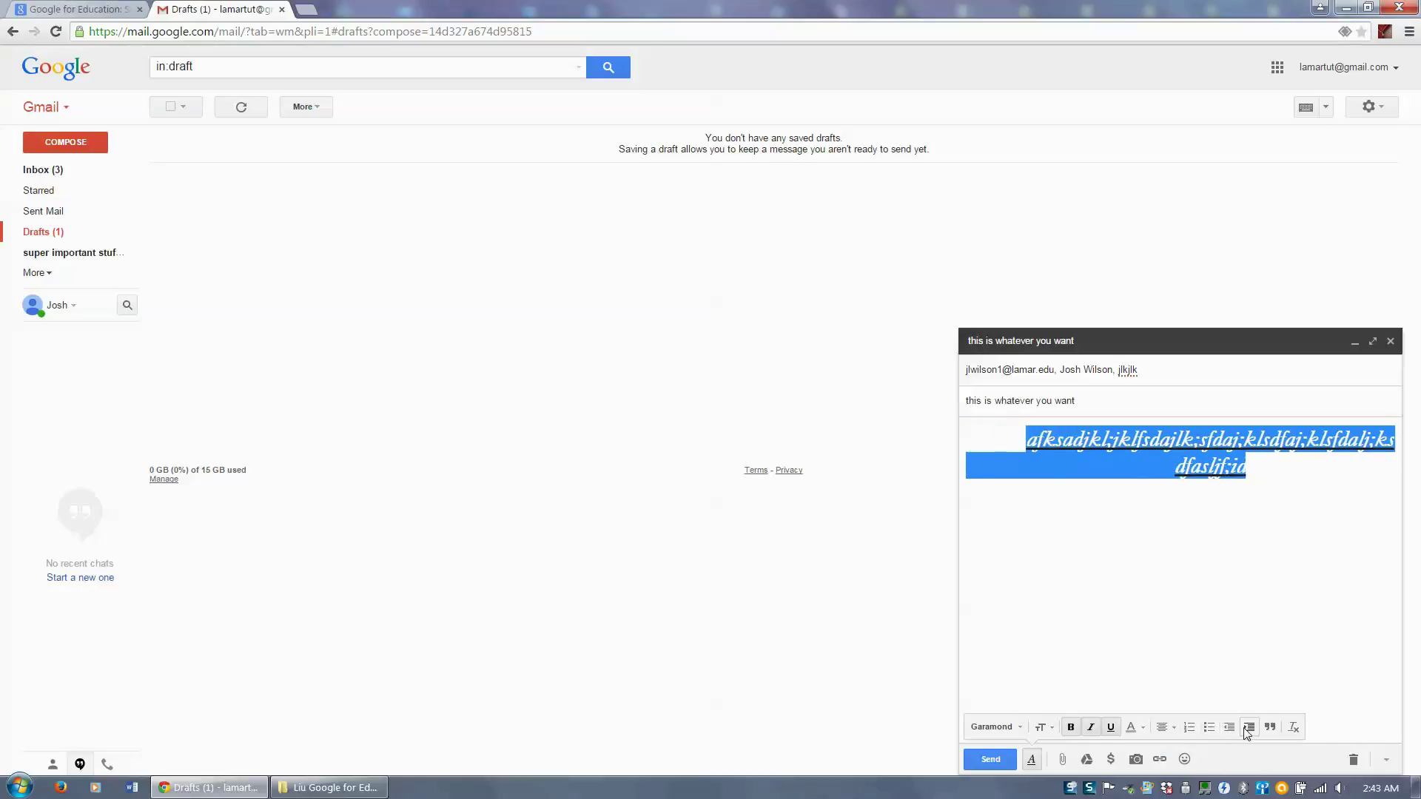
left_click(1270, 727)
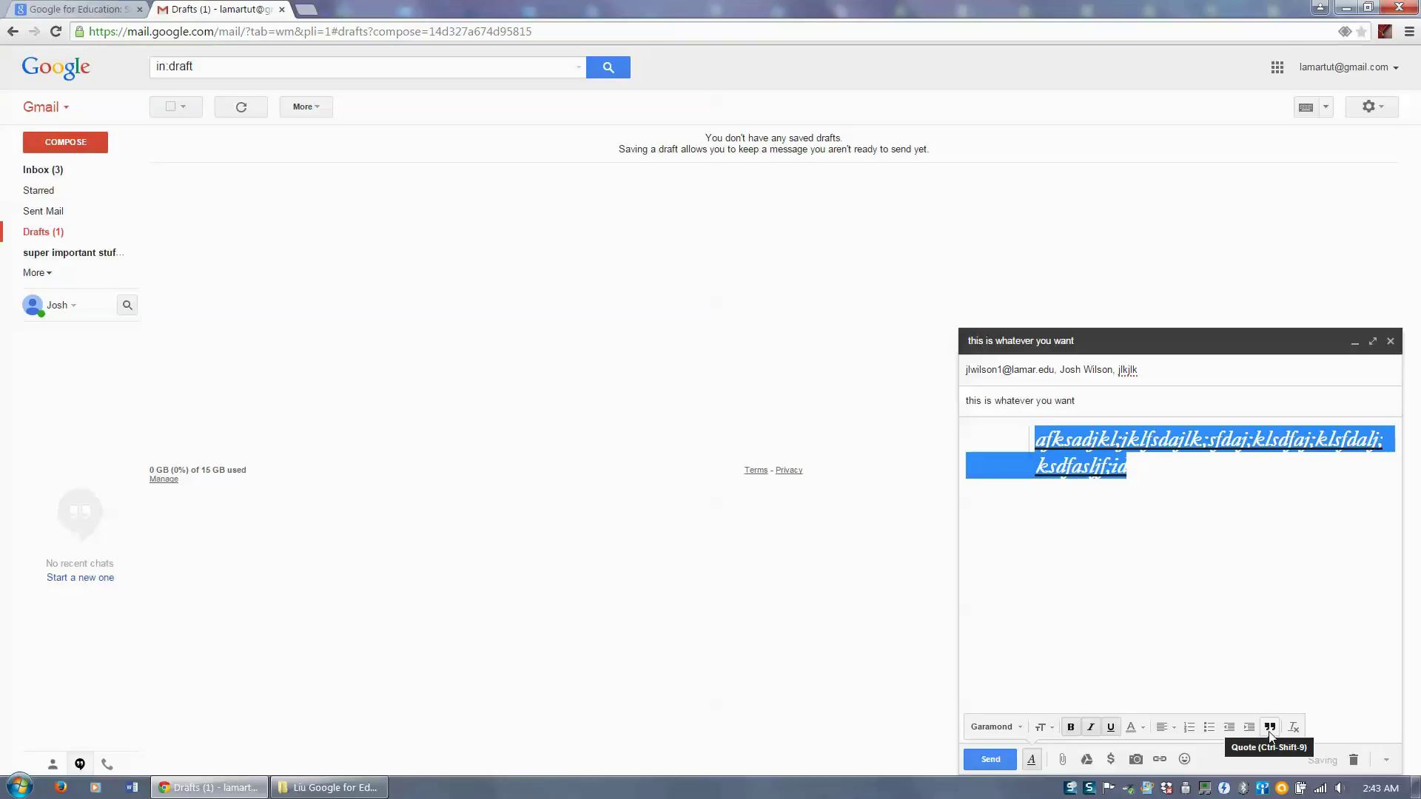
left_click(1295, 728)
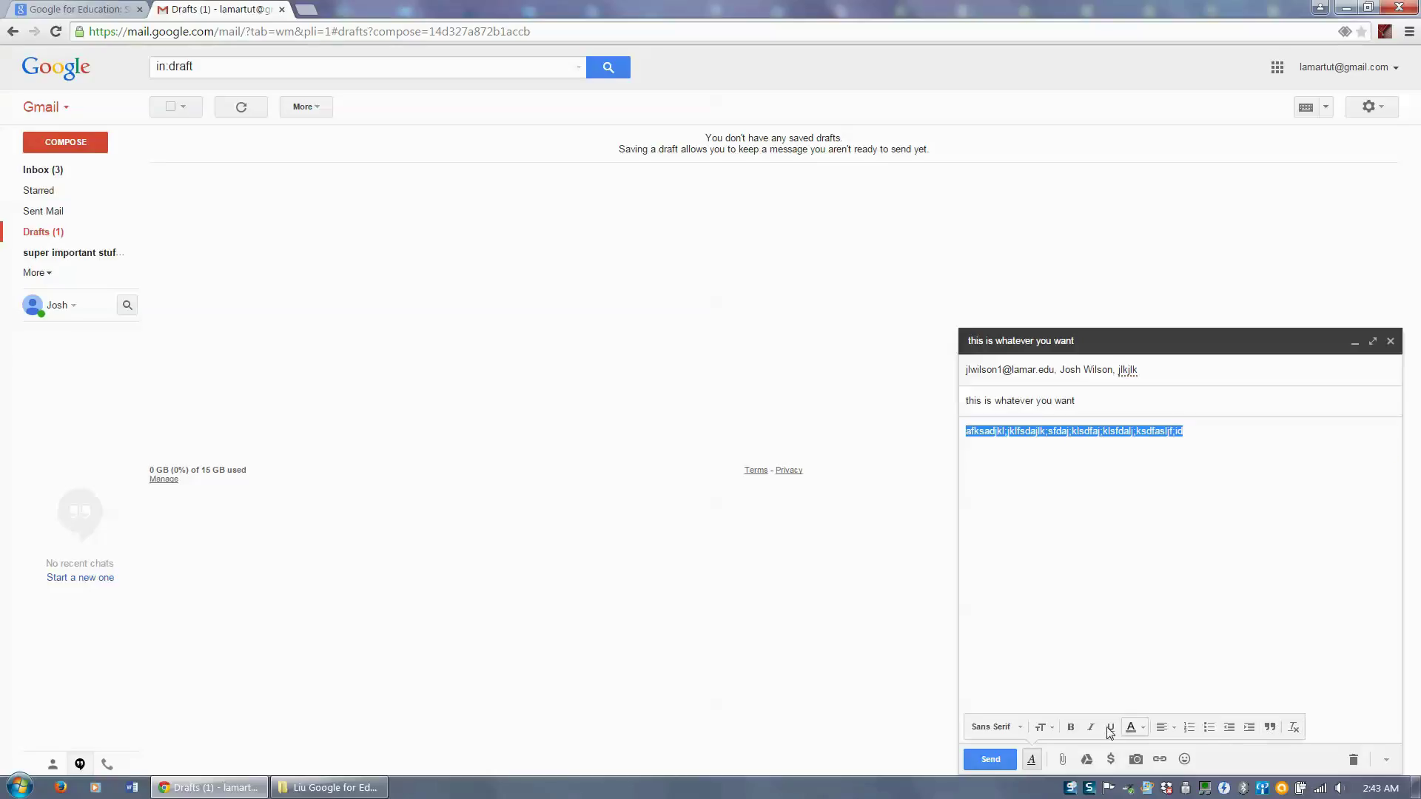
left_click(1137, 449)
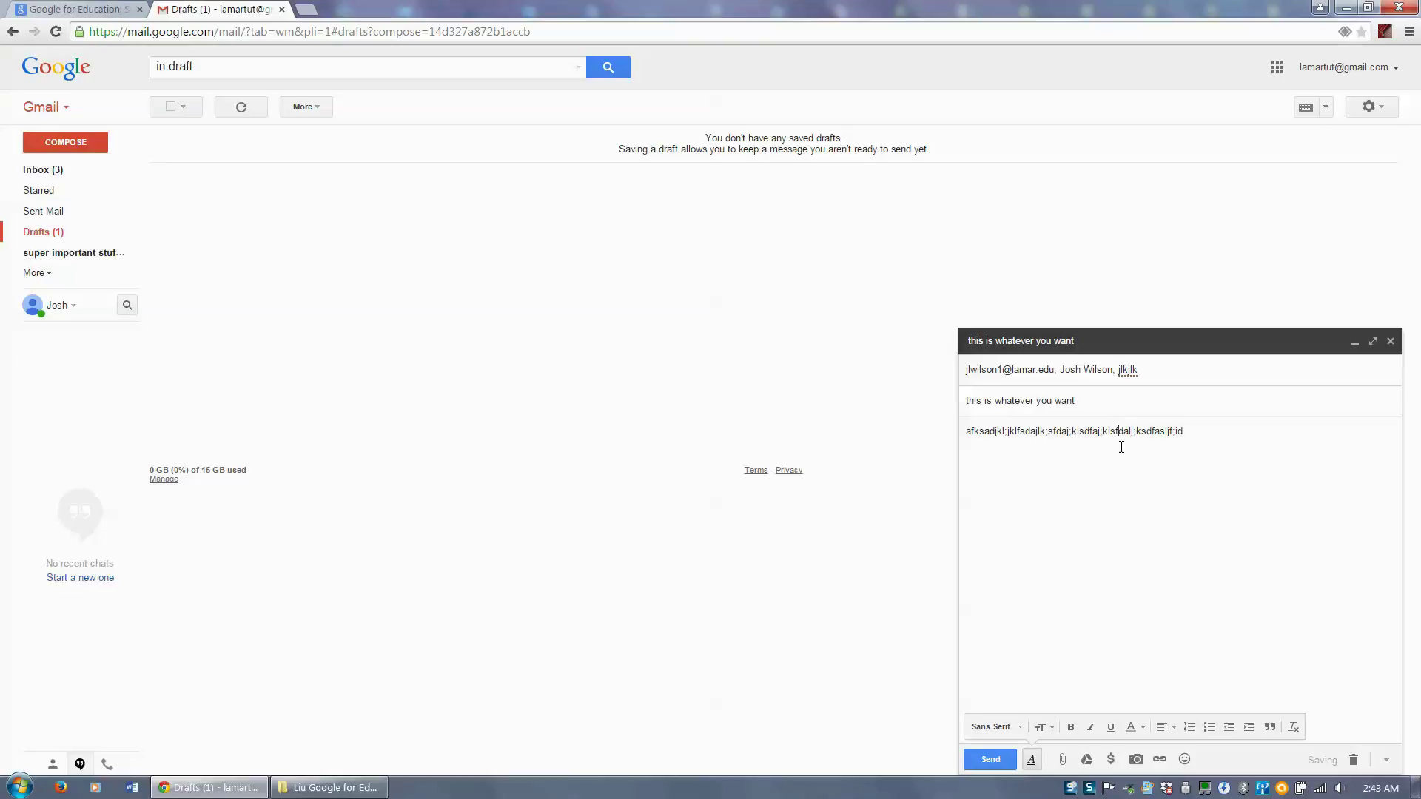
left_click(1064, 761)
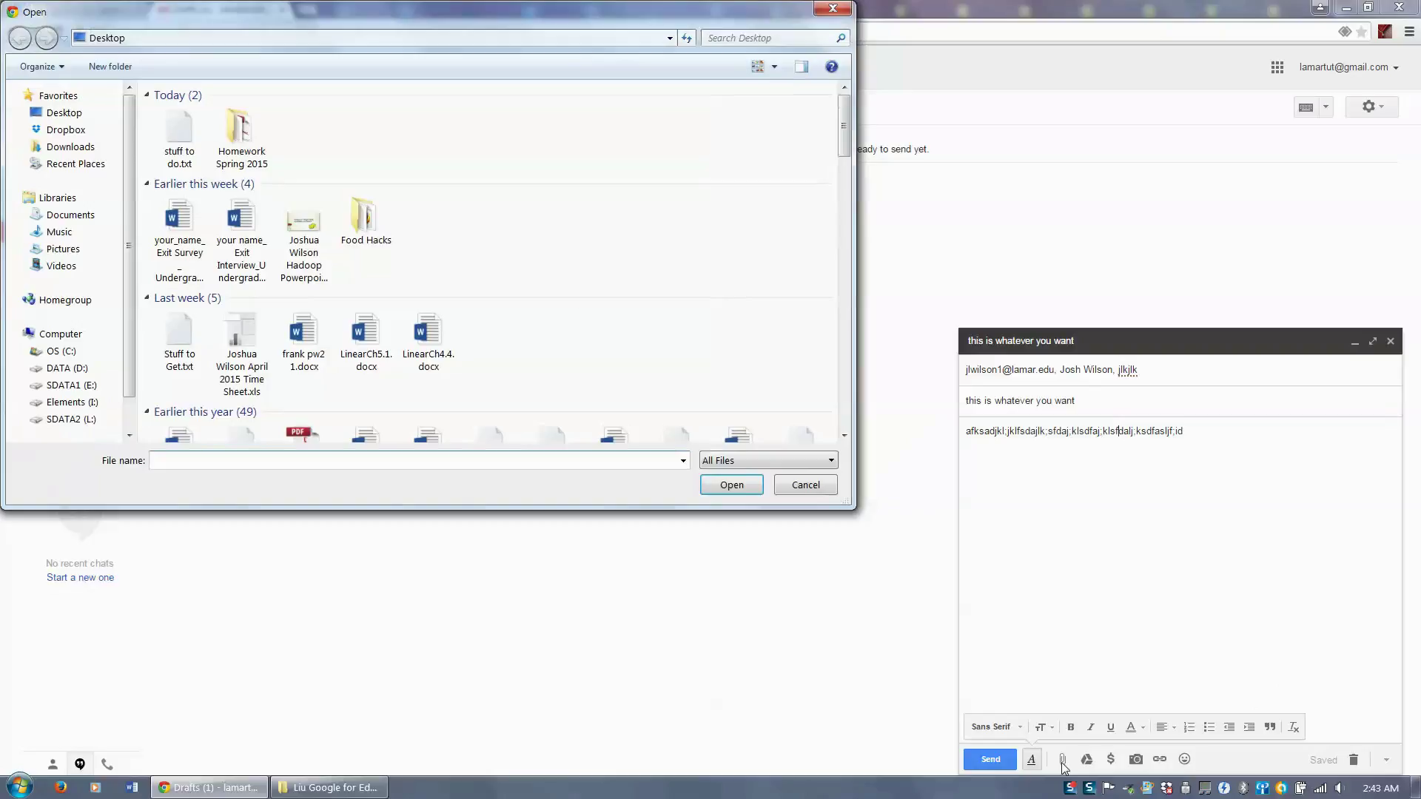
left_click_drag(850, 125, 853, 231)
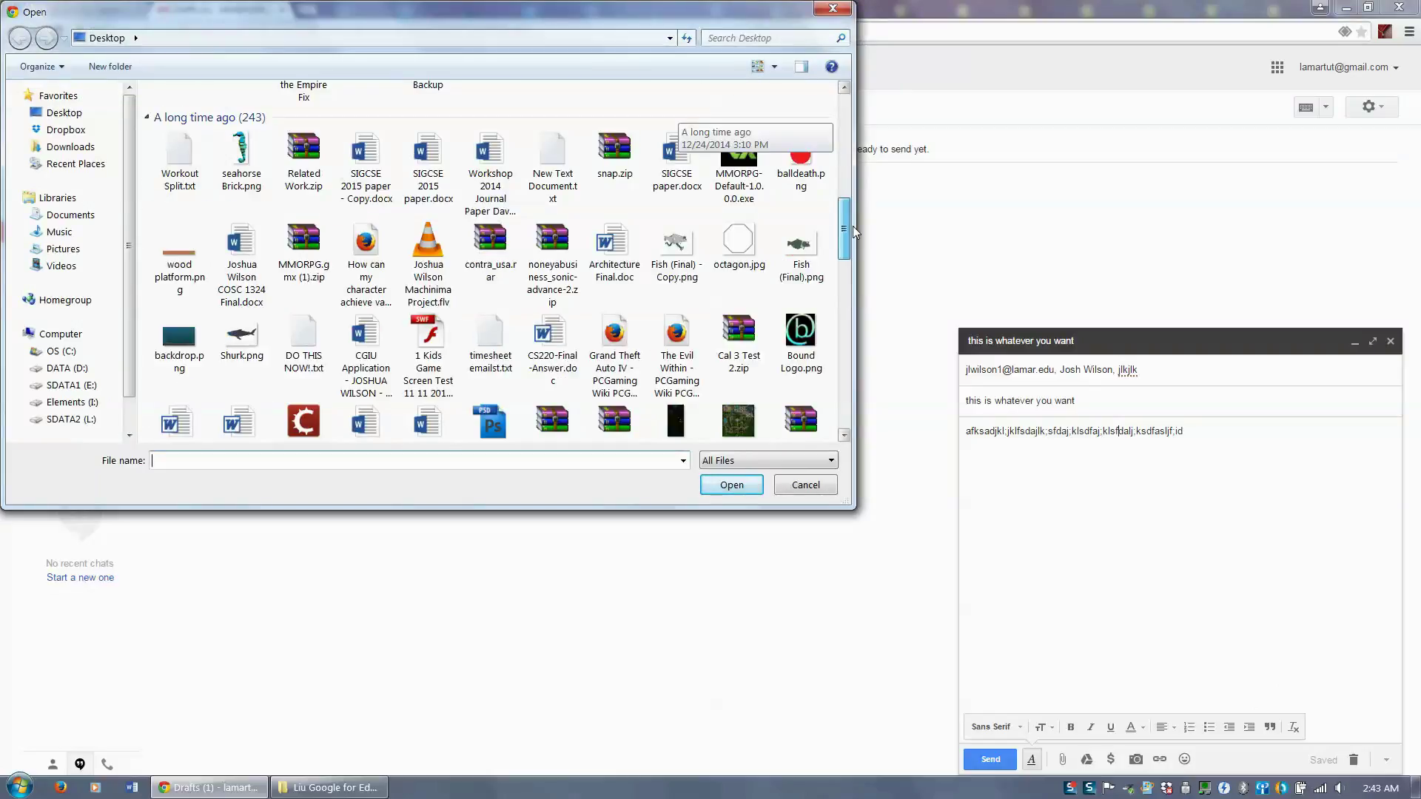
double_click(241, 159)
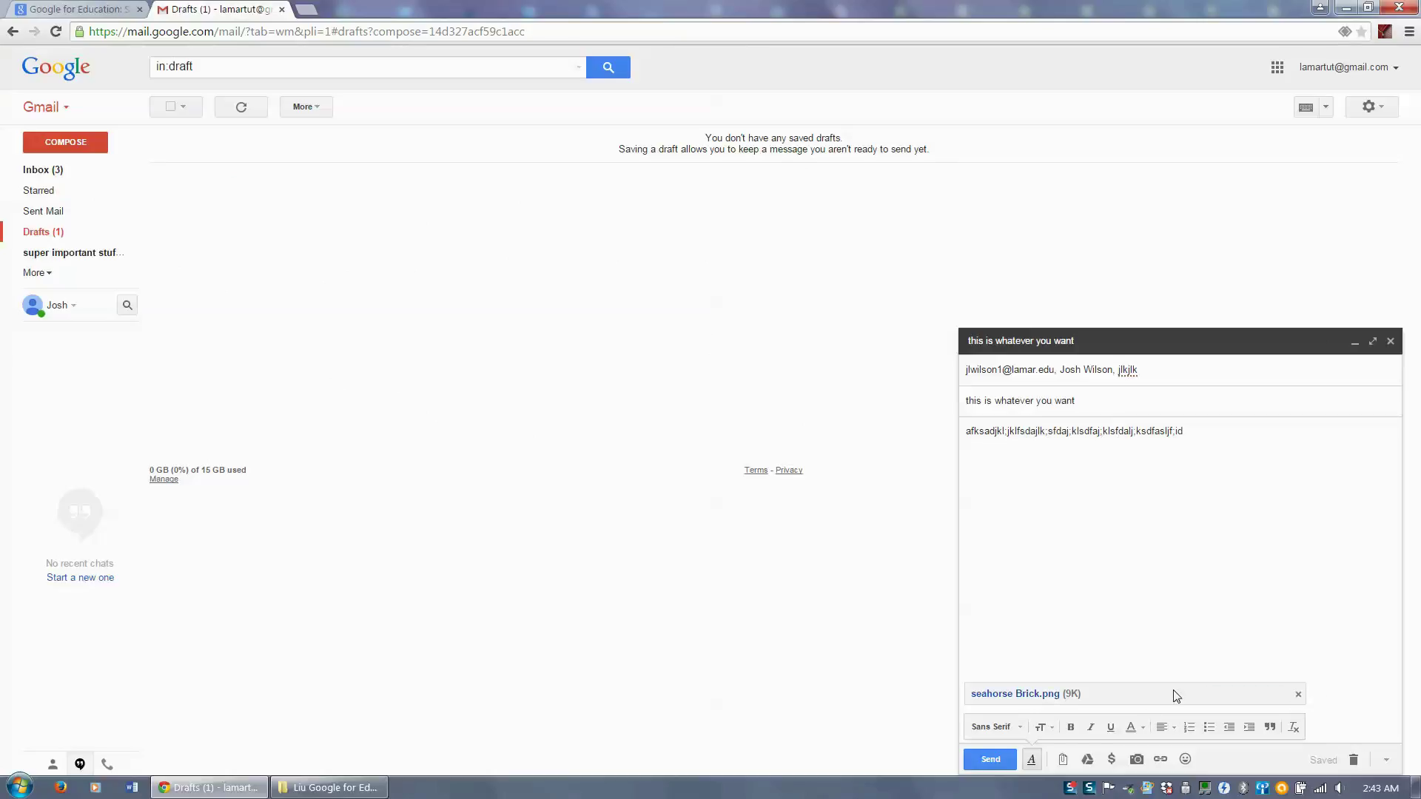
left_click(1298, 694)
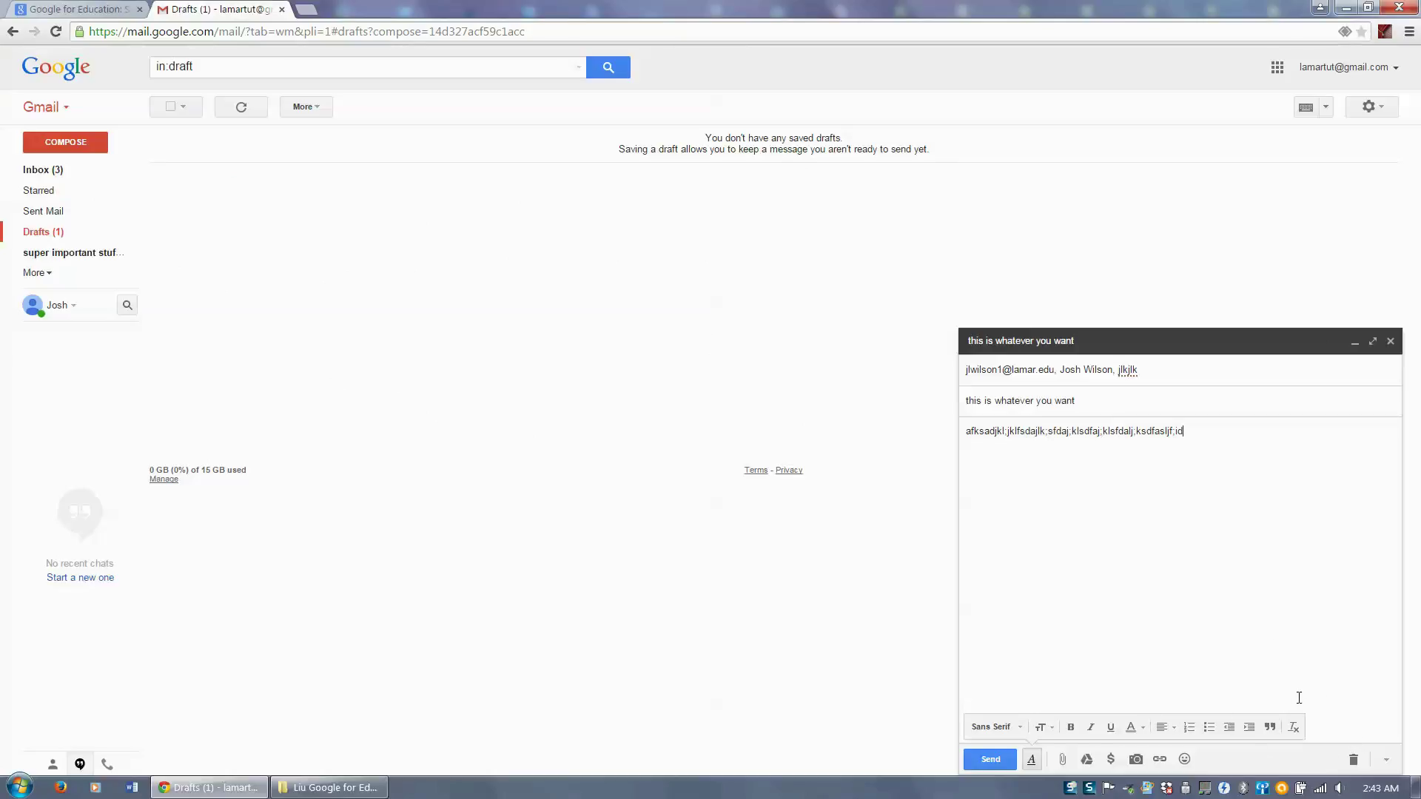
- Insert Carrot+Man.jpg from Google Drive as a Drive link, then dismiss the money-request recipients error
left_click(1087, 761)
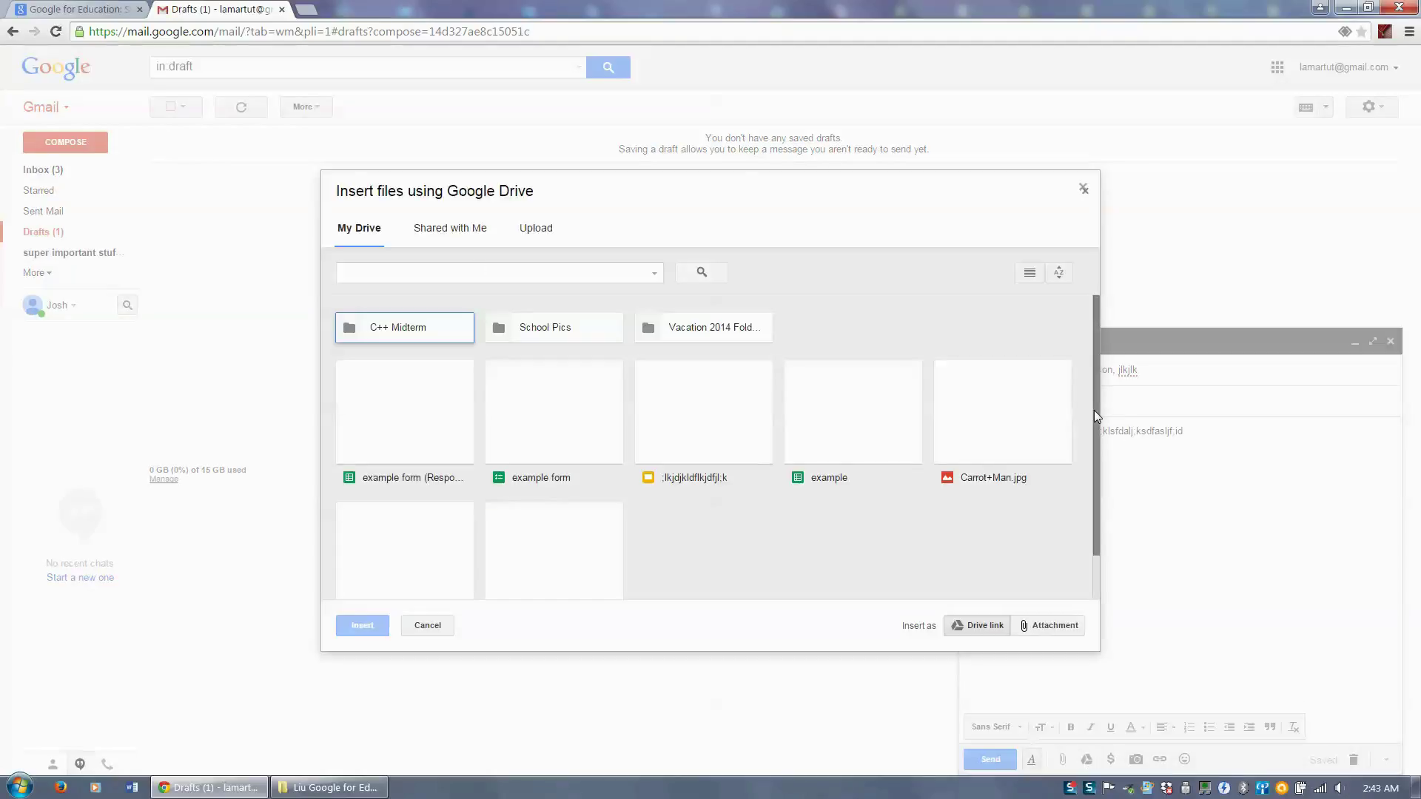
left_click_drag(1094, 410, 1091, 490)
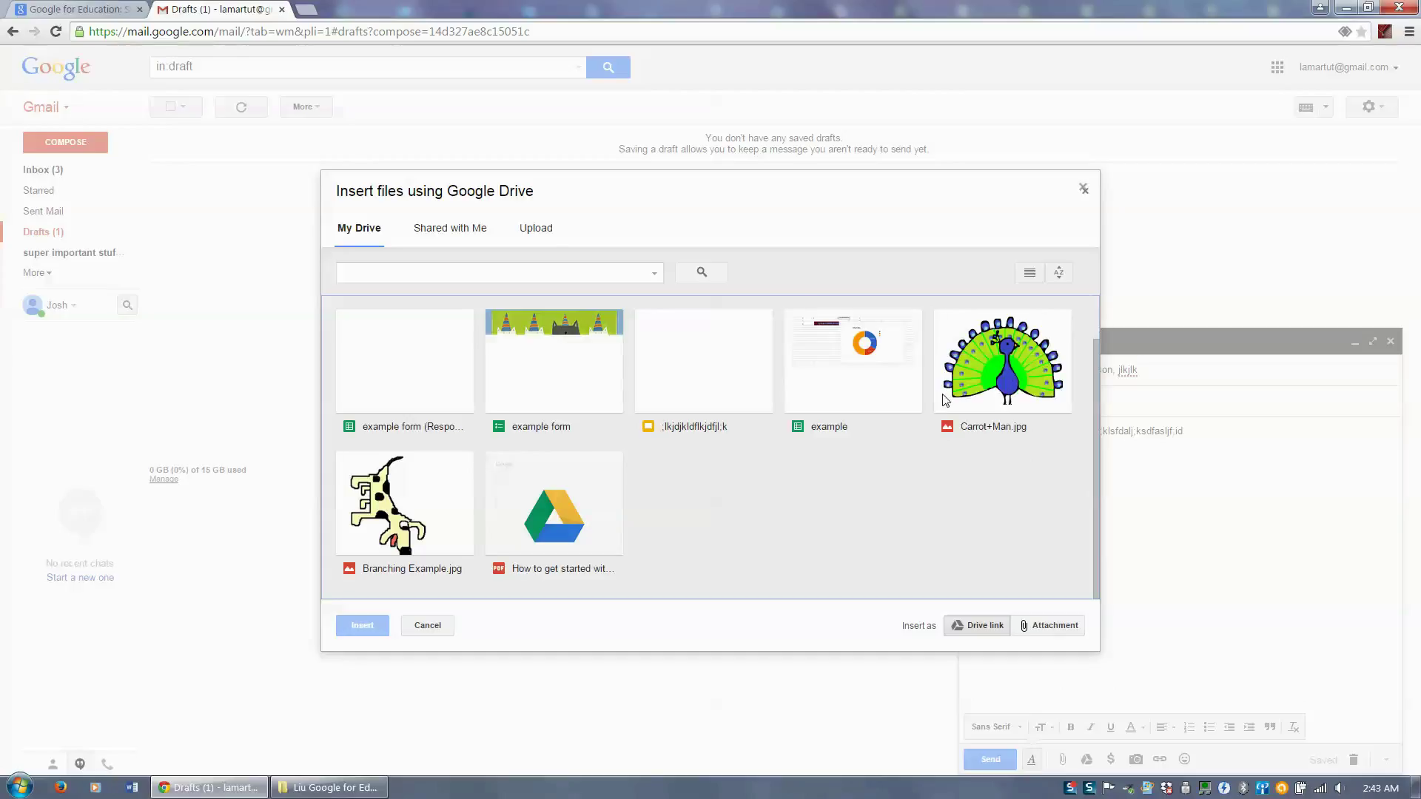
left_click(1040, 404)
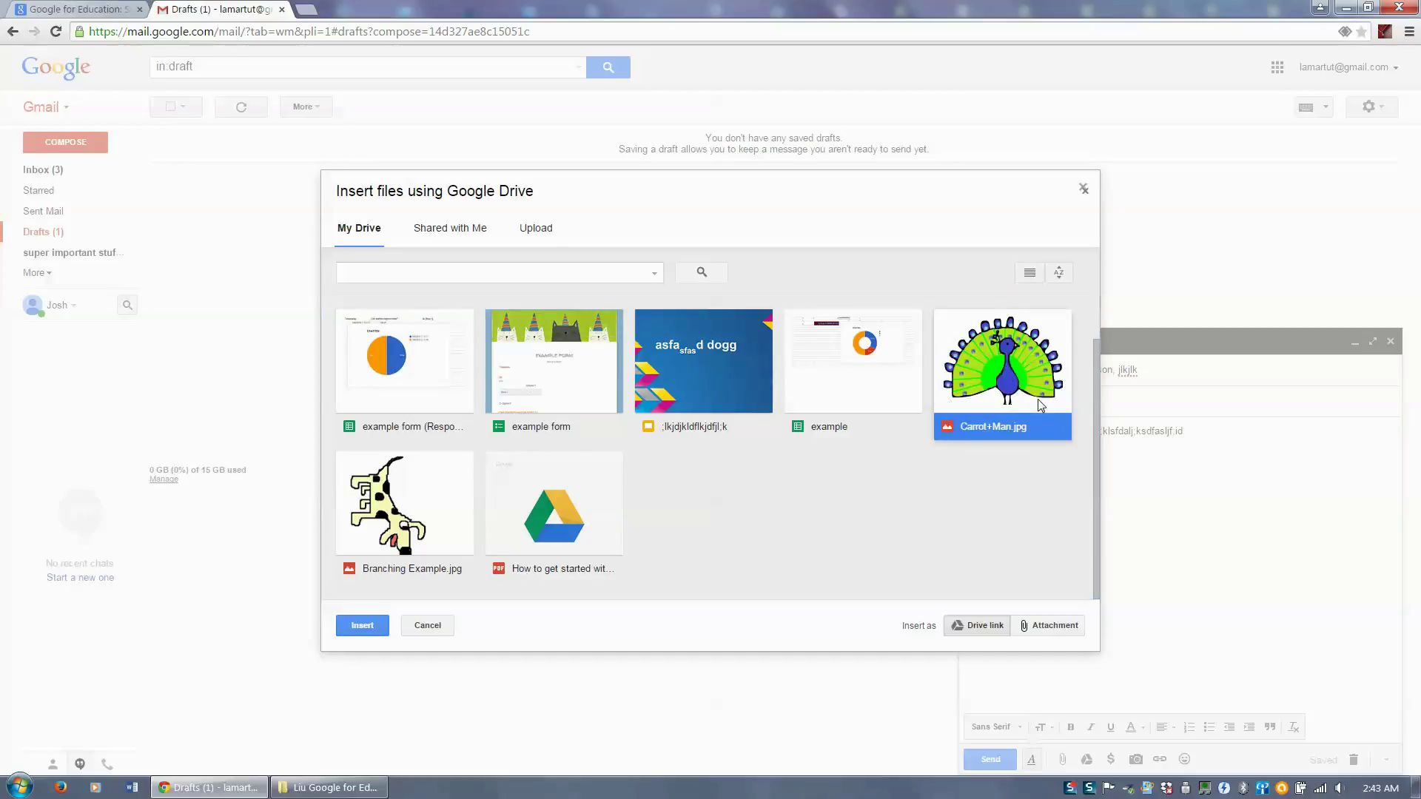
left_click(986, 628)
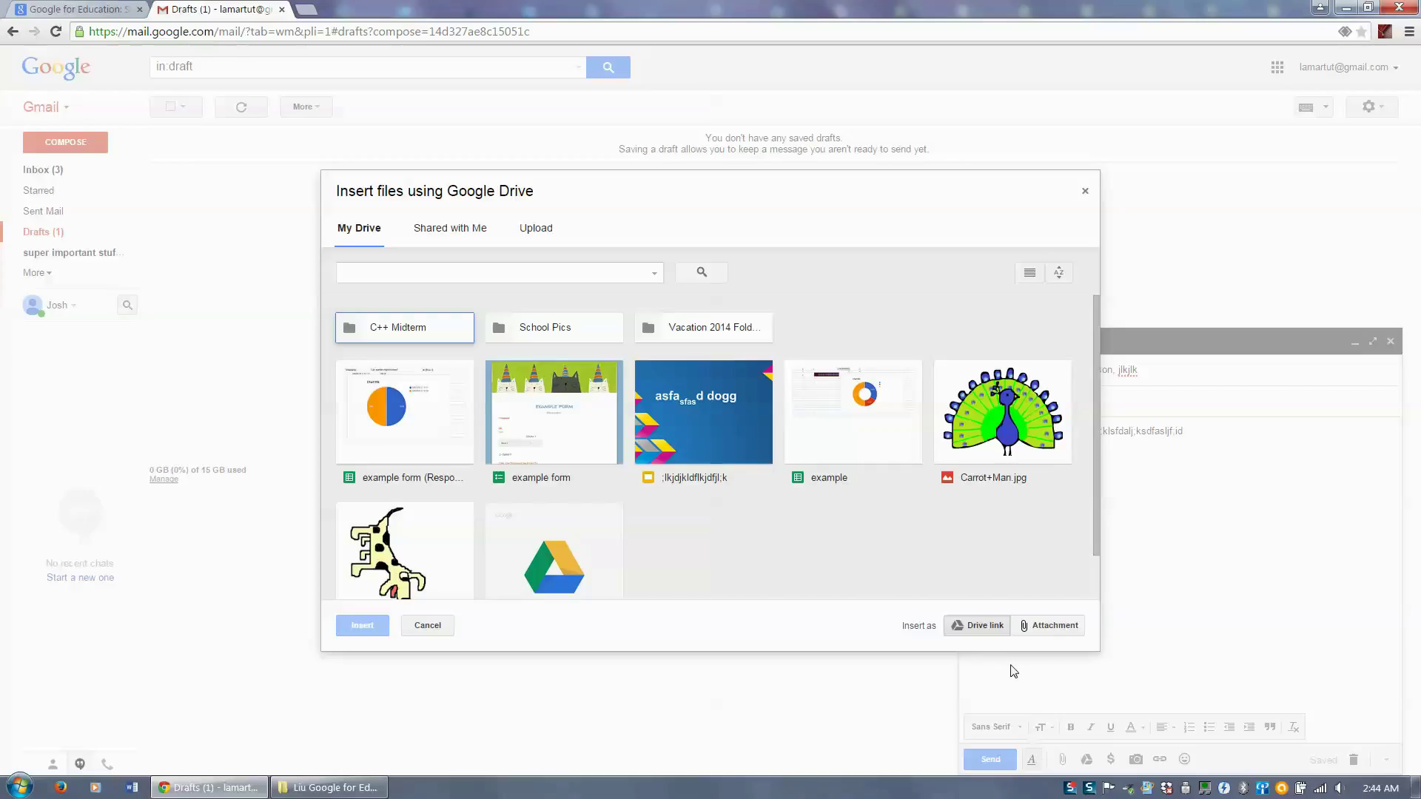
left_click(980, 631)
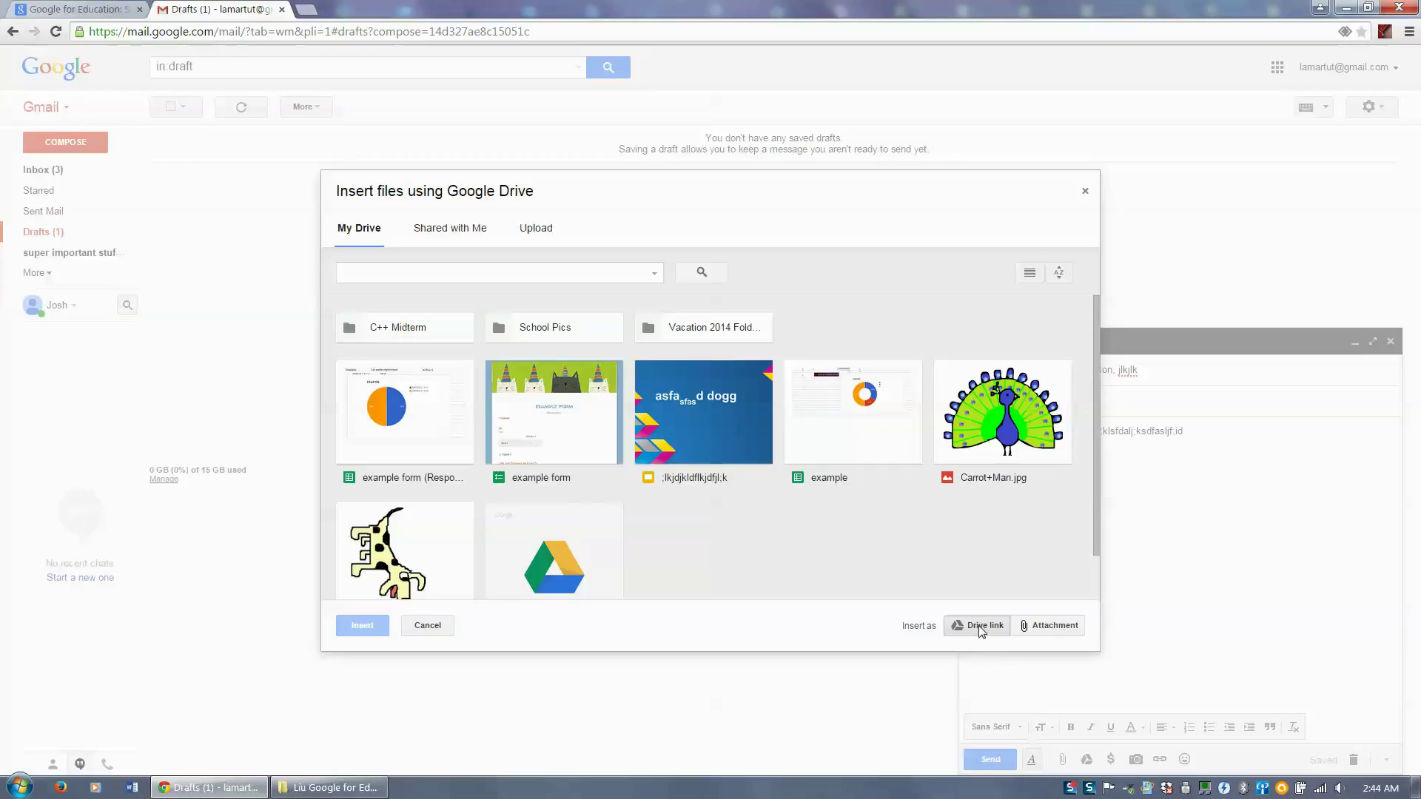
left_click(989, 452)
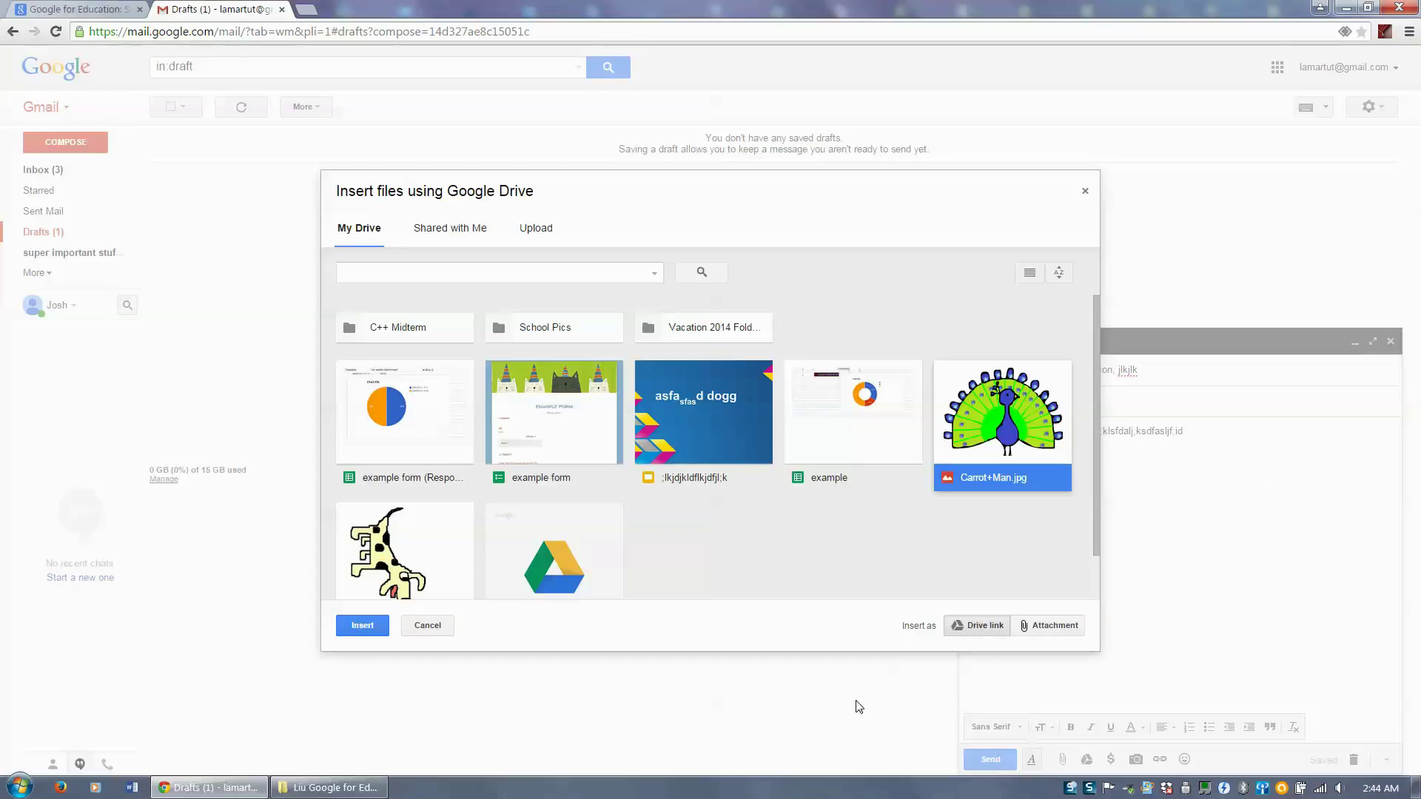
left_click(359, 626)
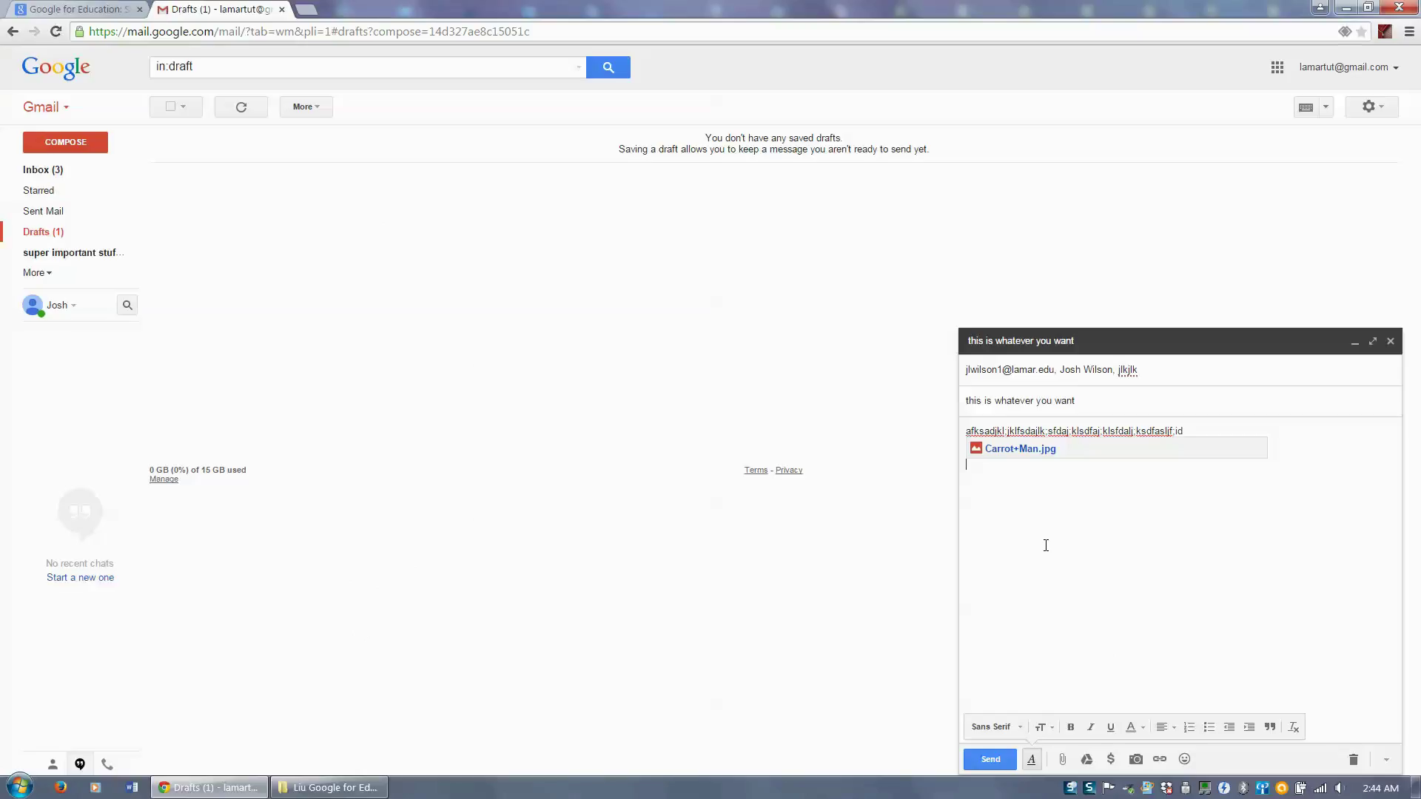
left_click(1113, 760)
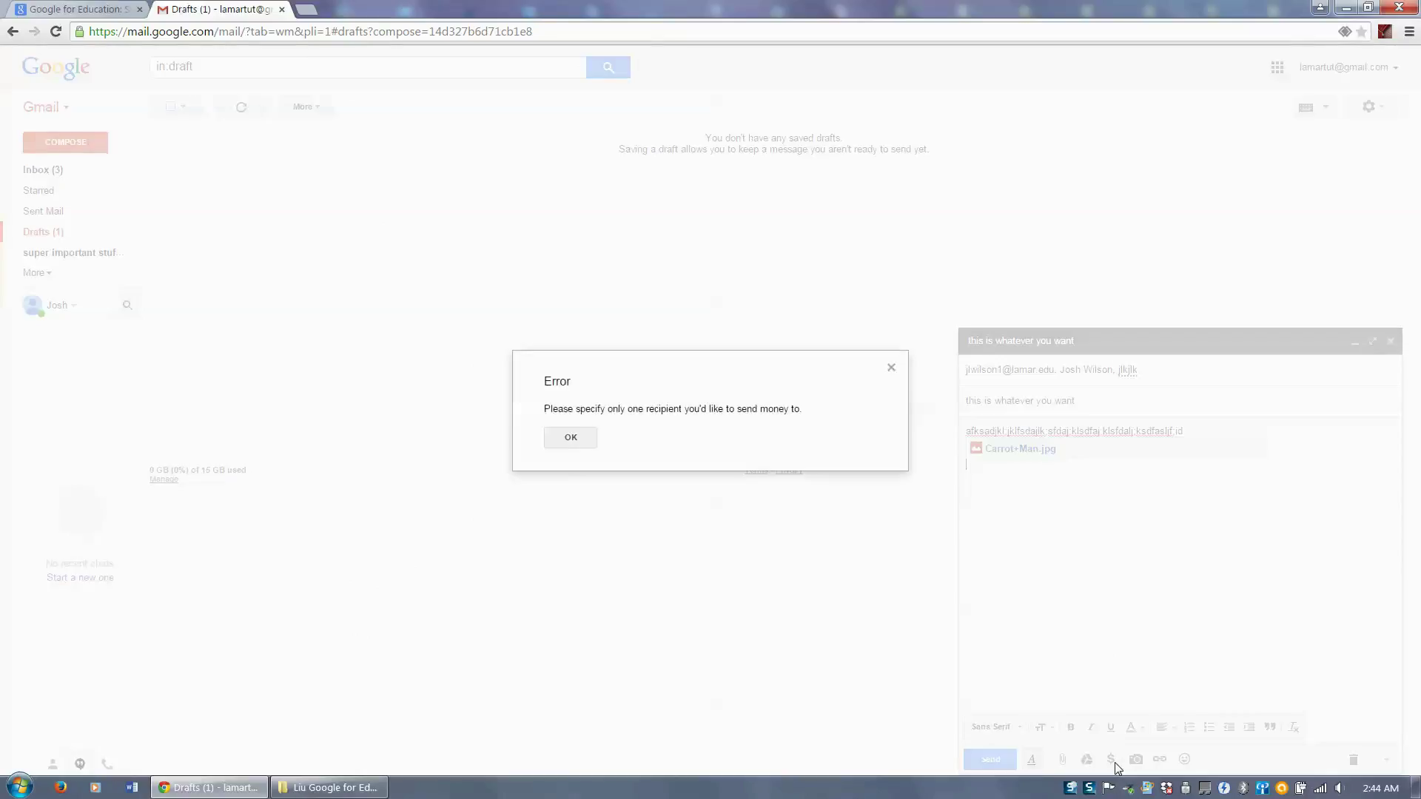
left_click(572, 445)
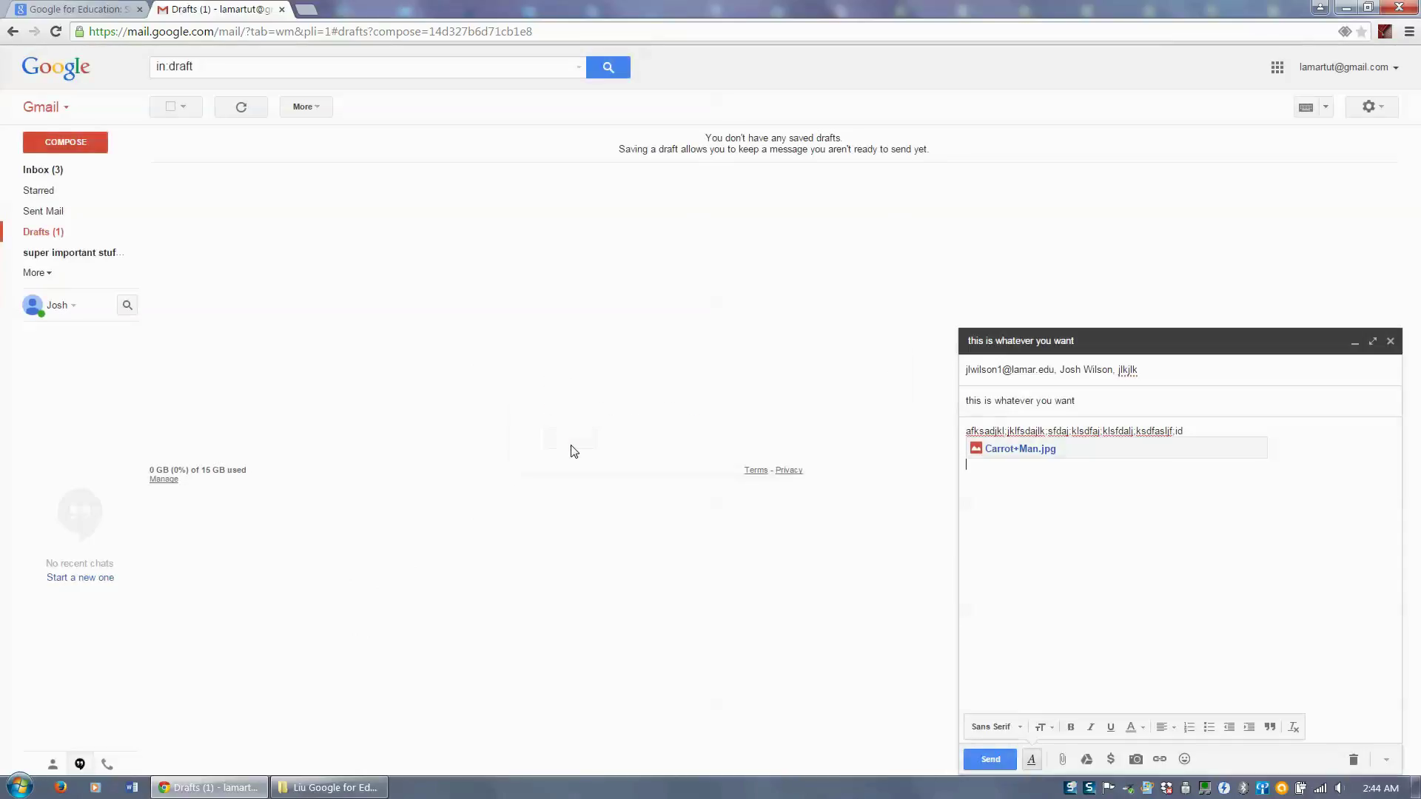
- Upload peacock.png from the Desktop as an inline photo in the draft body
left_click(1135, 760)
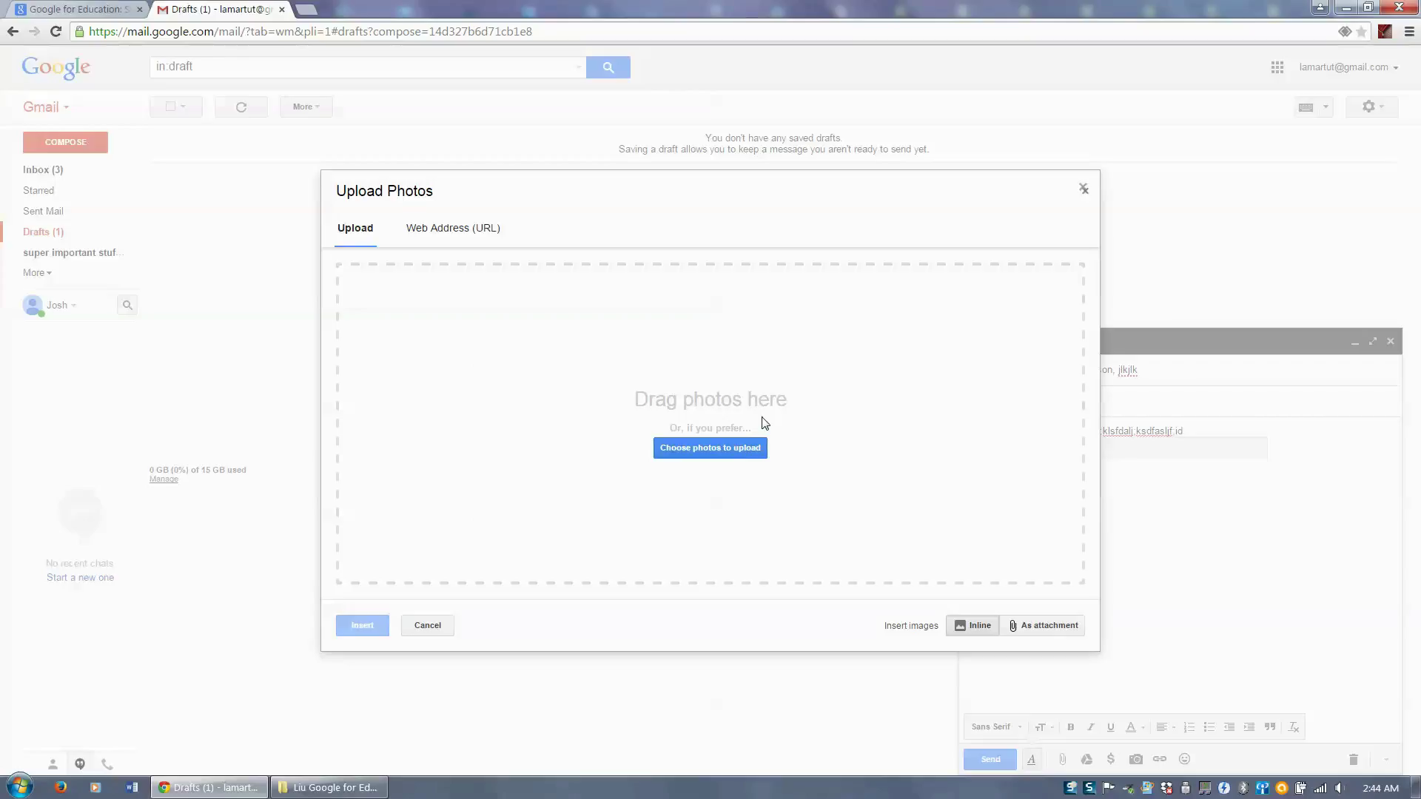
left_click(435, 235)
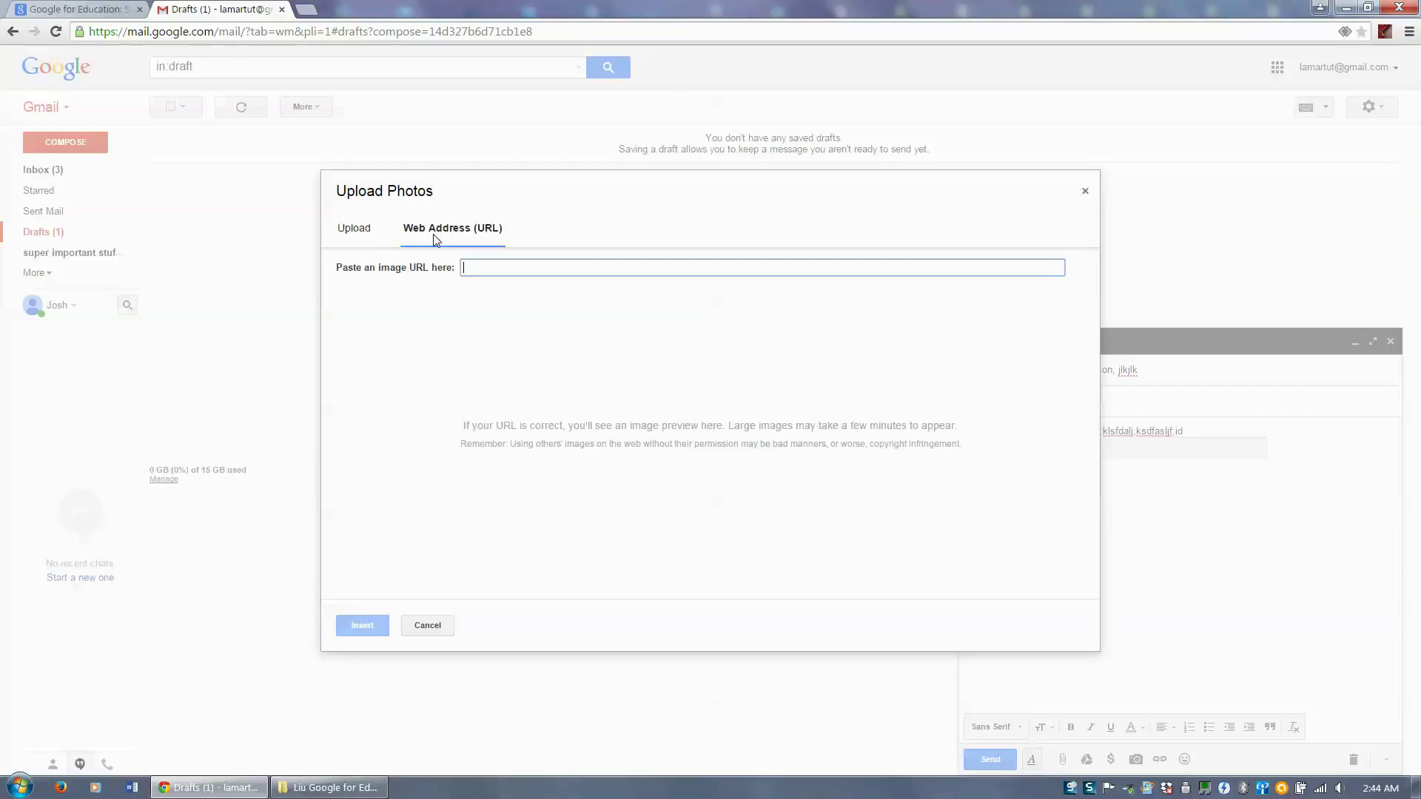
left_click(371, 237)
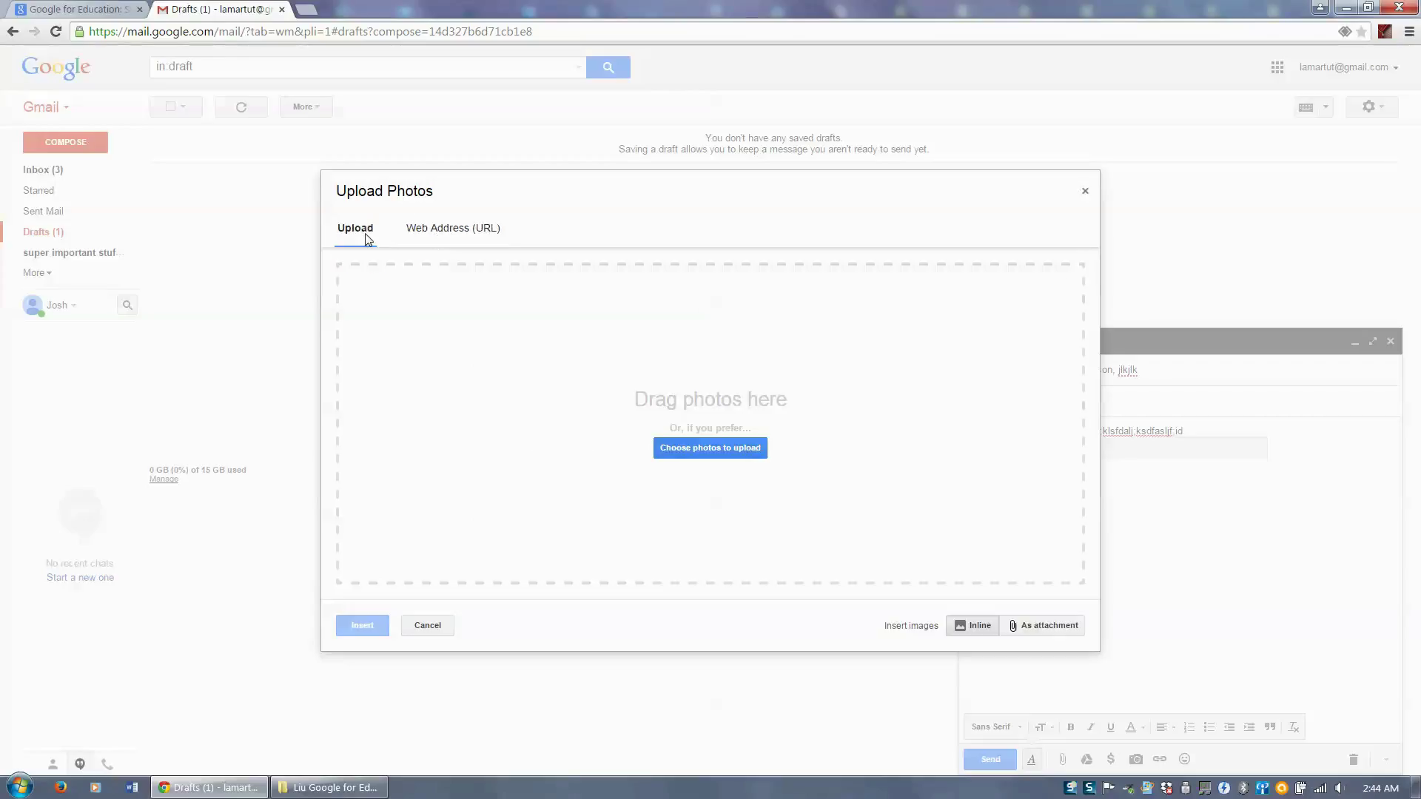
left_click(710, 449)
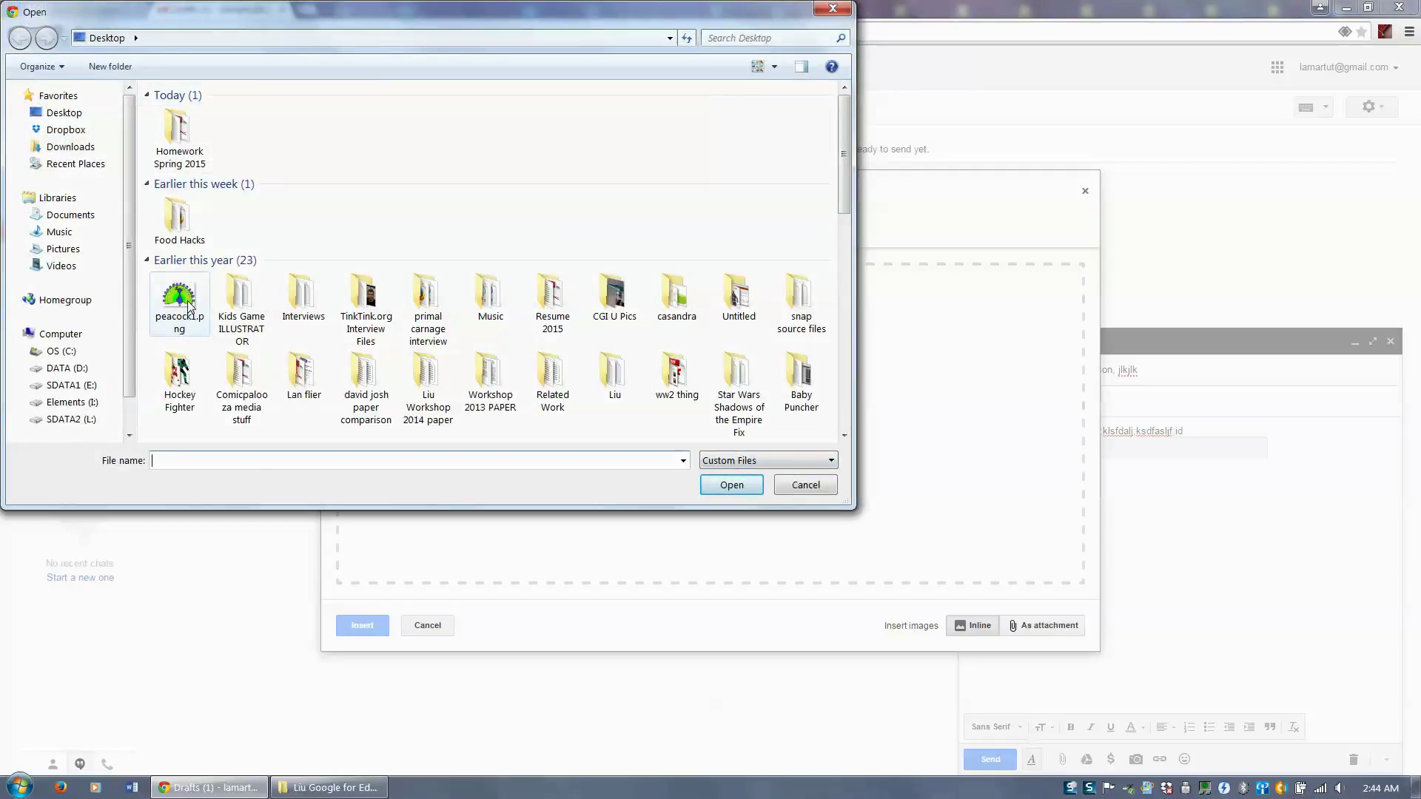
double_click(191, 305)
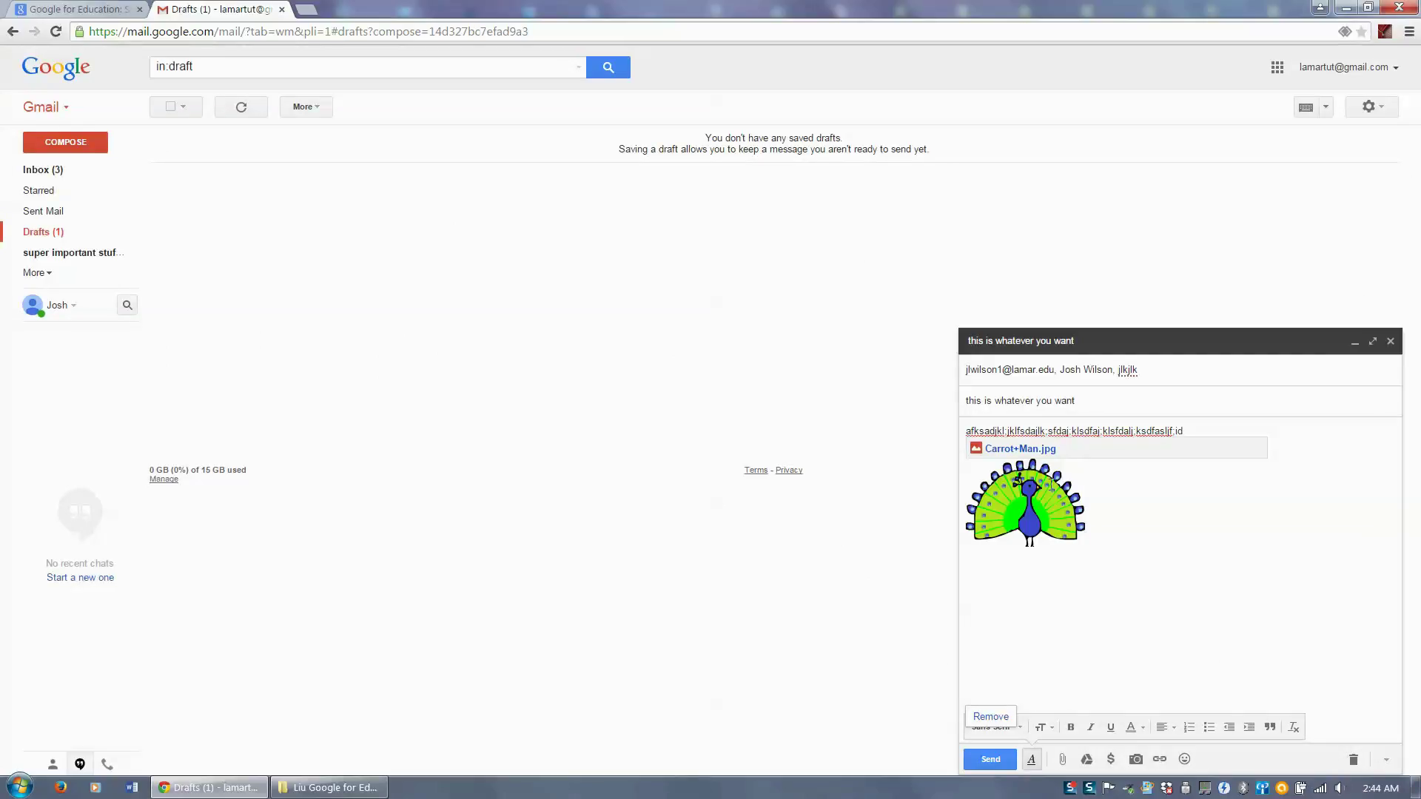
left_click(1165, 762)
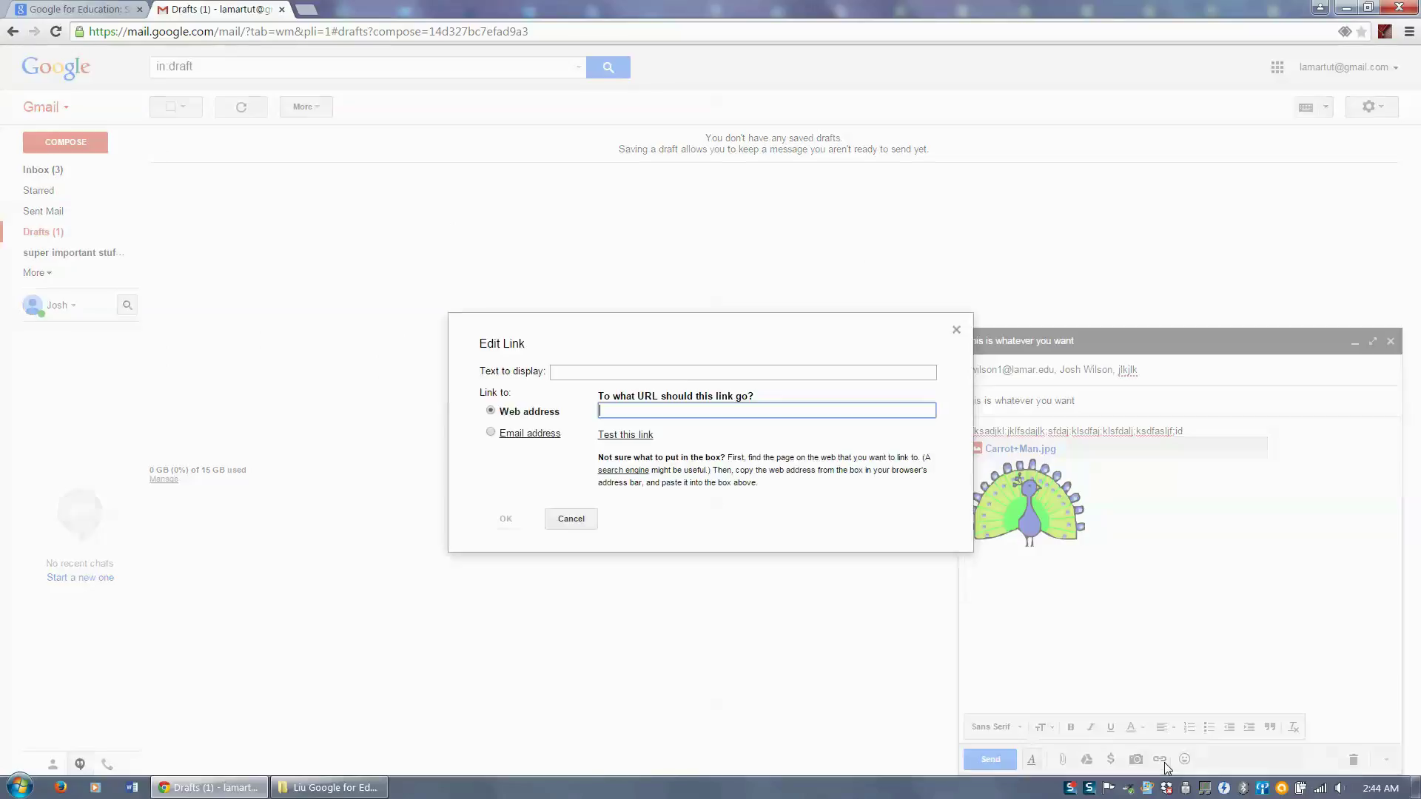
left_click(599, 525)
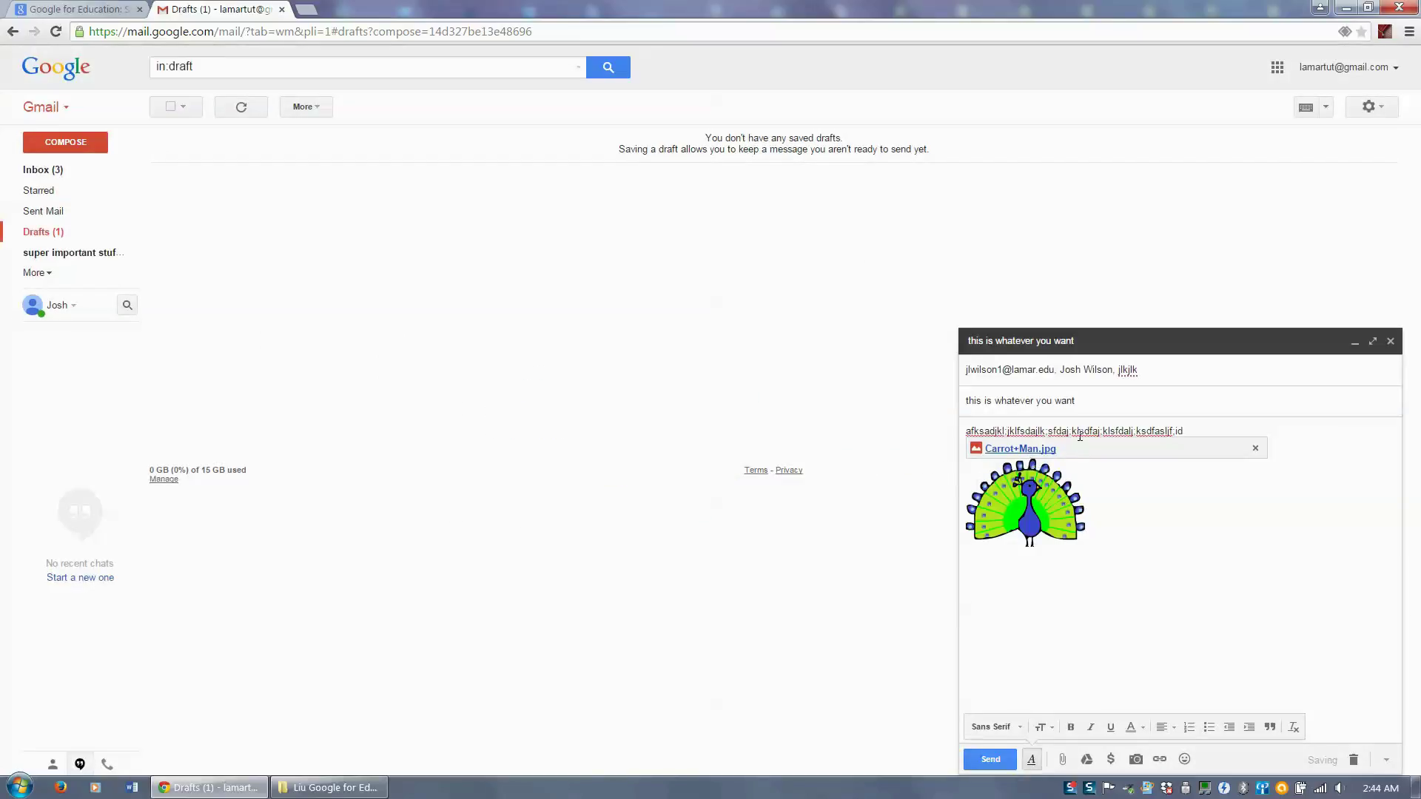
left_click_drag(1116, 431, 1020, 430)
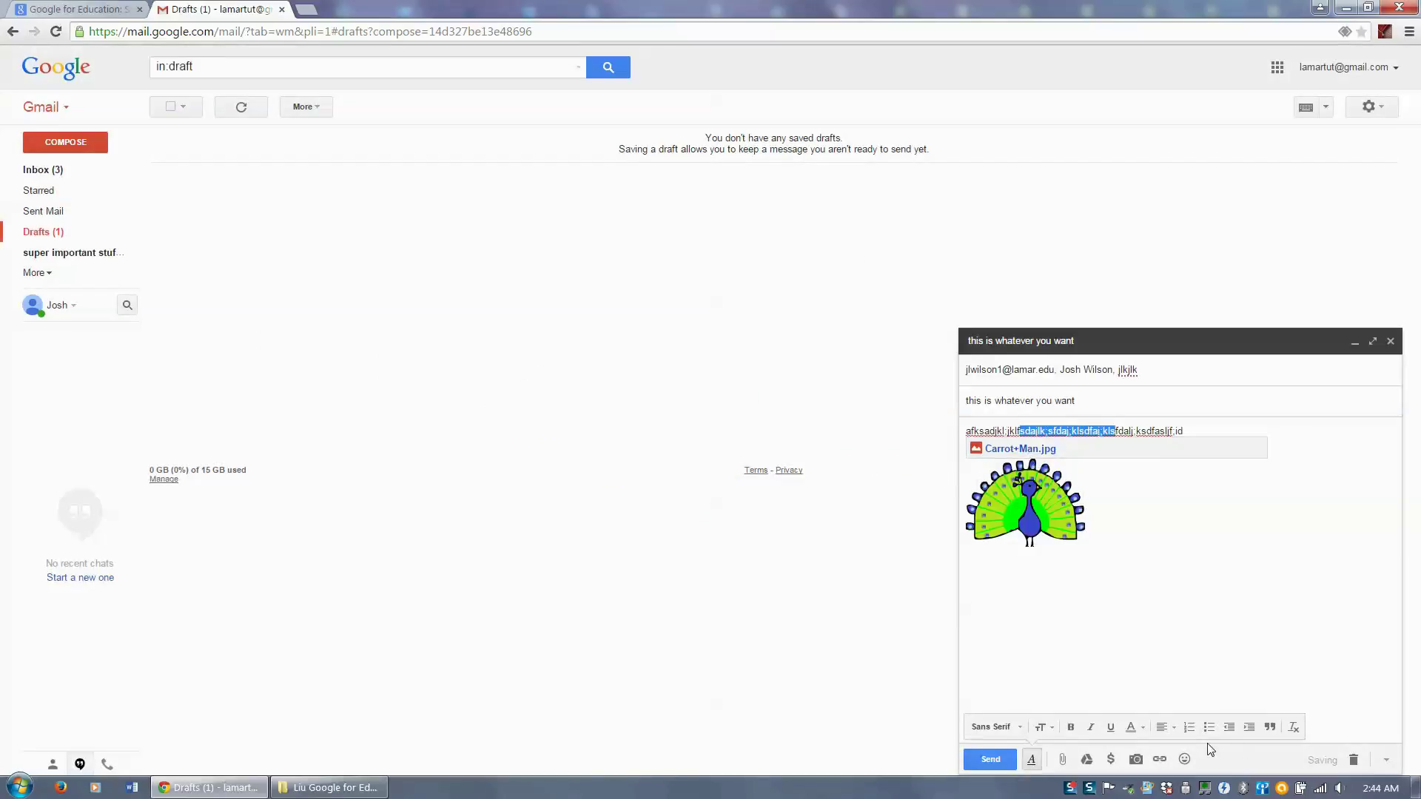
left_click(1160, 756)
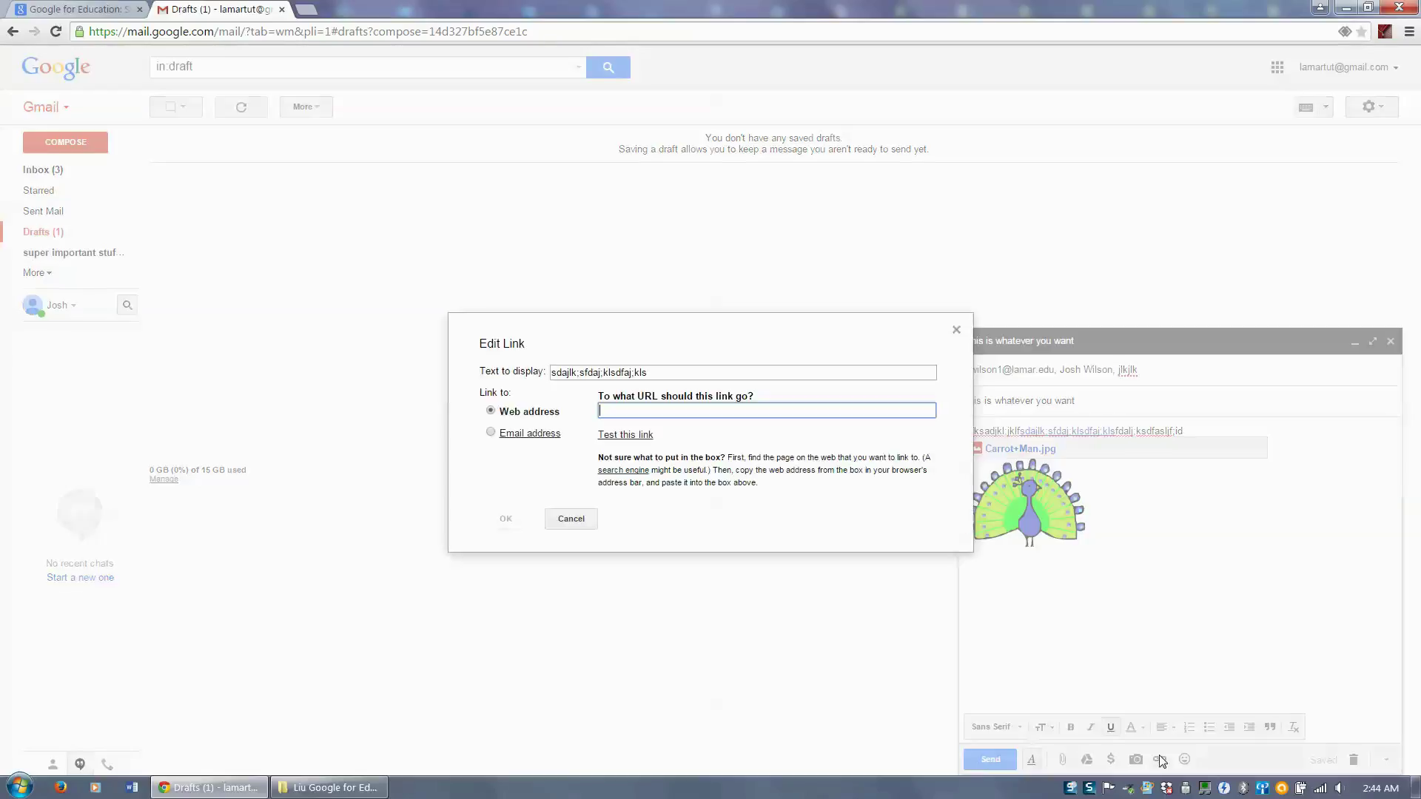
right_click(634, 411)
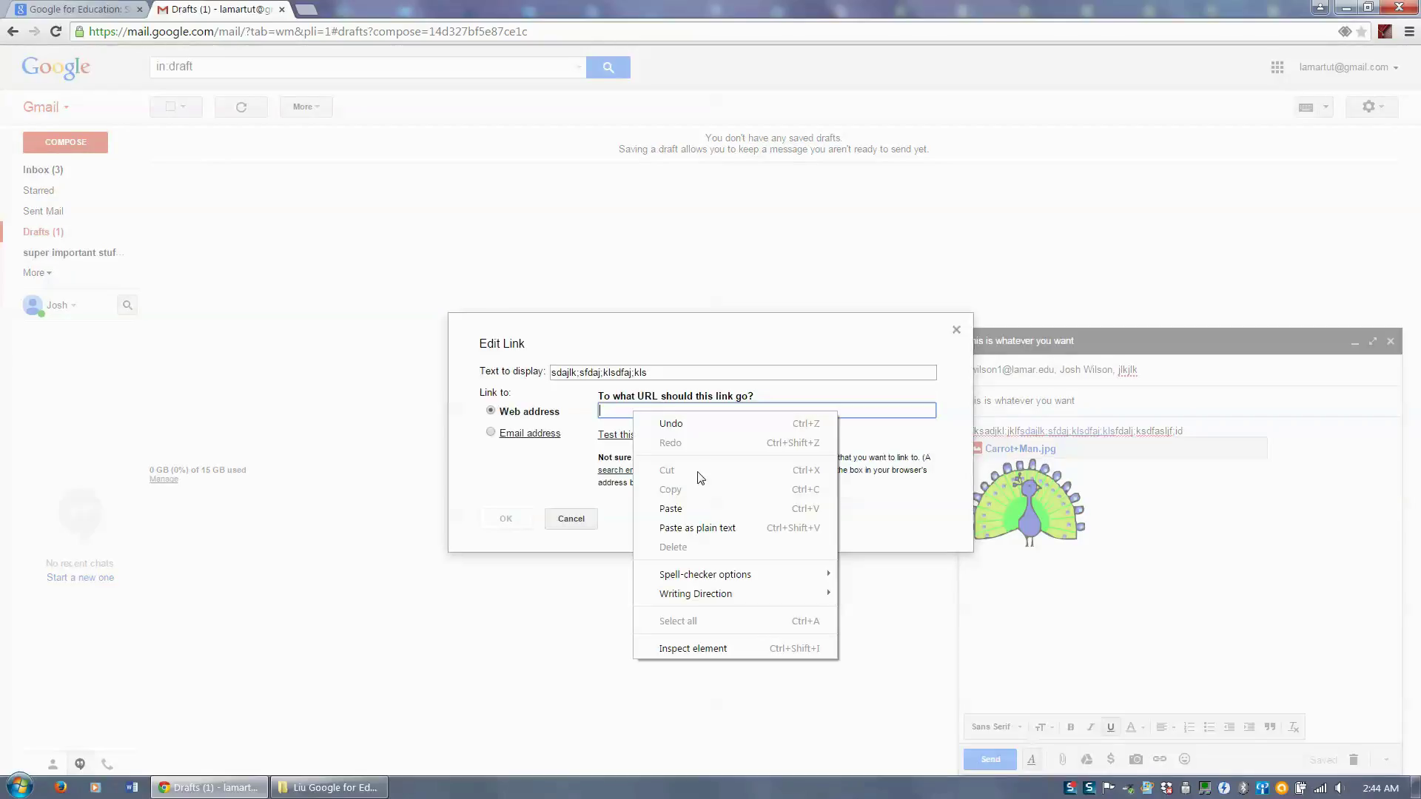
left_click(688, 506)
left_click_drag(727, 416, 395, 400)
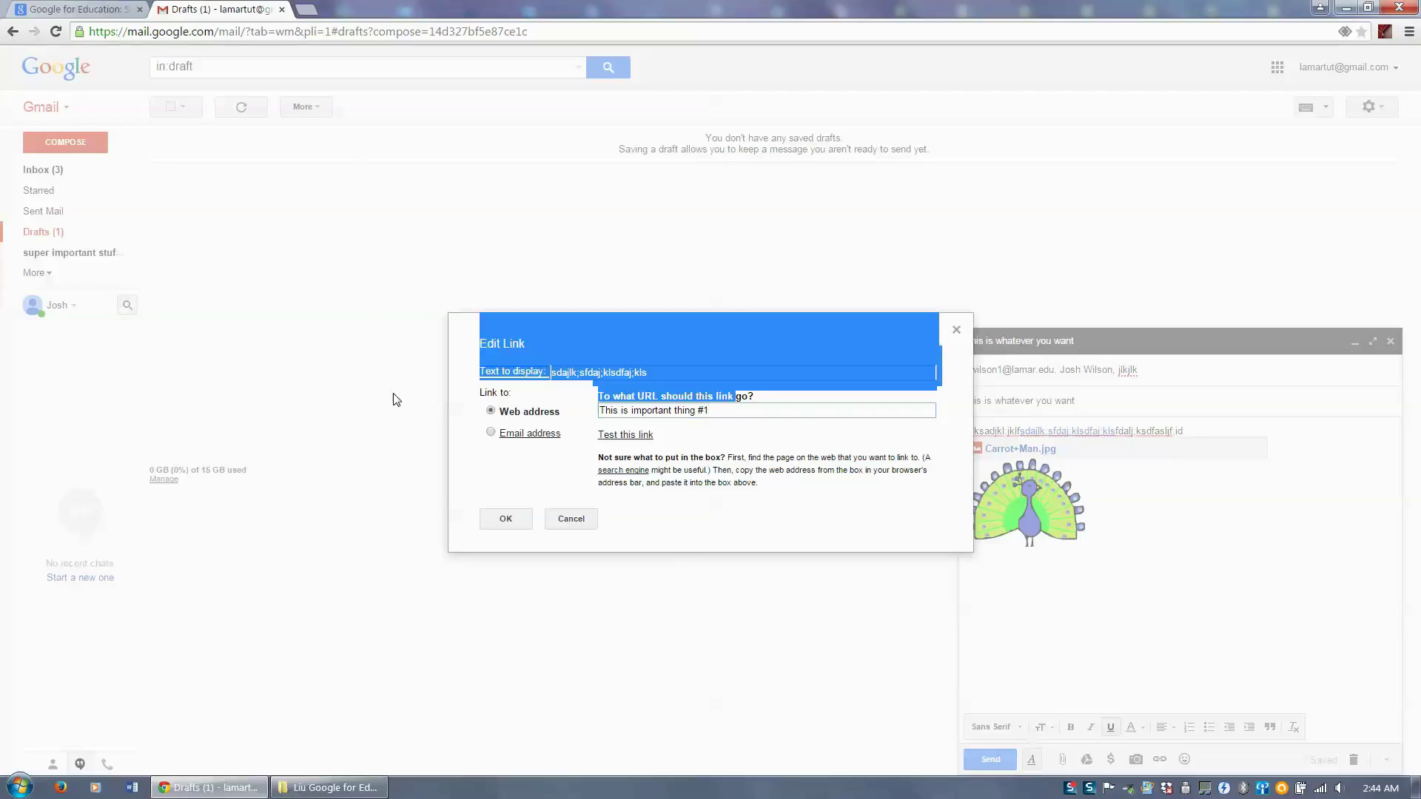
left_click(646, 411)
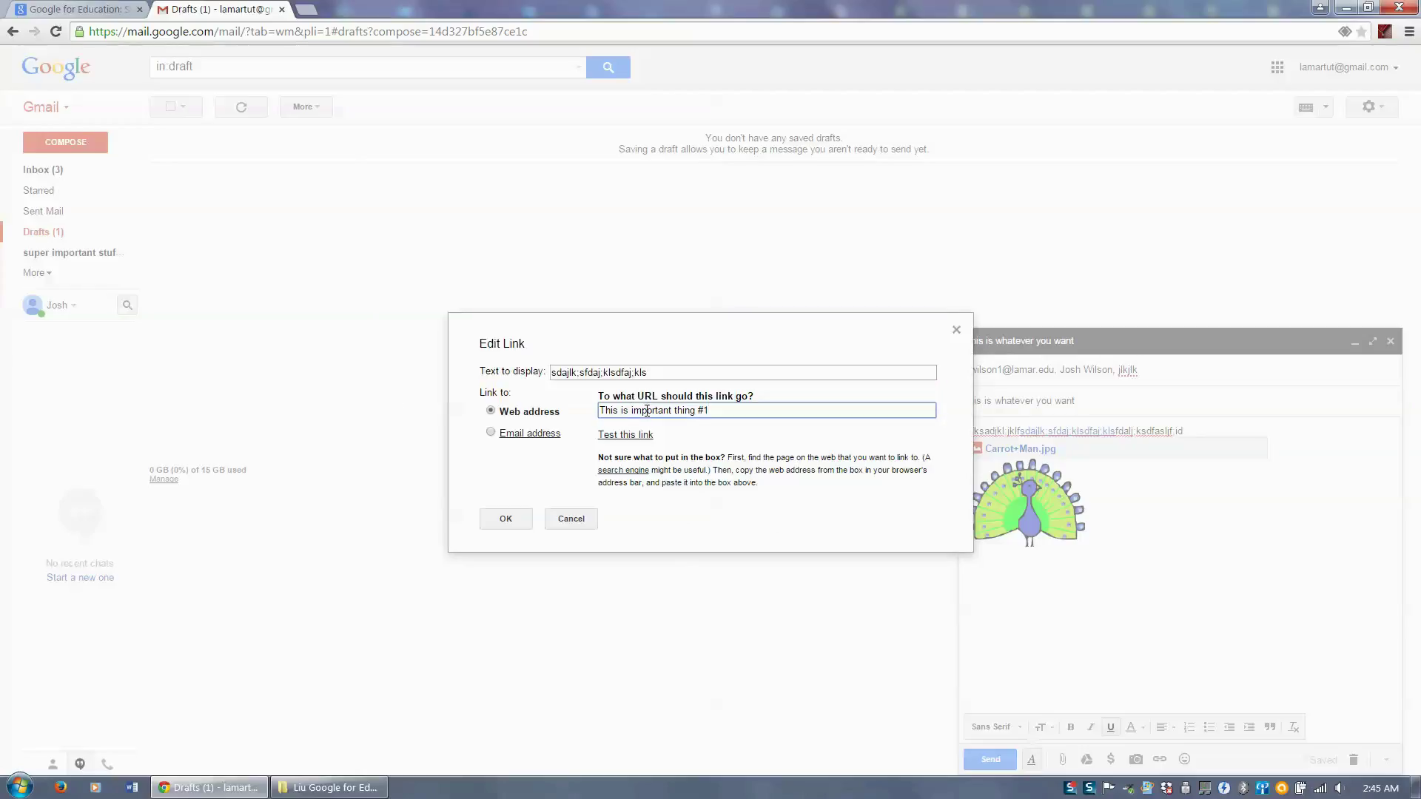
key("ctrl+a")
type("wwwwg")
key("BackSpace")
type(".google.om")
left_click(612, 442)
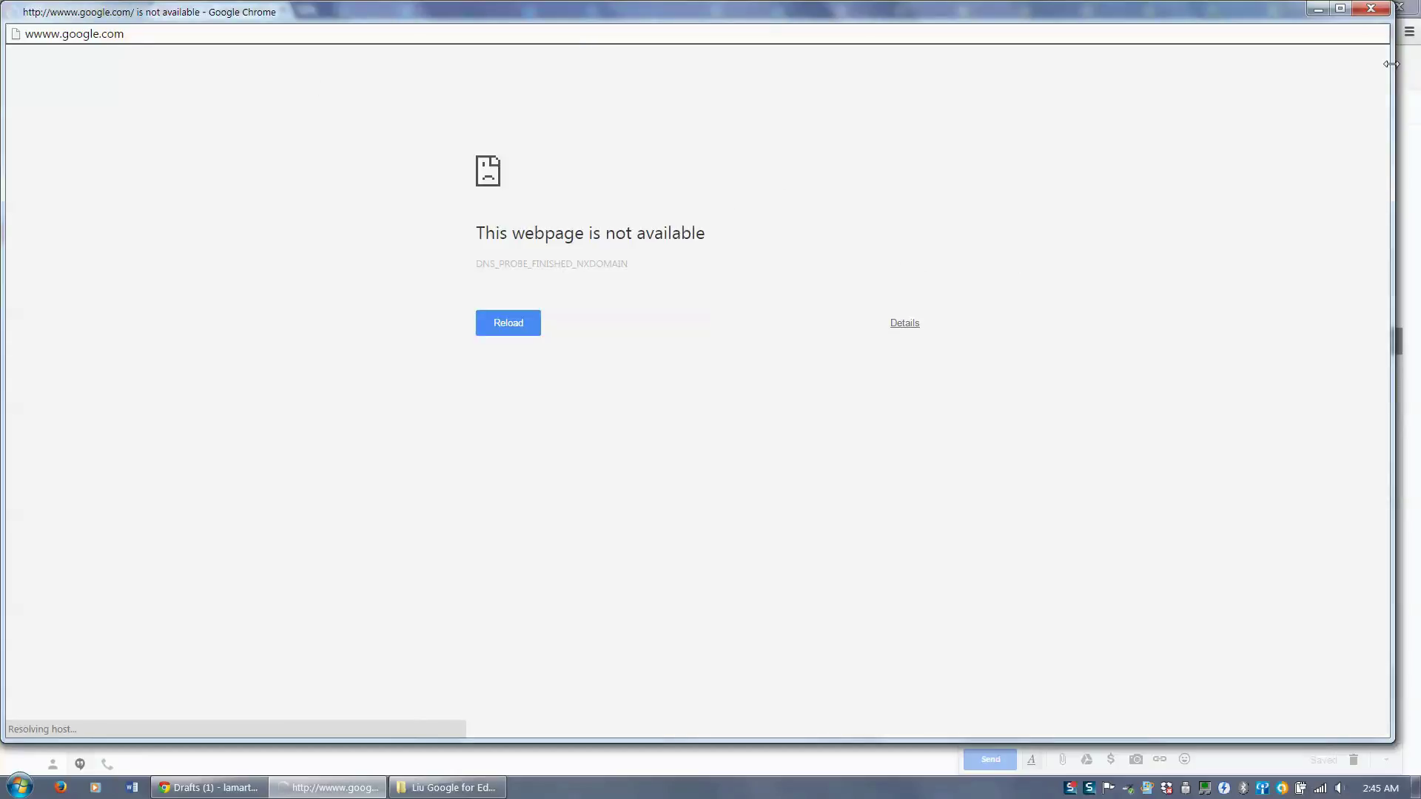
left_click(1367, 11)
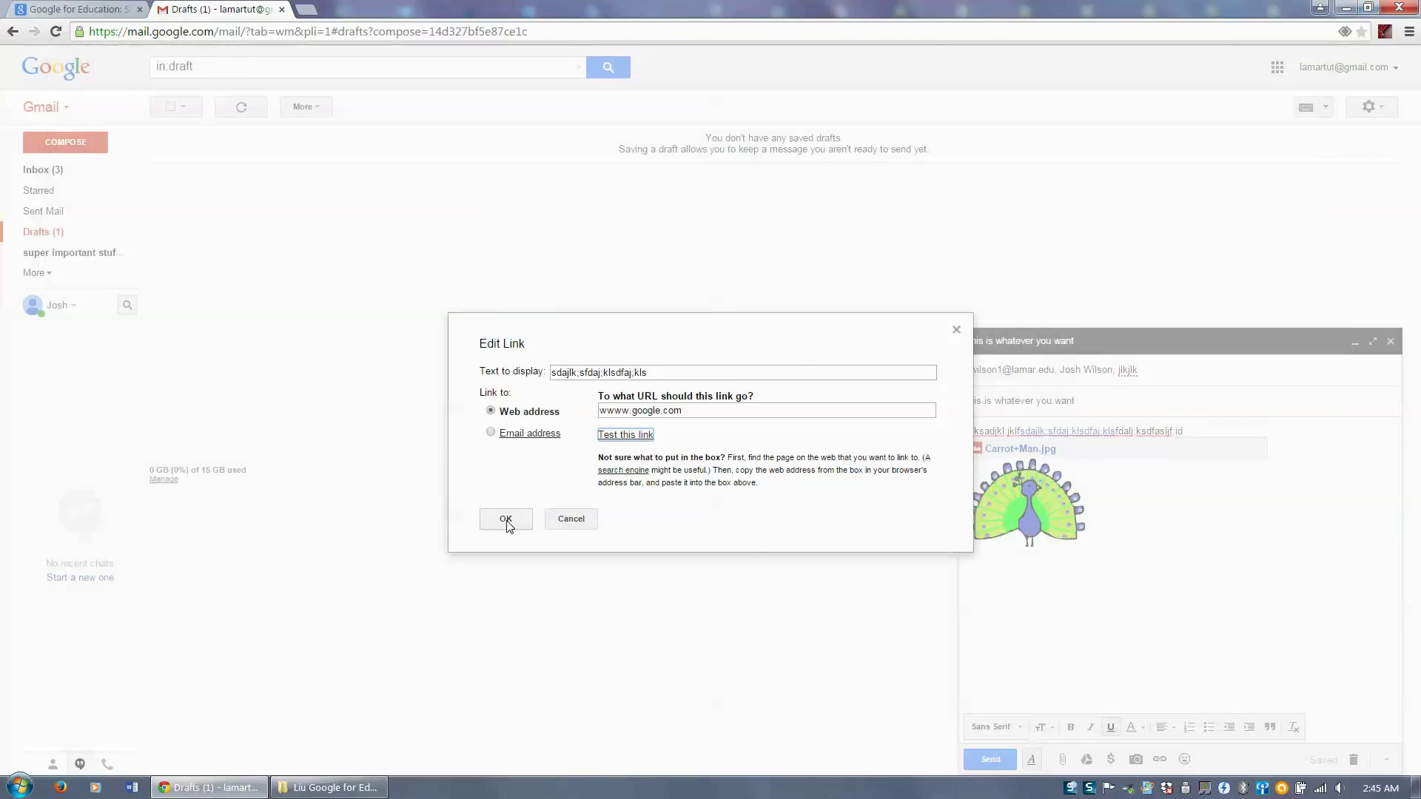
left_click(506, 520)
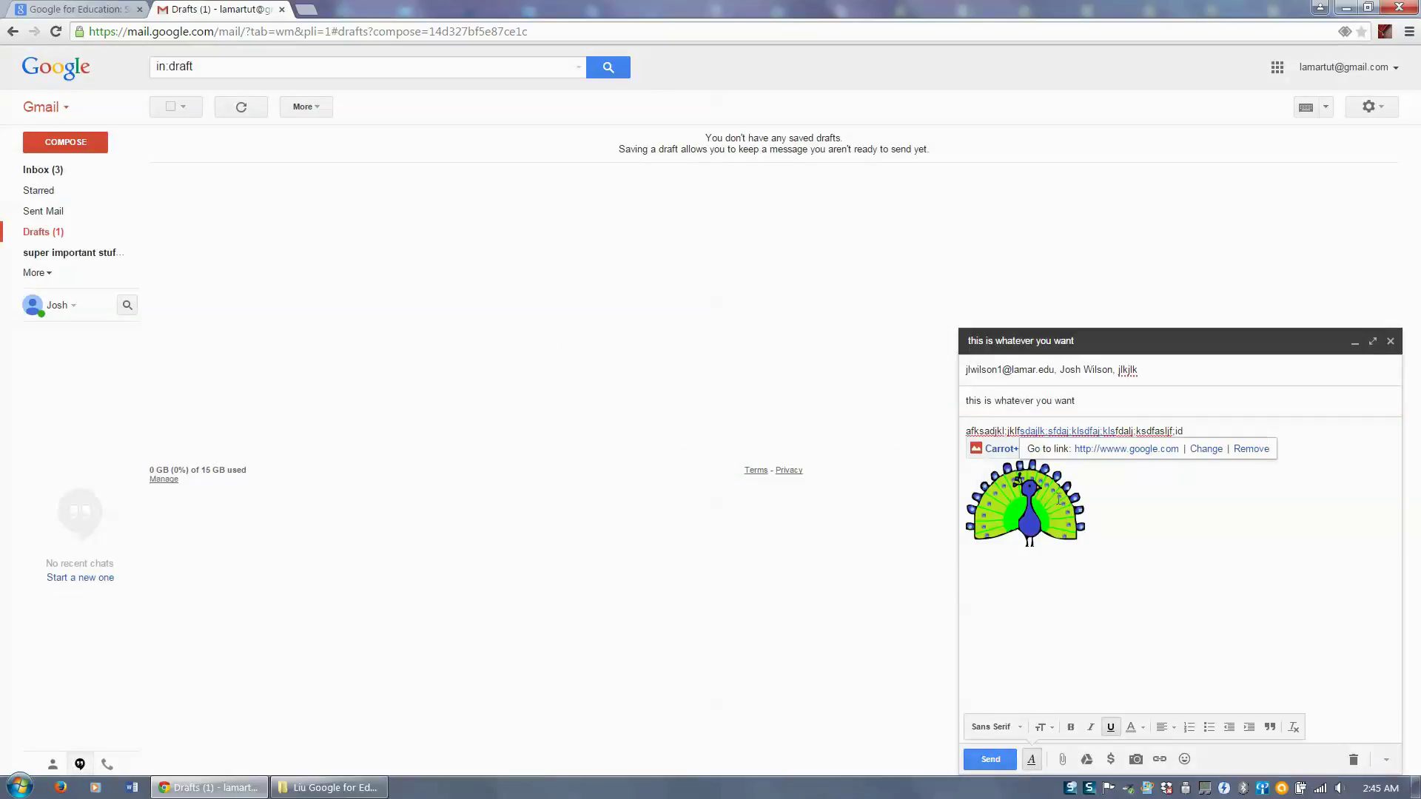
left_click(1072, 430)
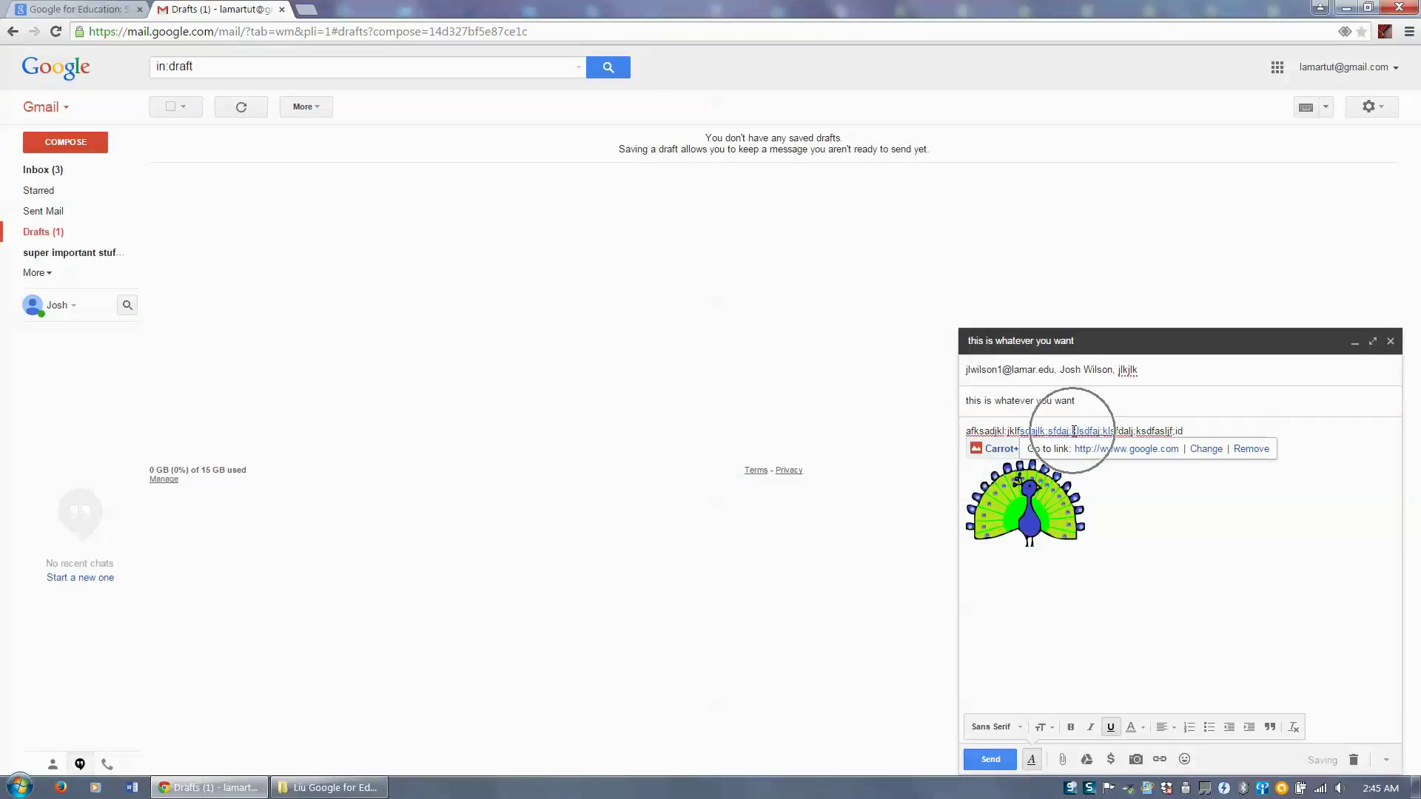
left_click(1100, 433)
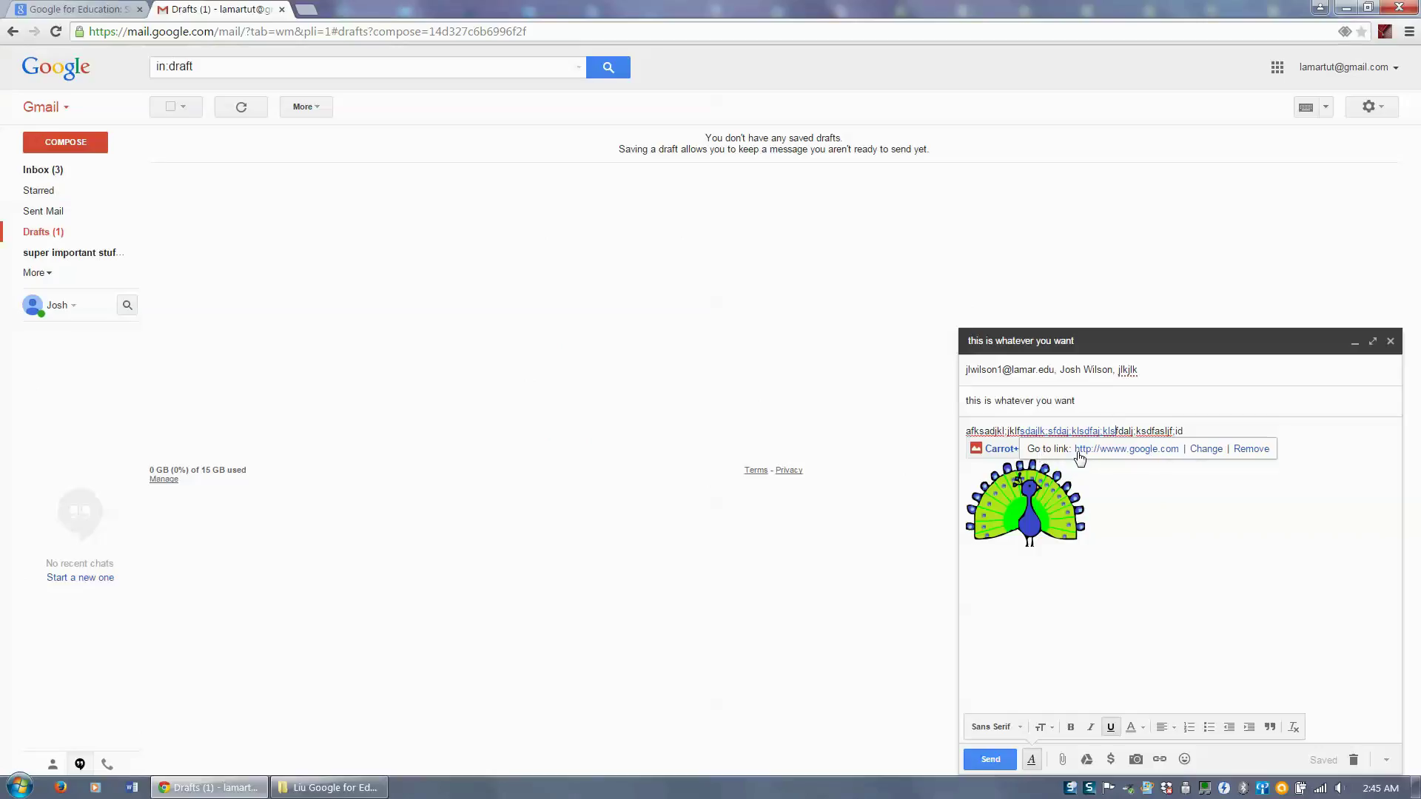
left_click(1119, 451)
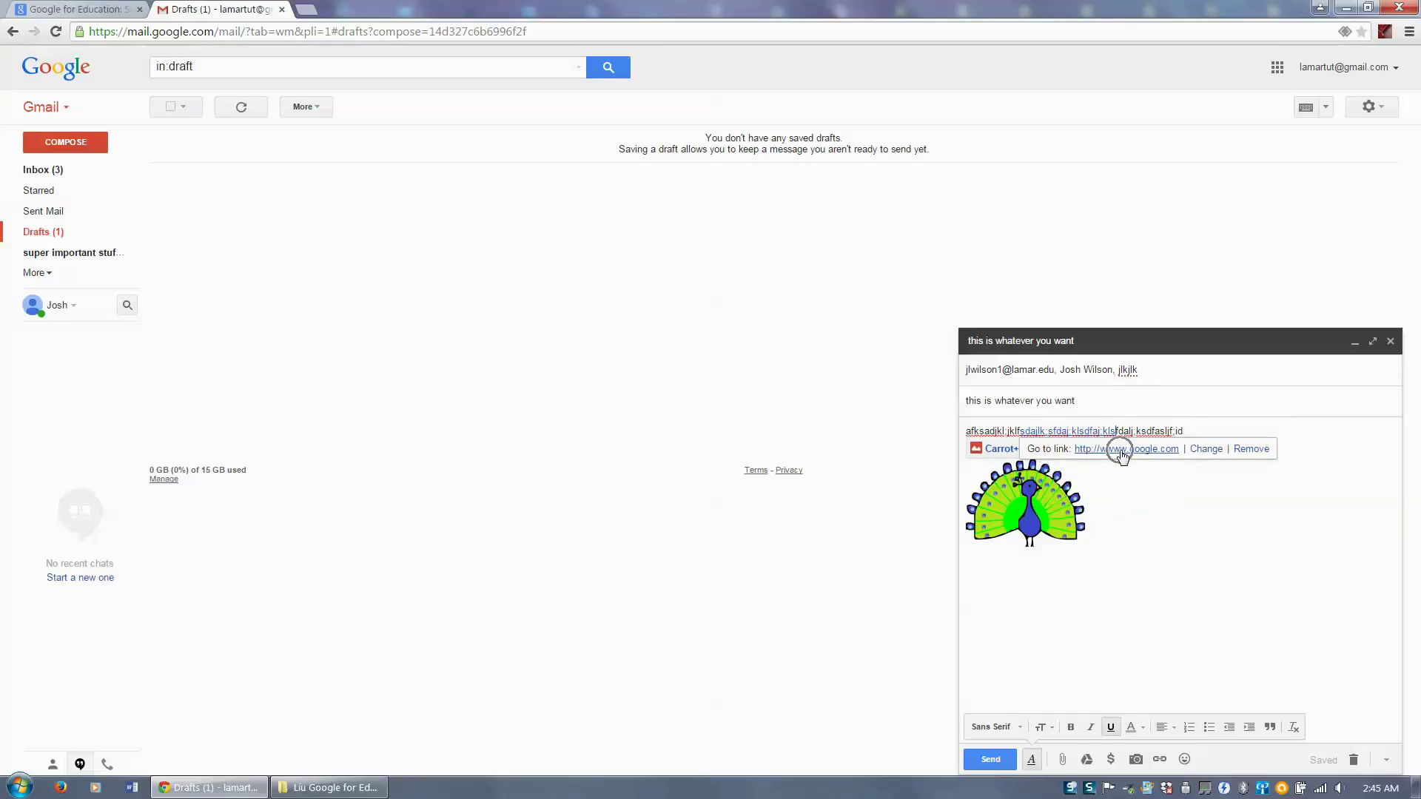
left_click(1206, 451)
left_click(1248, 454)
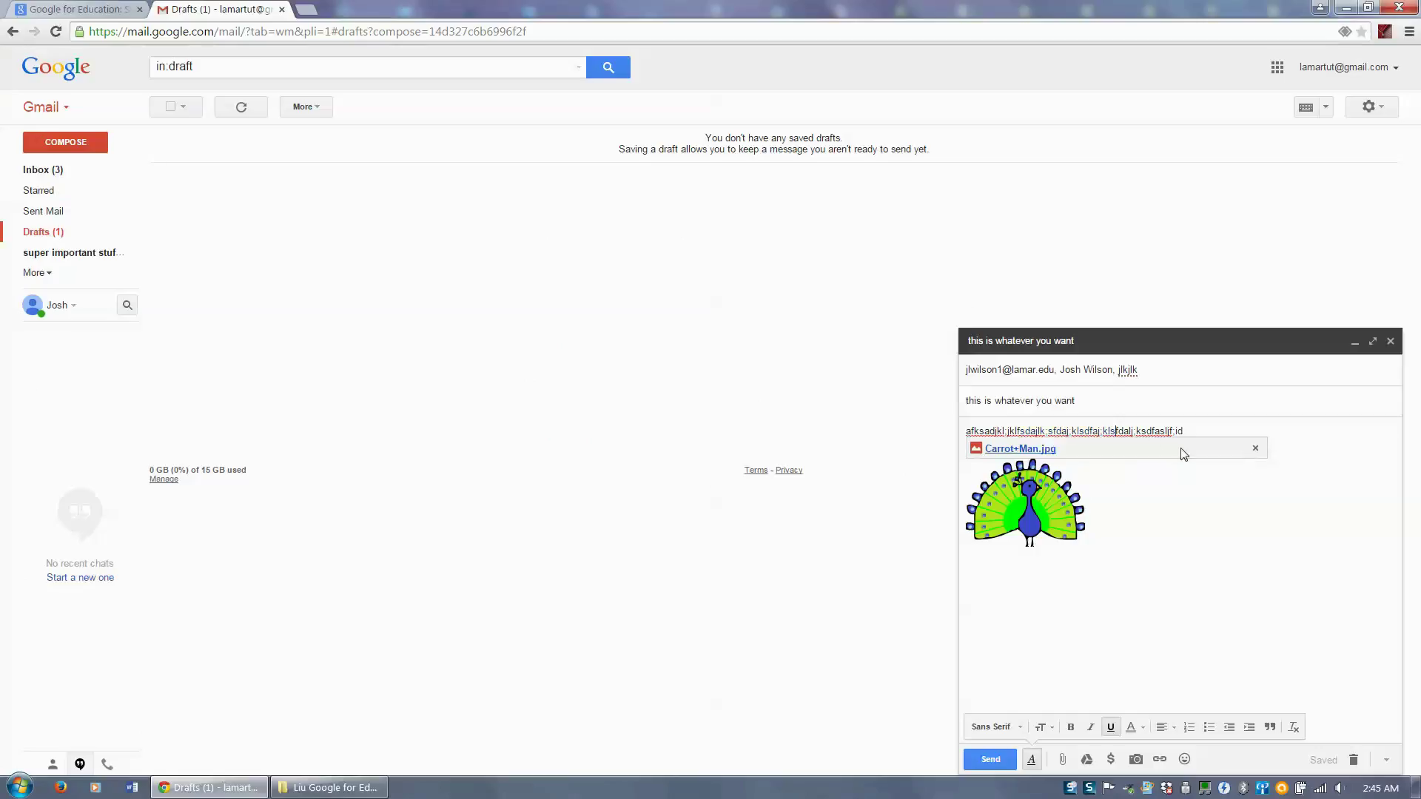
left_click(1185, 763)
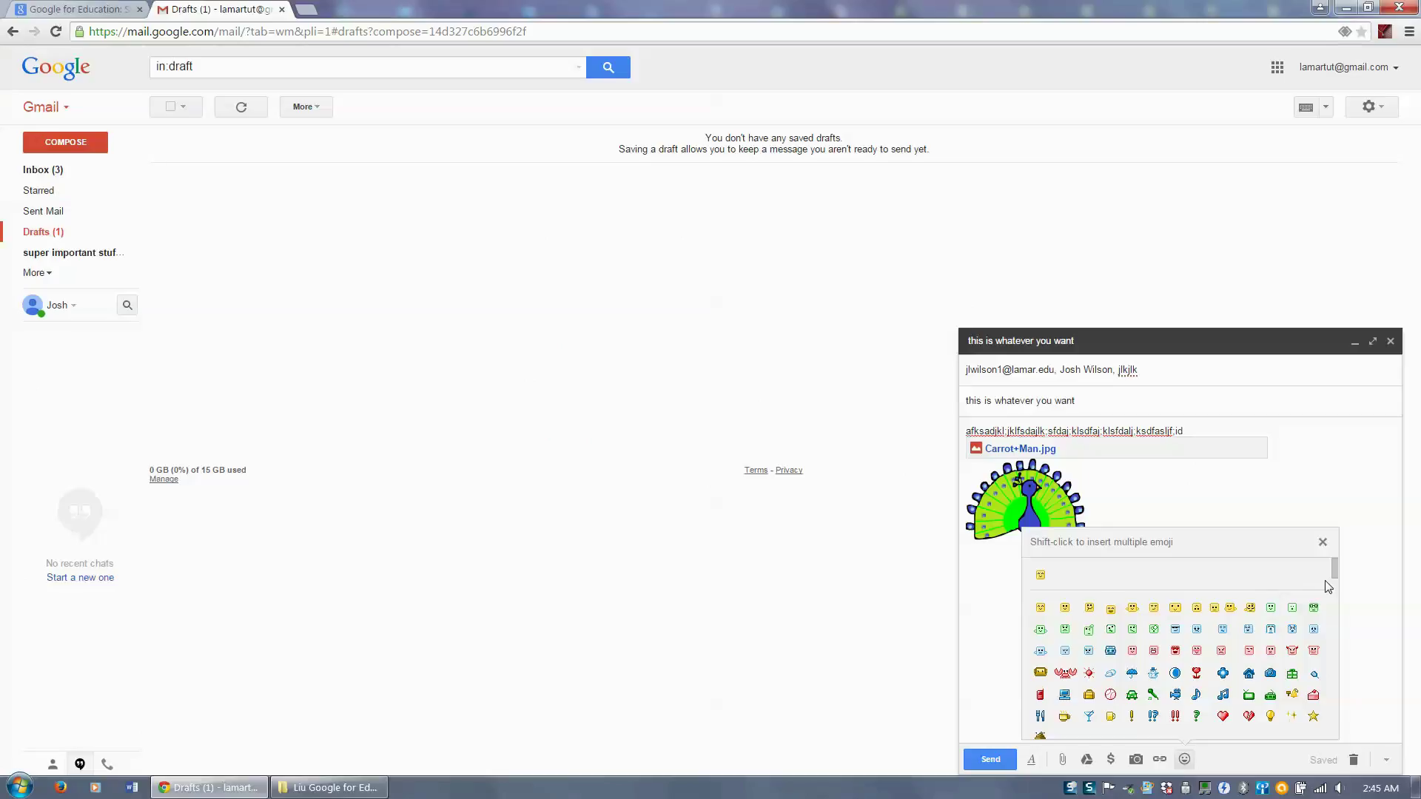
- Insert an emoji from the emoticon picker at the start of the body text
mouse_move(1334, 570)
left_mouse_down()
mouse_move(1335, 627)
mouse_move(1337, 590)
left_mouse_up()
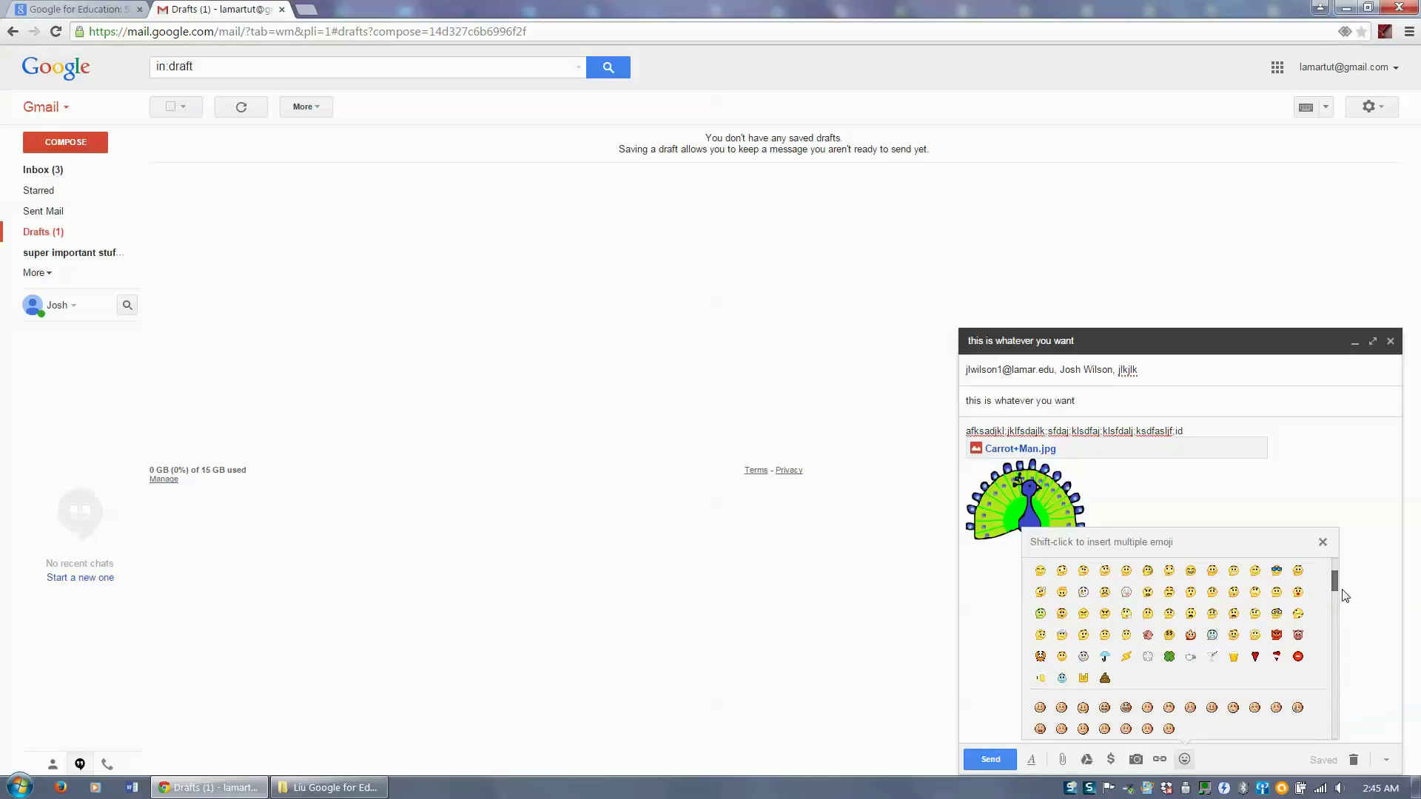
left_click(1061, 729)
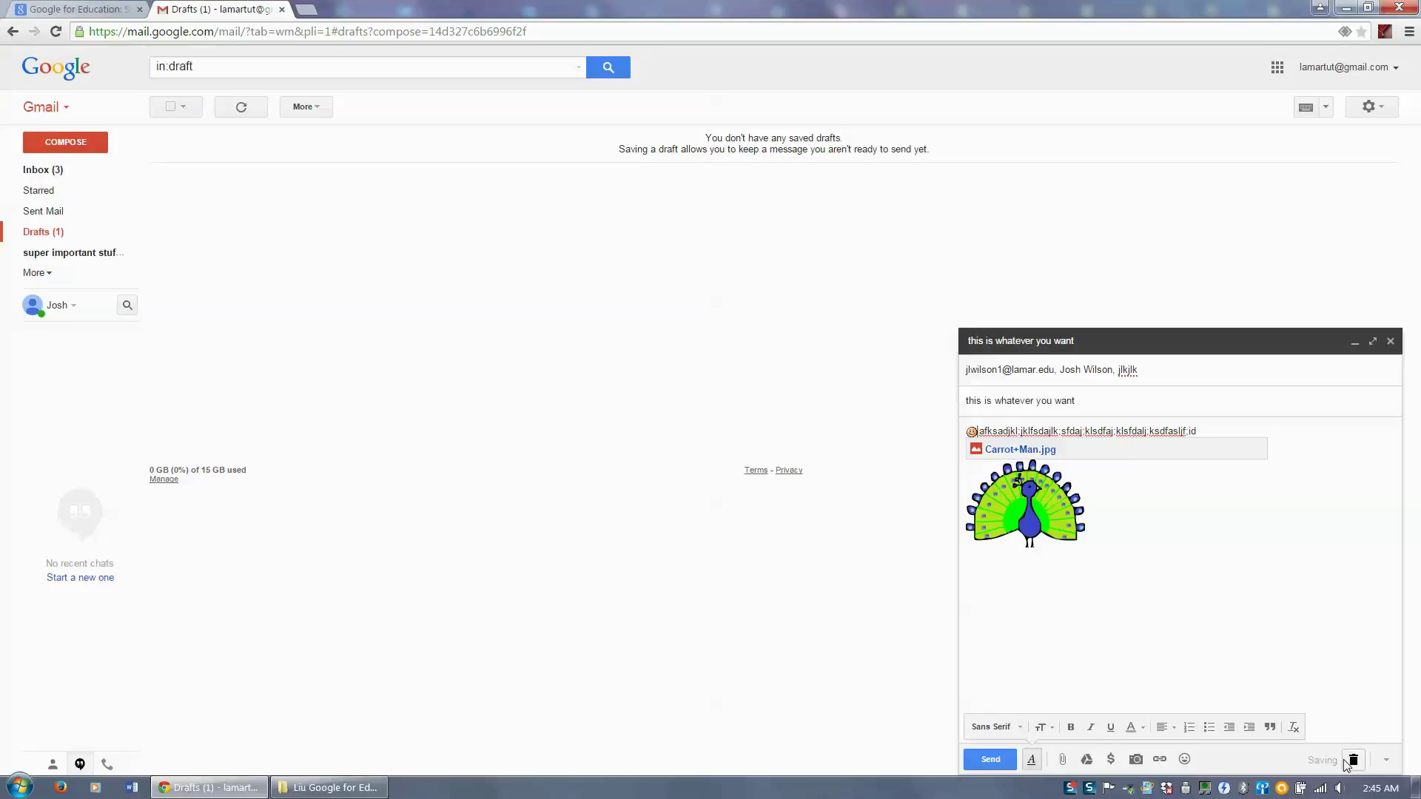
- Turn off Default to full-screen in the draft's more options
left_click(1387, 763)
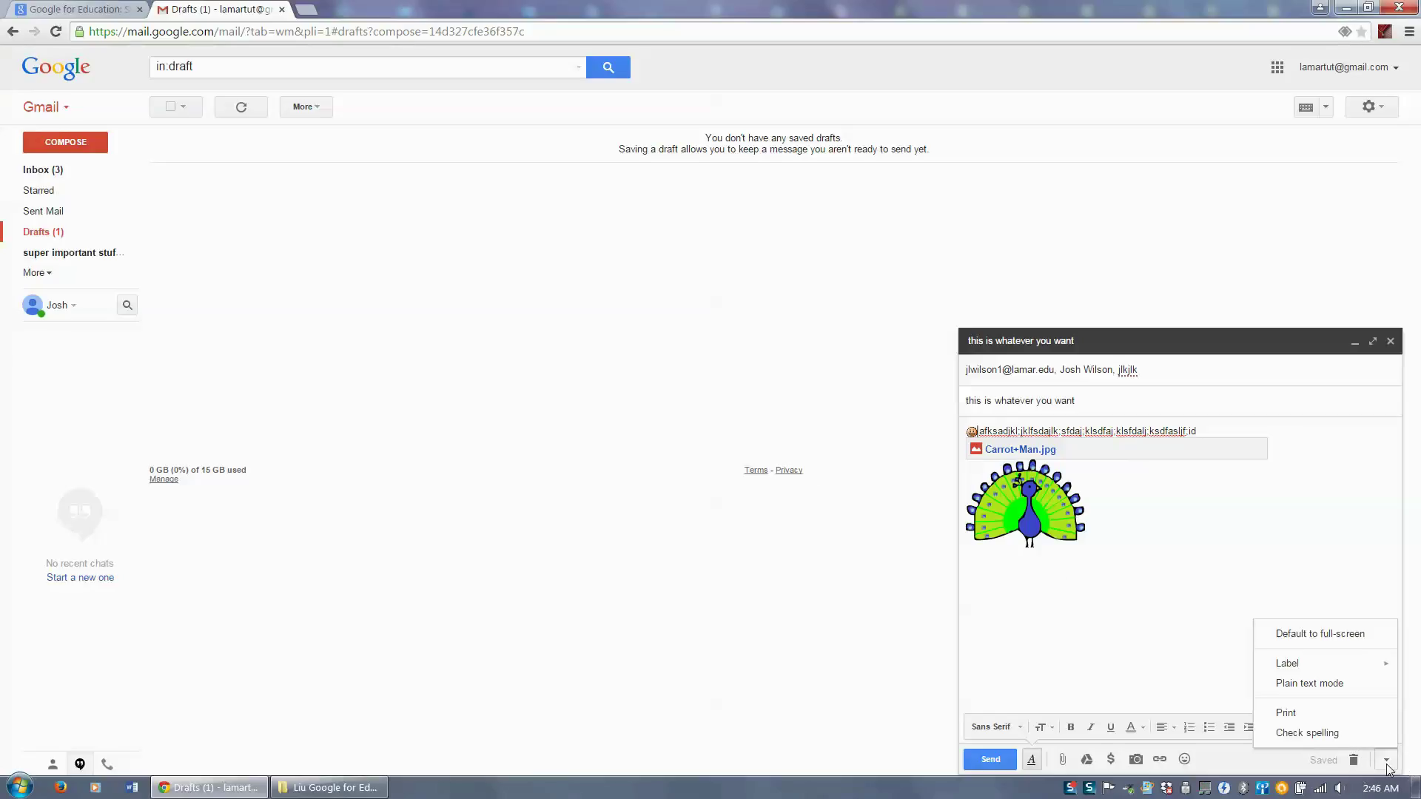
left_click(1349, 638)
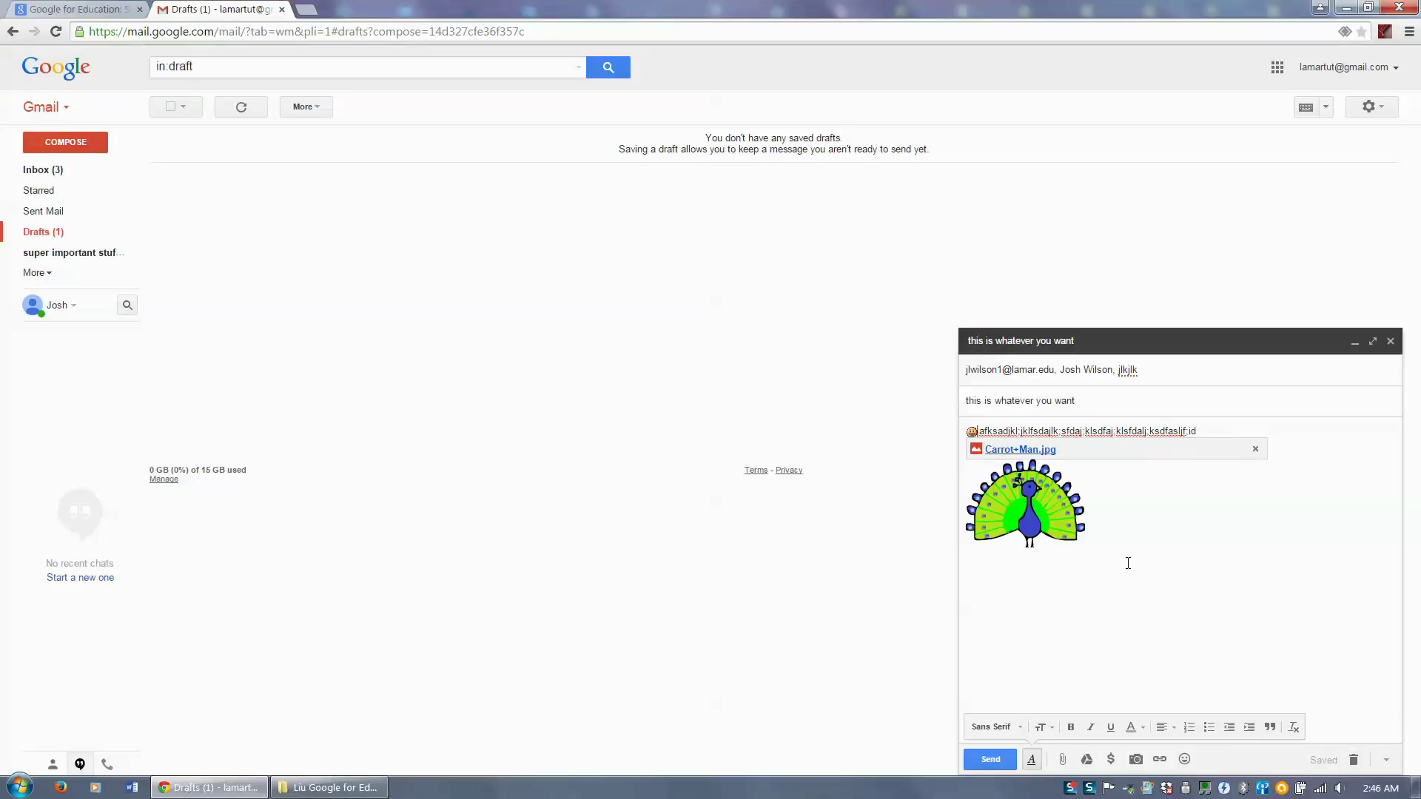
left_click(1387, 760)
left_click(1302, 649)
- Apply the 'super important stuff' label to the draft and run Check spelling
left_click(1386, 760)
mouse_move(1293, 665)
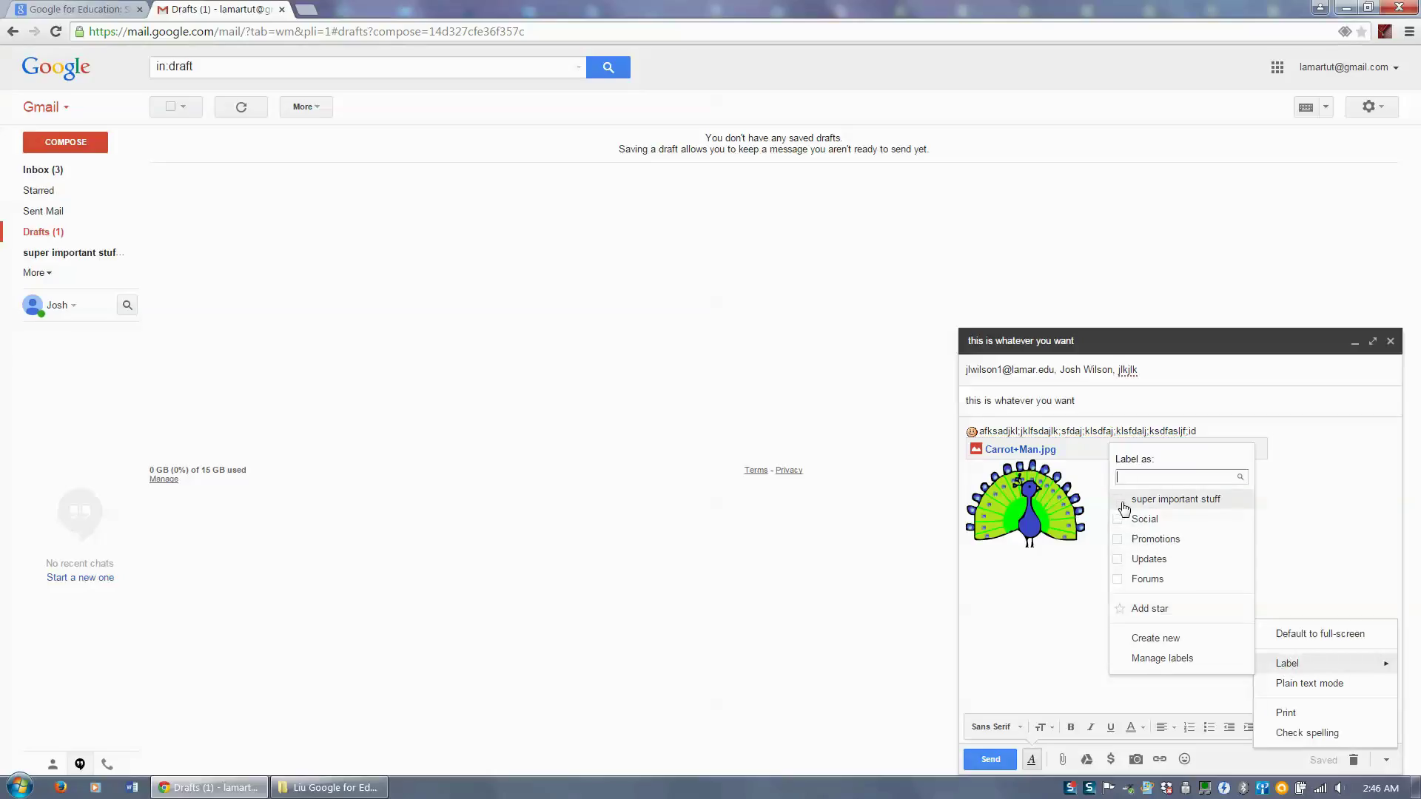
left_click(1124, 509)
left_click(1151, 646)
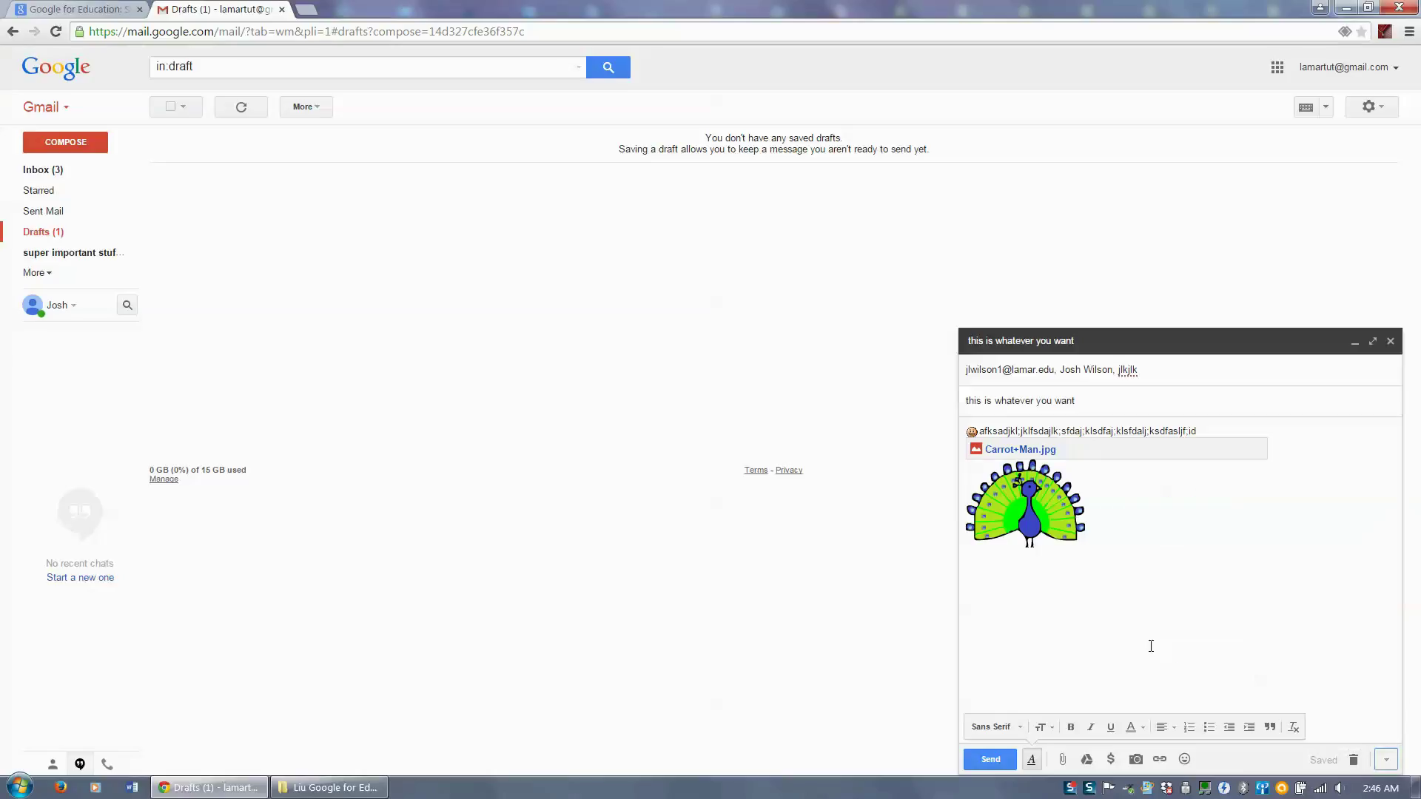
left_click(1384, 760)
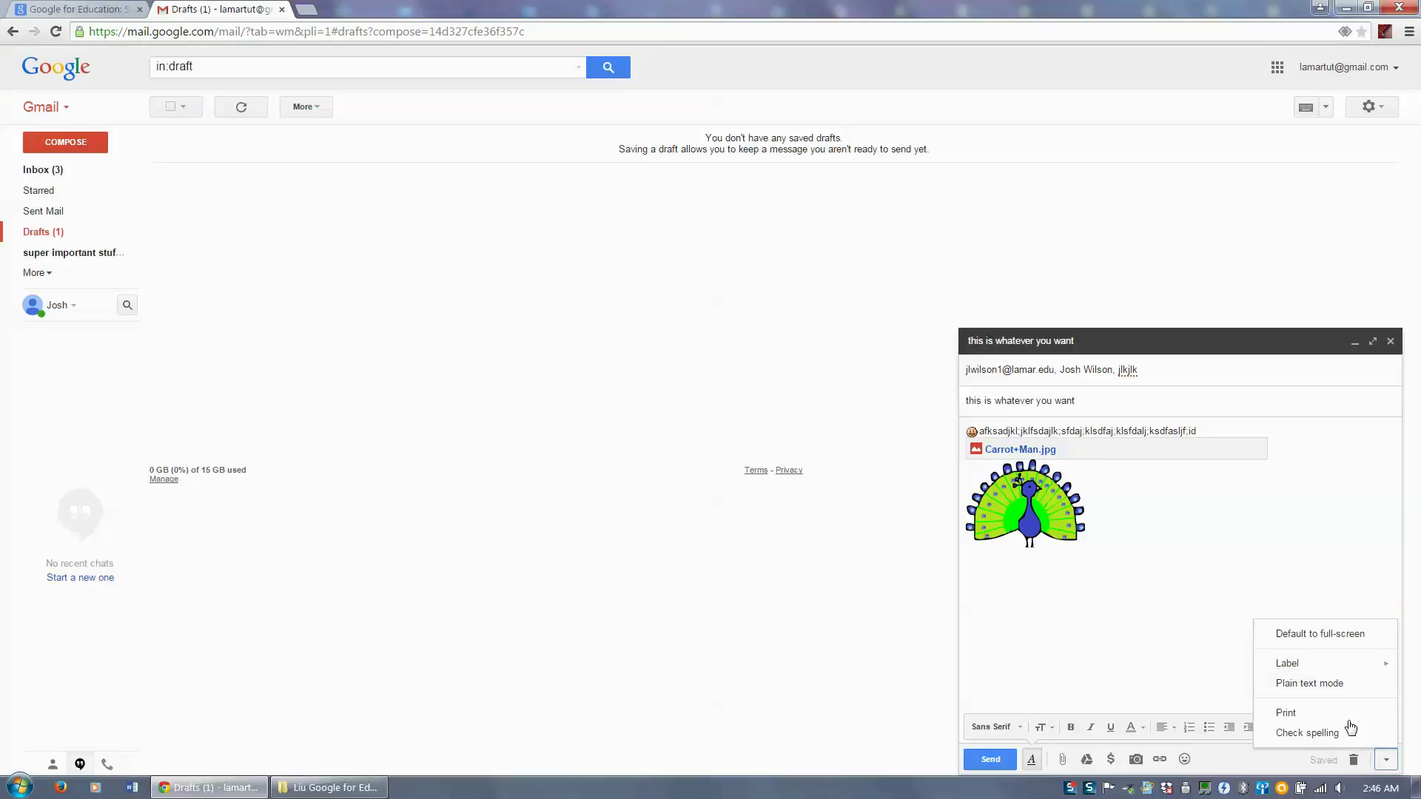
left_click(1313, 733)
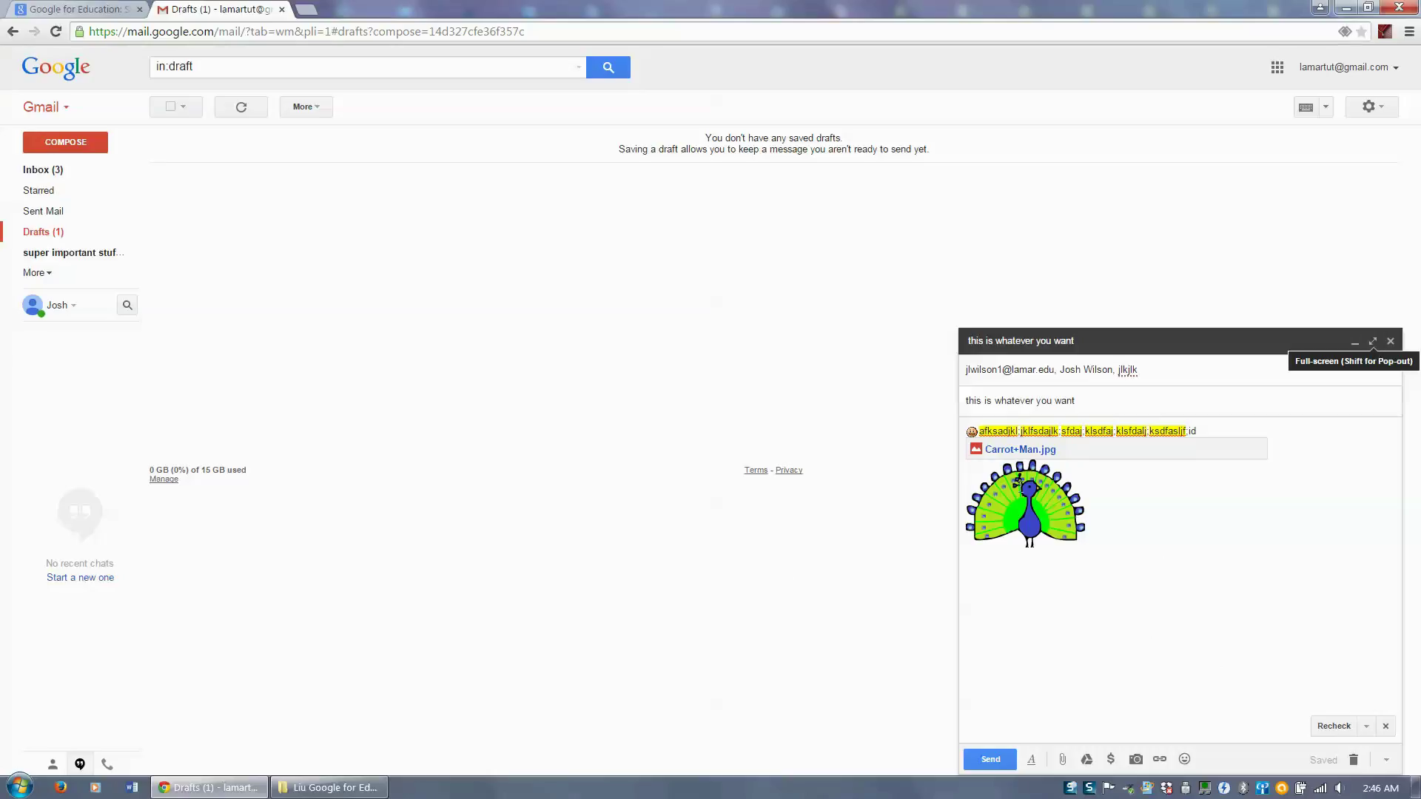
- Minimize, restore and expand the draft window, then close the compose window
left_click(1356, 345)
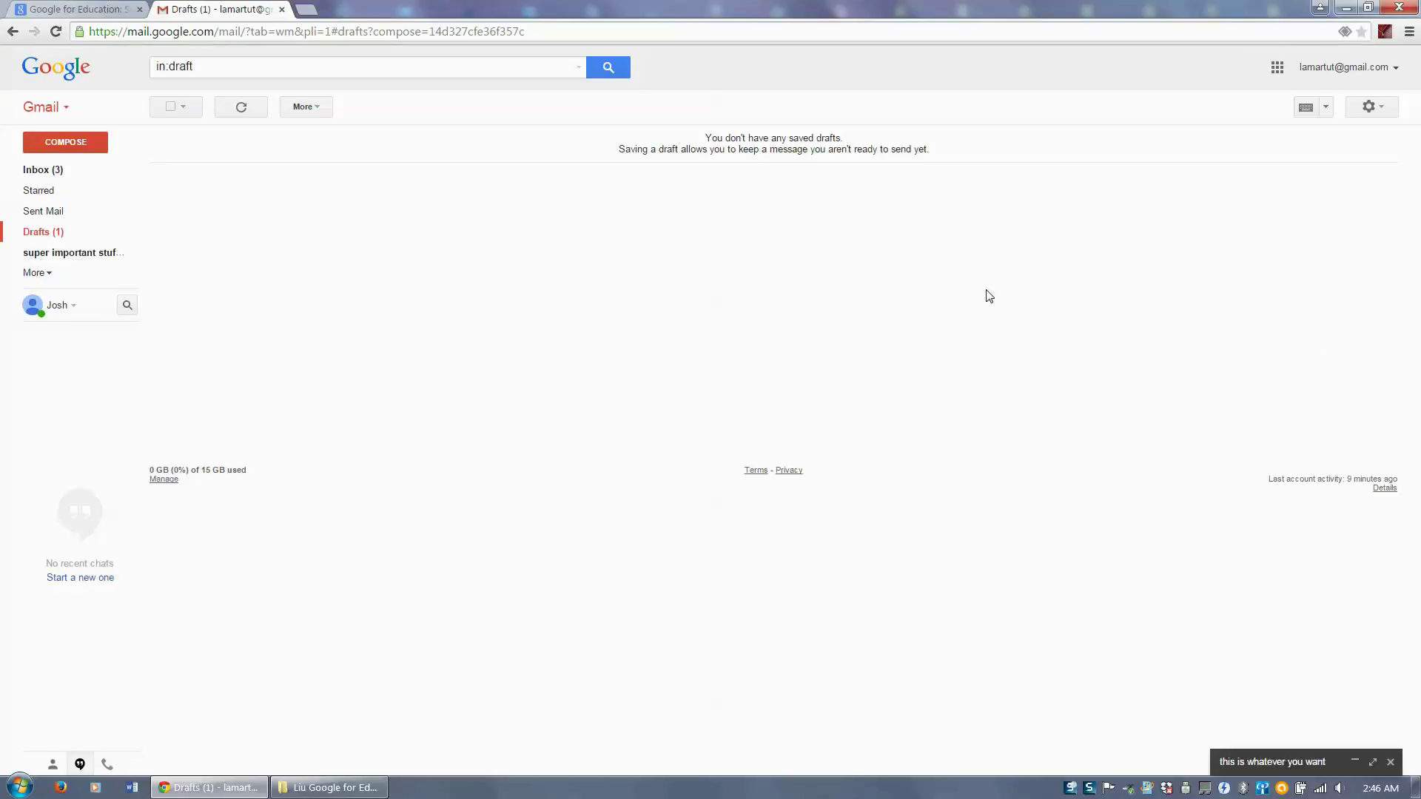
left_click(1356, 764)
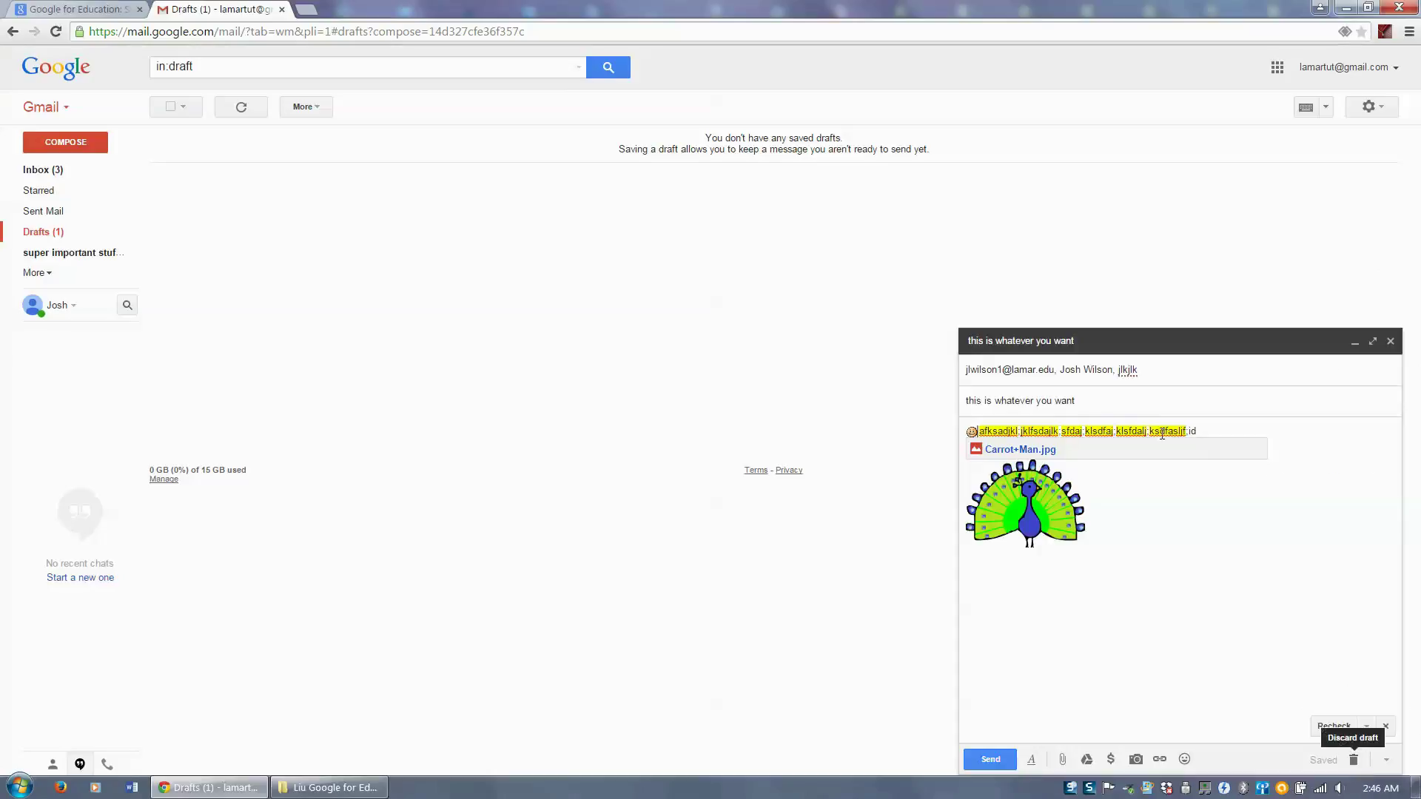
left_click(1373, 342)
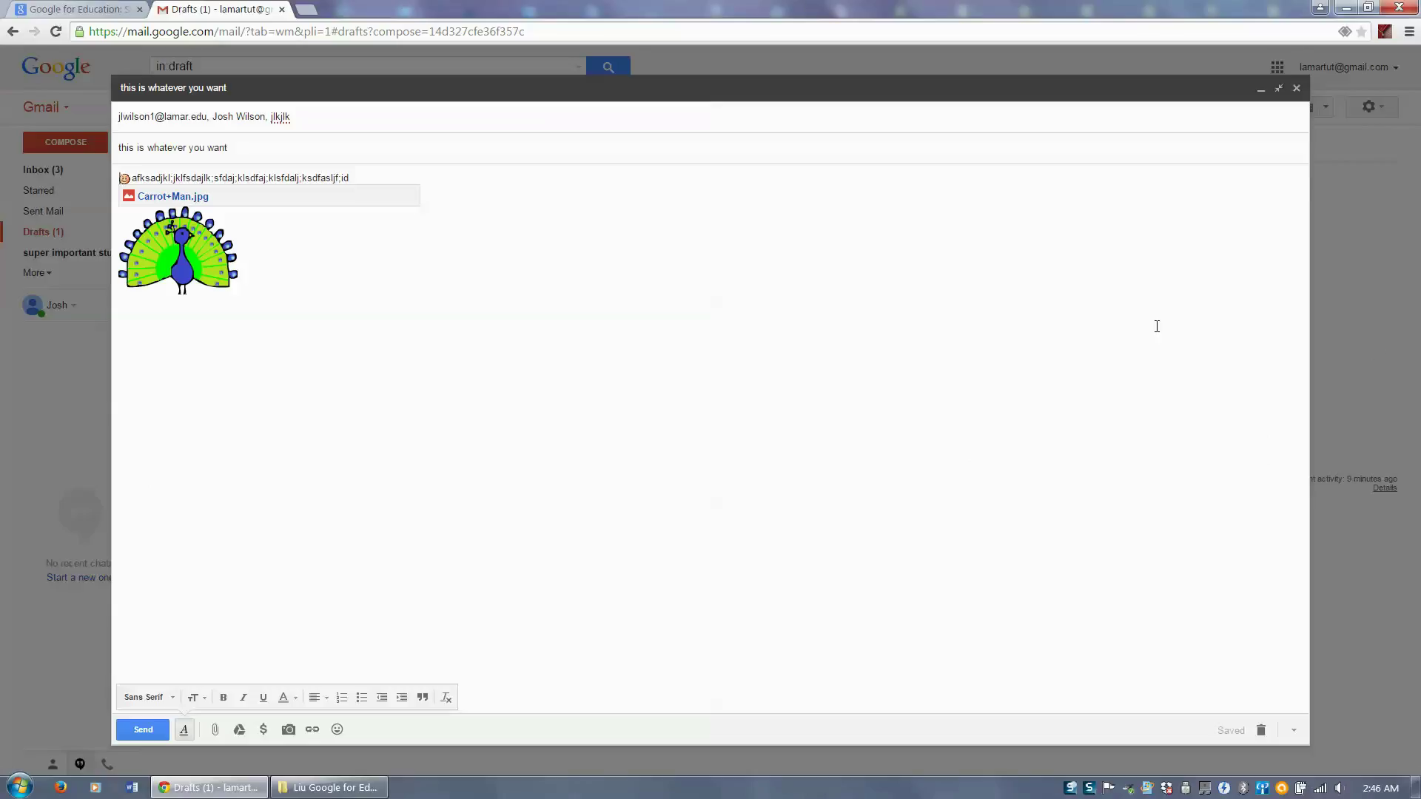
left_click(1301, 94)
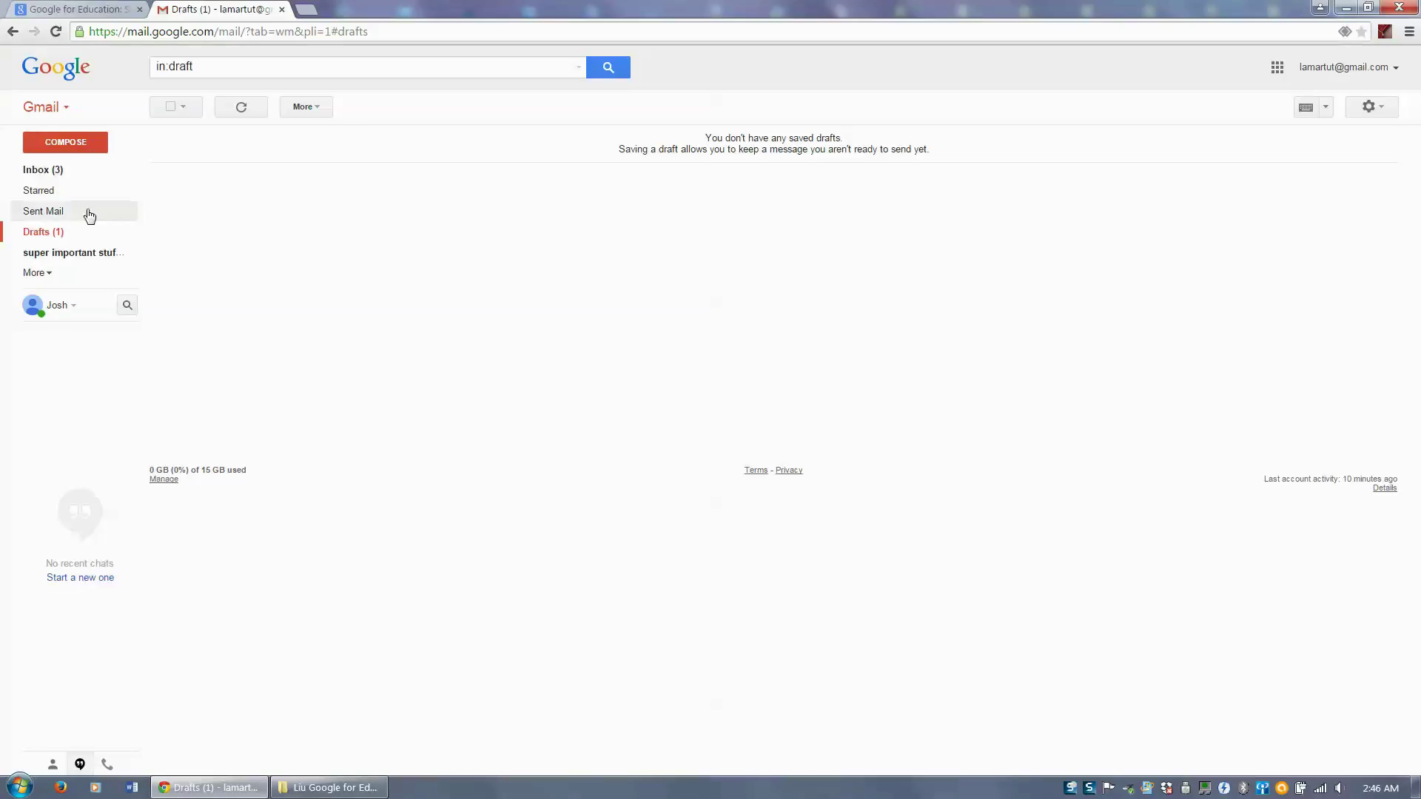
- Open the draft 'this is whatever you want' from the Drafts folder, then close it
left_click(56, 174)
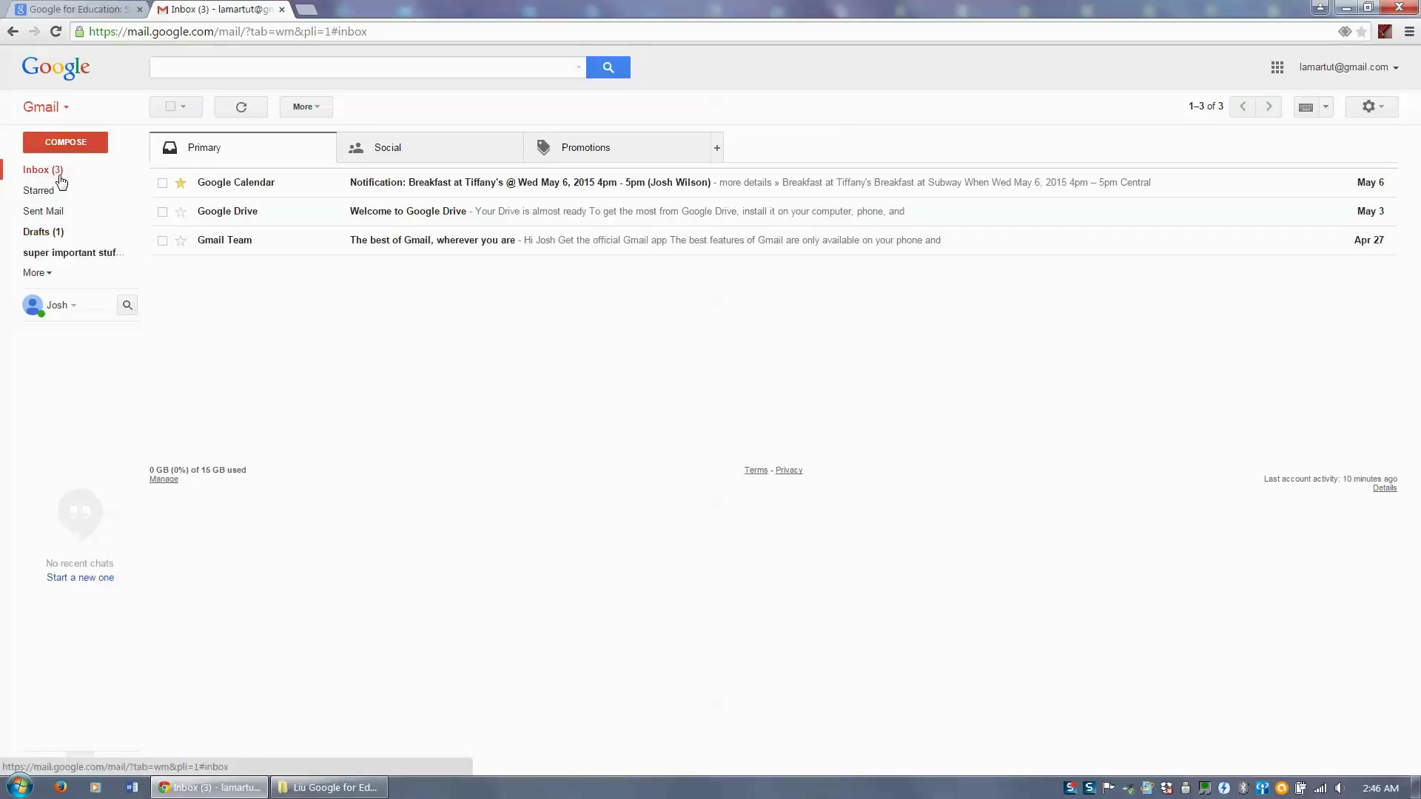
left_click(43, 236)
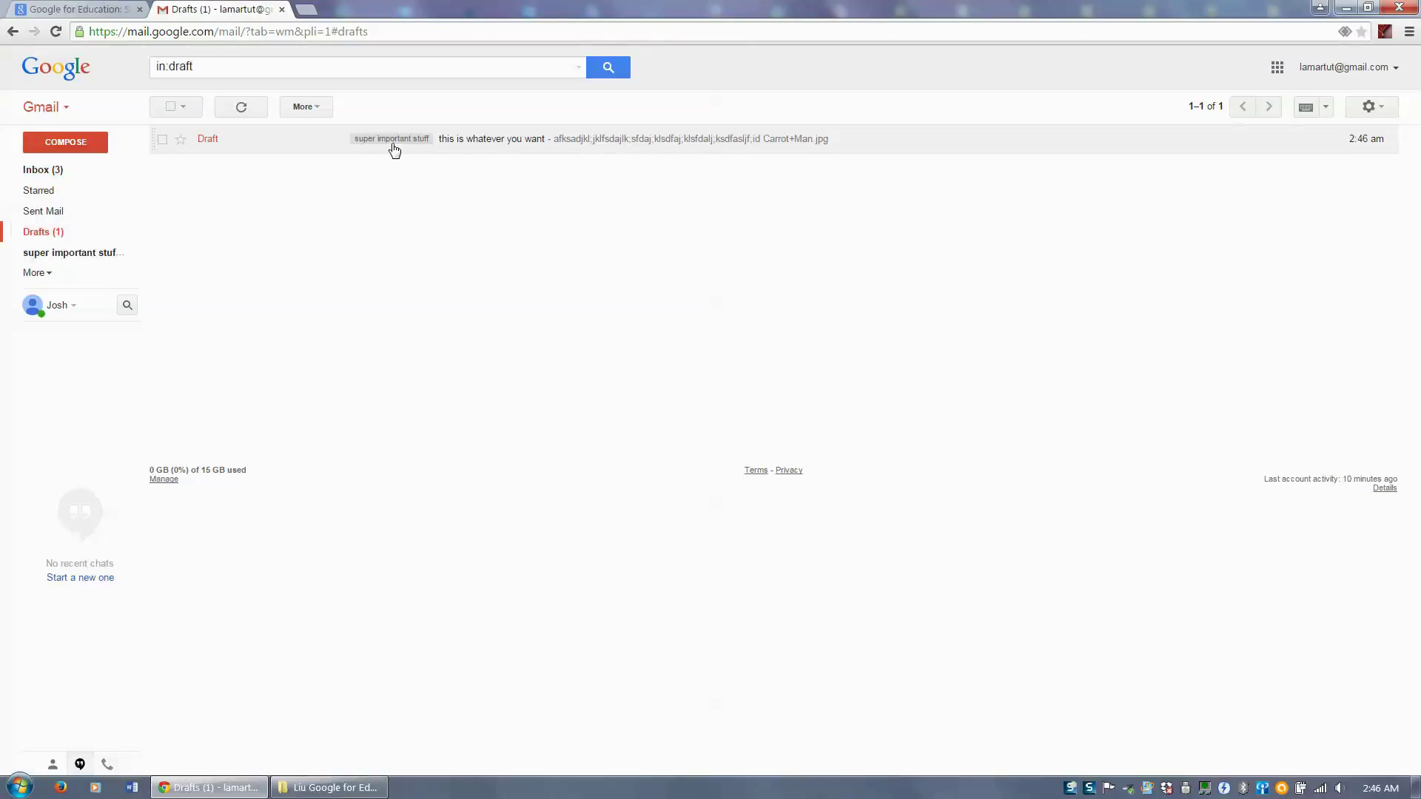
left_click(395, 148)
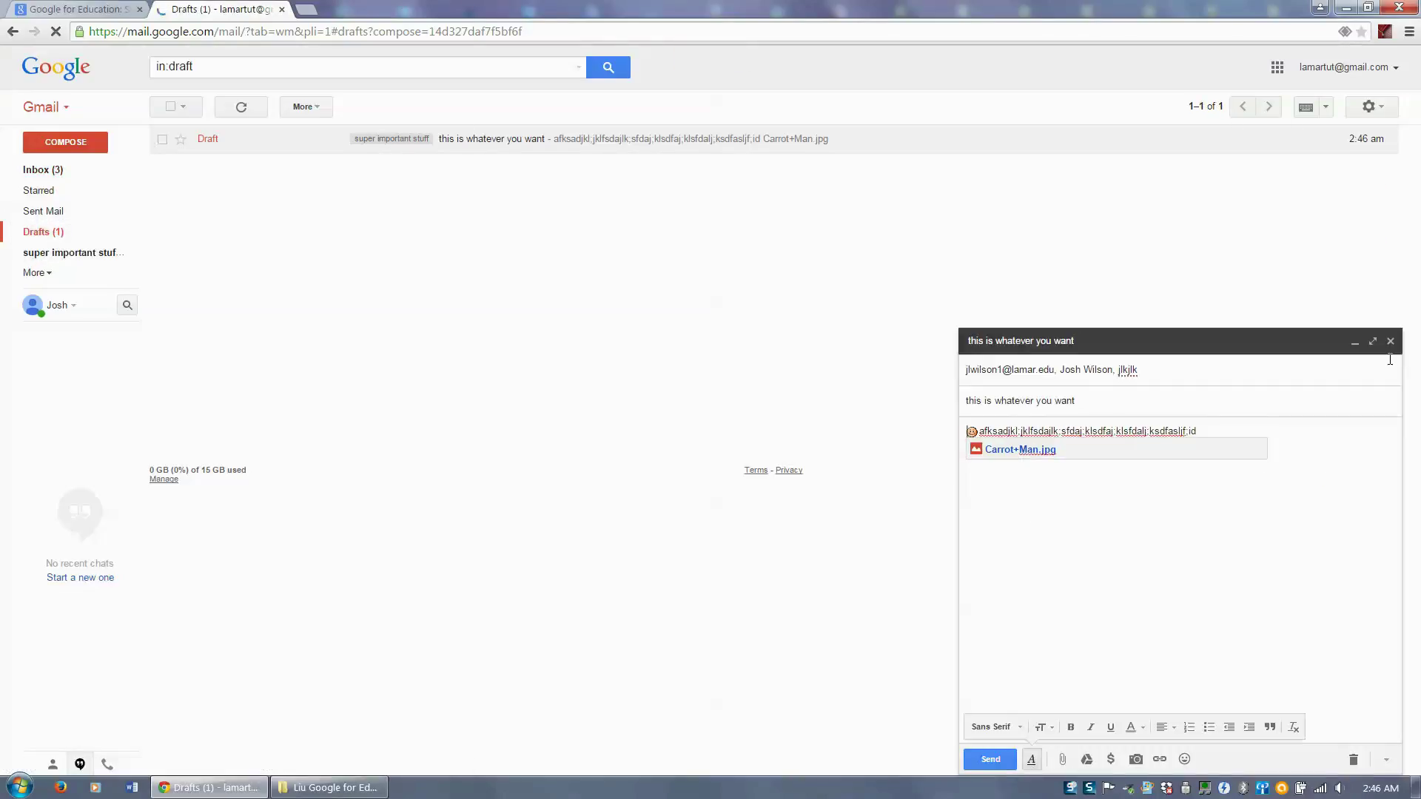
left_click(1390, 342)
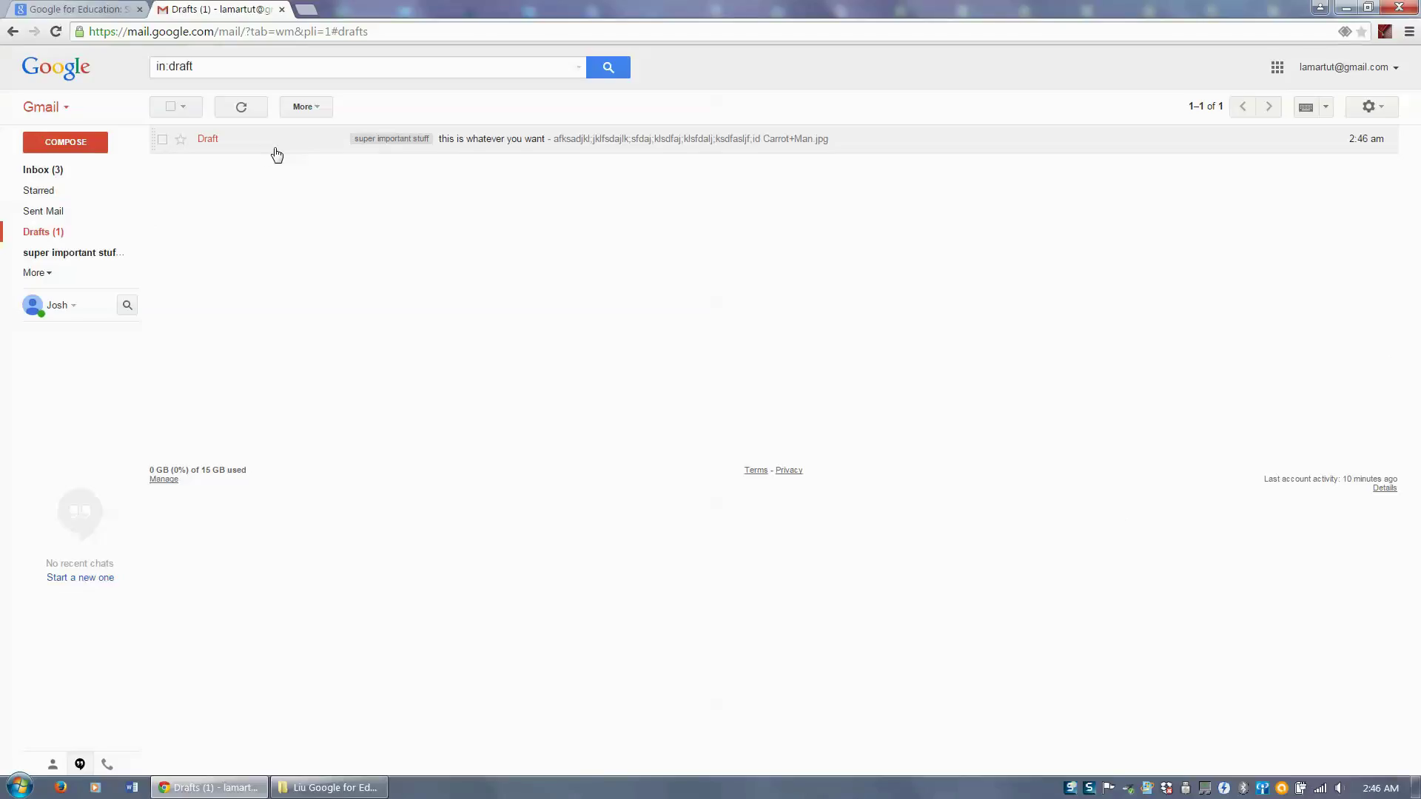
- Return to the inbox and bring up the Google Calendar email's right-click actions
left_click(65, 176)
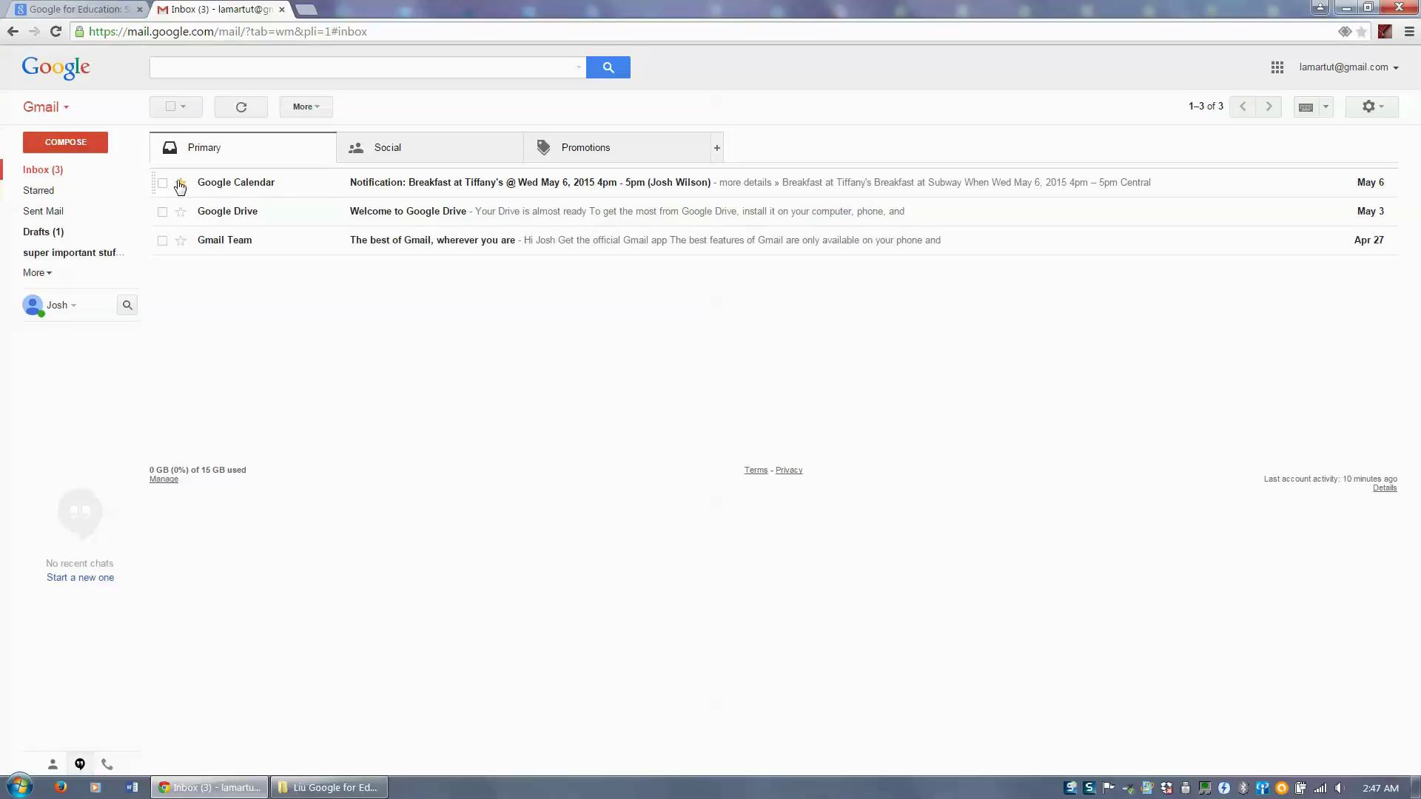
right_click(212, 187)
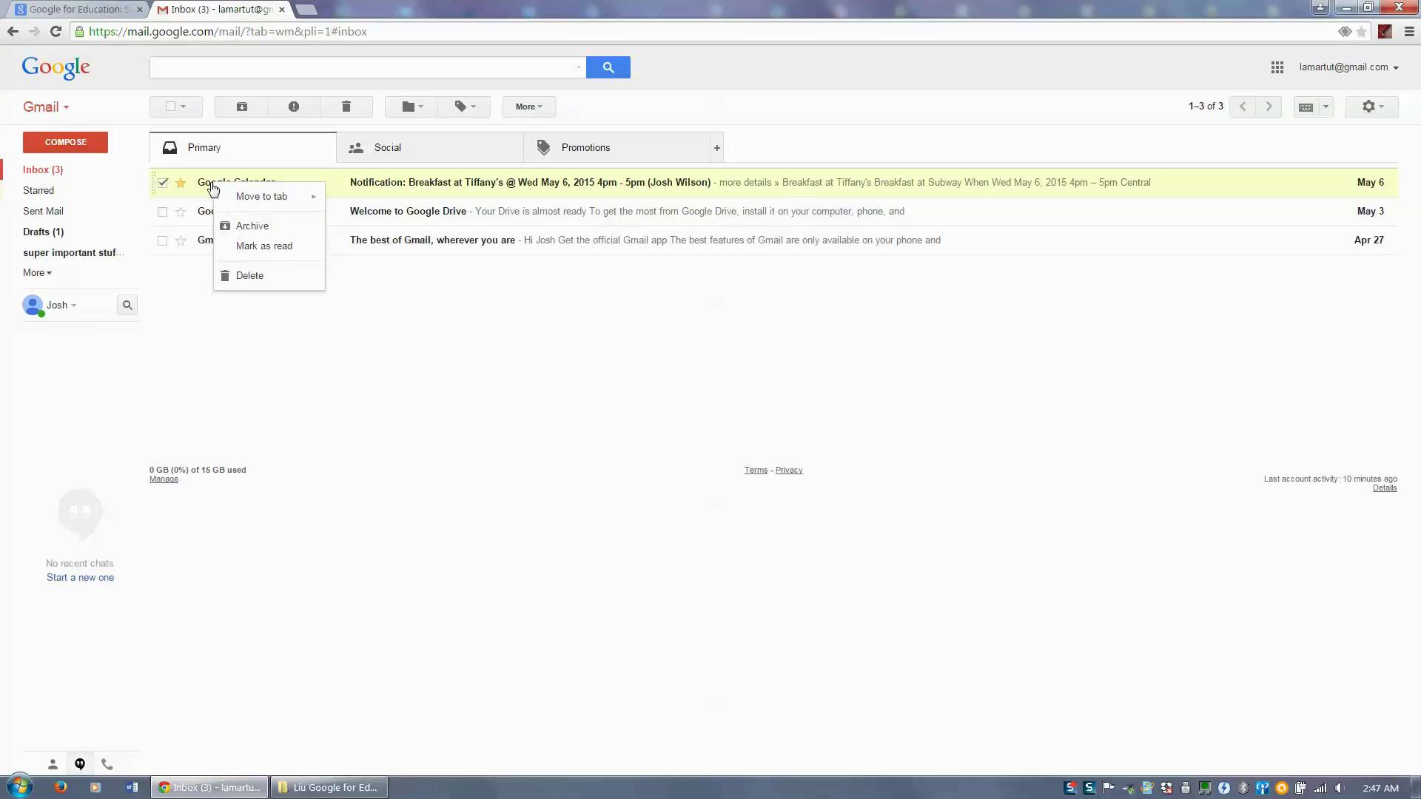
mouse_move(286, 197)
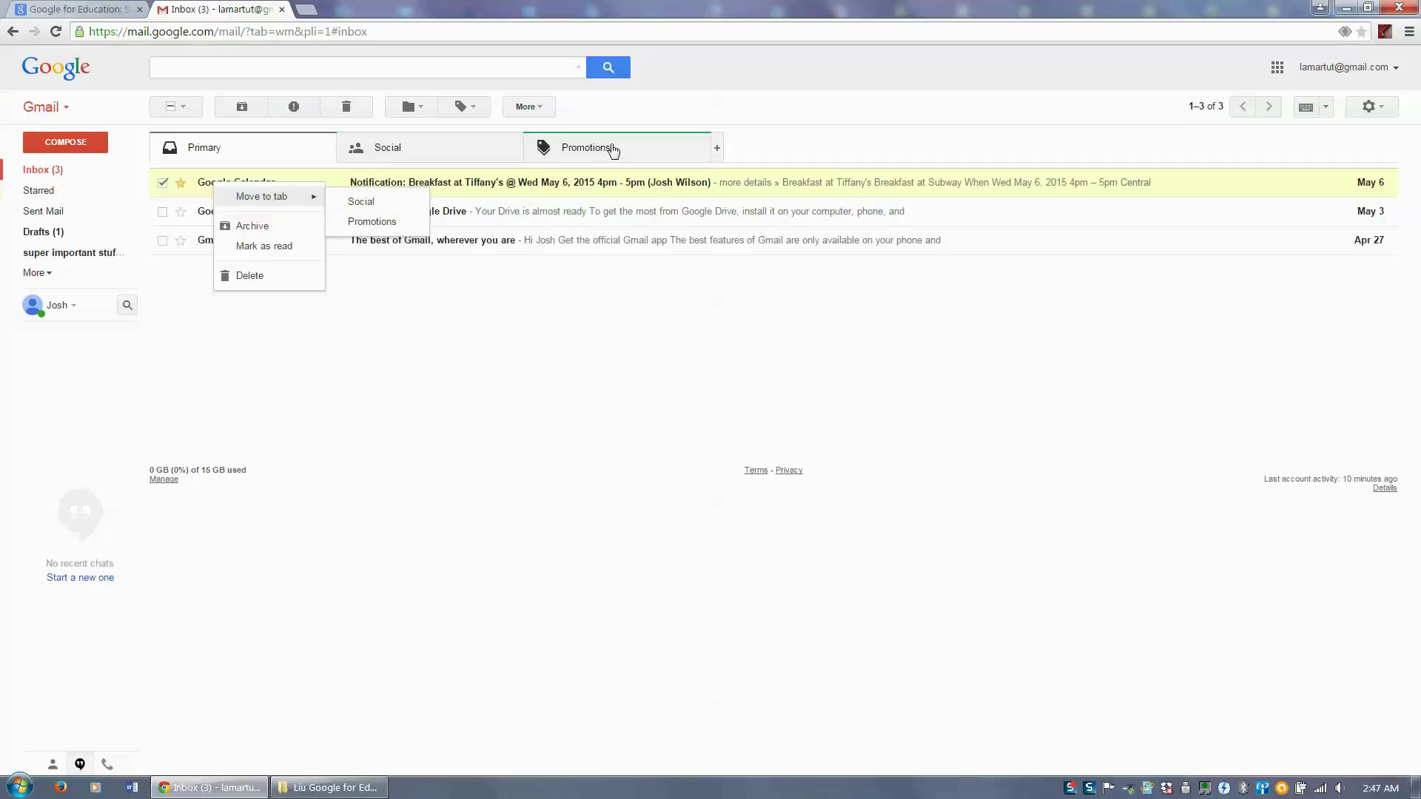
- Browse the Social and Promotions categories, then go back to Primary
left_click(442, 158)
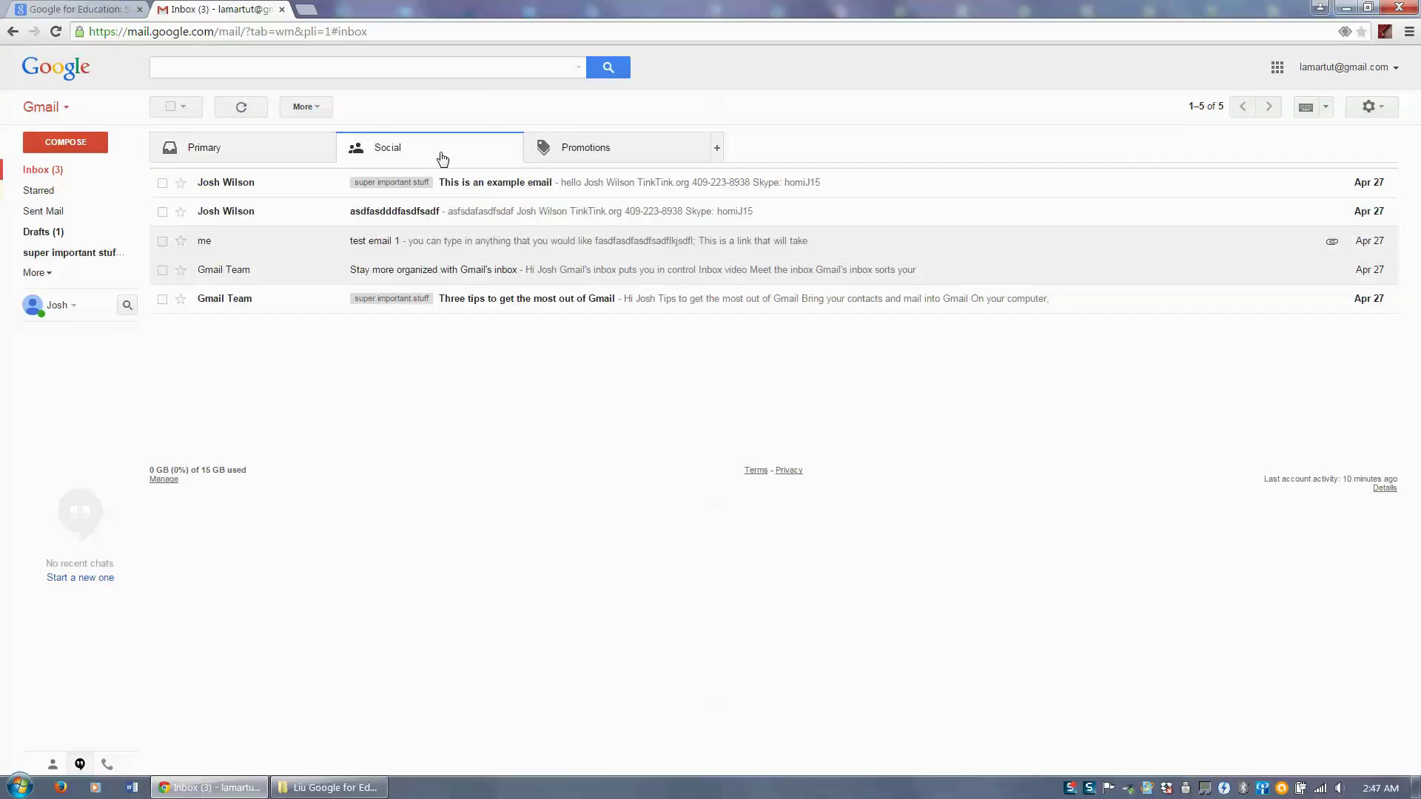
left_click(570, 153)
left_click(359, 150)
left_click(284, 153)
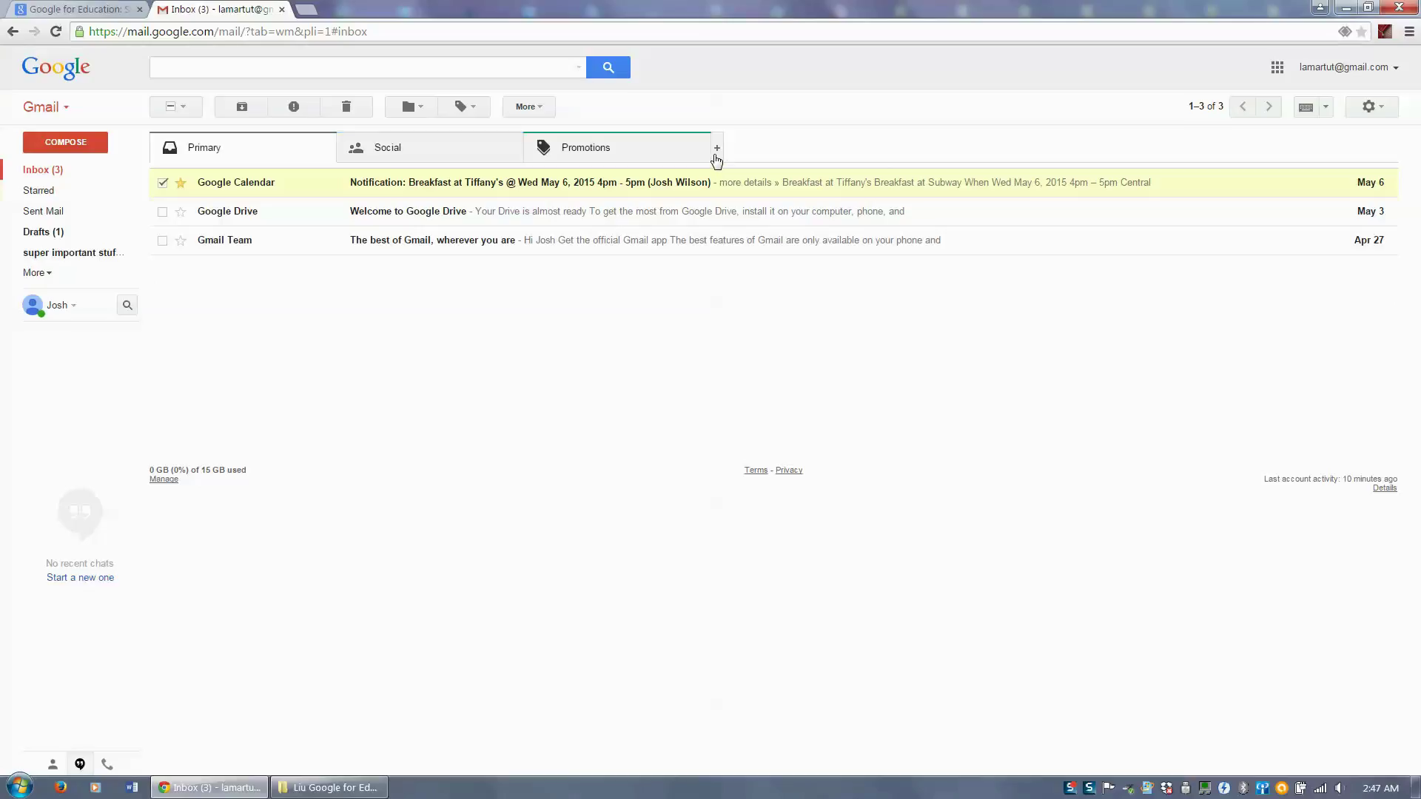
- Enable the Updates inbox category and return to the Primary tab
left_click(717, 151)
left_click(717, 152)
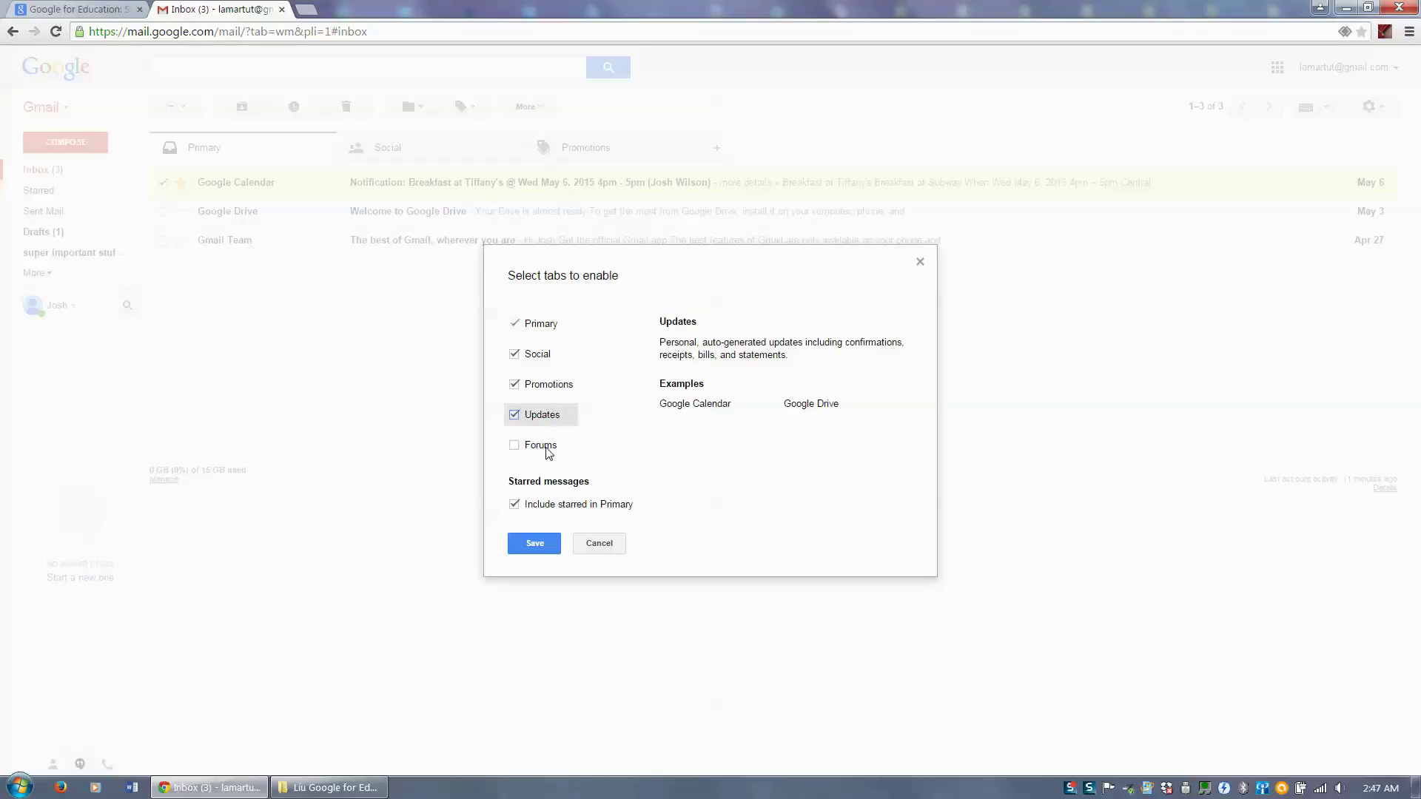
left_click(539, 544)
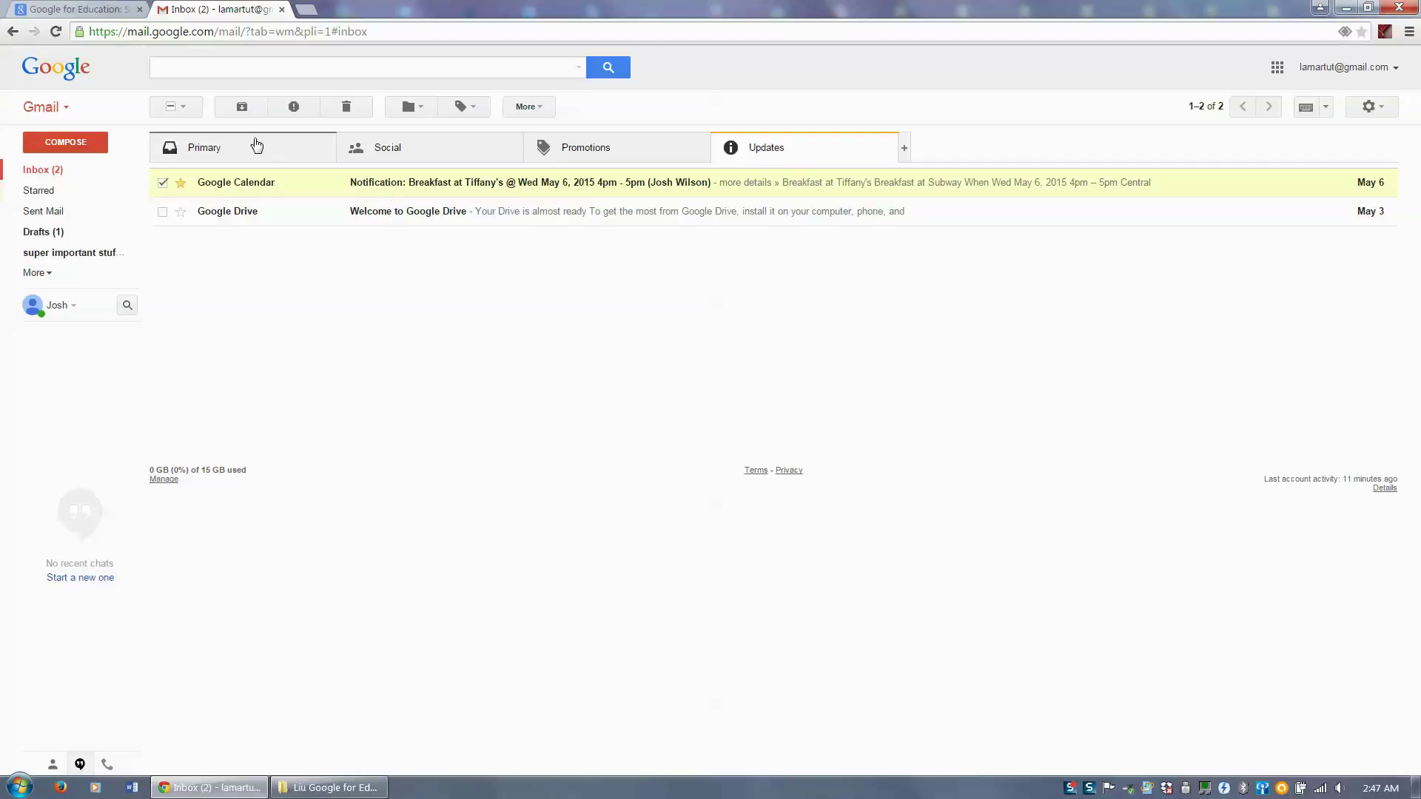
left_click(257, 145)
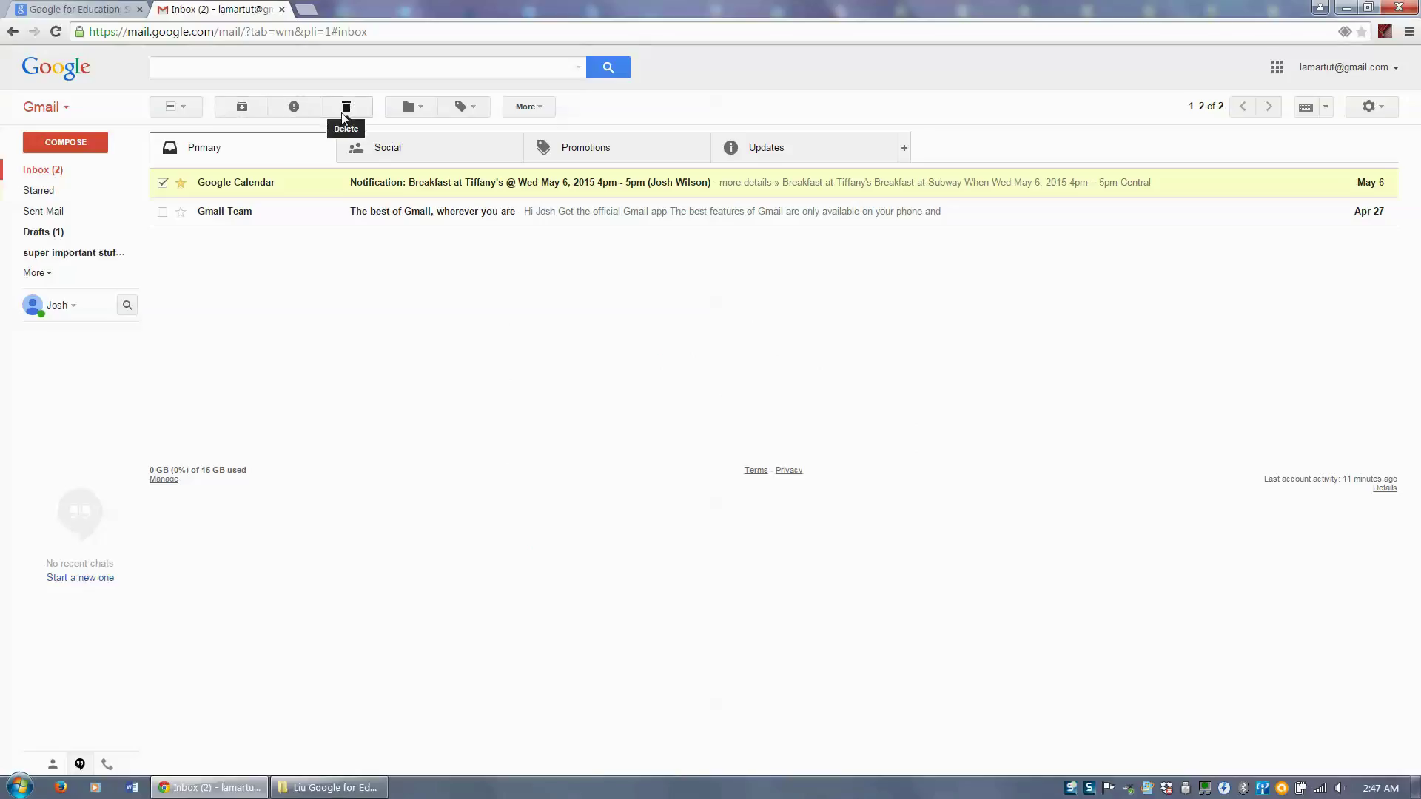
- Move the Google Calendar email into a new top-level label named jkdffdfsd
left_click(425, 109)
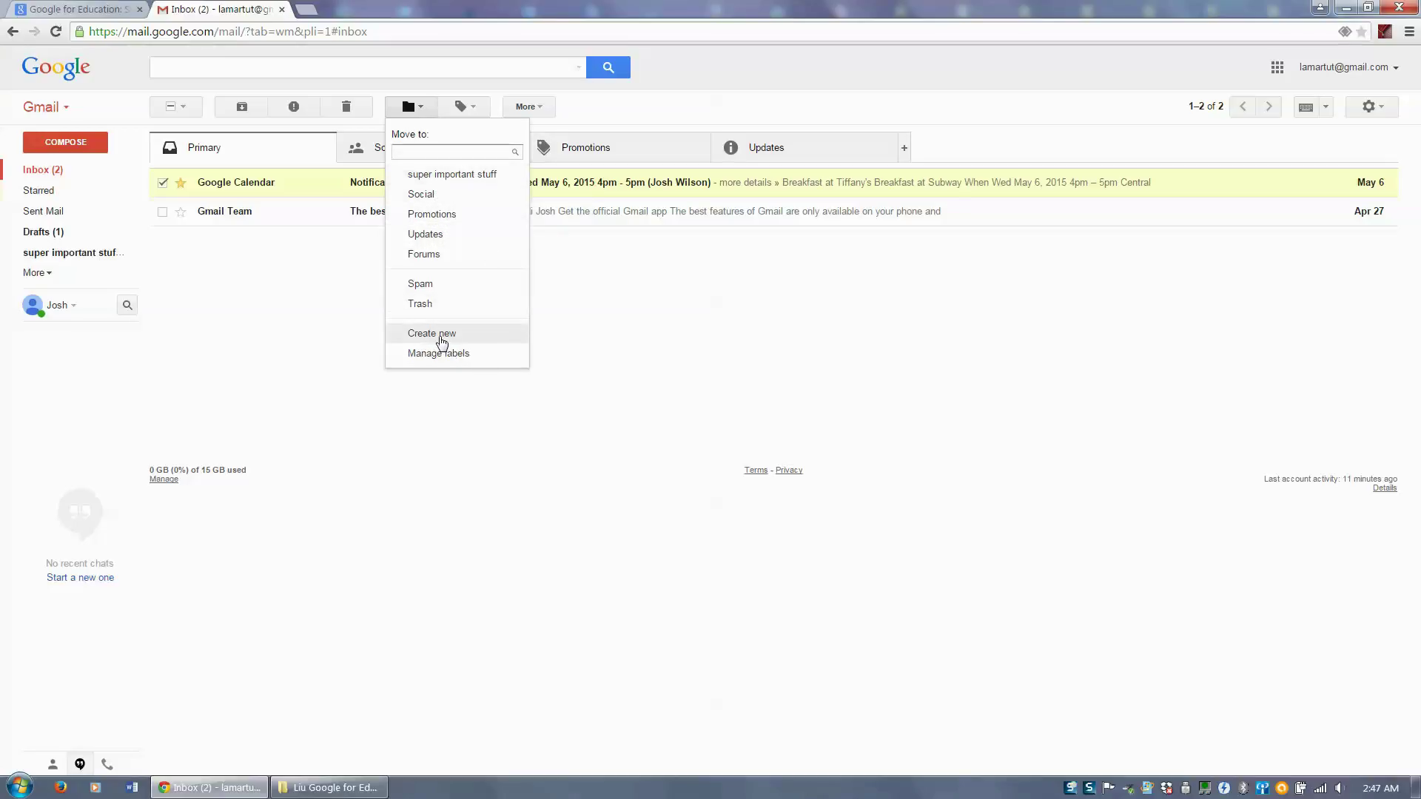
left_click(442, 341)
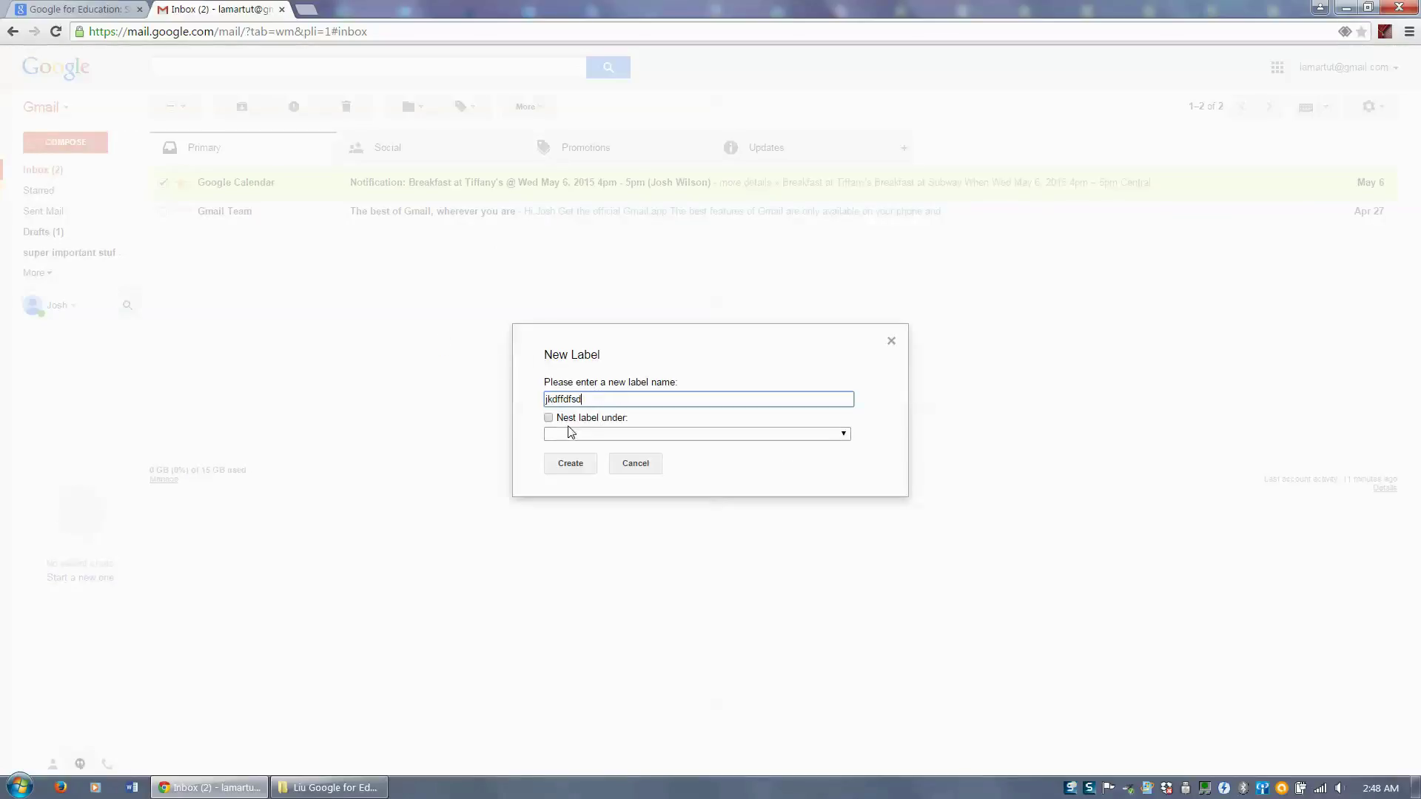
left_click(601, 434)
left_click(600, 434)
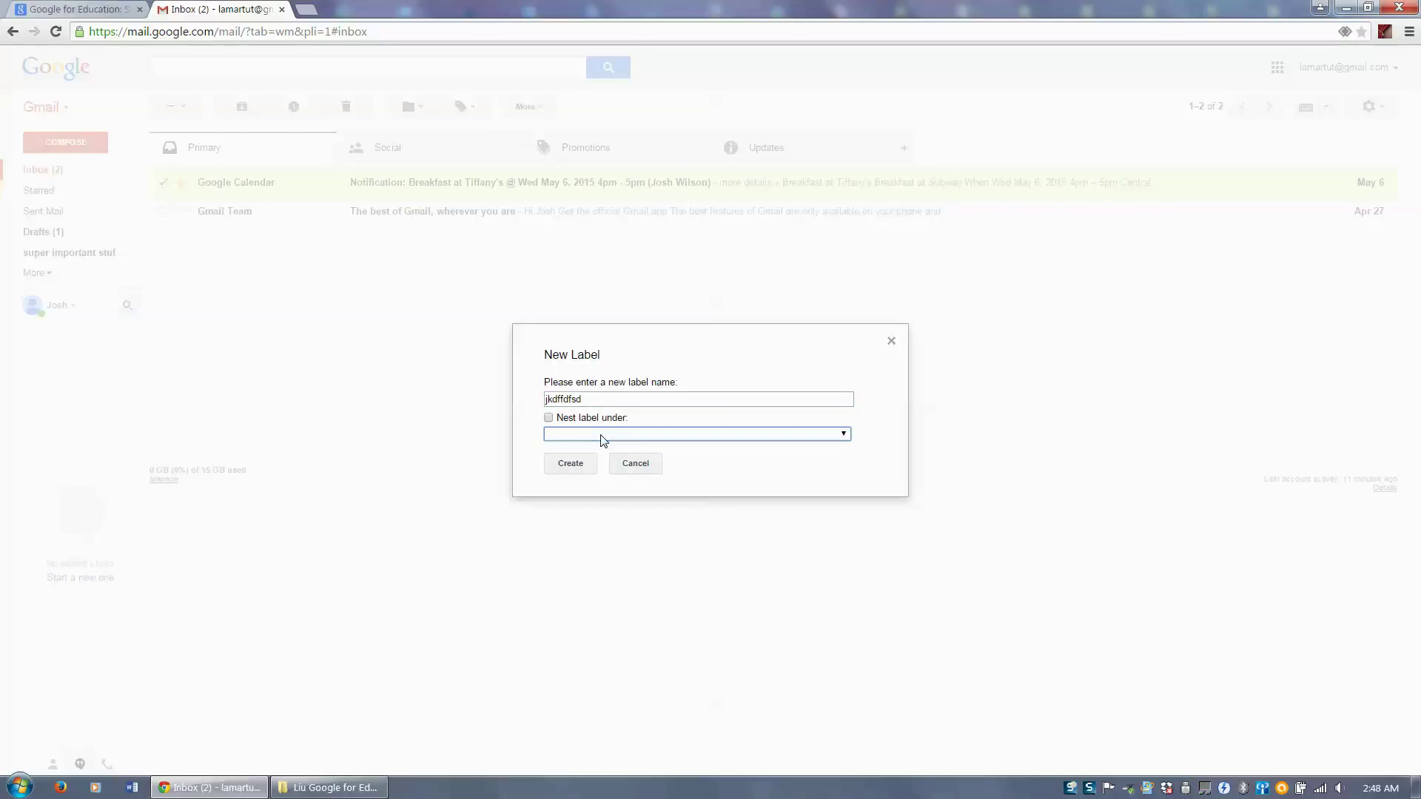
left_click(600, 434)
left_click(603, 425)
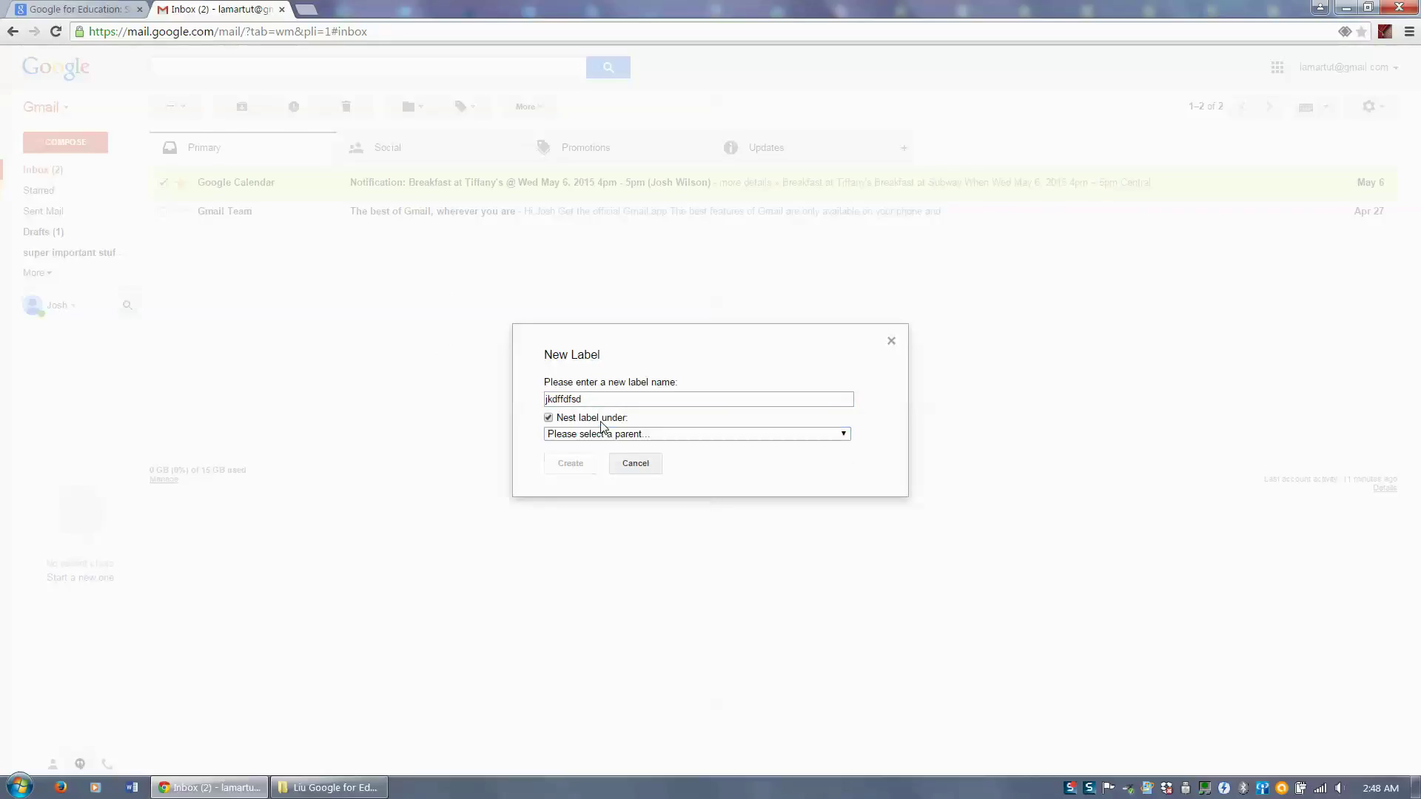
left_click(602, 433)
left_click(604, 445)
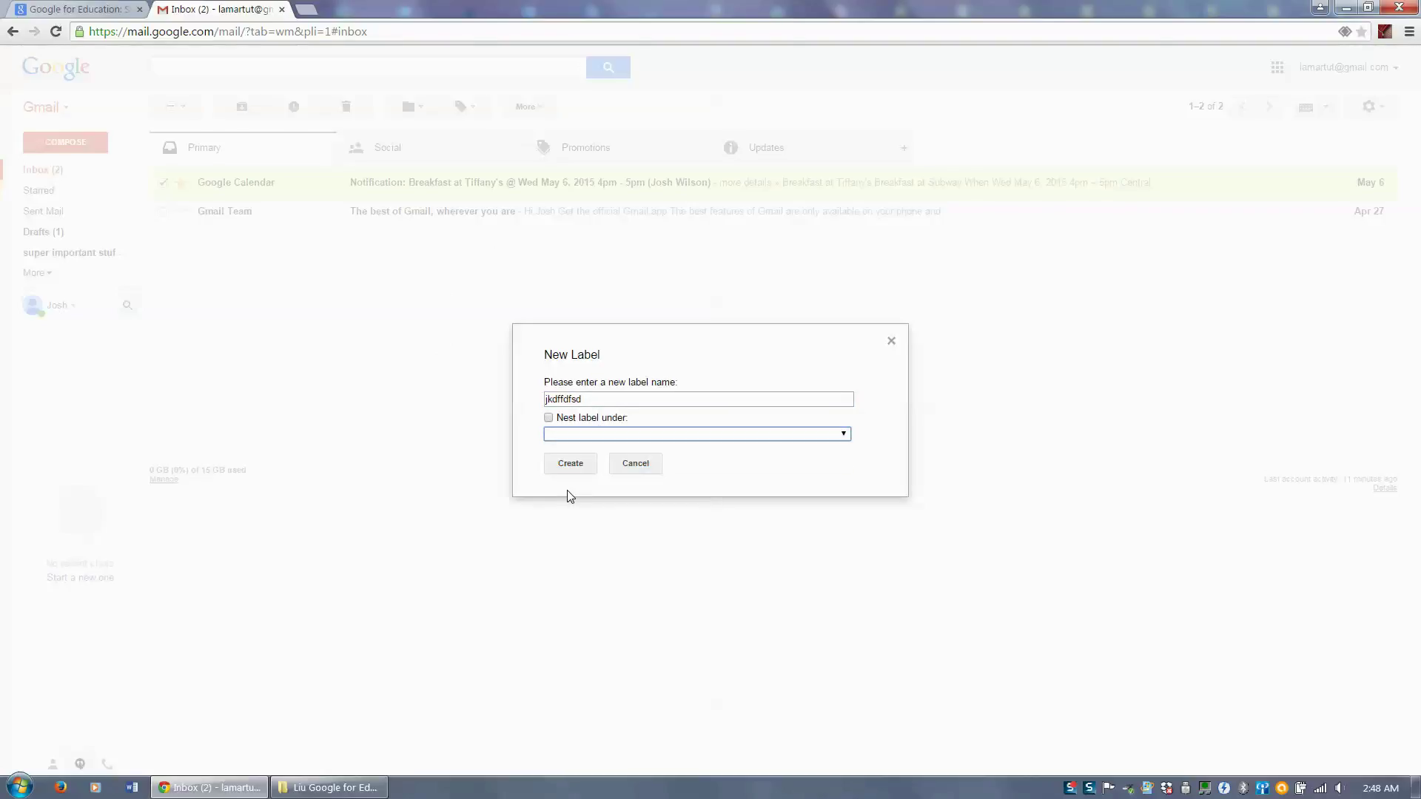
left_click(570, 465)
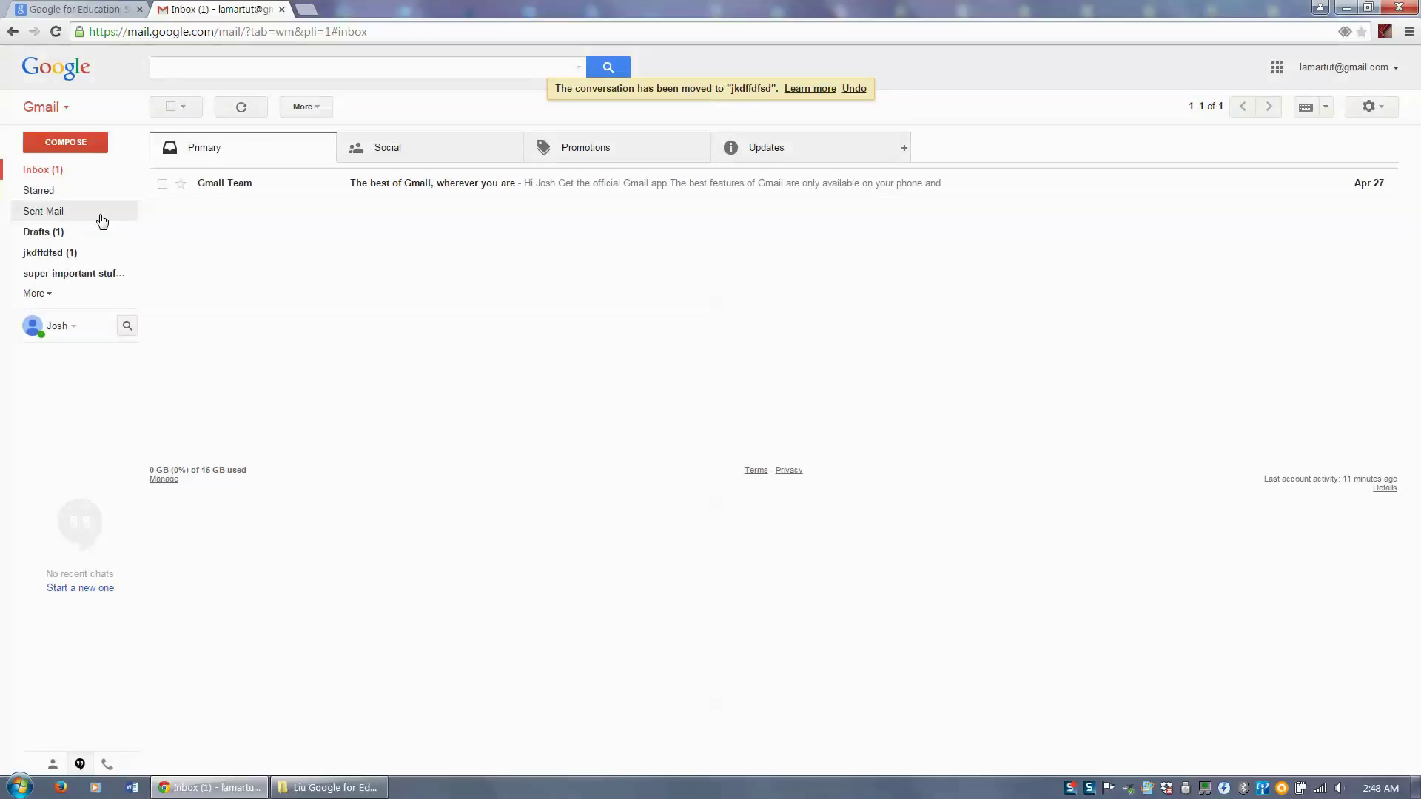
- Set the jkdffdfsd label colour to red and open the label to view its email
left_click(131, 254)
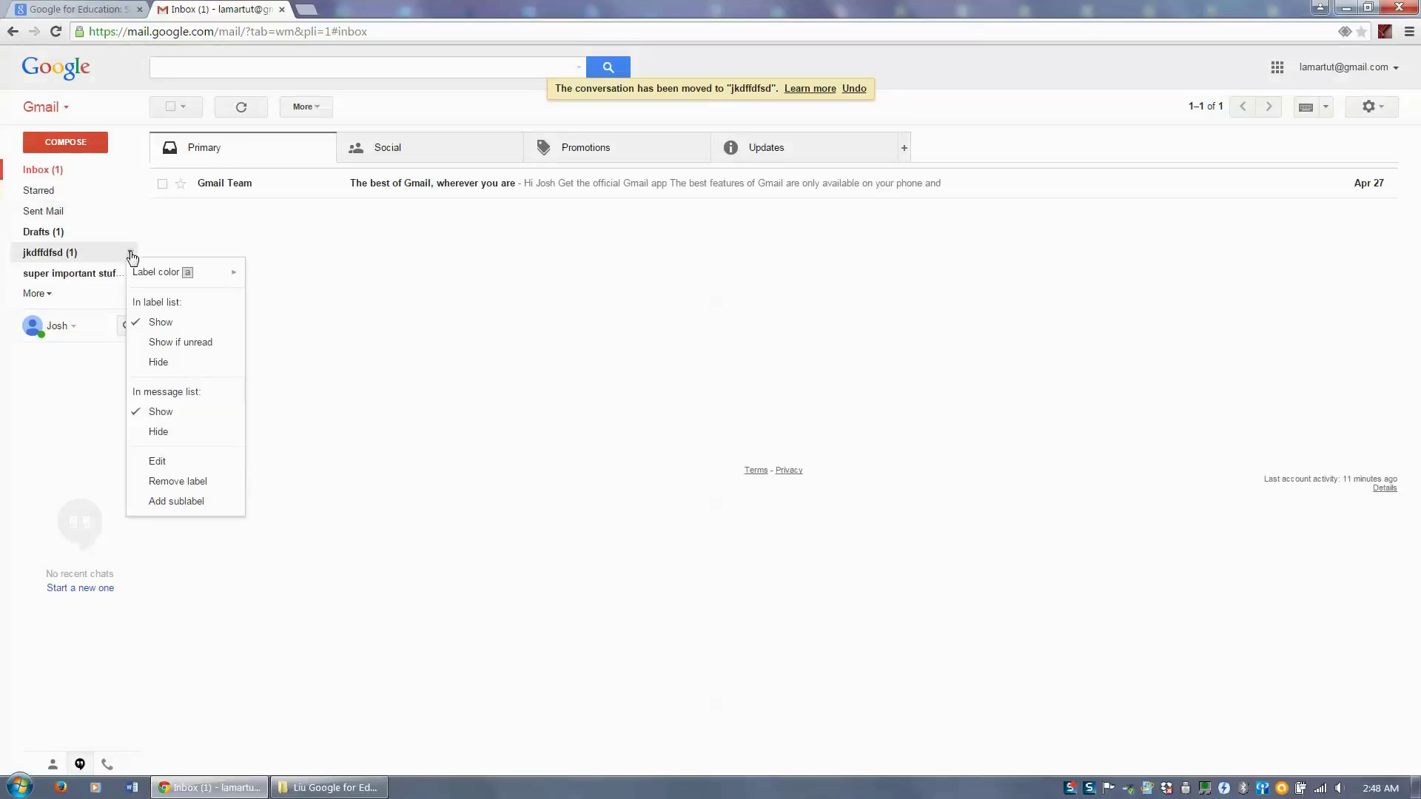
left_click(131, 255)
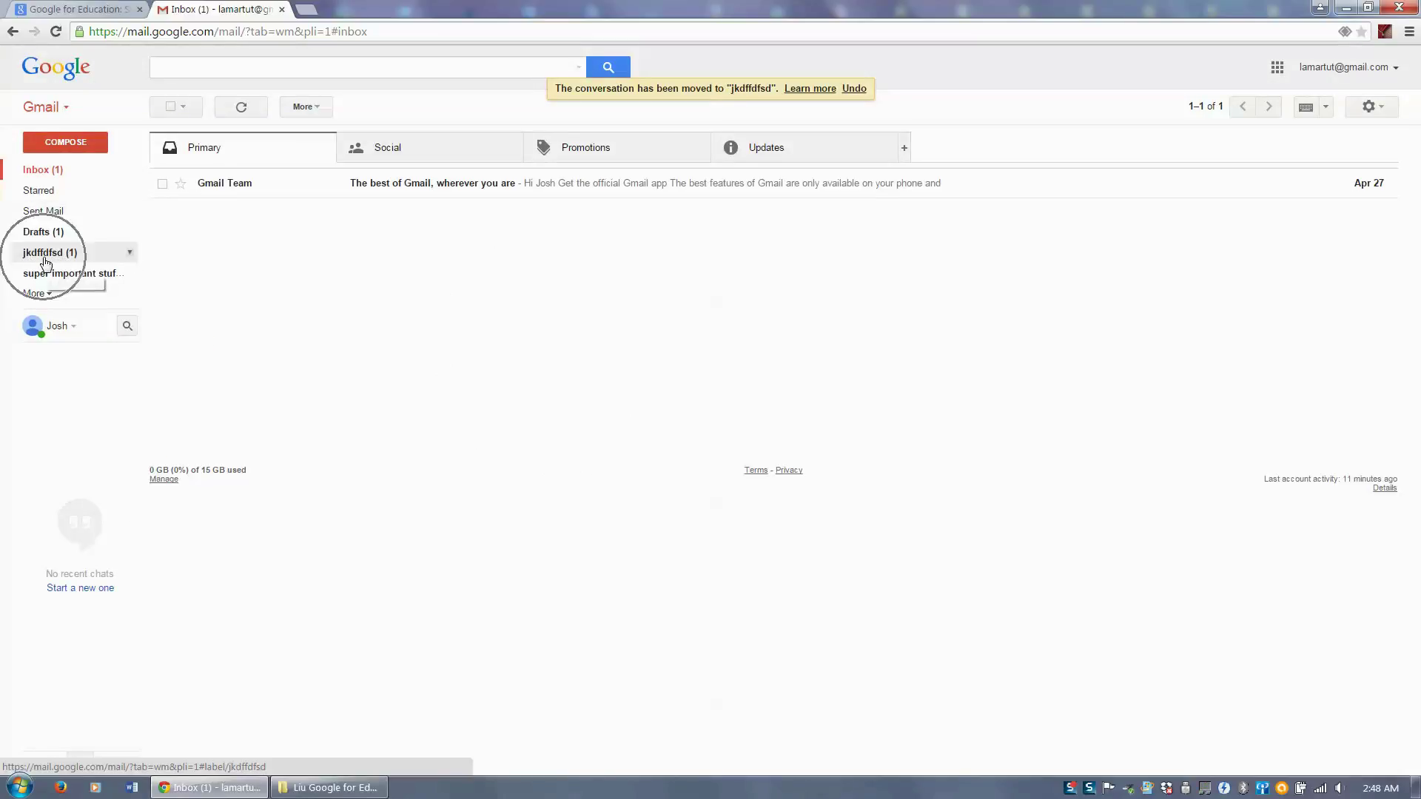
left_click(130, 253)
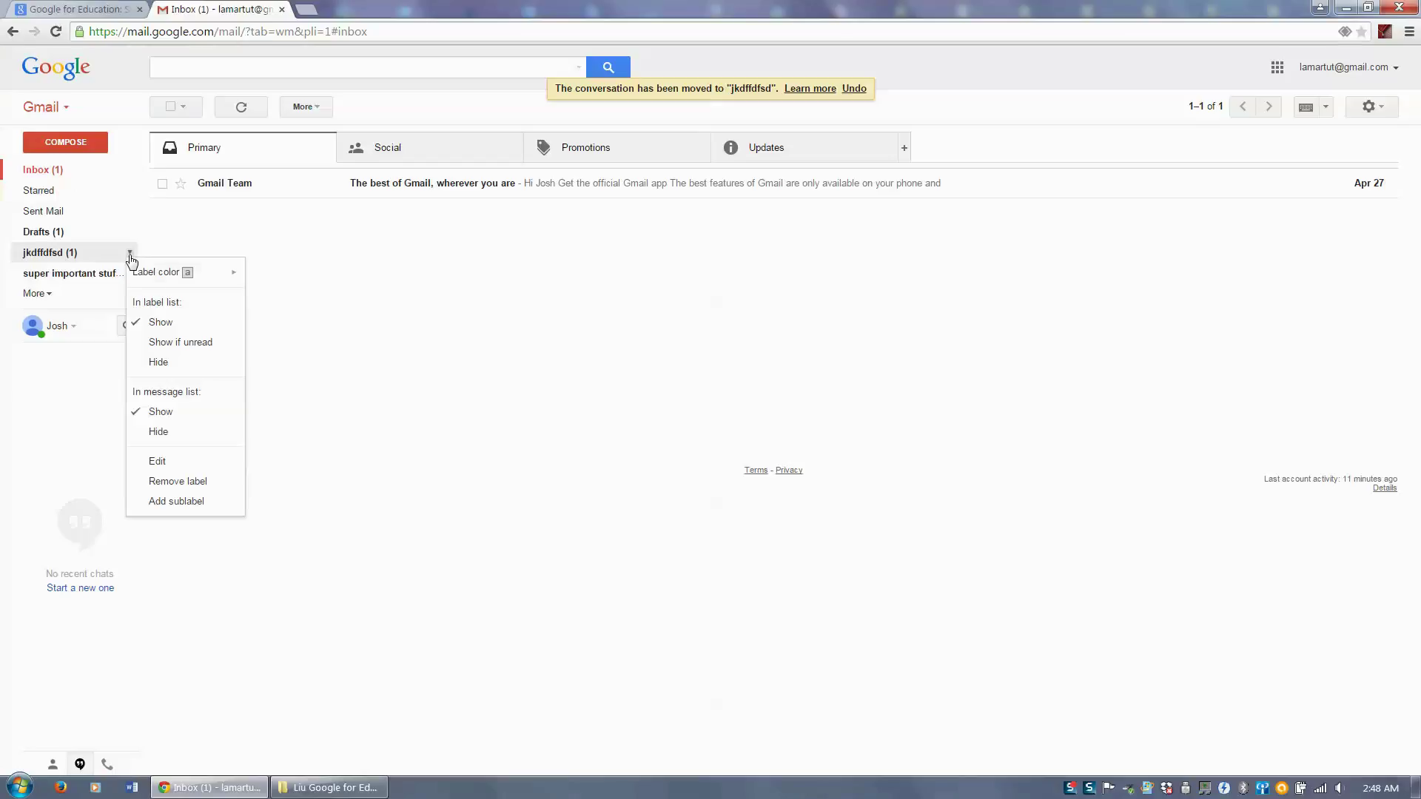
mouse_move(178, 273)
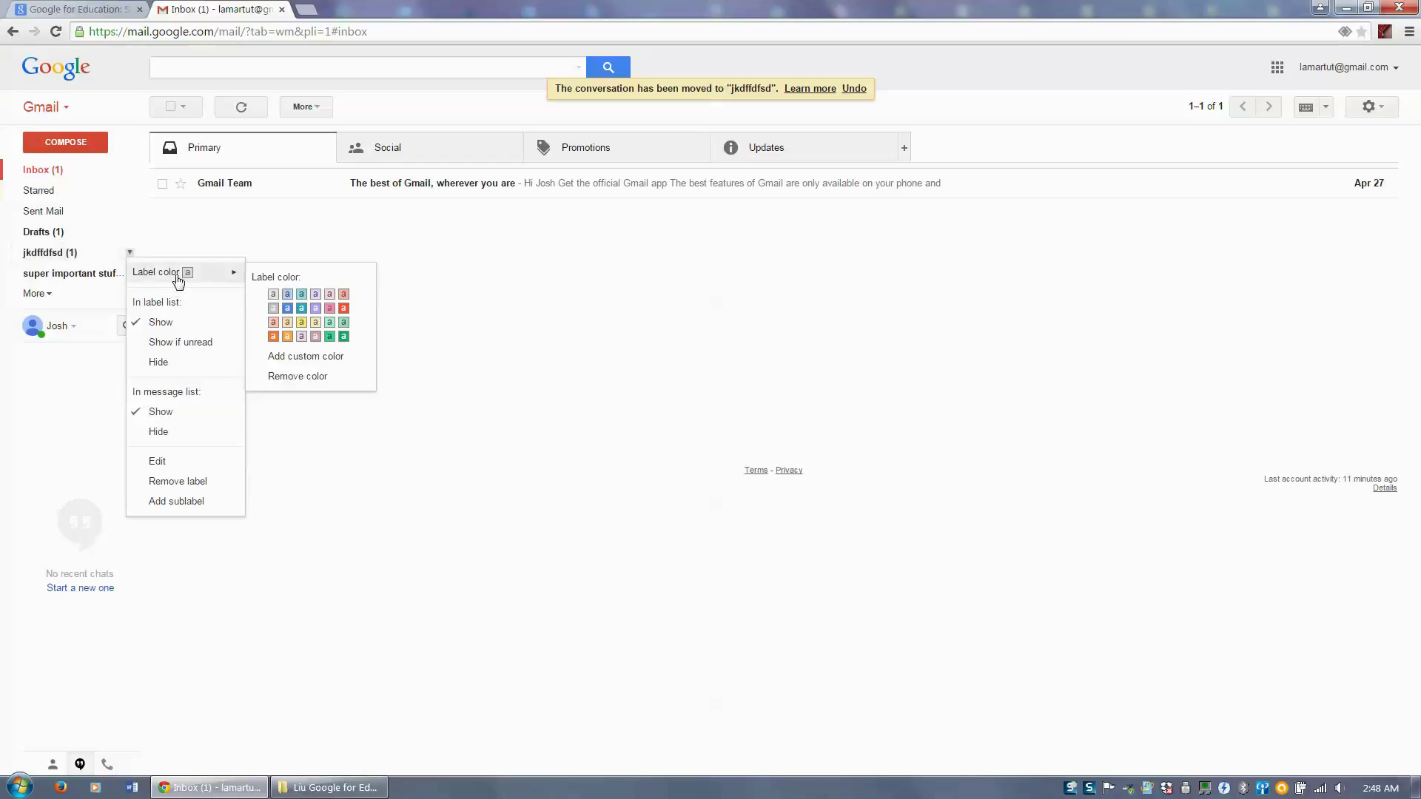
left_click(346, 314)
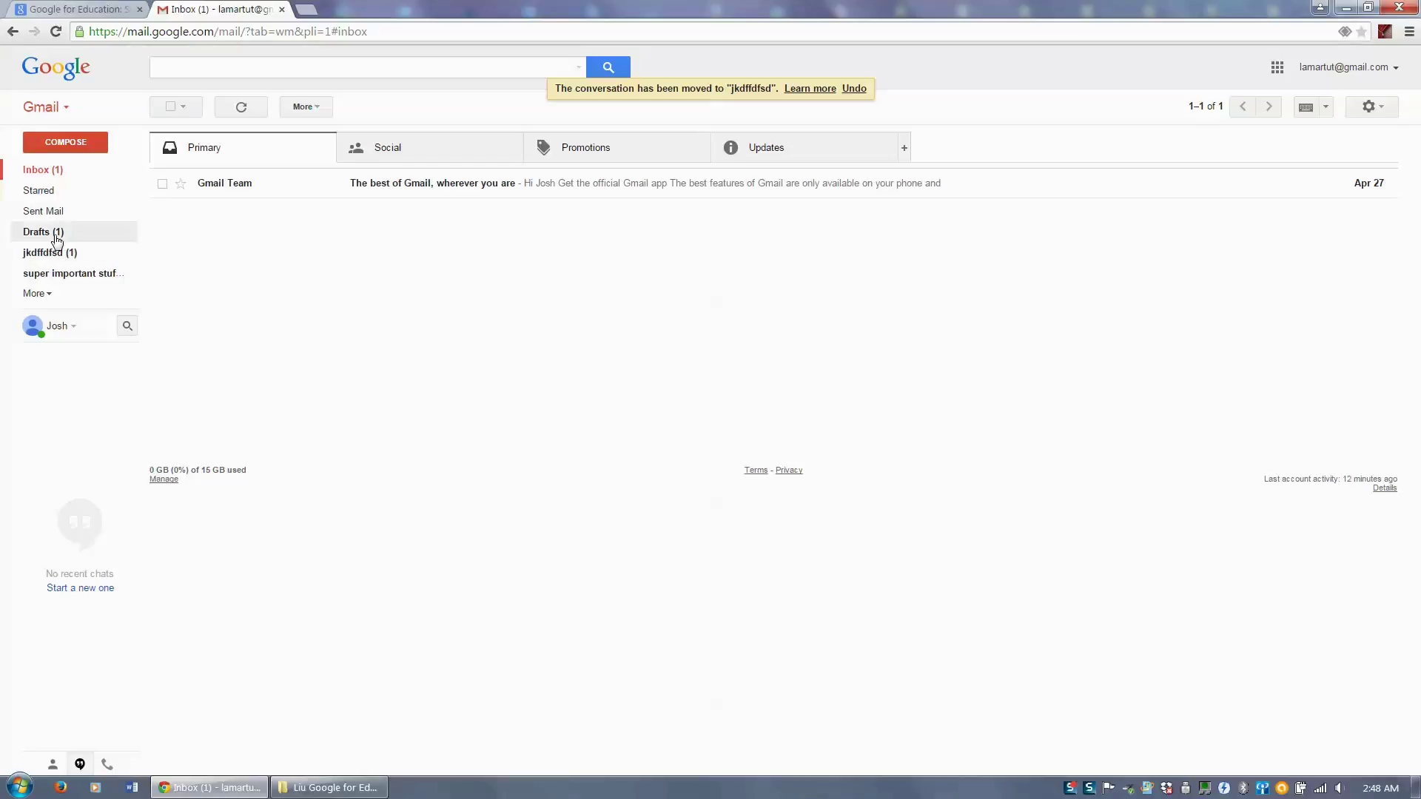
left_click(131, 254)
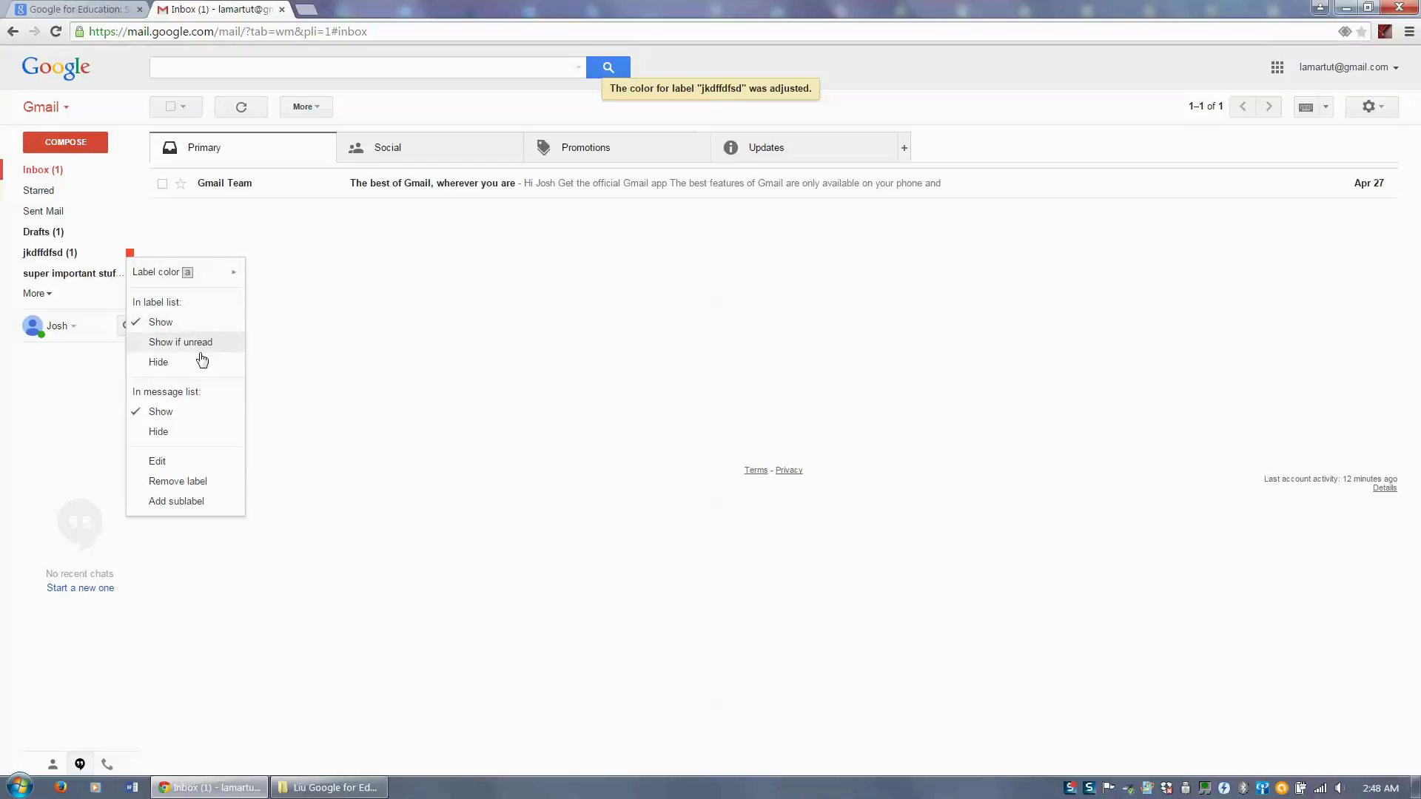
left_click(338, 380)
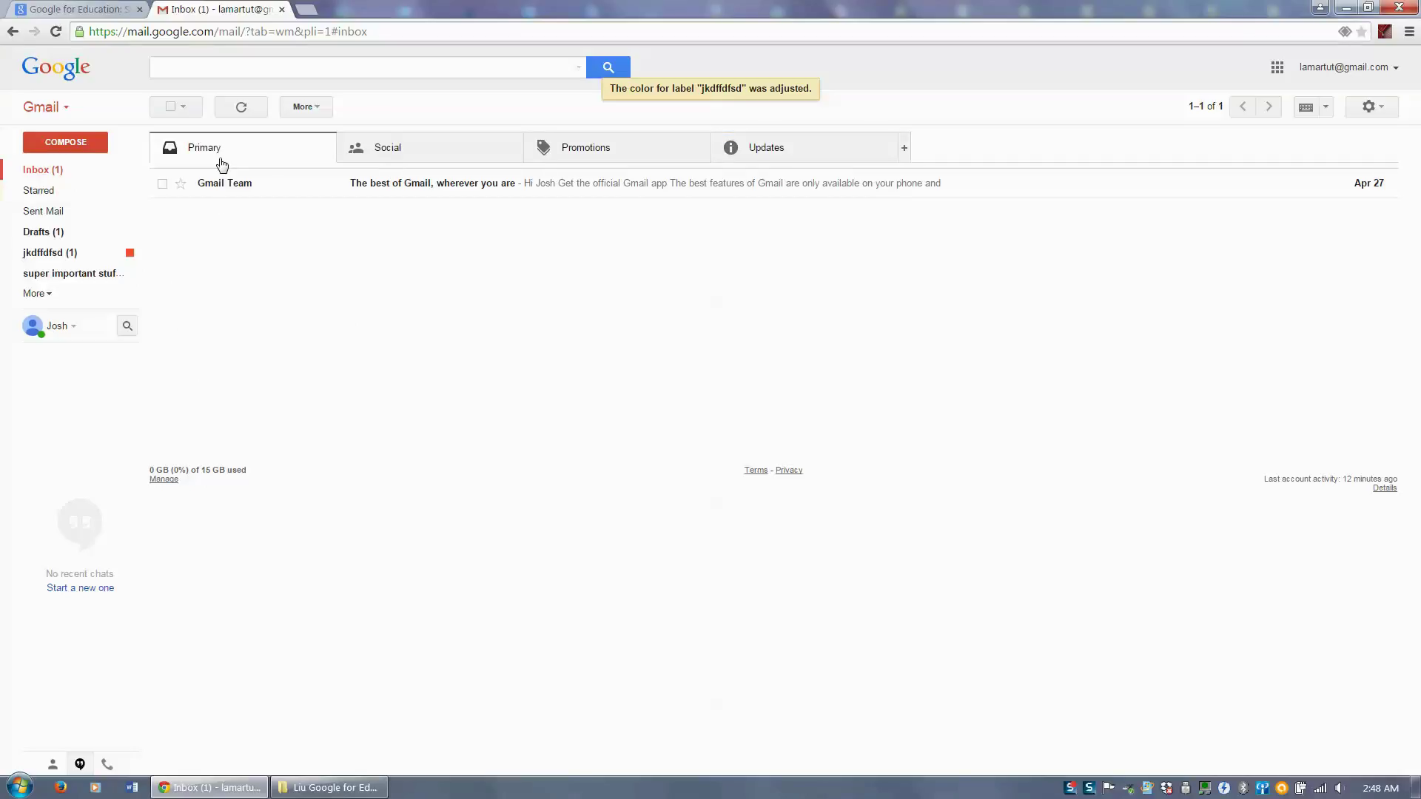
left_click(68, 259)
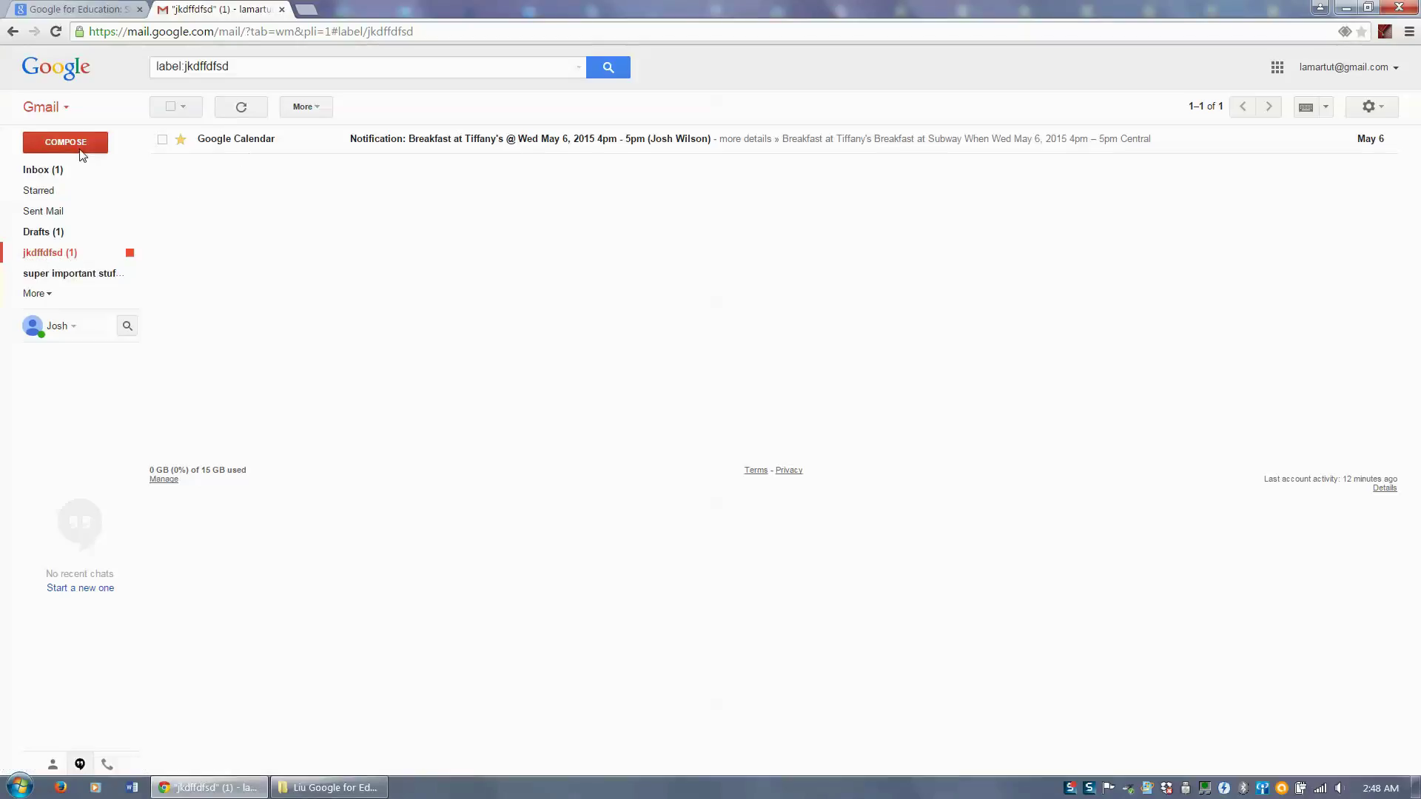
- Apply the jkdffdfsd, super important stuff and Updates labels to the Gmail Team email
left_click(45, 171)
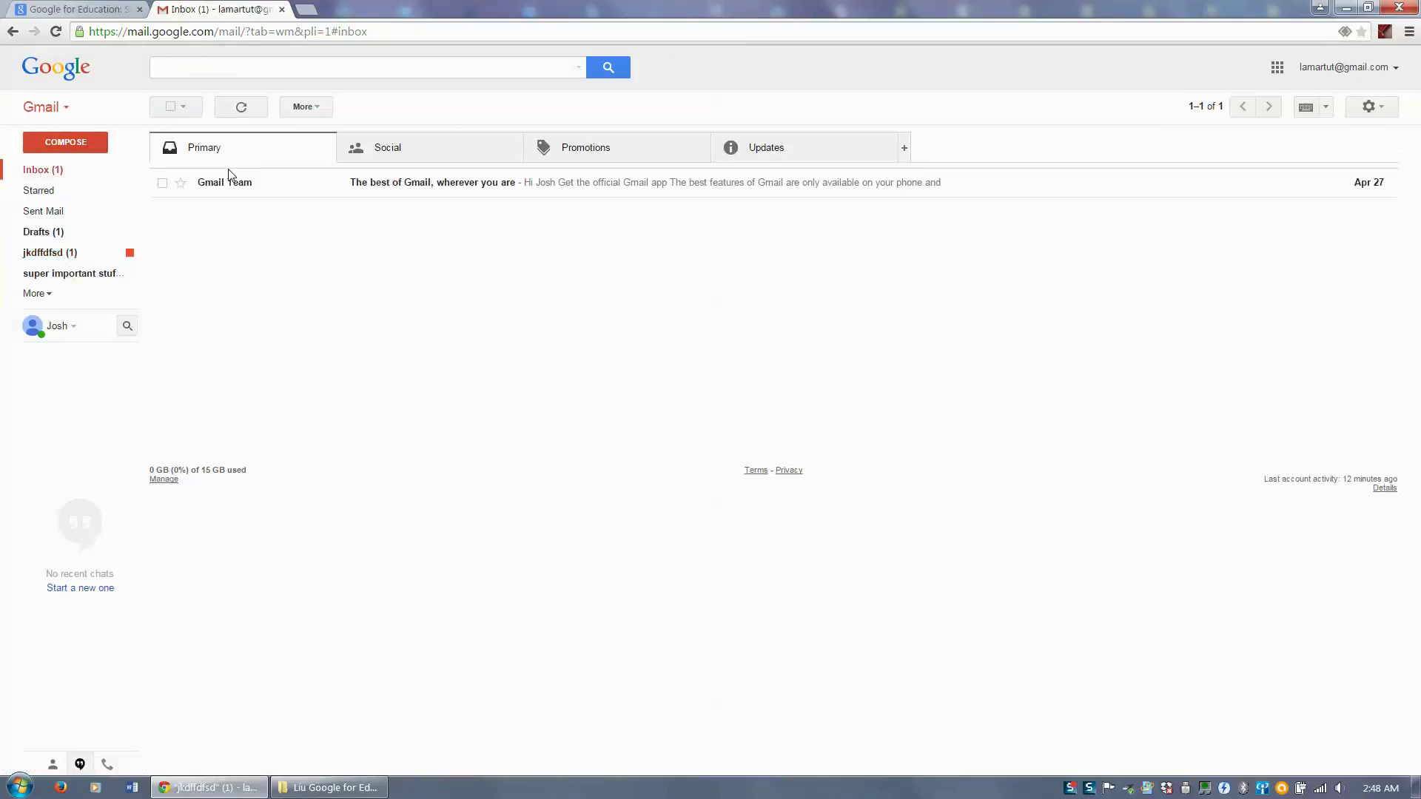
left_click(163, 186)
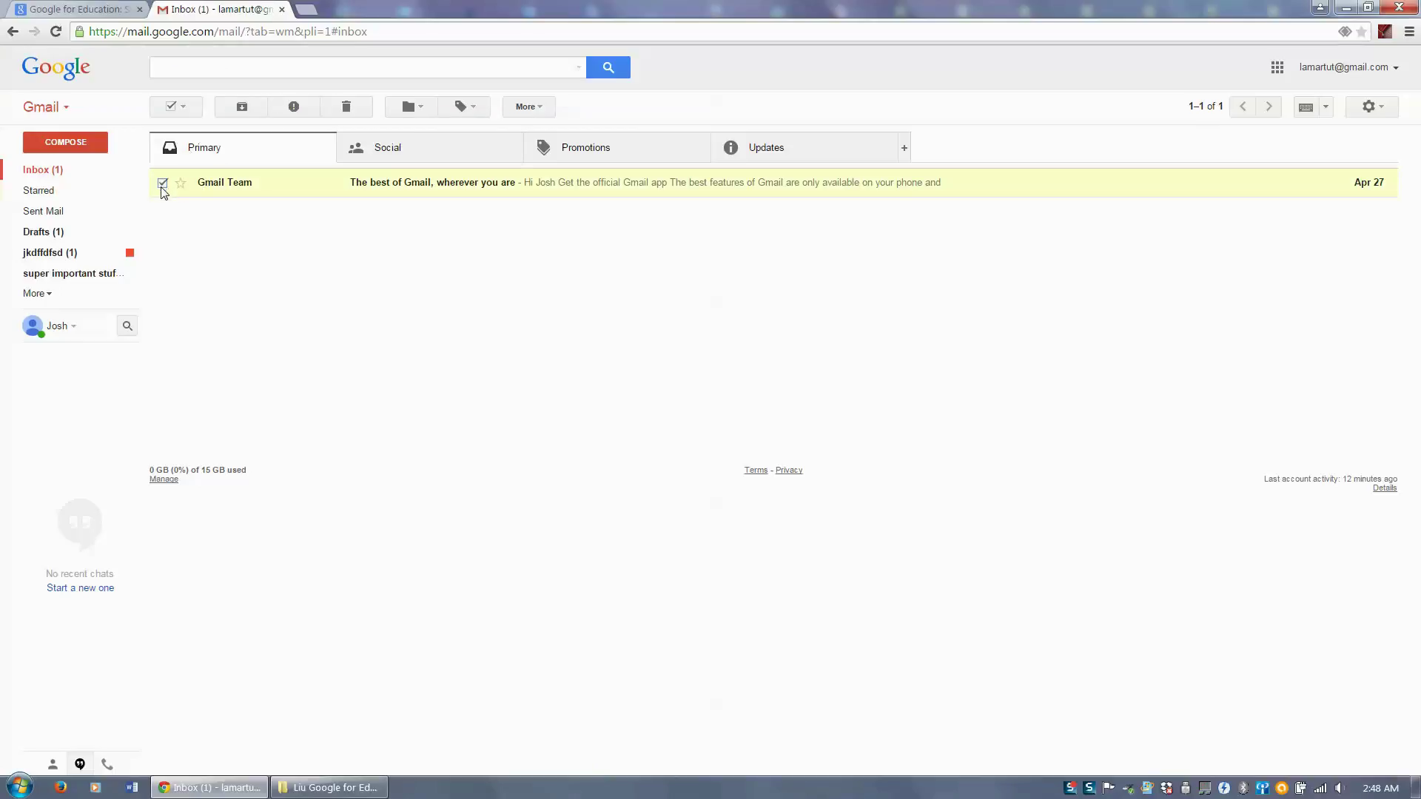
left_click(479, 109)
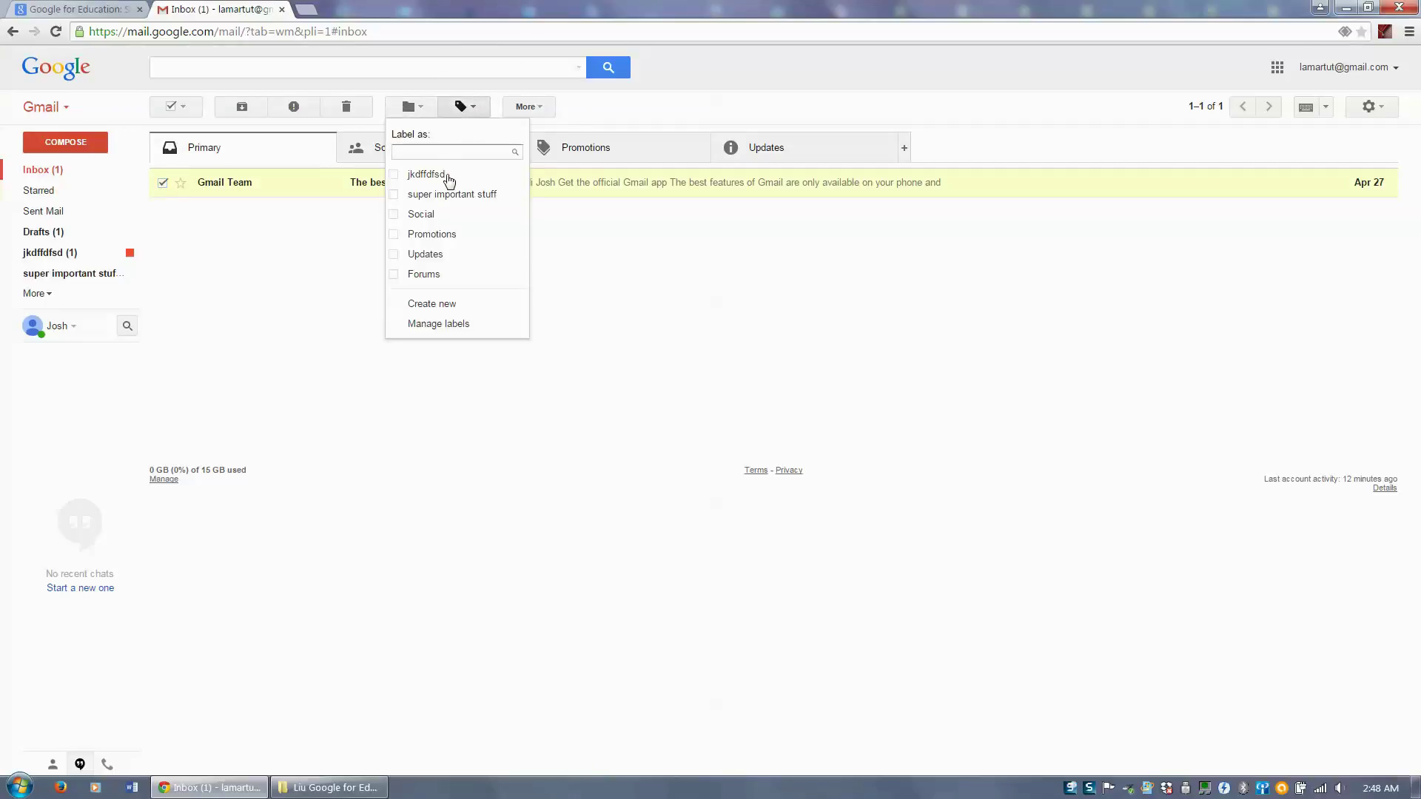
left_click(405, 178)
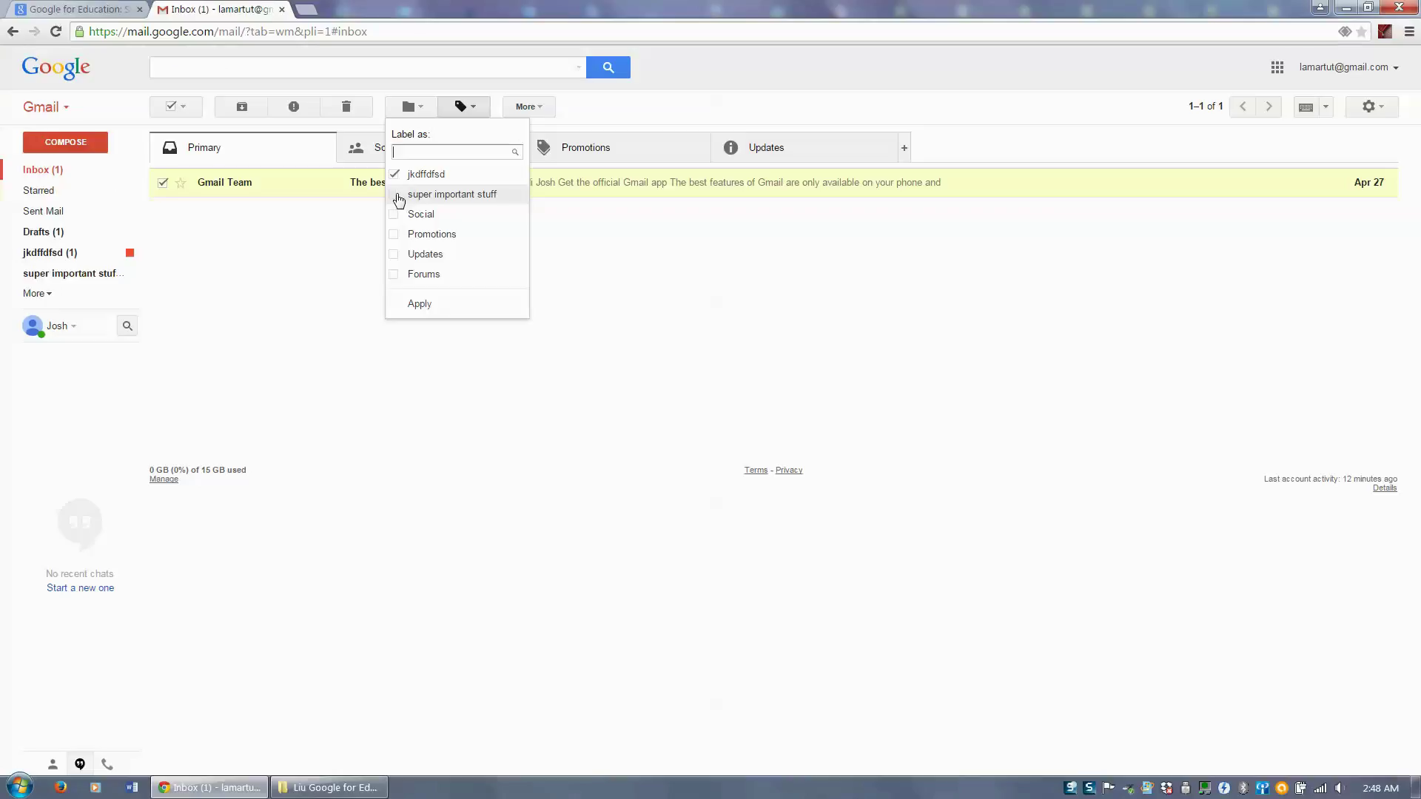
left_click(400, 195)
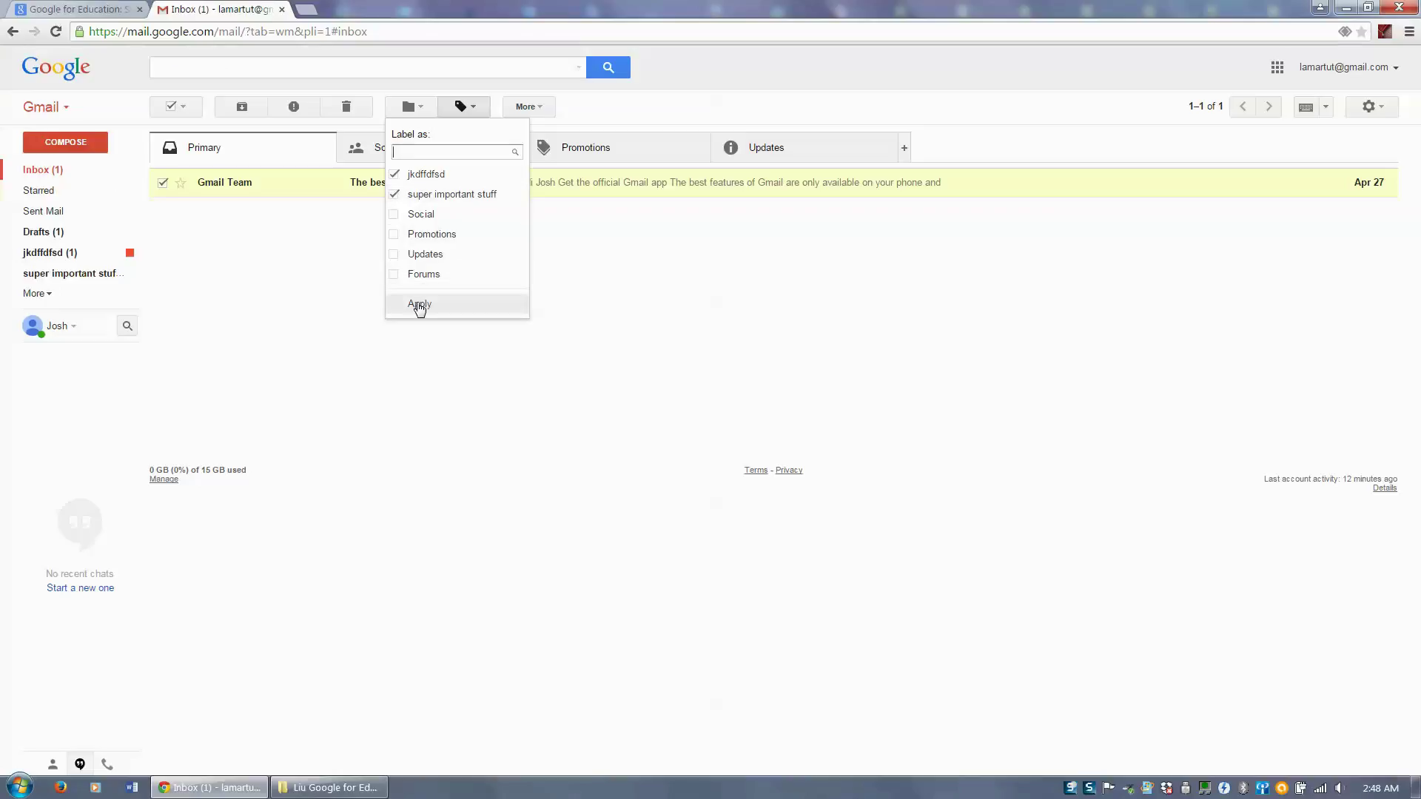
left_click(407, 255)
left_click(422, 305)
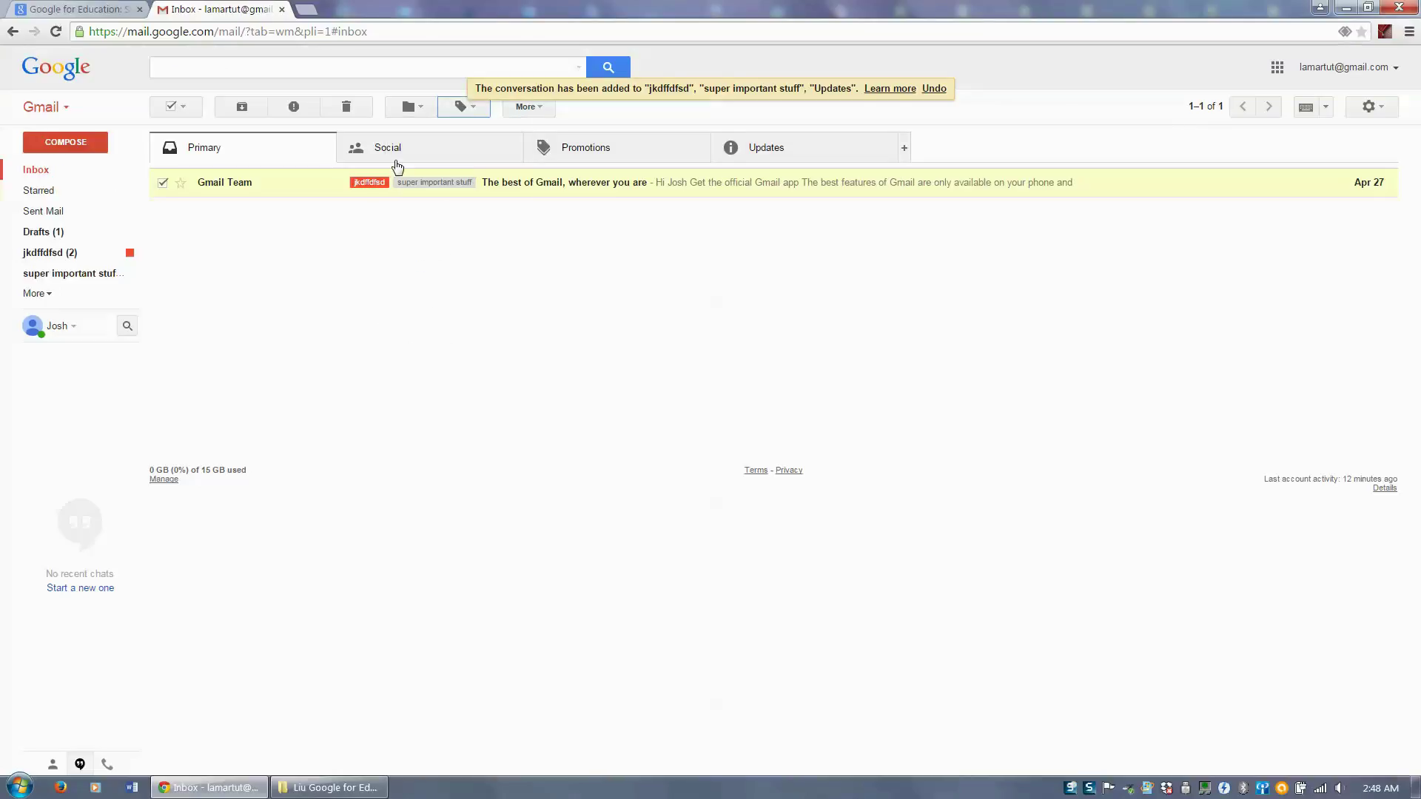
- Glance through the Promotions, Social and Primary categories, then open the jkdffdfsd label
left_click(592, 161)
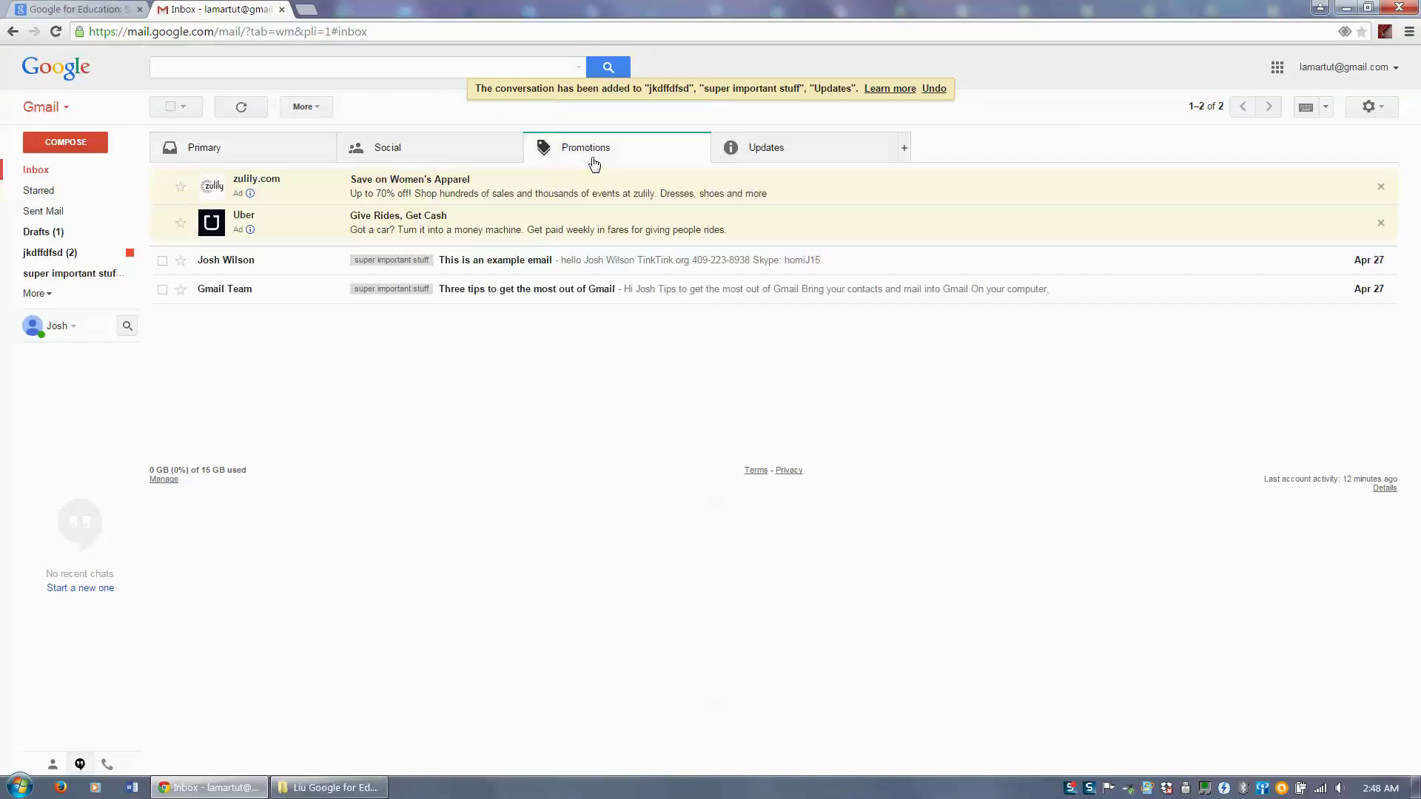
left_click(488, 157)
left_click(282, 151)
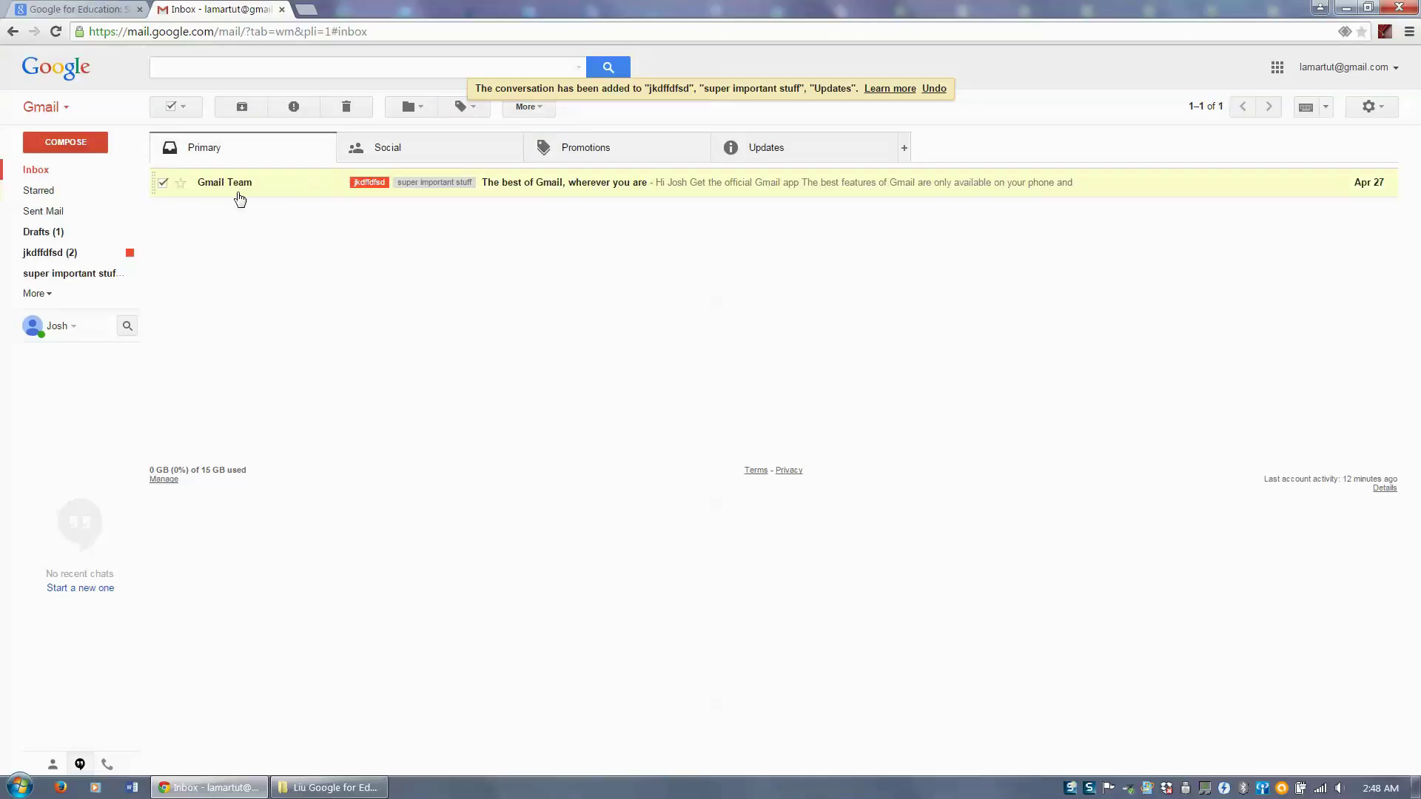
left_click(46, 252)
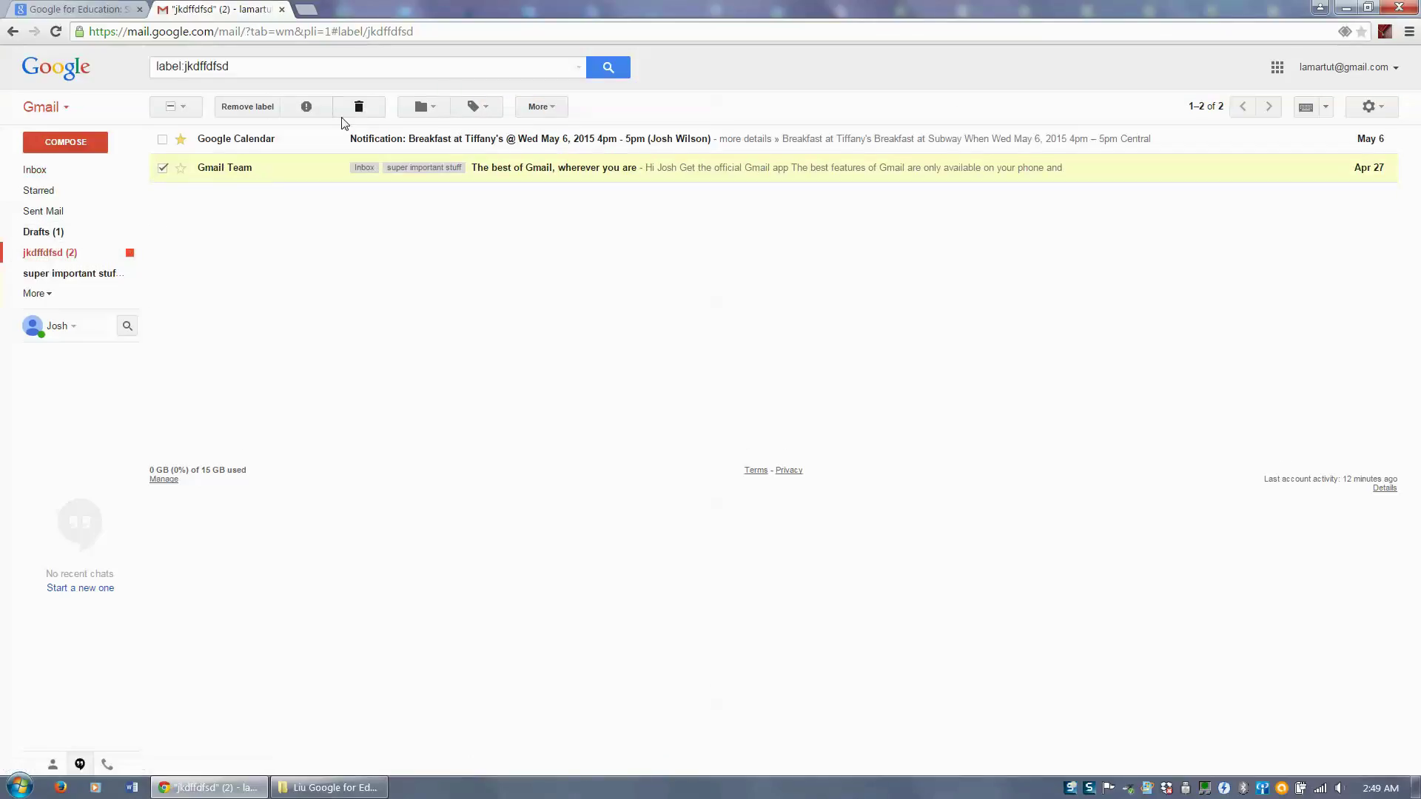
- View the super important stuff label, return to the inbox, and expand the extra mailboxes
left_click(72, 274)
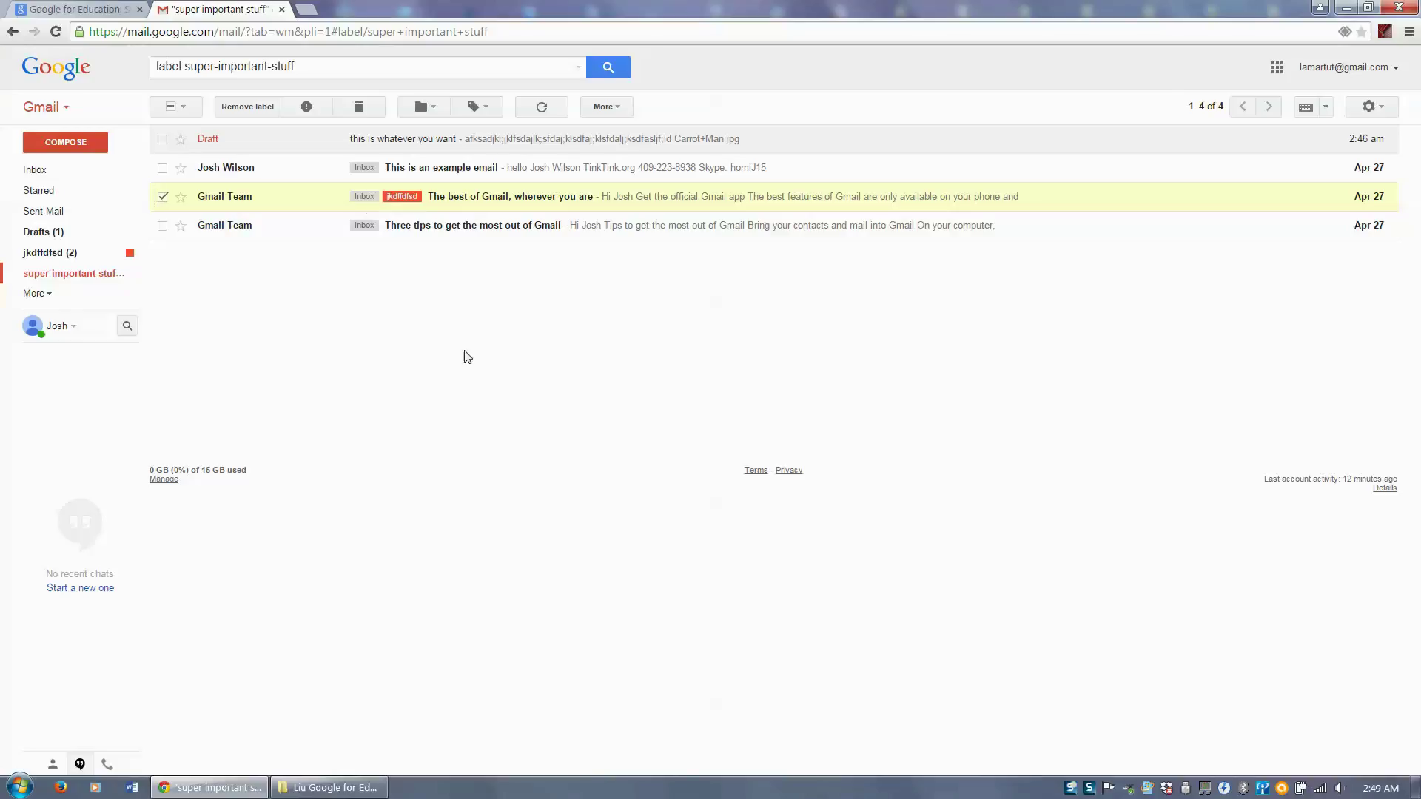
left_click(65, 173)
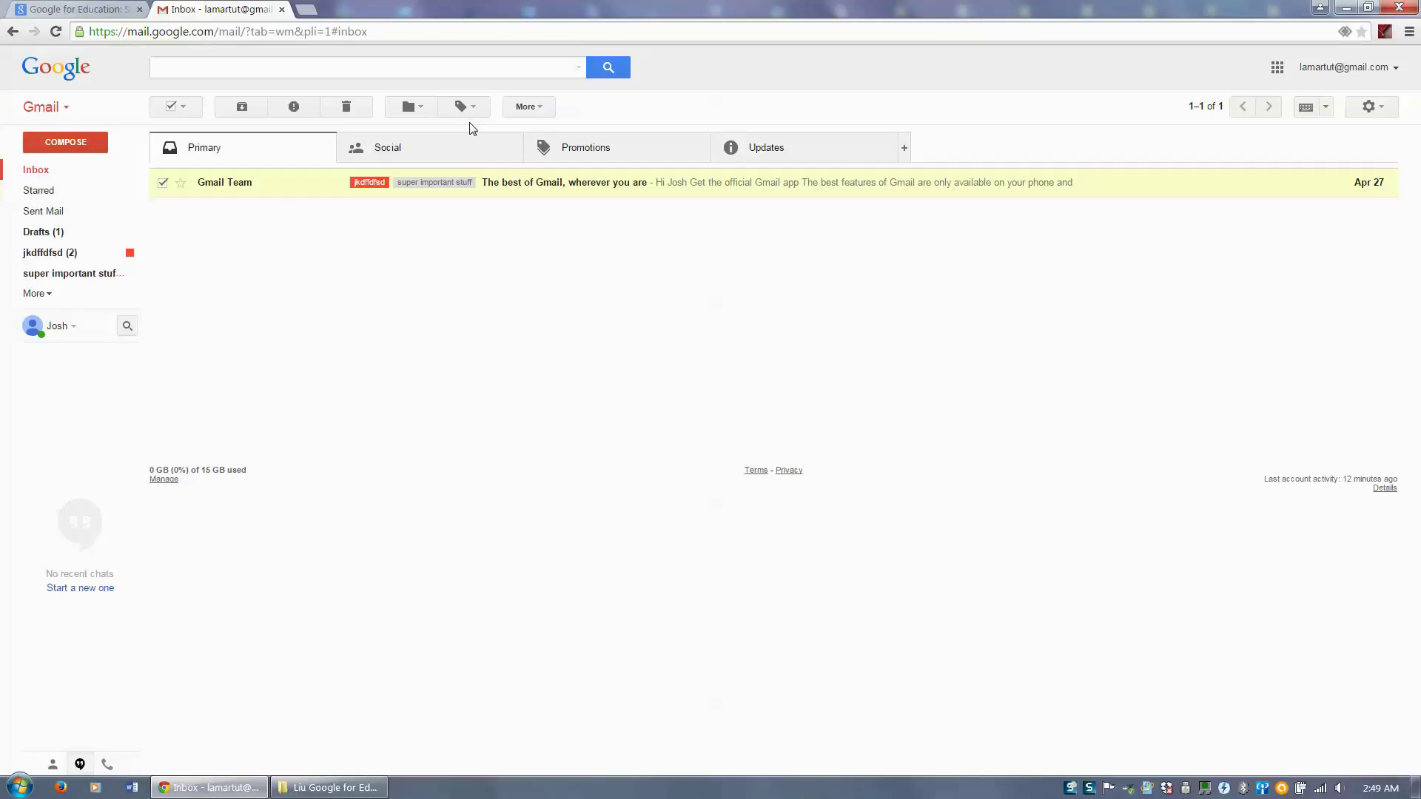
left_click(44, 295)
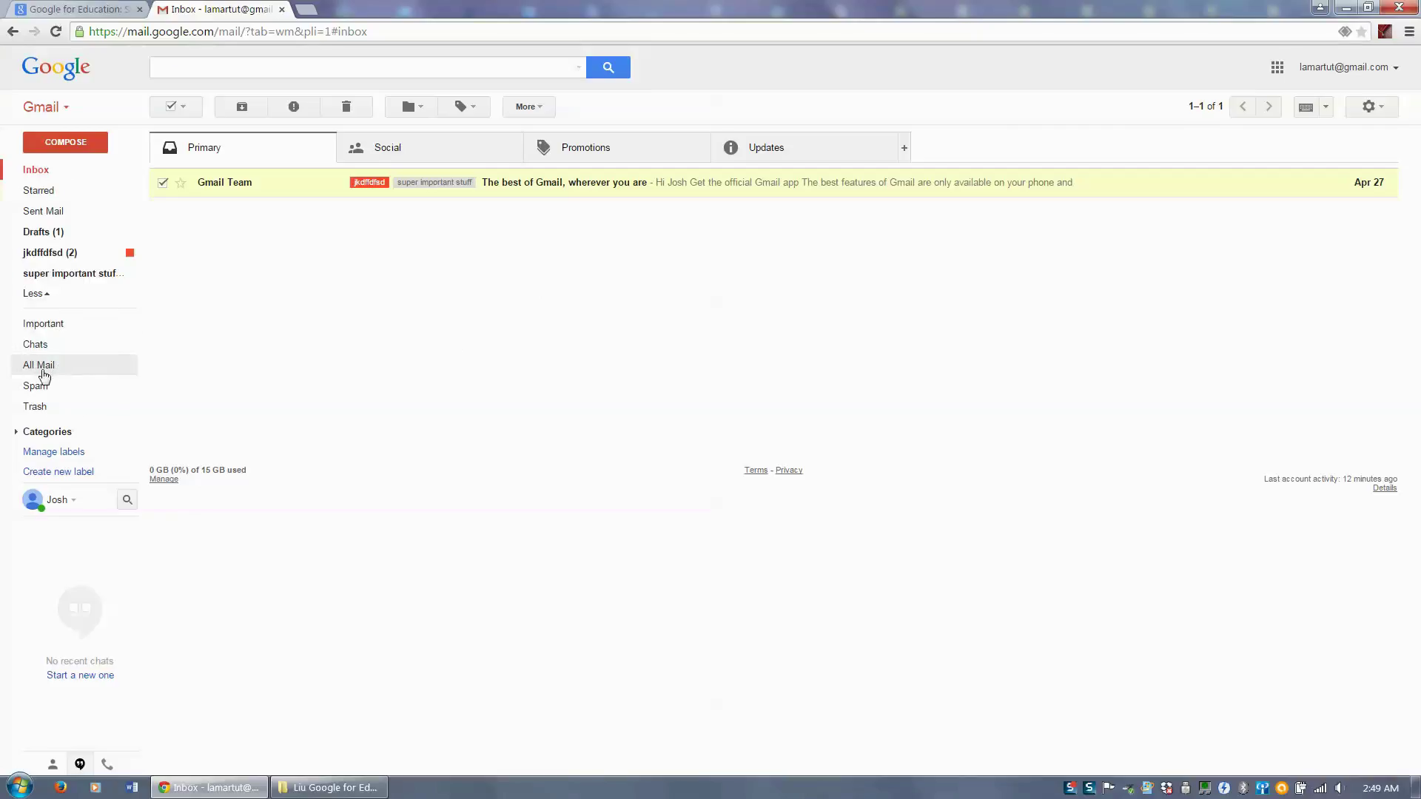
- Look through All Mail, Spam and Trash, then open the jkdffdfsd label
left_click(42, 366)
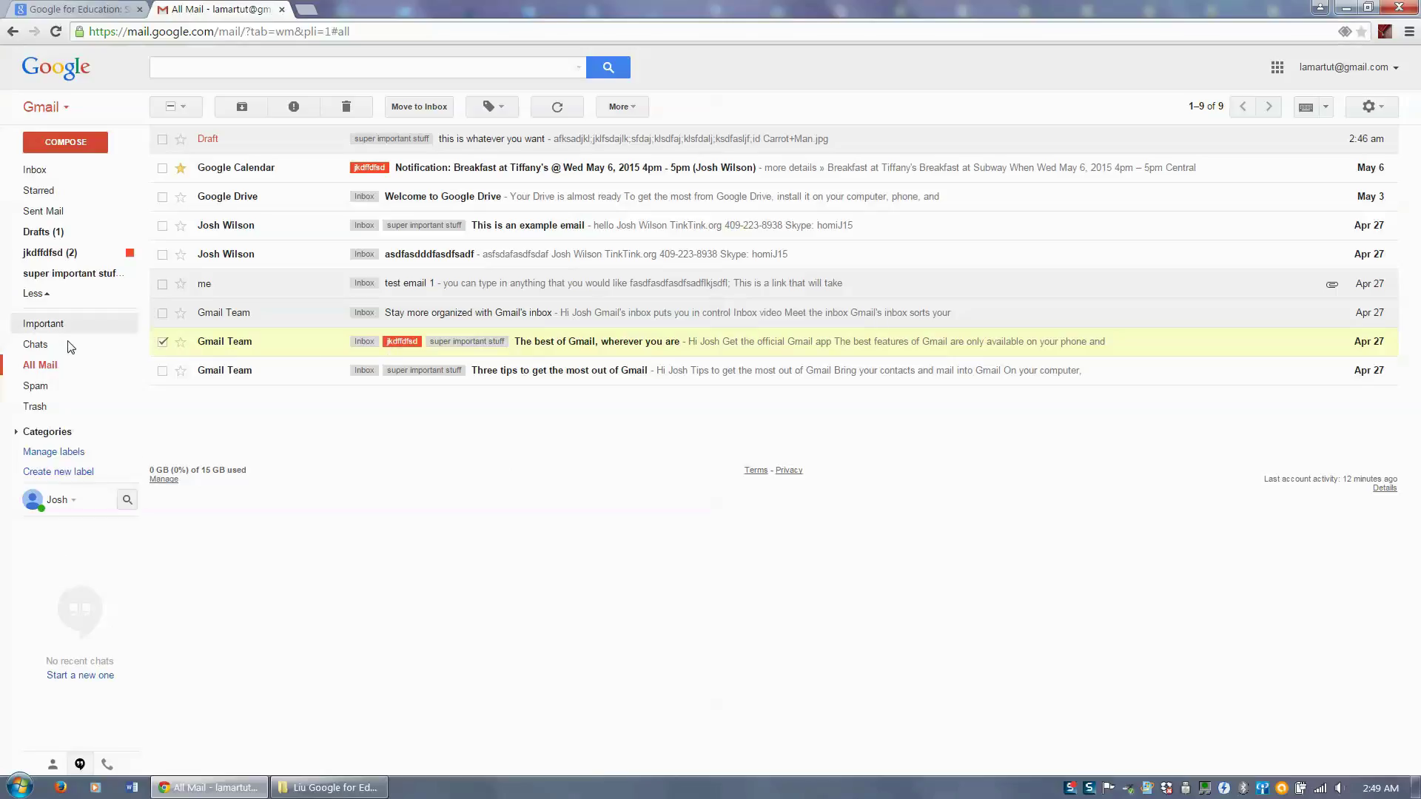
left_click(34, 391)
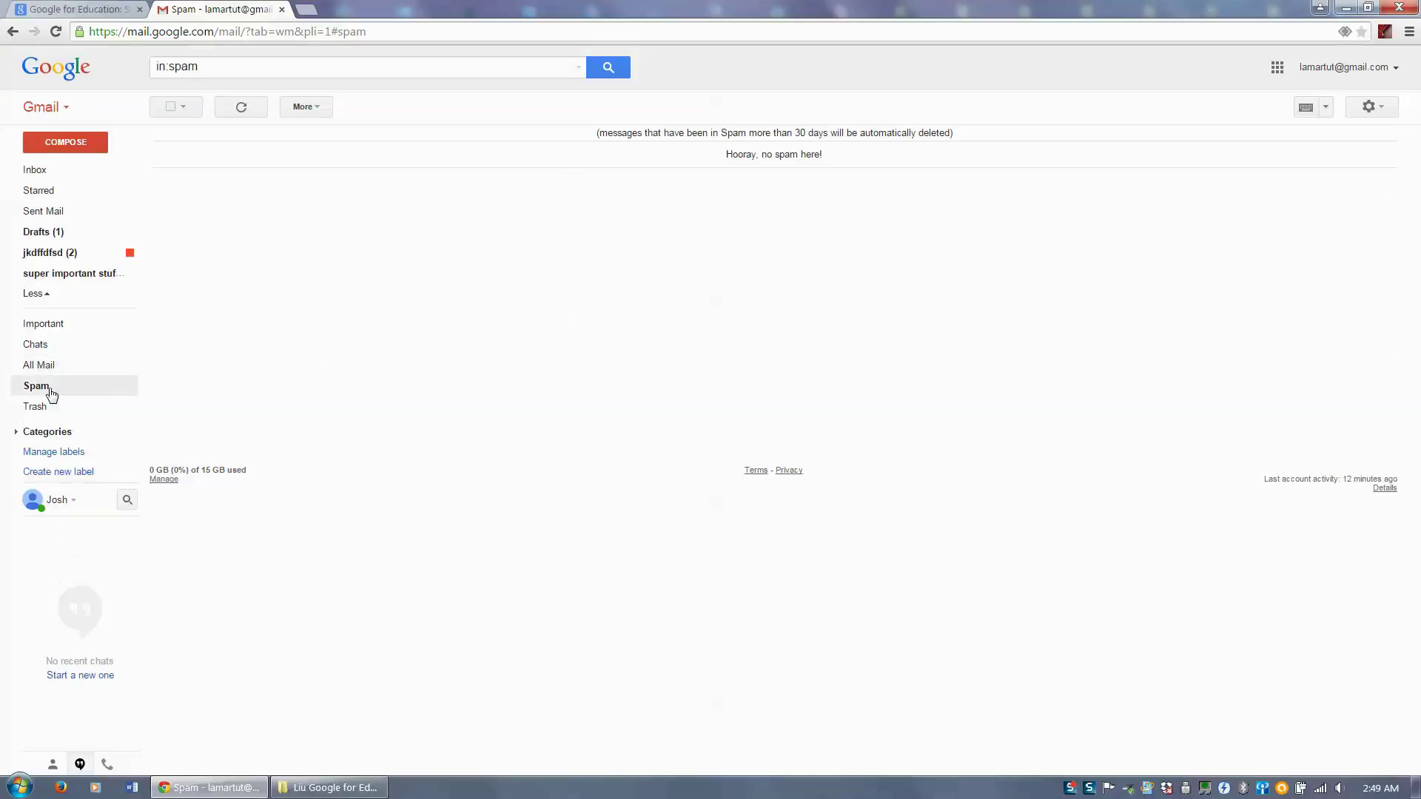
left_click(47, 413)
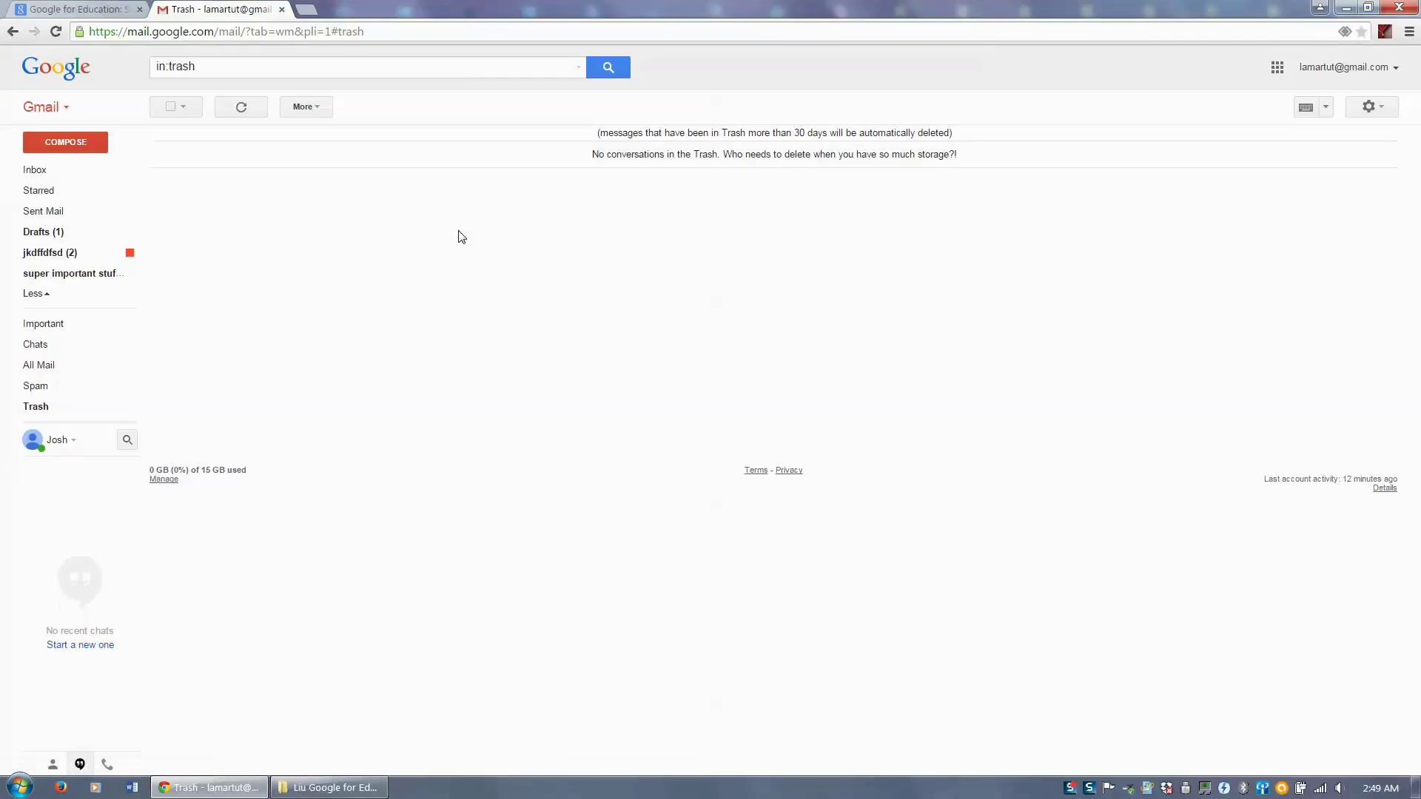
mouse_move(62, 194)
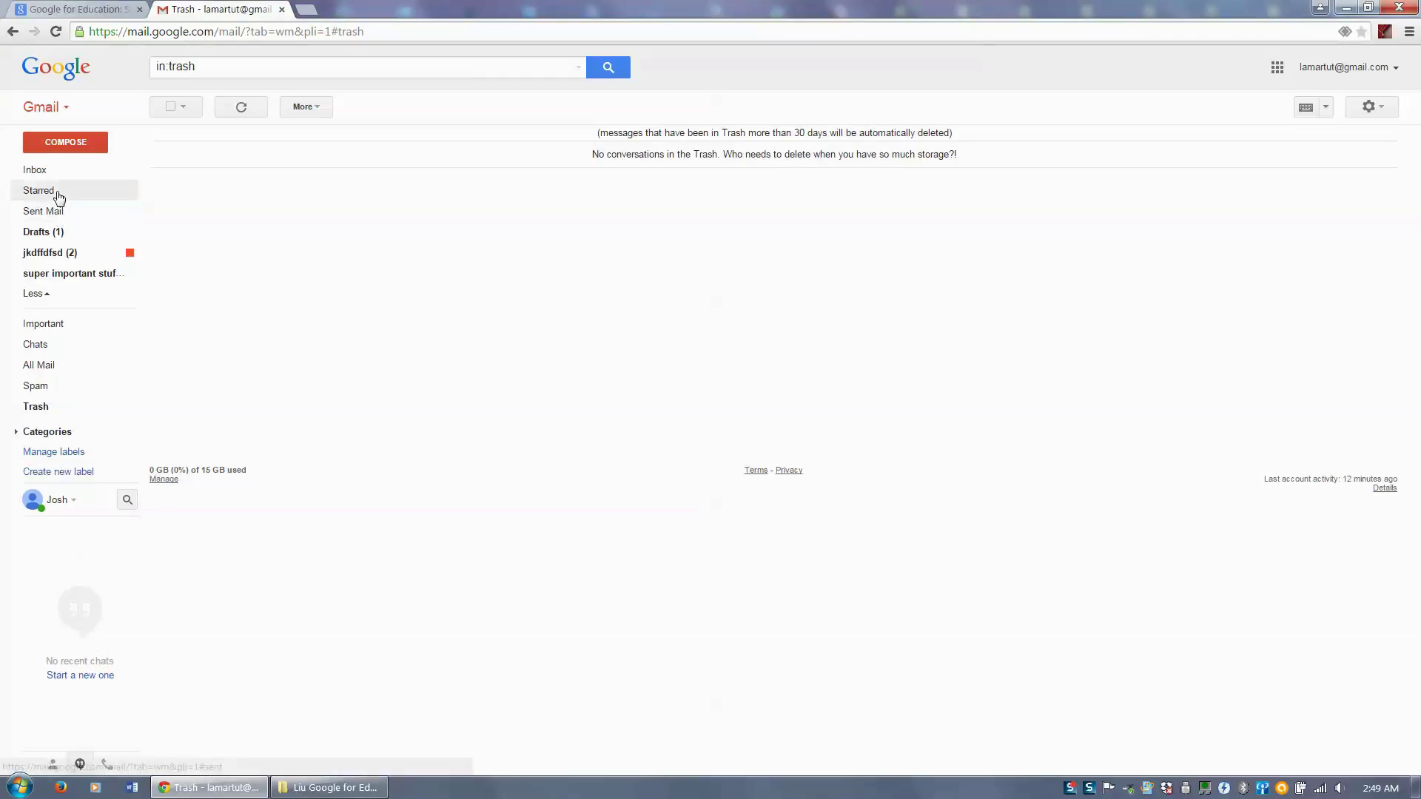
left_click(62, 251)
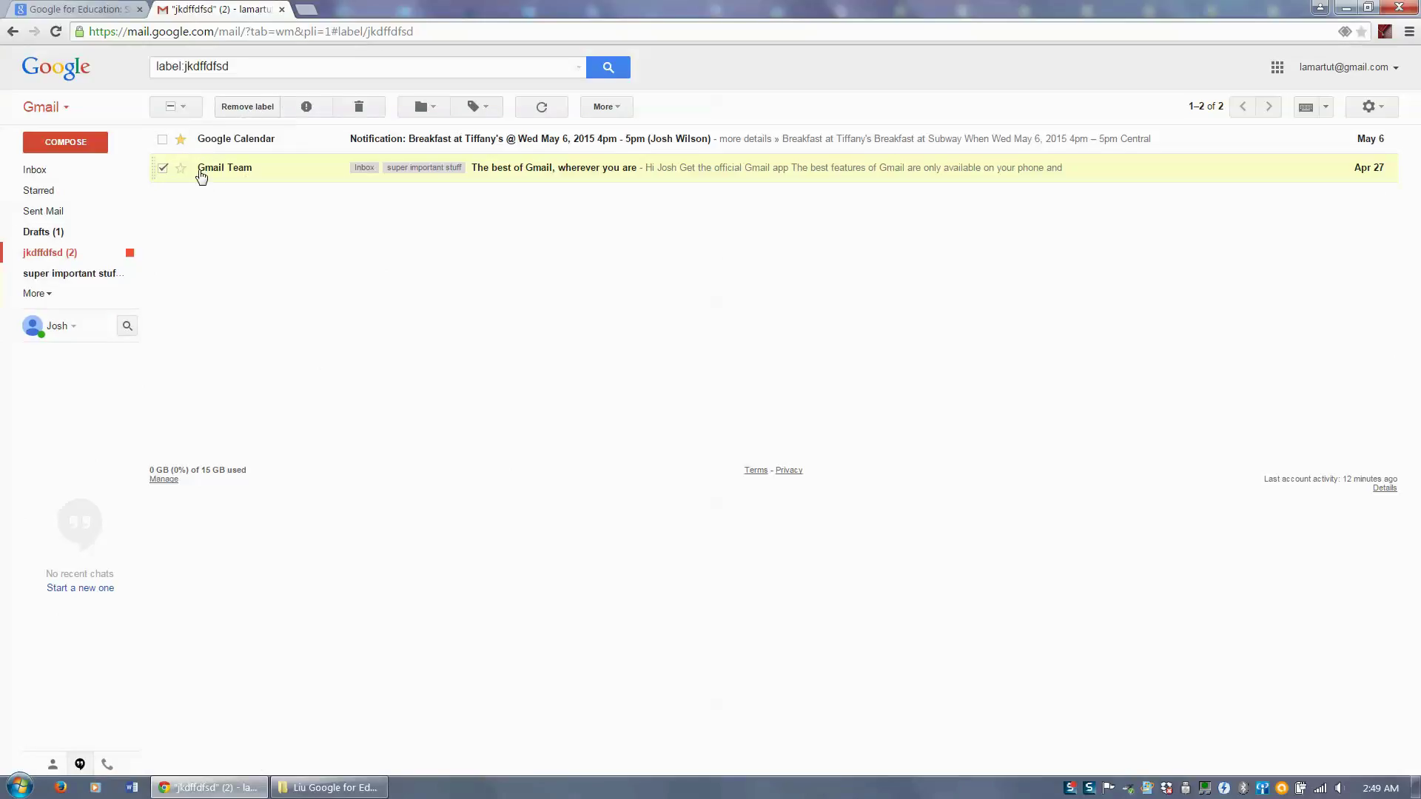
- Delete the Gmail Team conversation and select it in the Trash
left_click(364, 107)
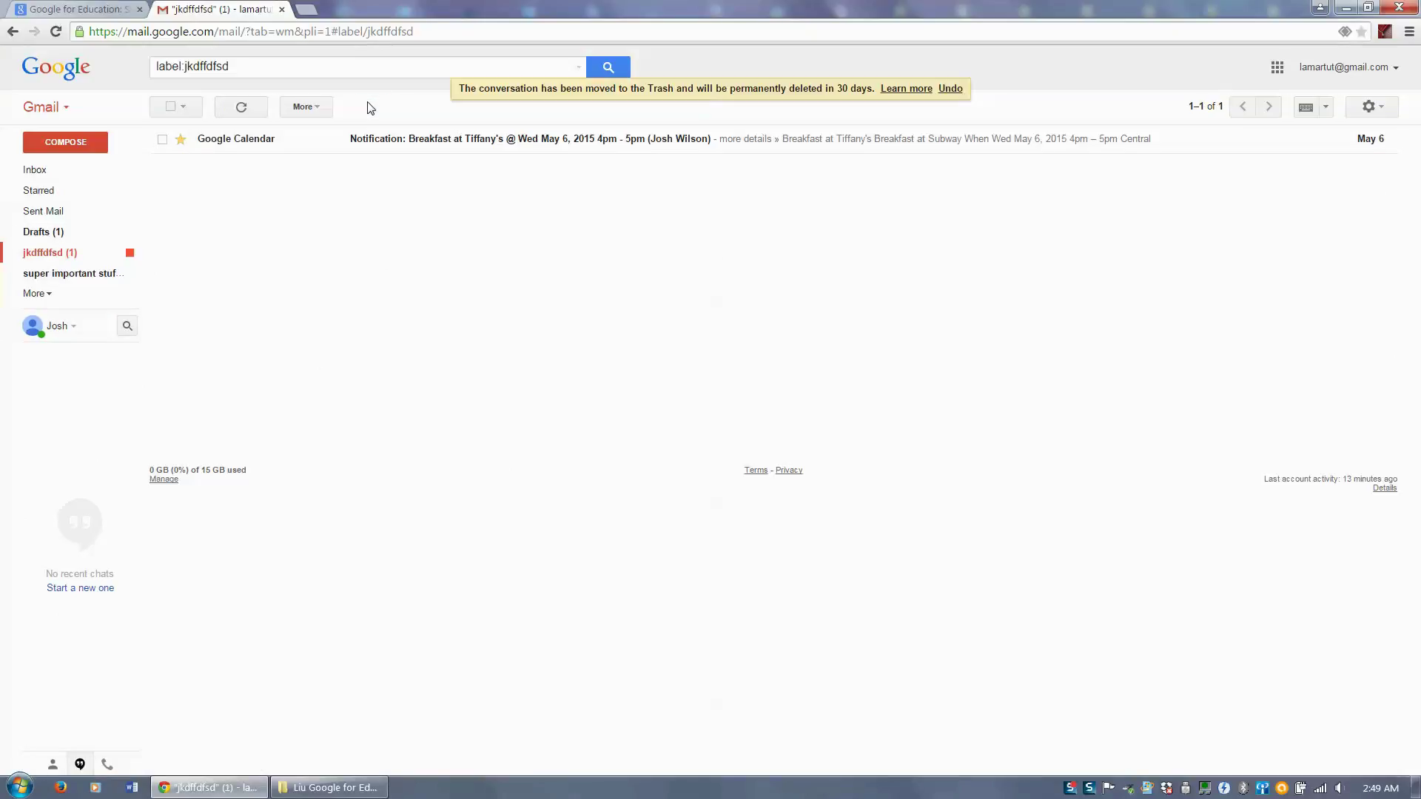
left_click(53, 294)
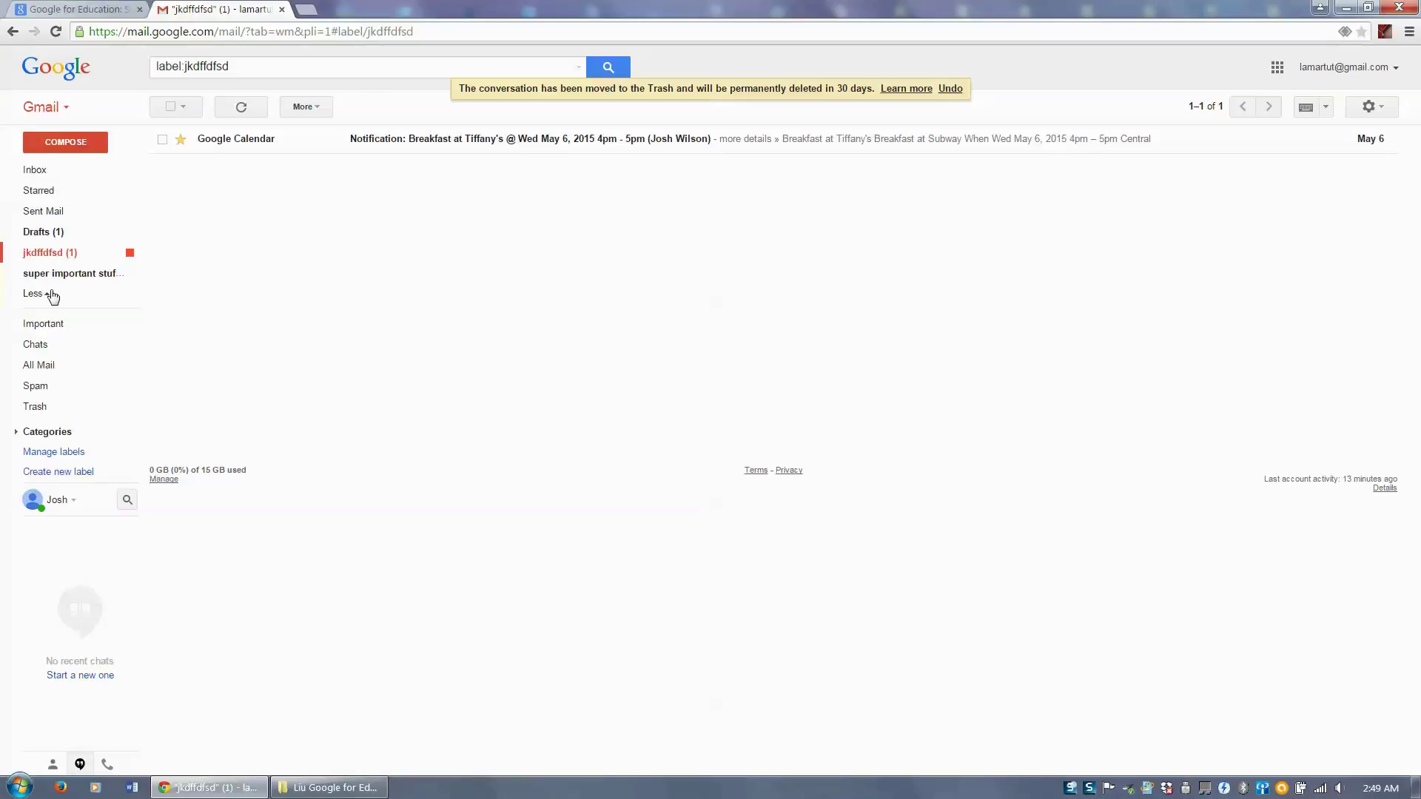
left_click(33, 409)
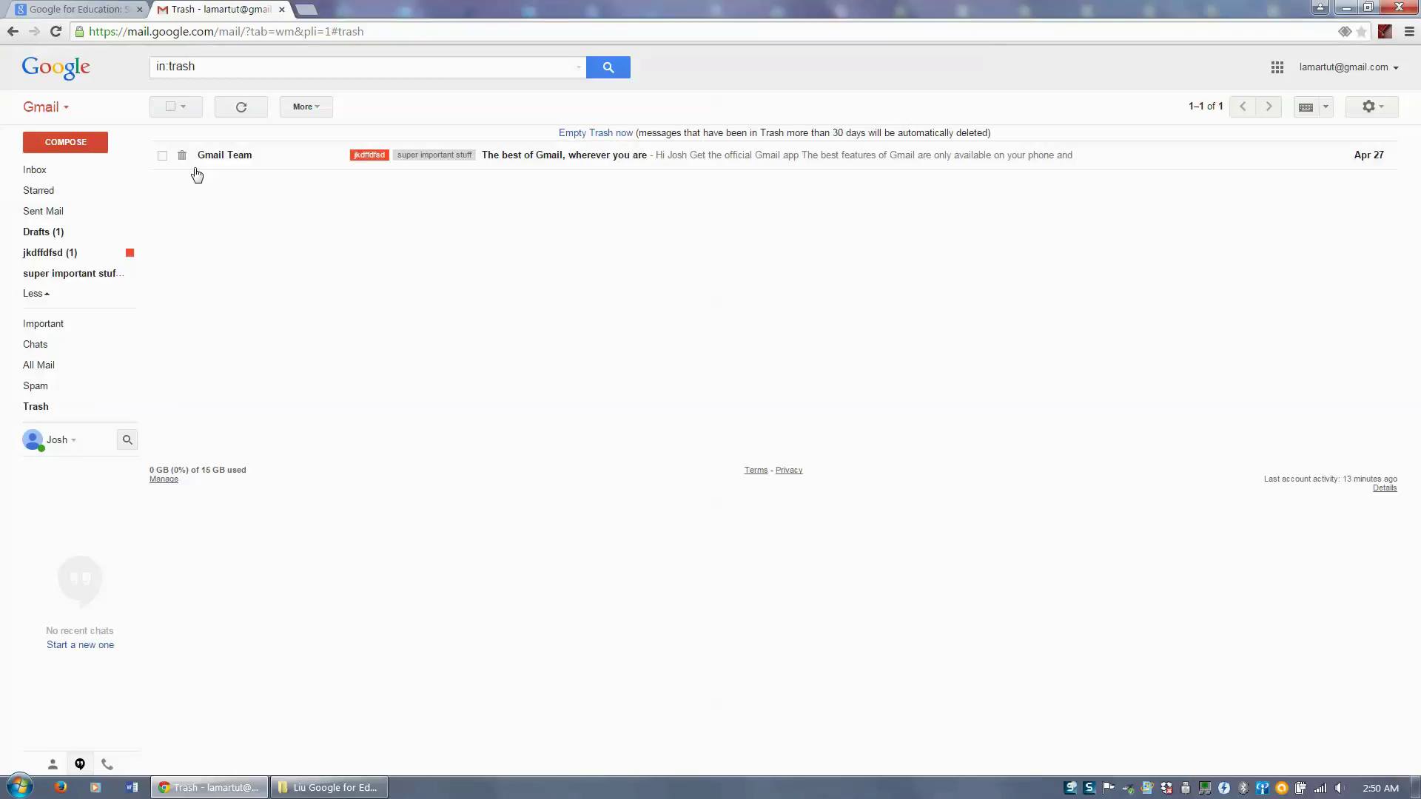
left_click(163, 157)
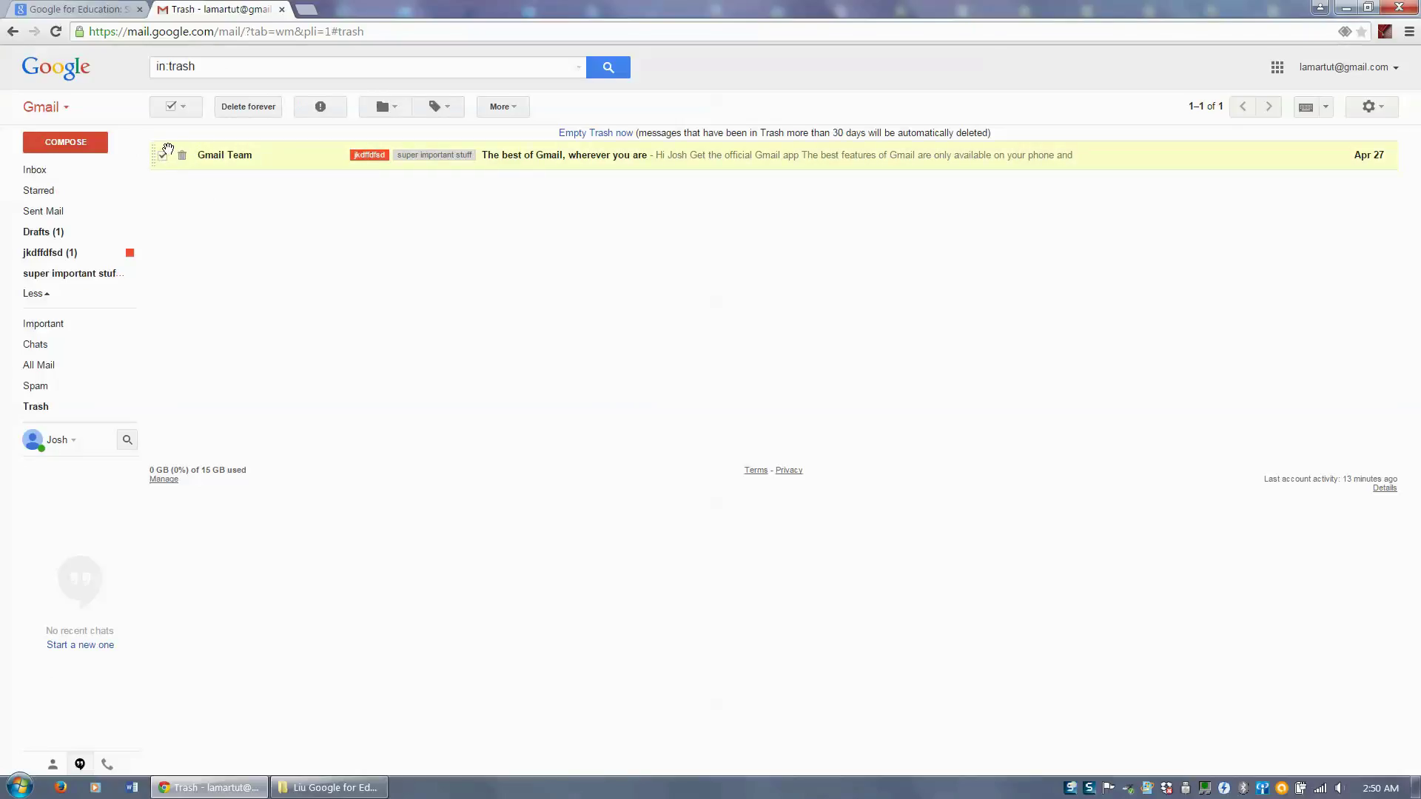
- Move the Gmail Team message from Trash back to the Inbox and view the inbox
left_click(164, 158)
left_click(513, 112)
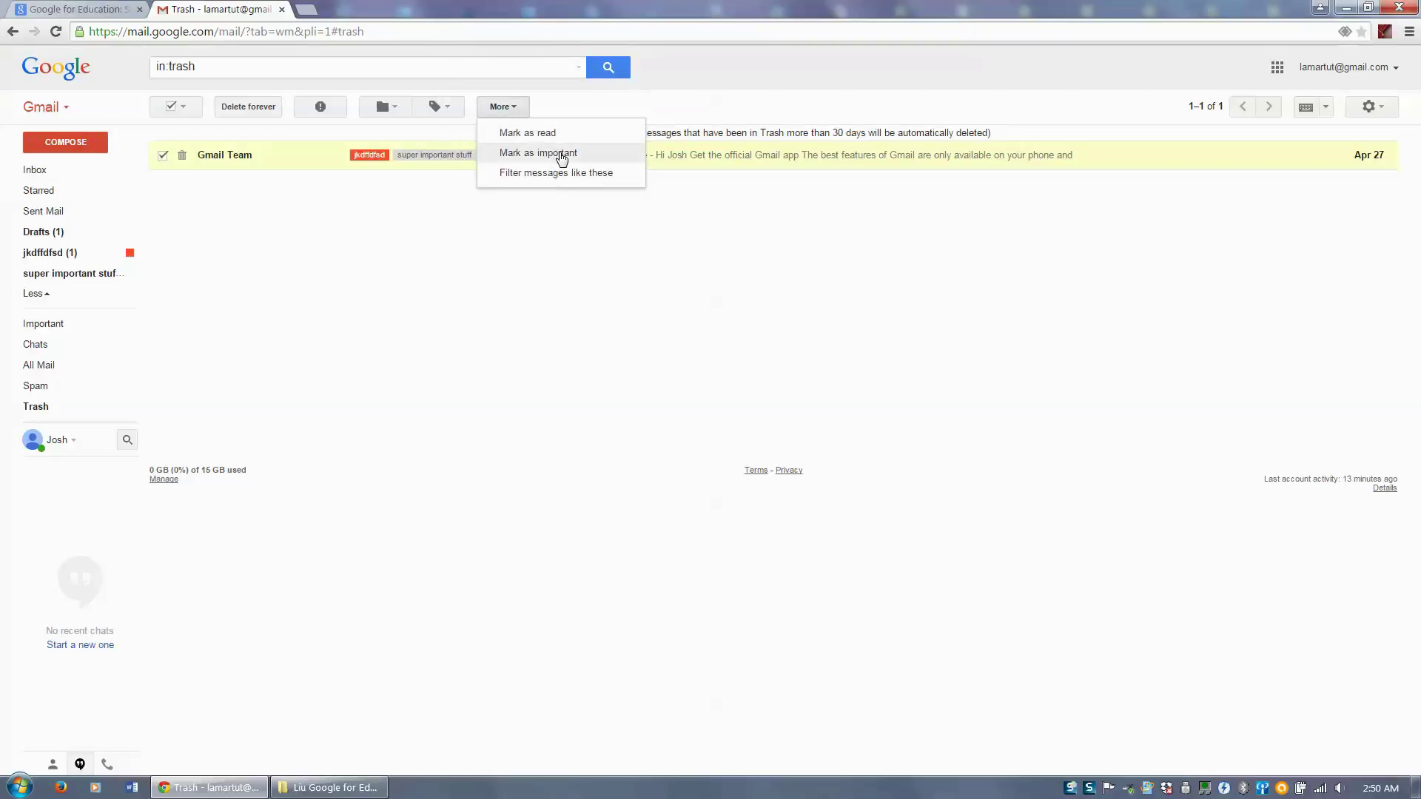
left_click(535, 204)
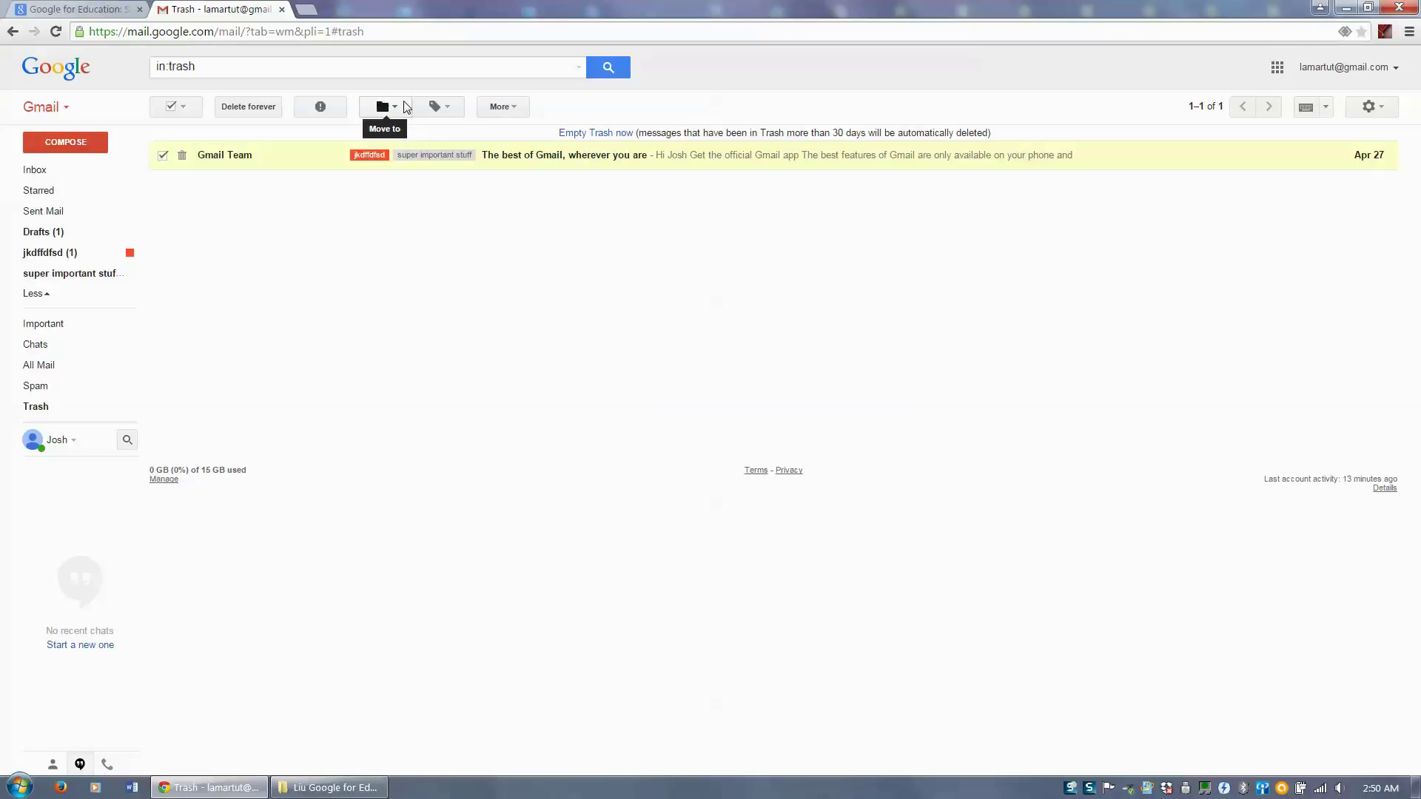
left_click(404, 107)
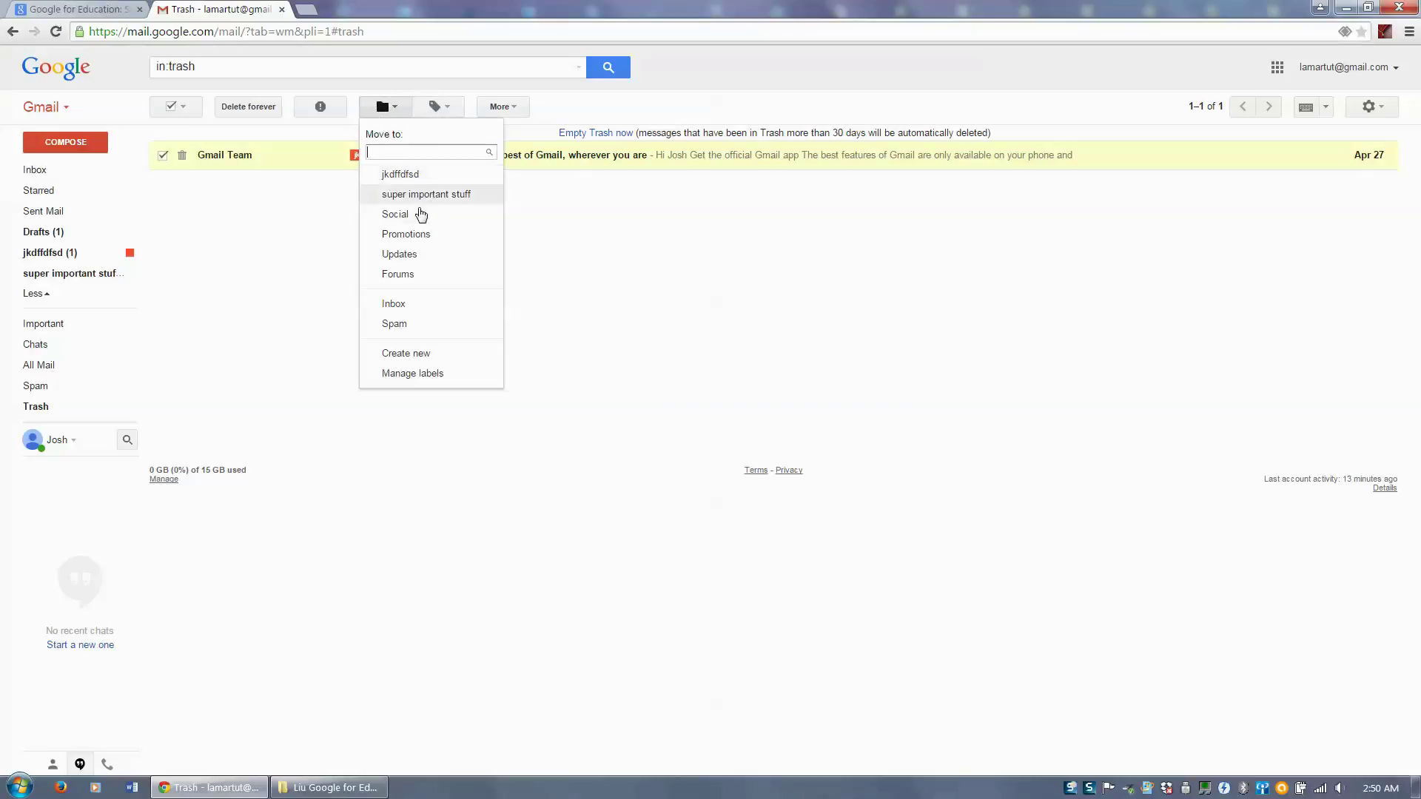
left_click(396, 304)
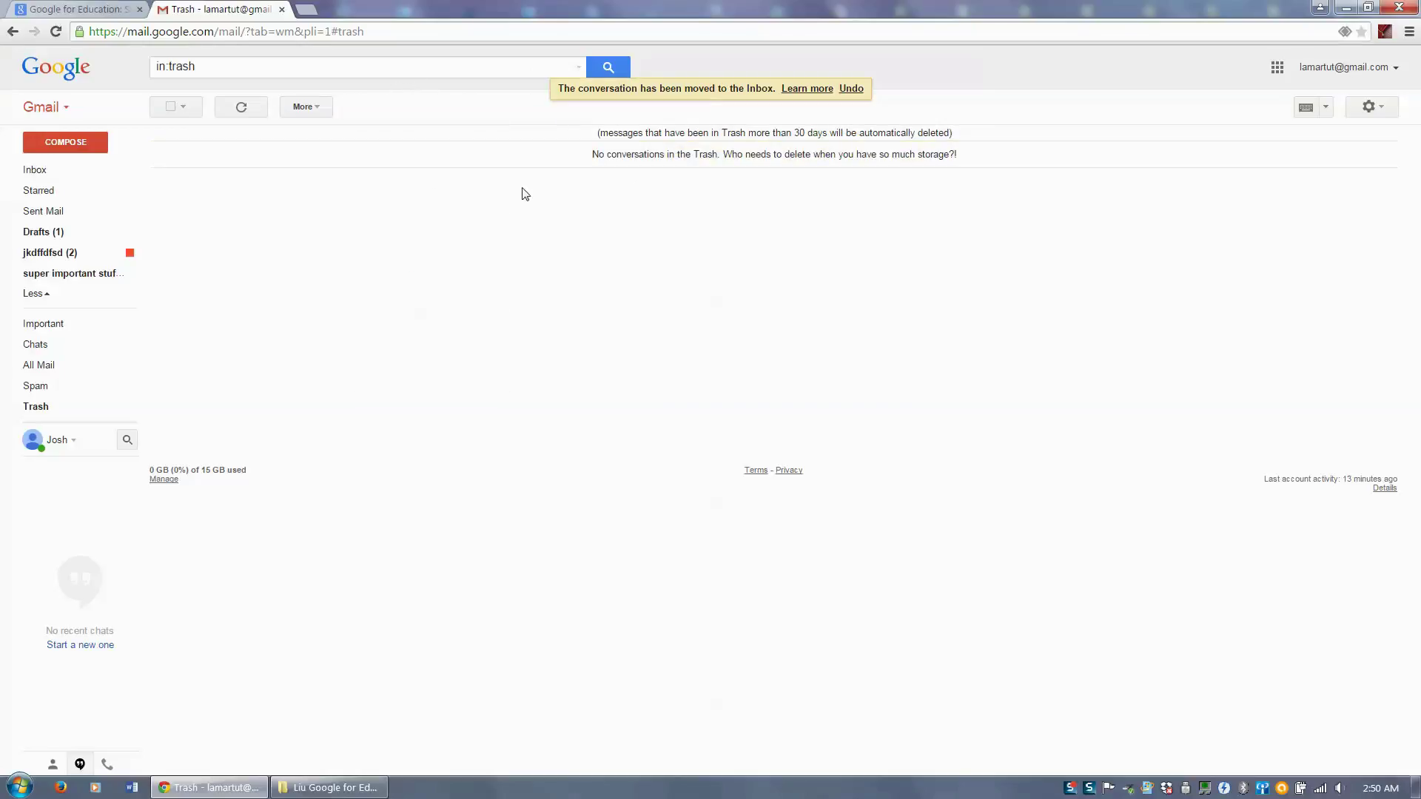
left_click(64, 177)
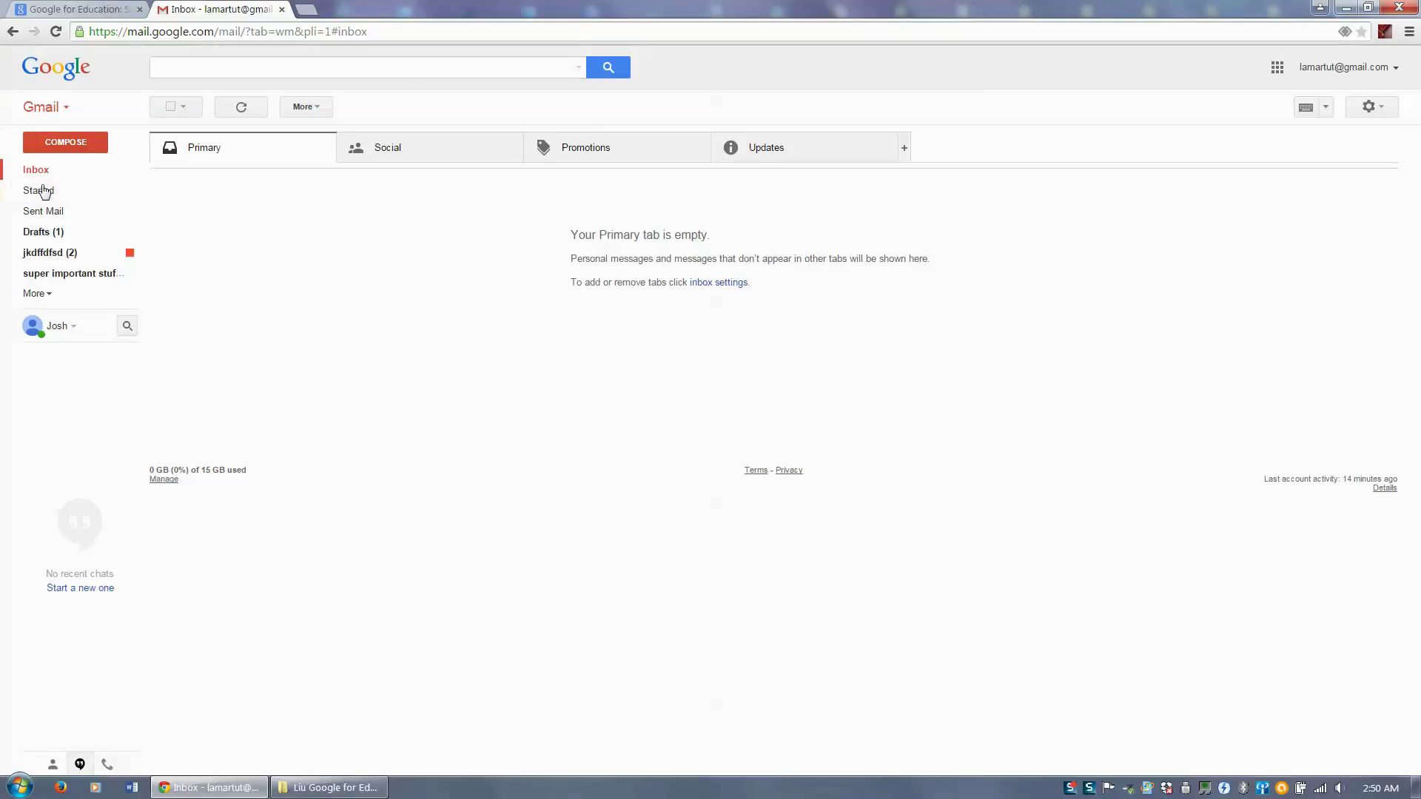
- Recheck the jkdffdfsd label, then launch Google Contacts from the apps menu and dismiss its intro
left_click(29, 179)
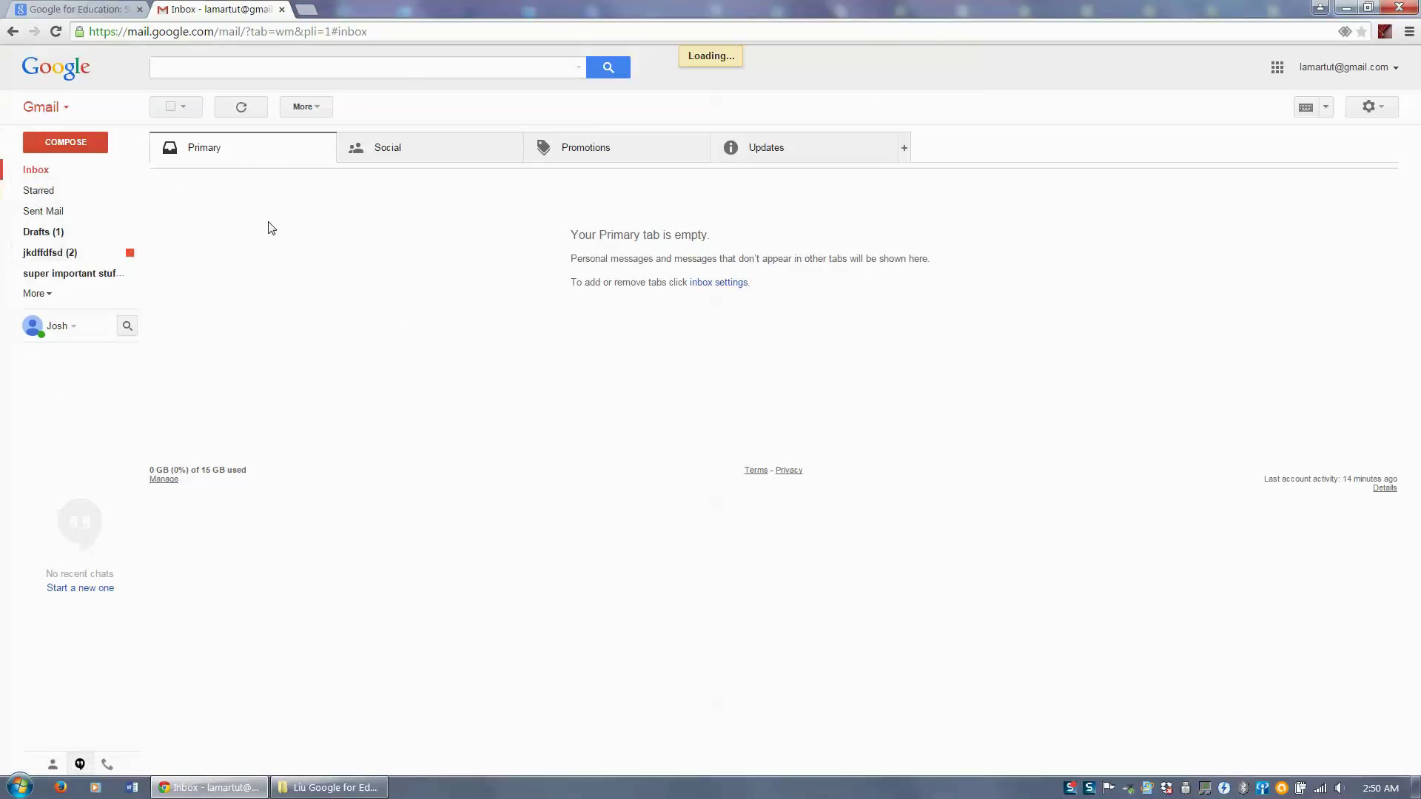
left_click(53, 255)
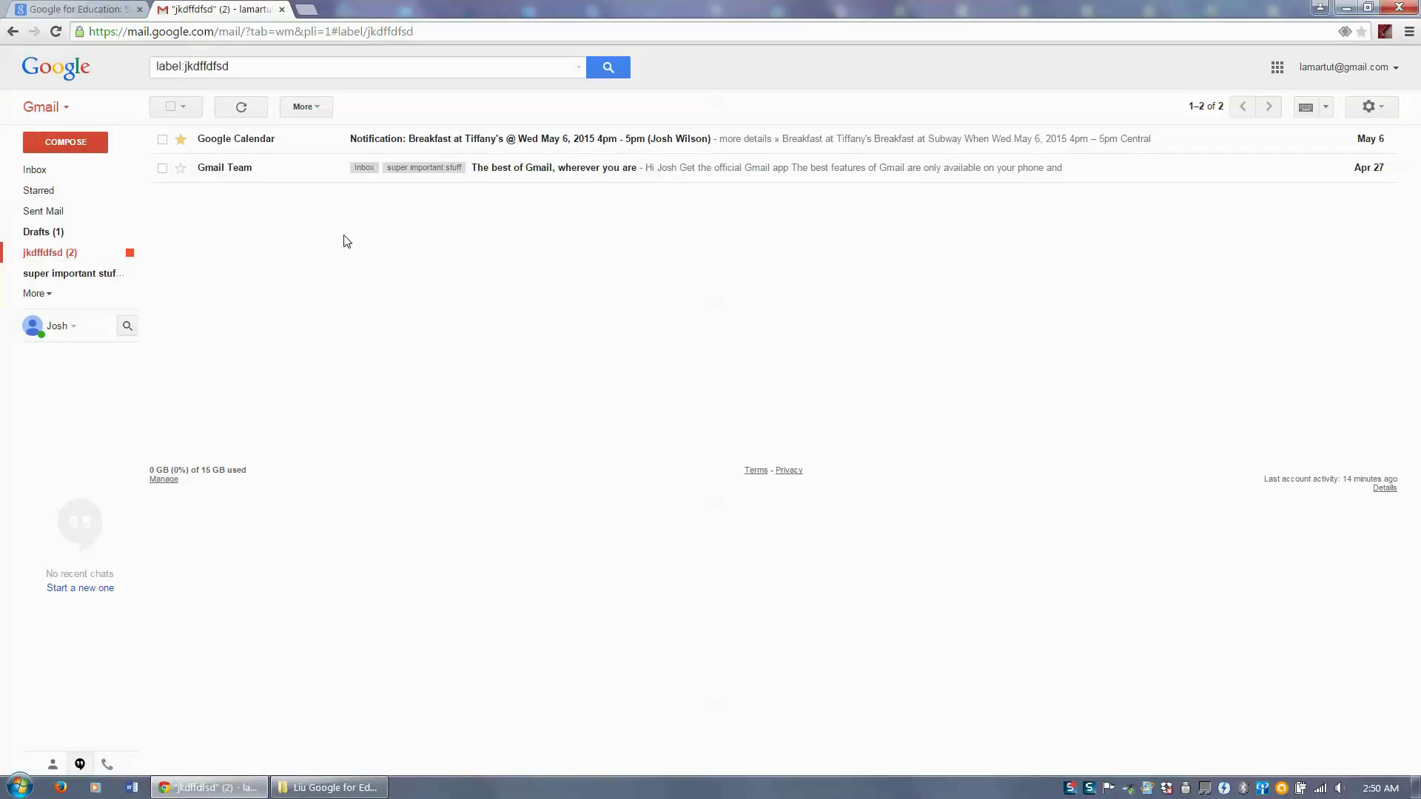
left_click(64, 108)
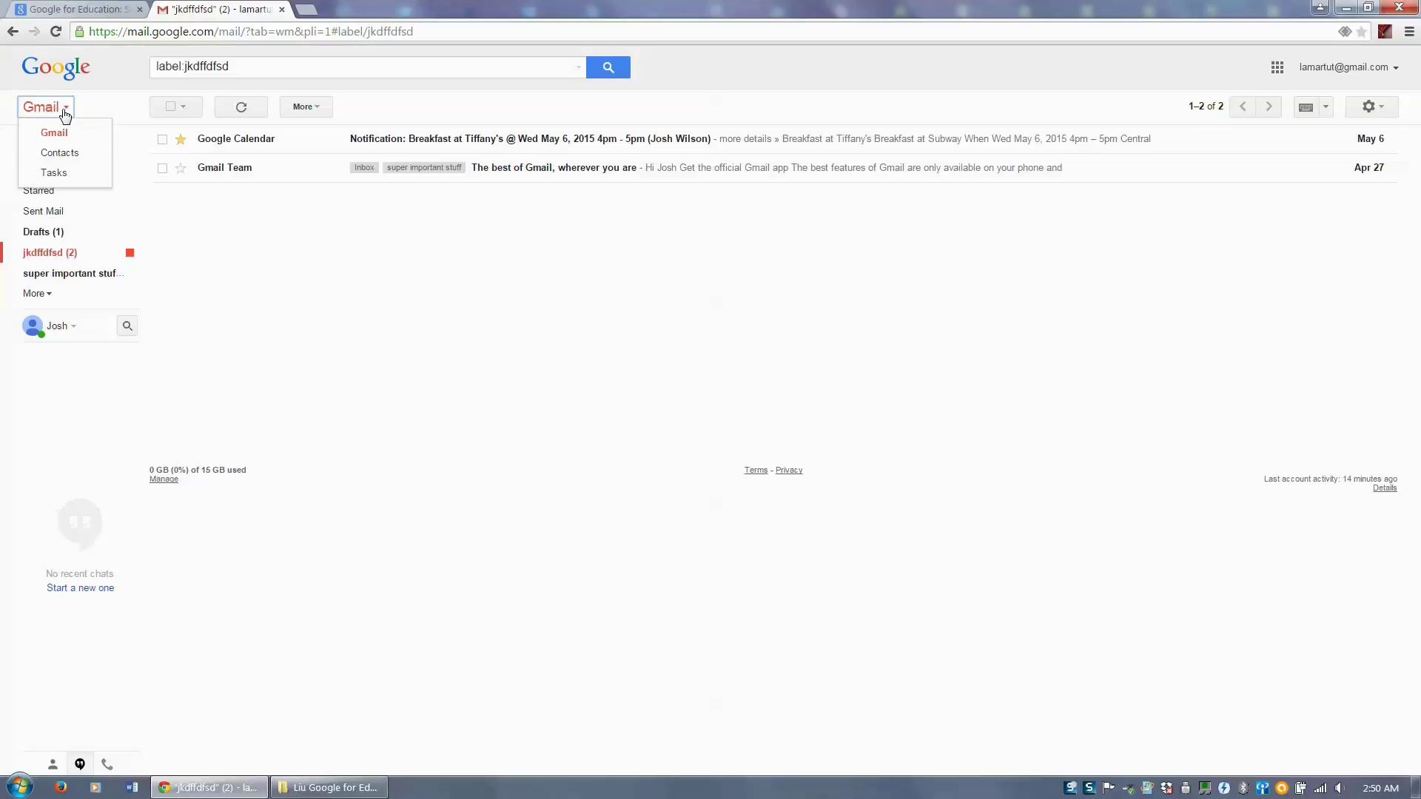
left_click(61, 156)
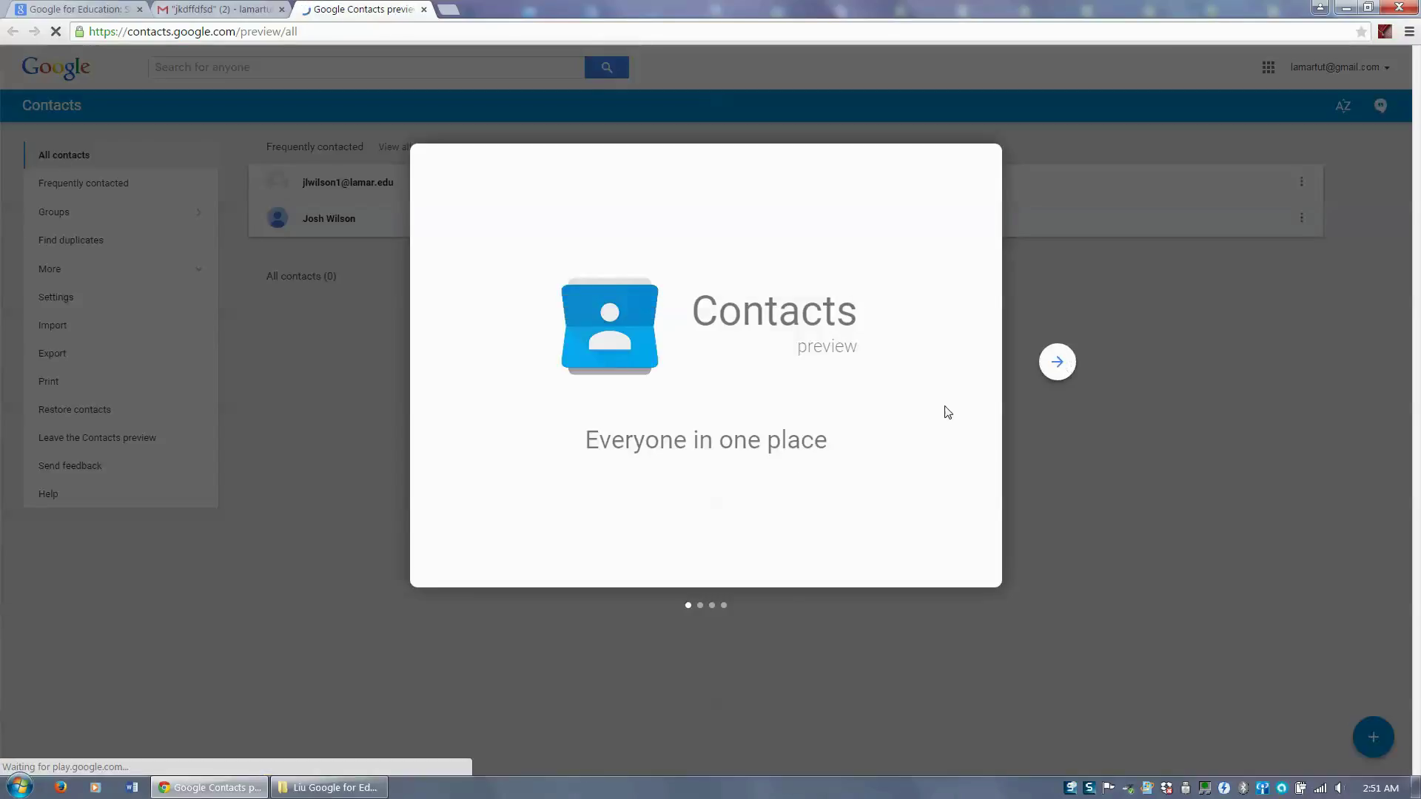
key("Escape")
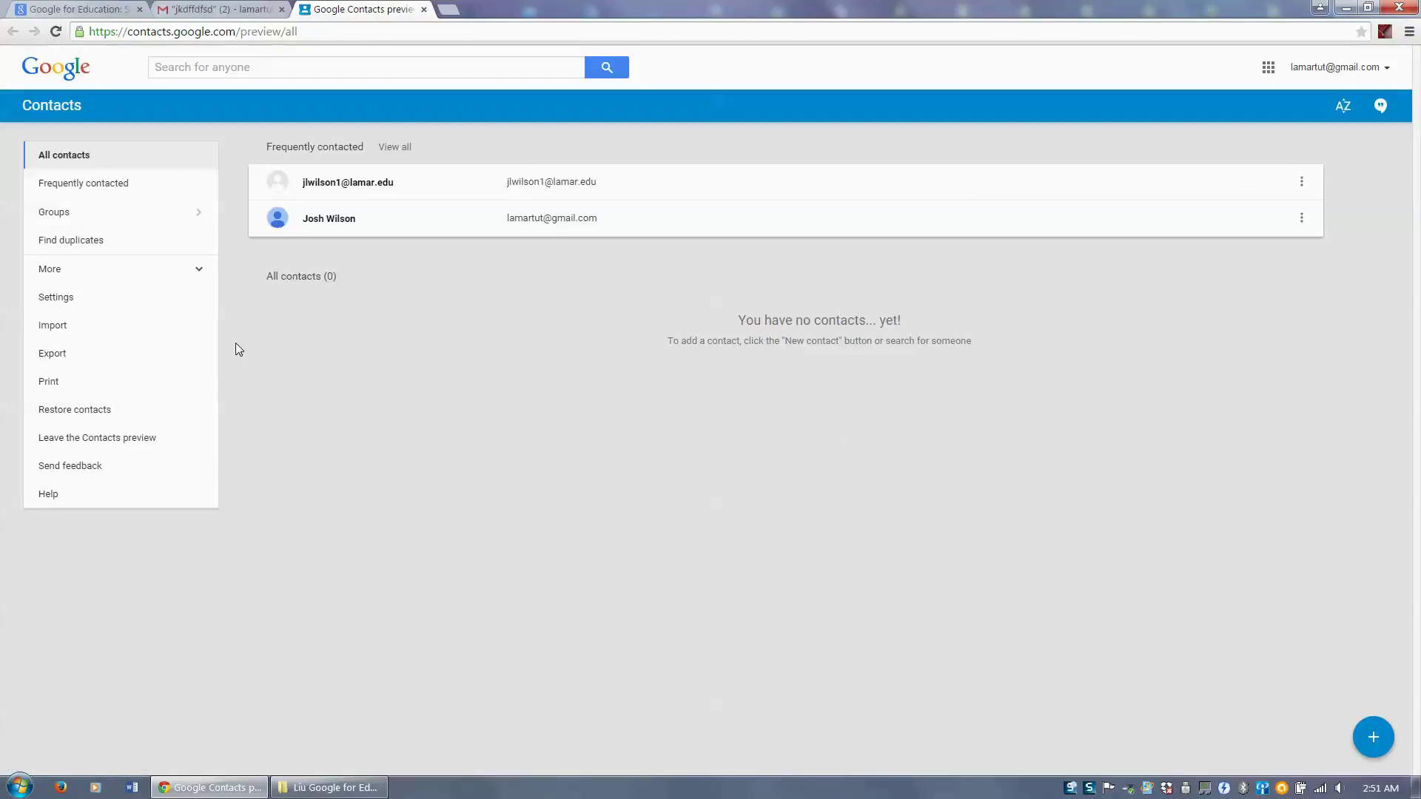
- Create an empty contact group named 'students', keep that name, and go back to All contacts
left_click(94, 185)
left_click(87, 214)
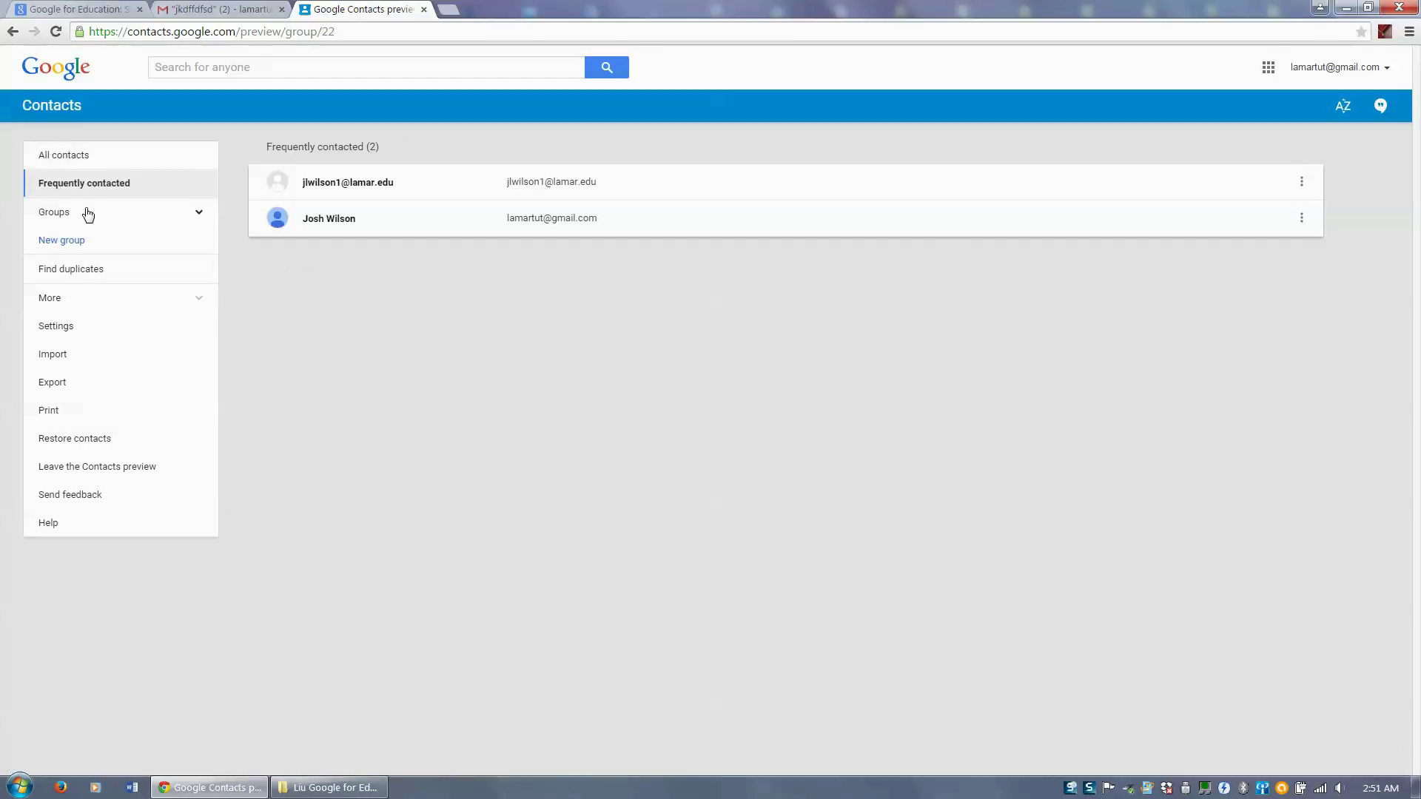
left_click(63, 241)
type("z")
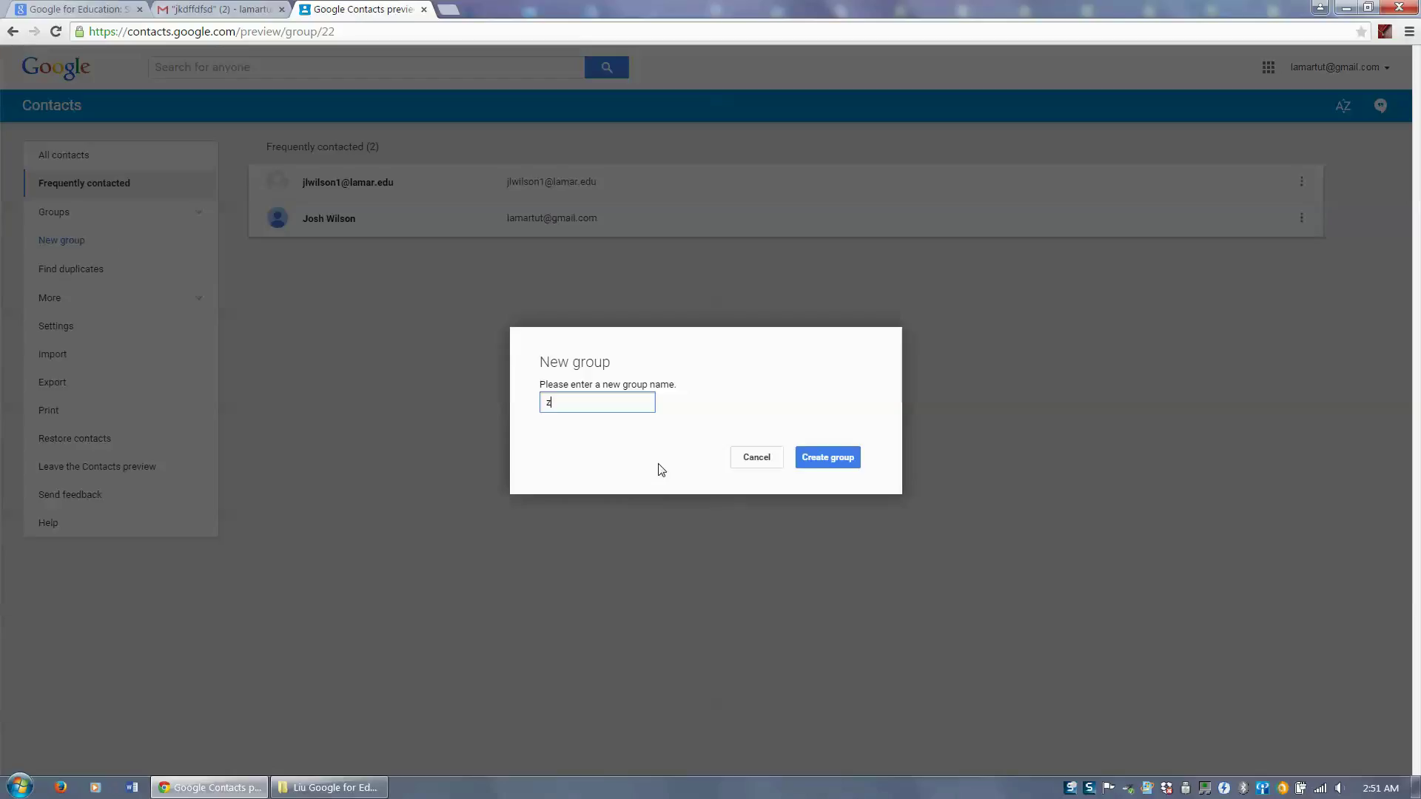
type("hou")
key("BackSpace")
key("BackSpace")
key("BackSpace")
key("BackSpace")
left_click(827, 457)
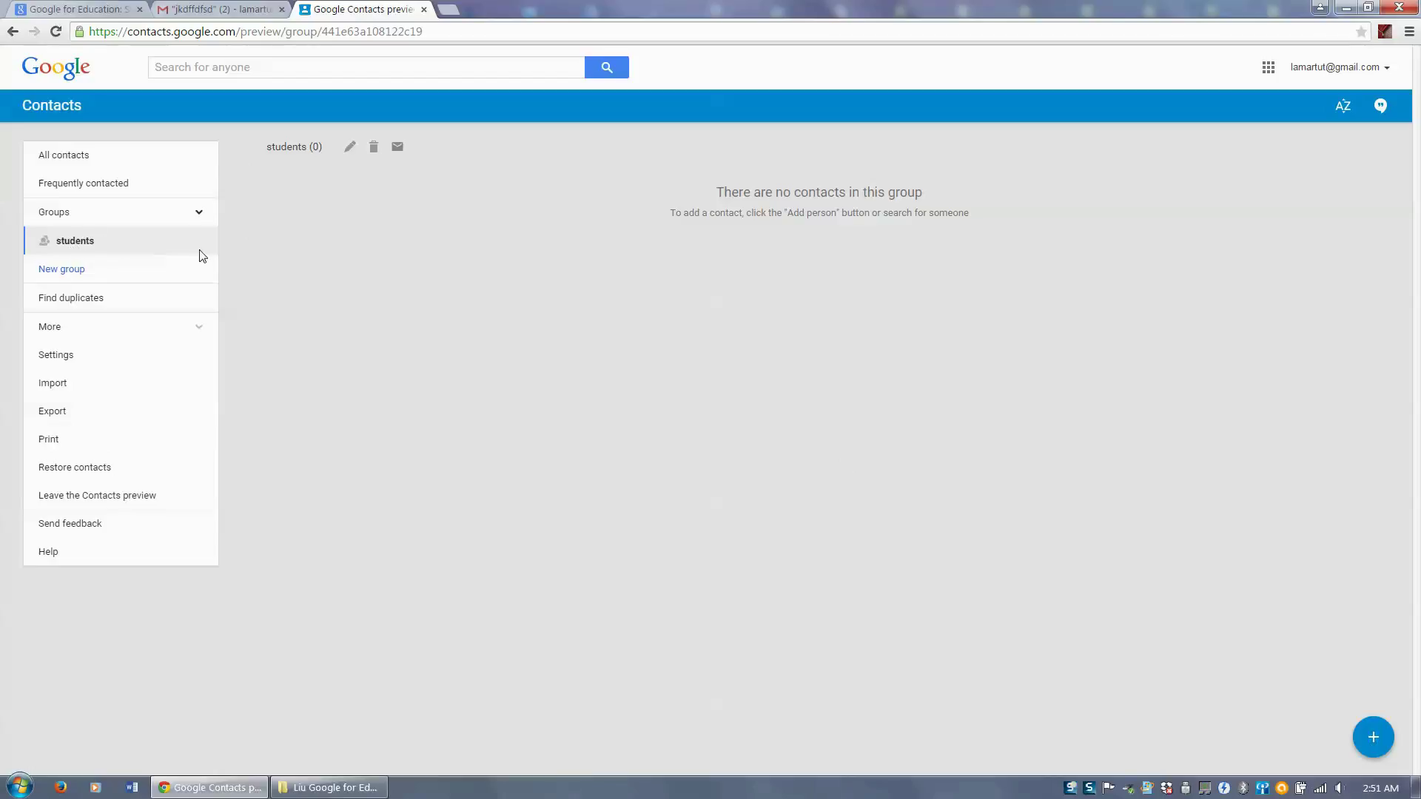
left_click(349, 150)
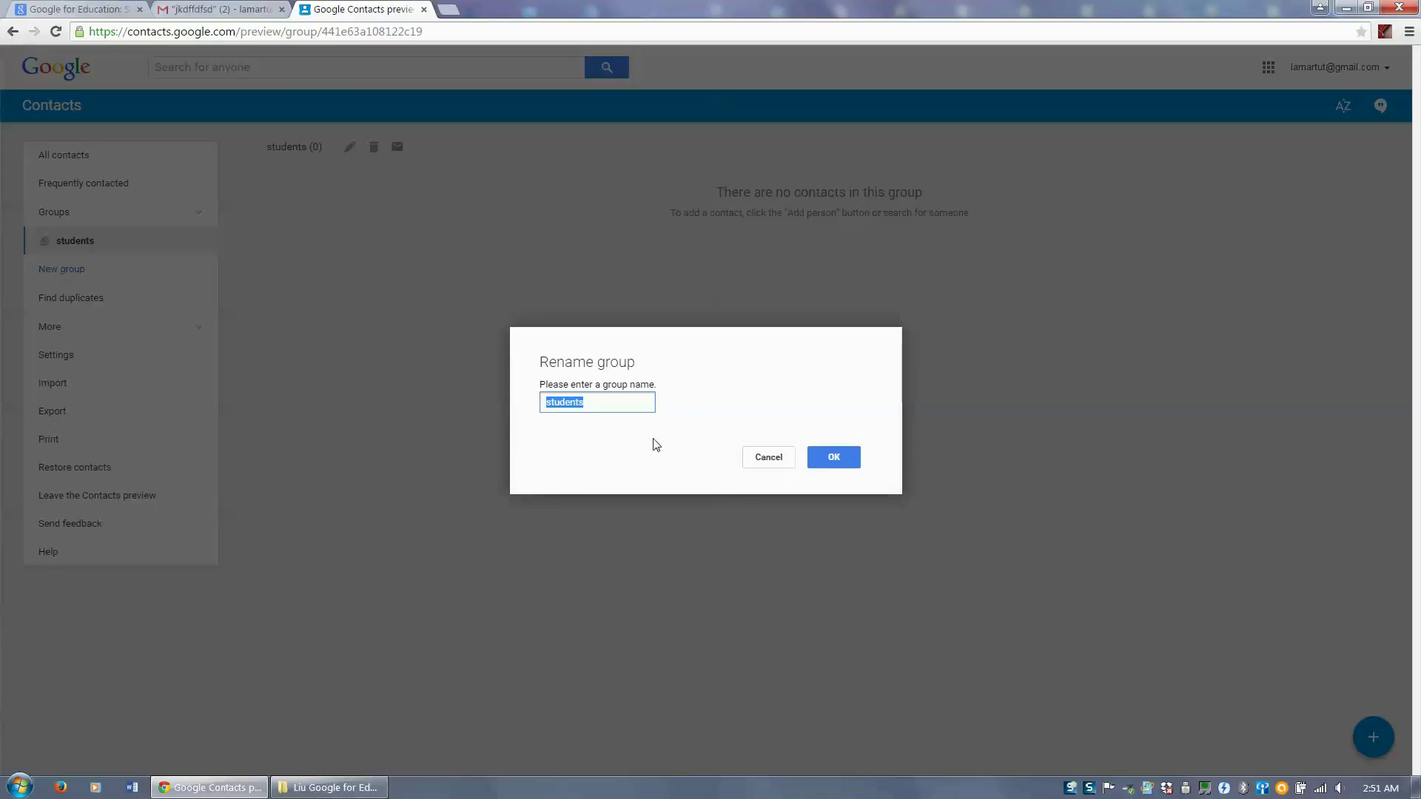
left_click(769, 457)
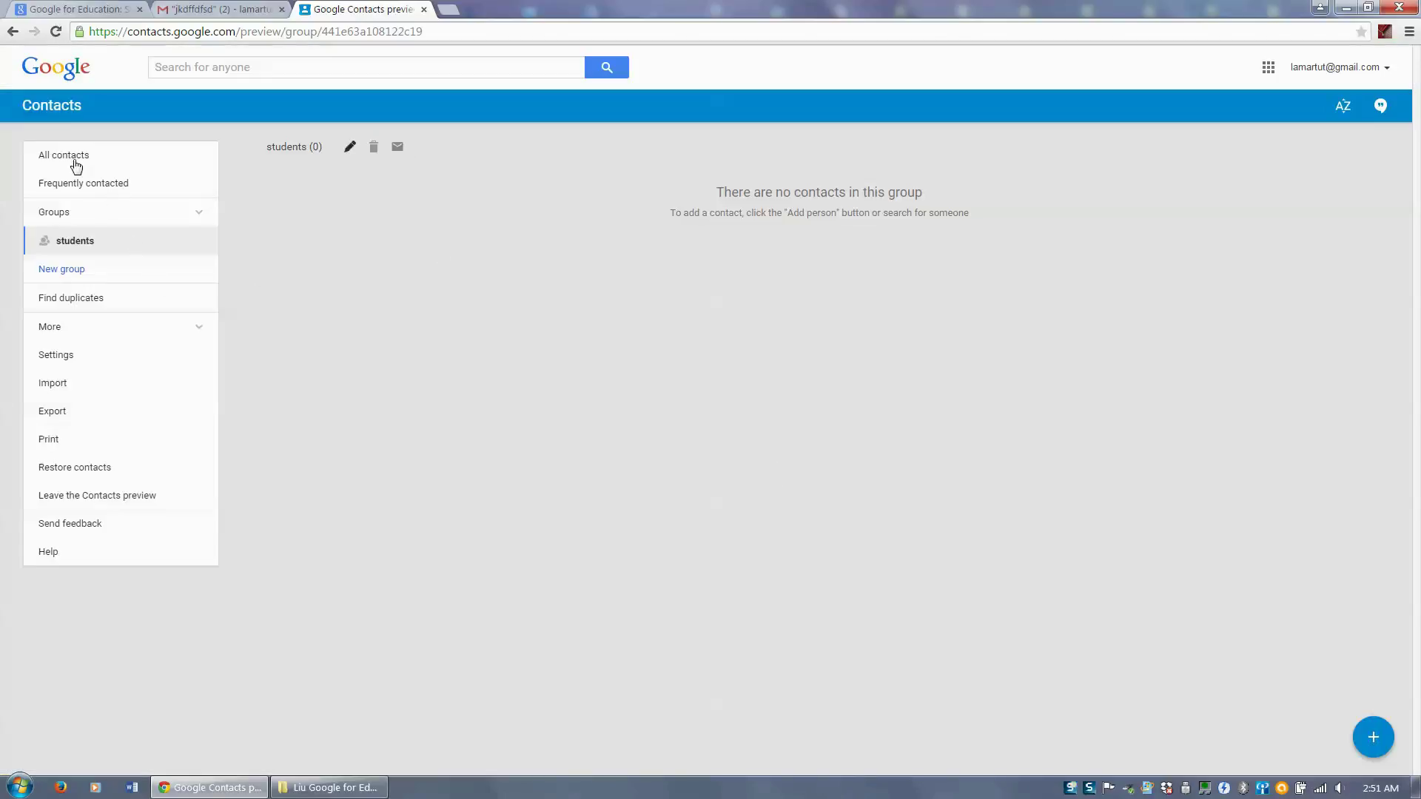
left_click(76, 166)
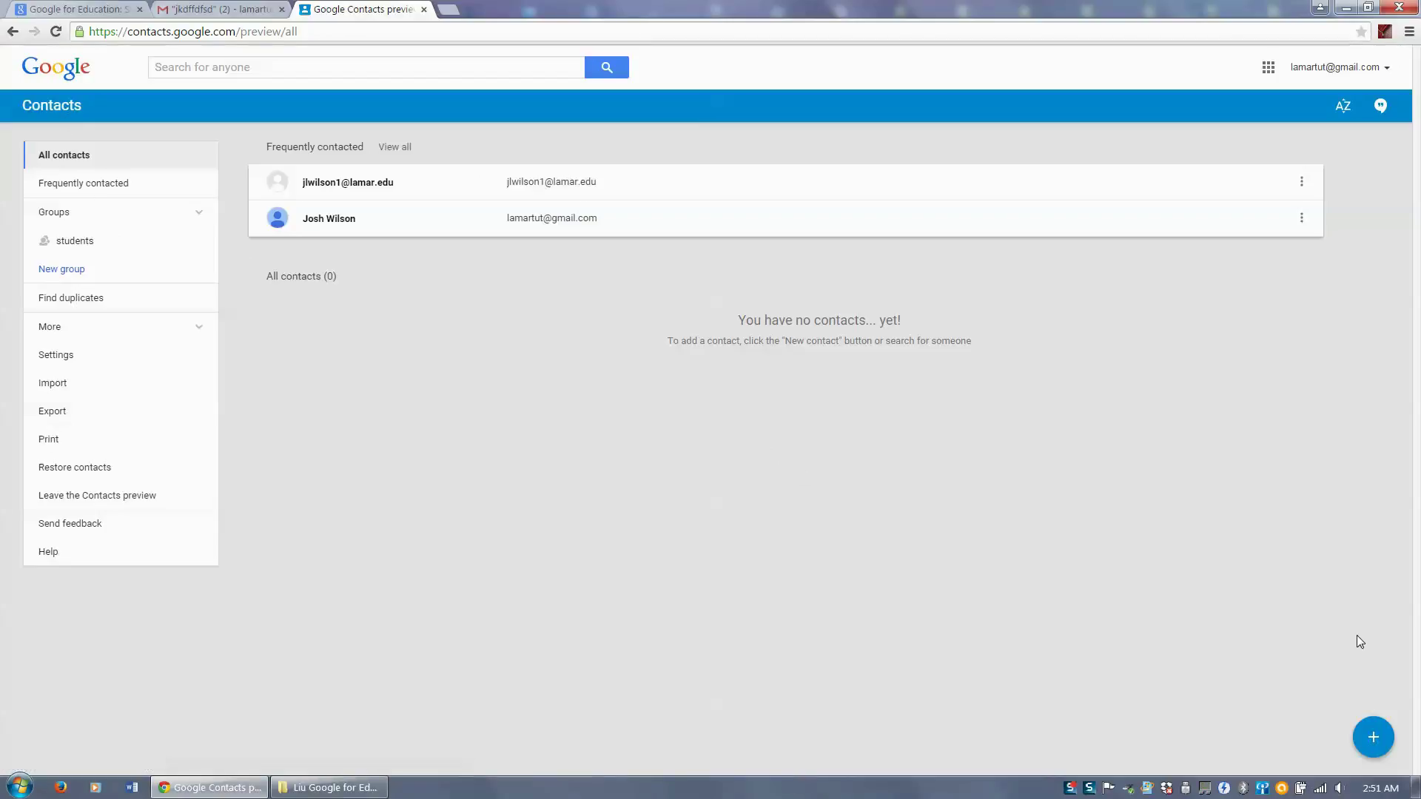
- Create a new contact with the person's full name
left_click(1373, 737)
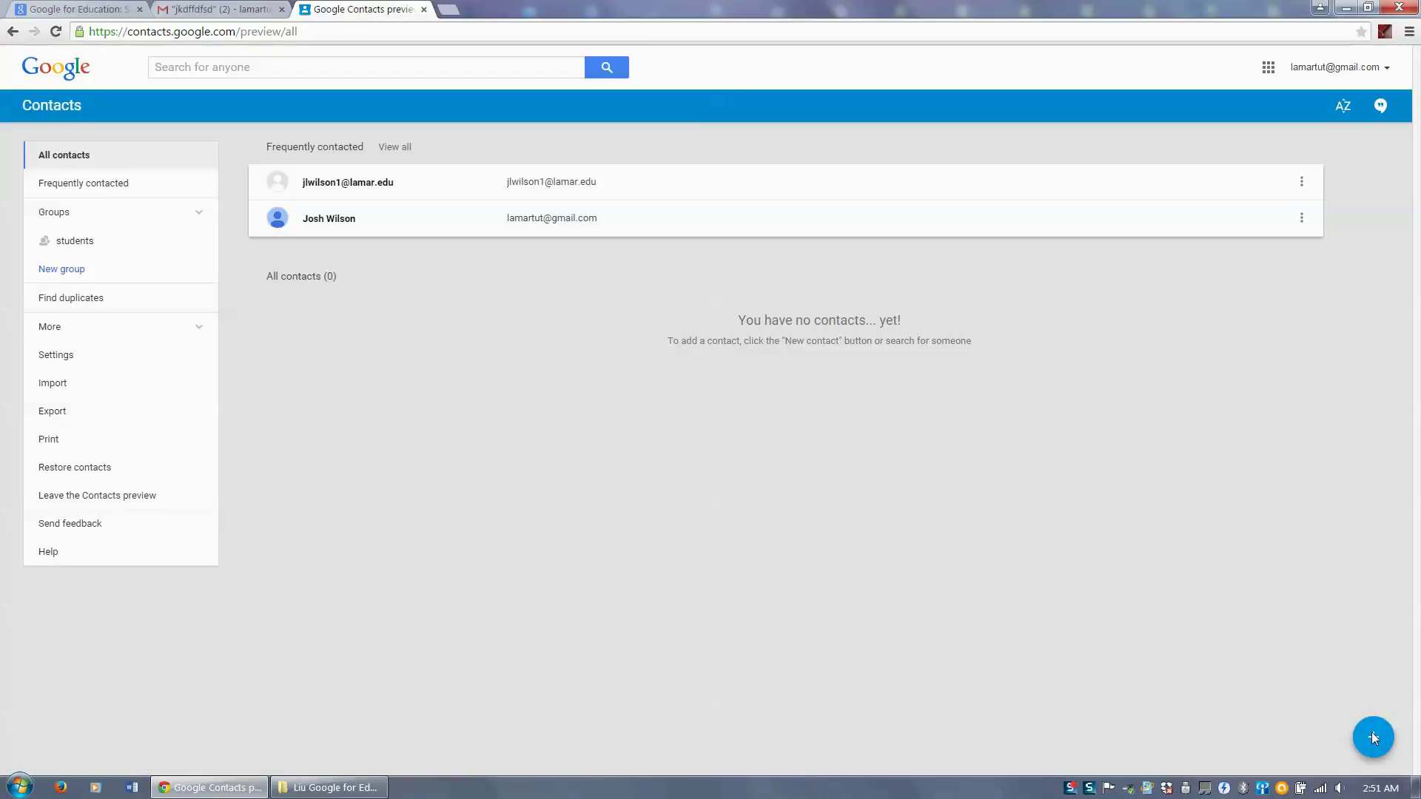
left_click(1370, 740)
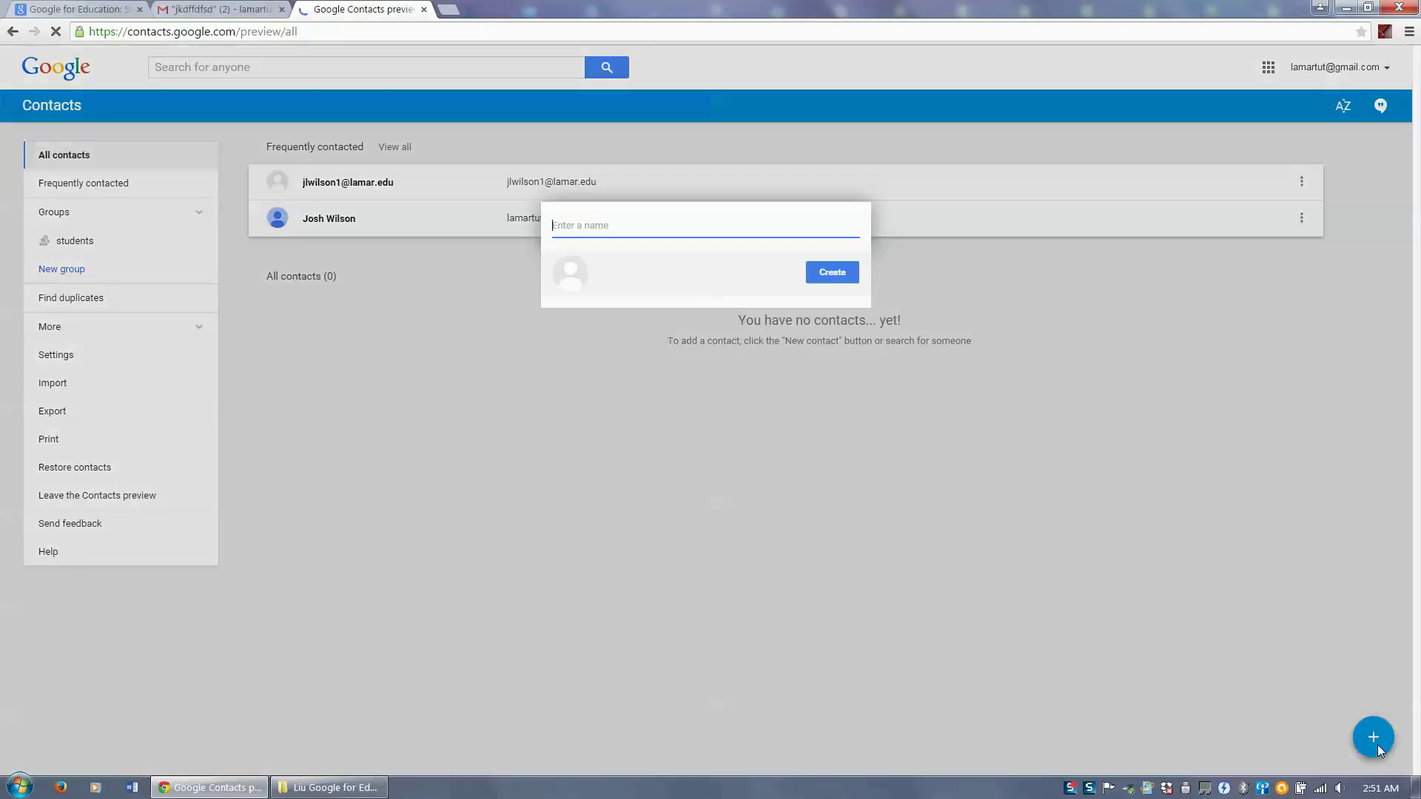
type("jo")
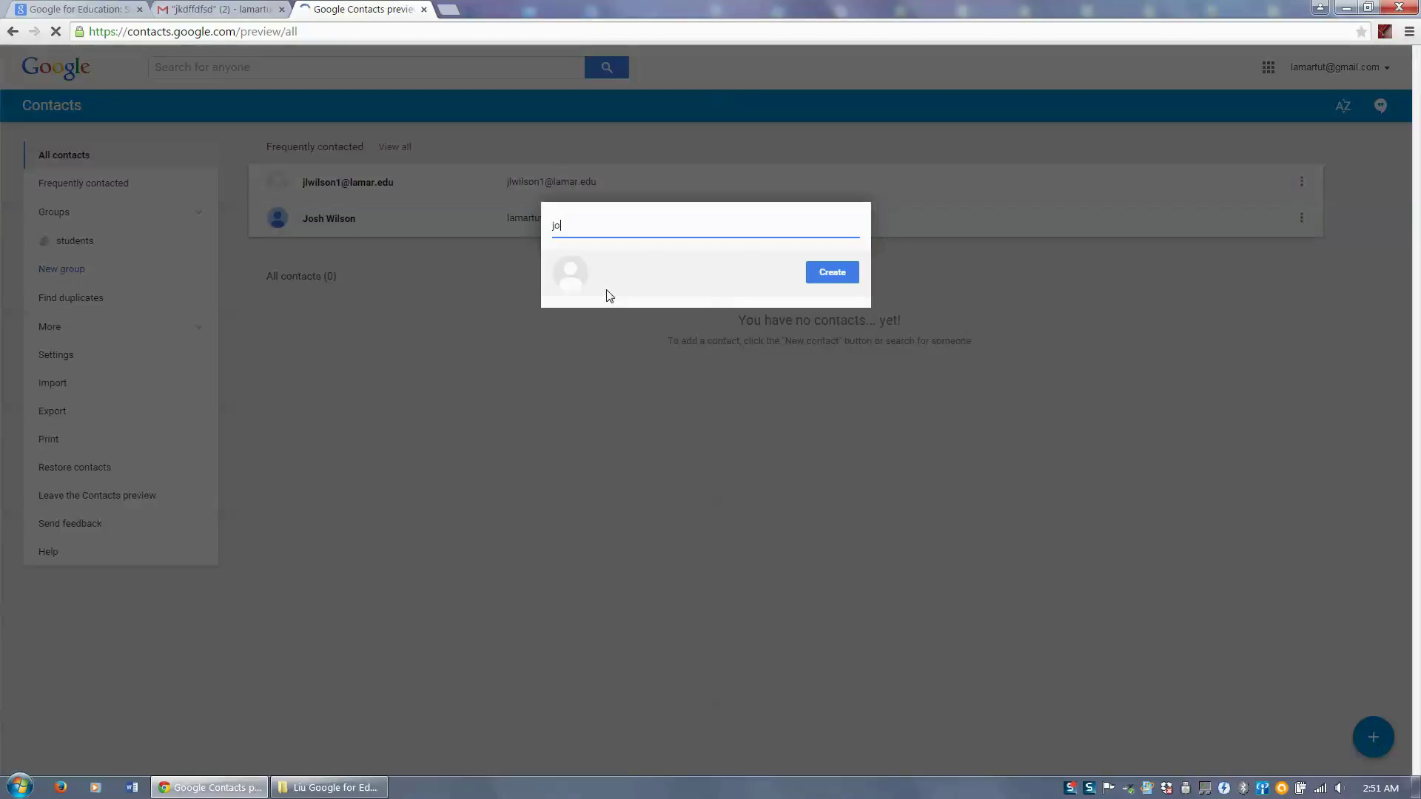
type("sh")
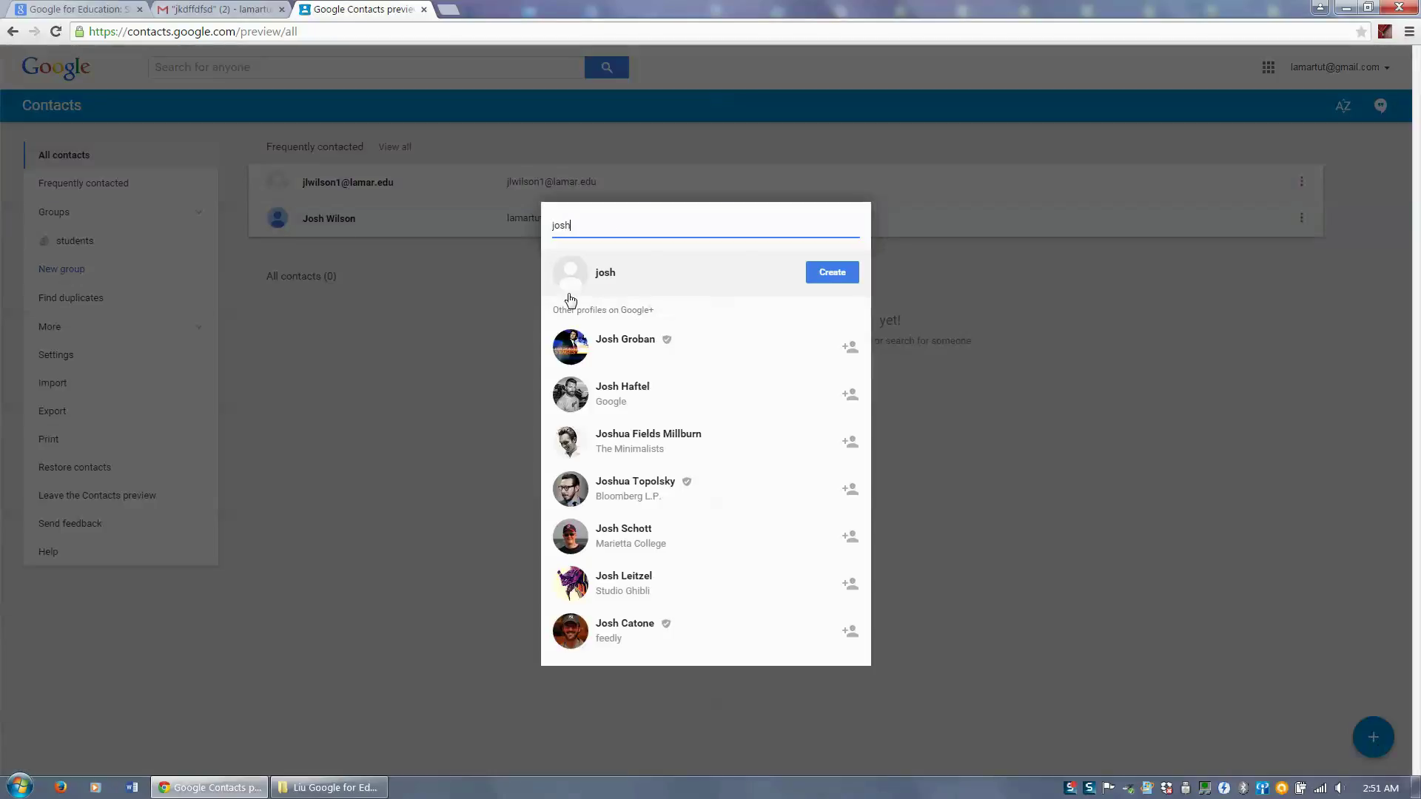
left_click(454, 375)
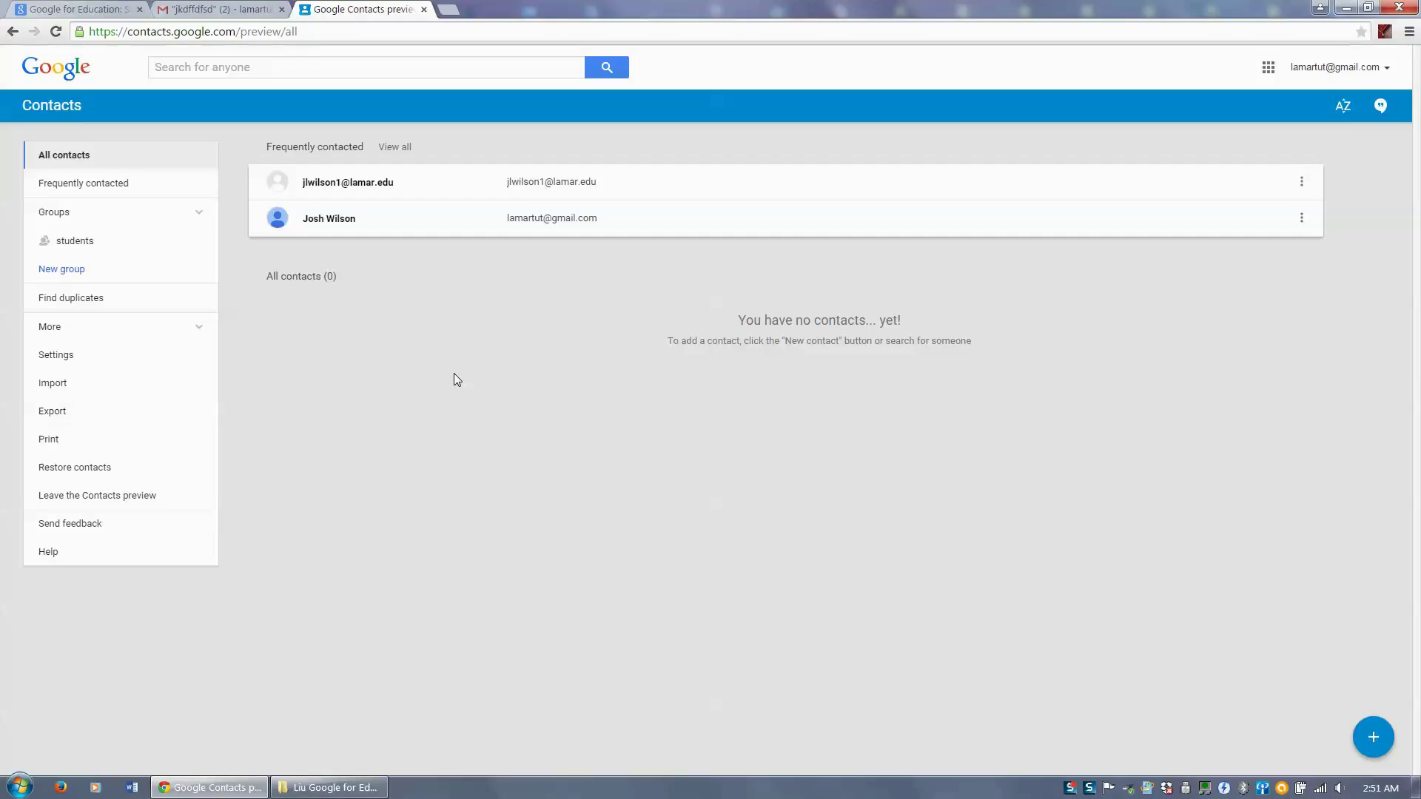
left_click(1373, 736)
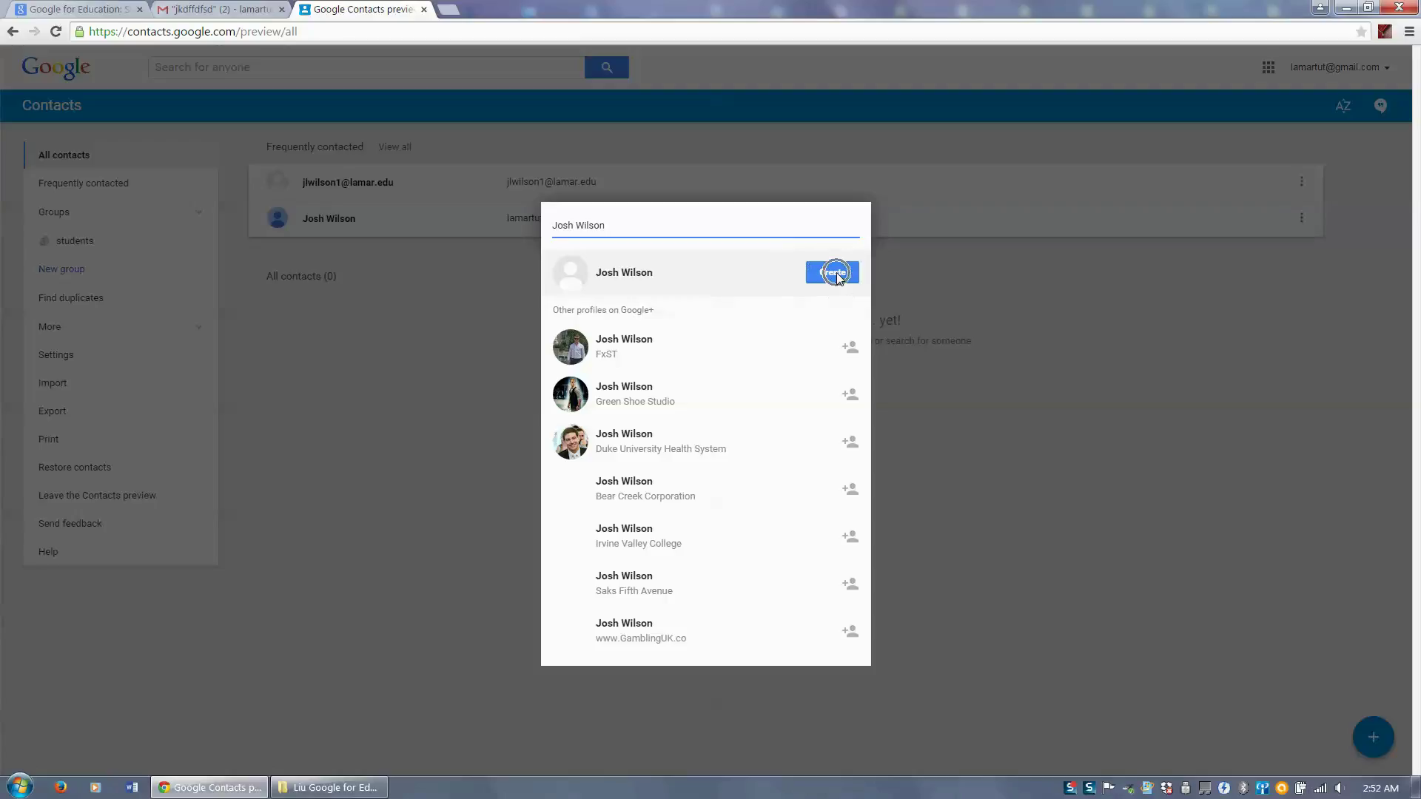
left_click(836, 272)
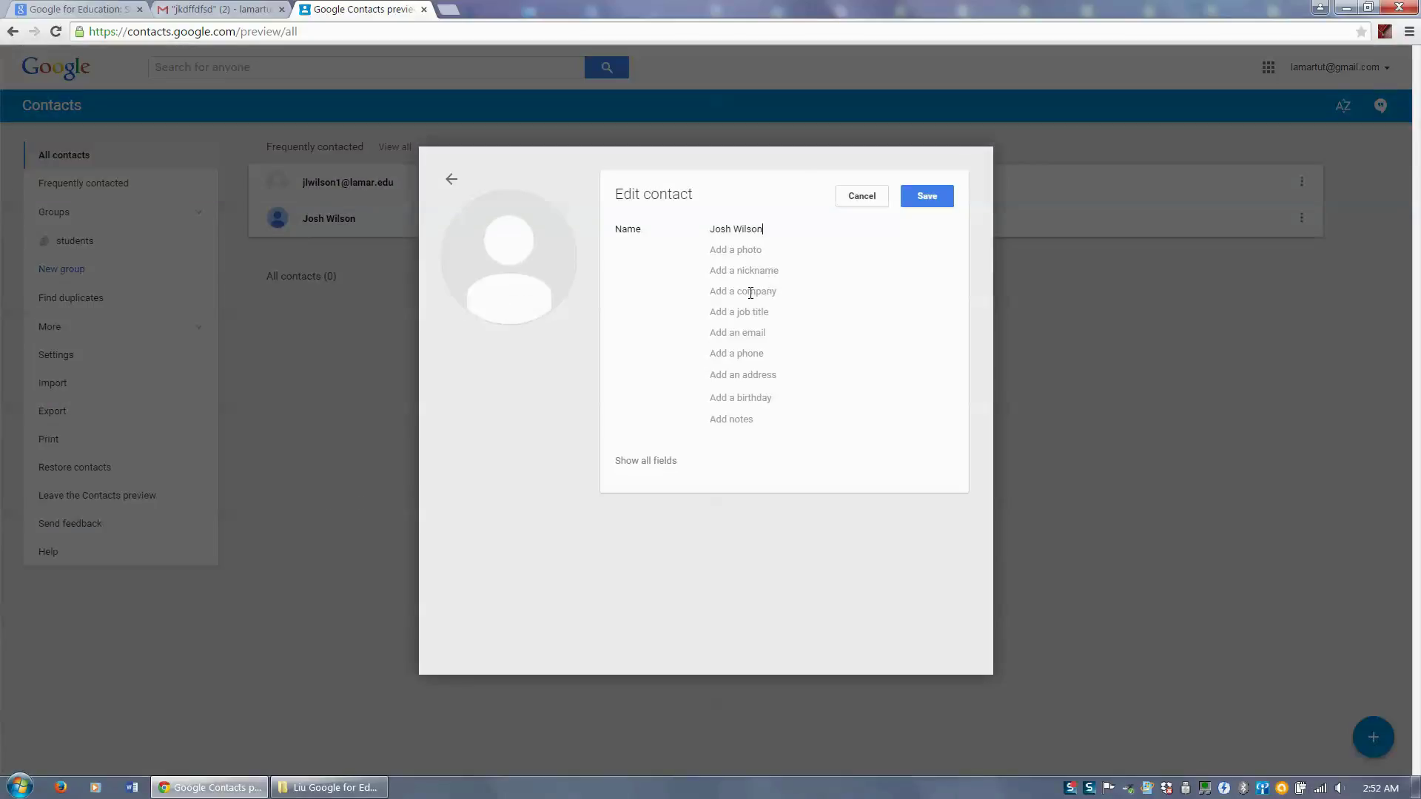
- Add the contact's school e-mail address and save the contact
left_click(747, 334)
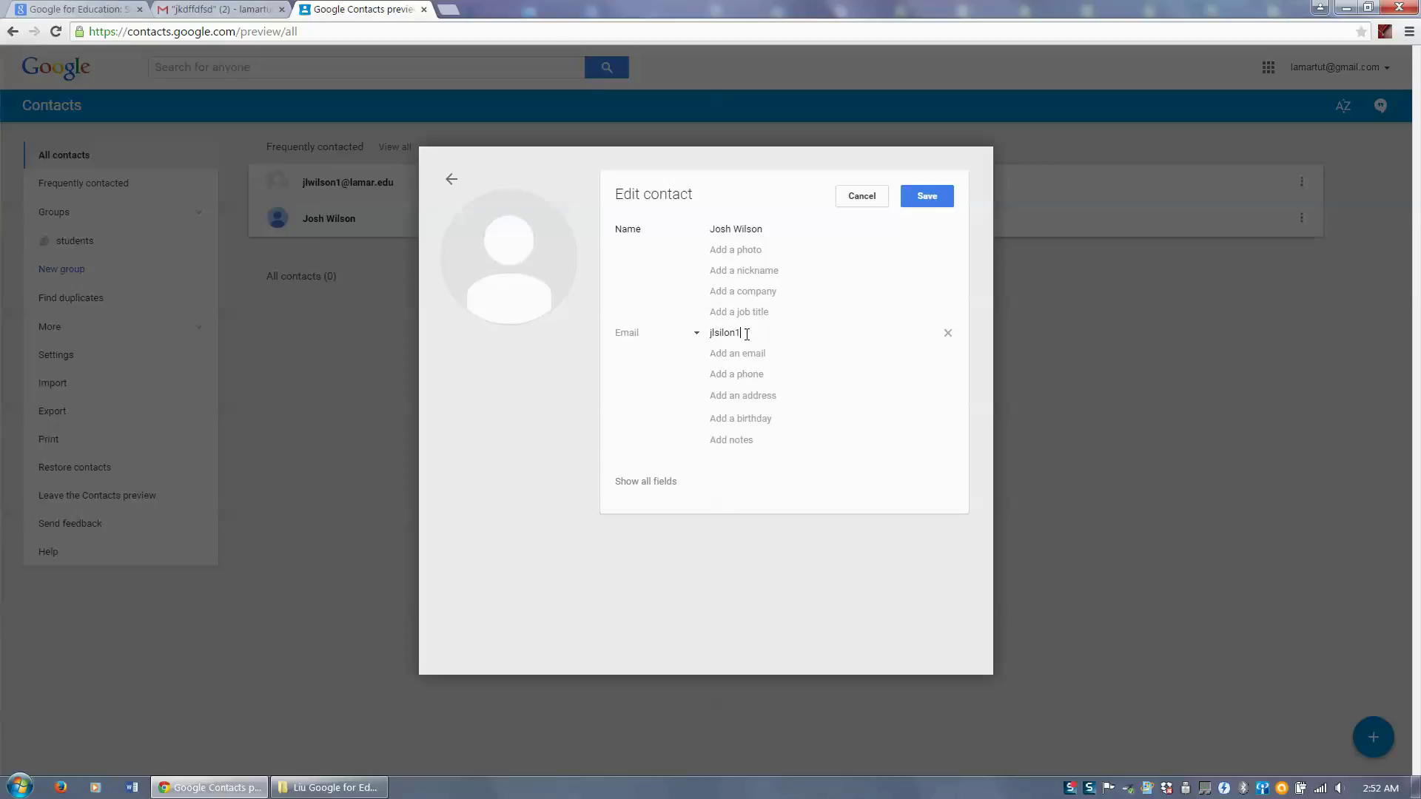
left_click(744, 355)
left_click(913, 196)
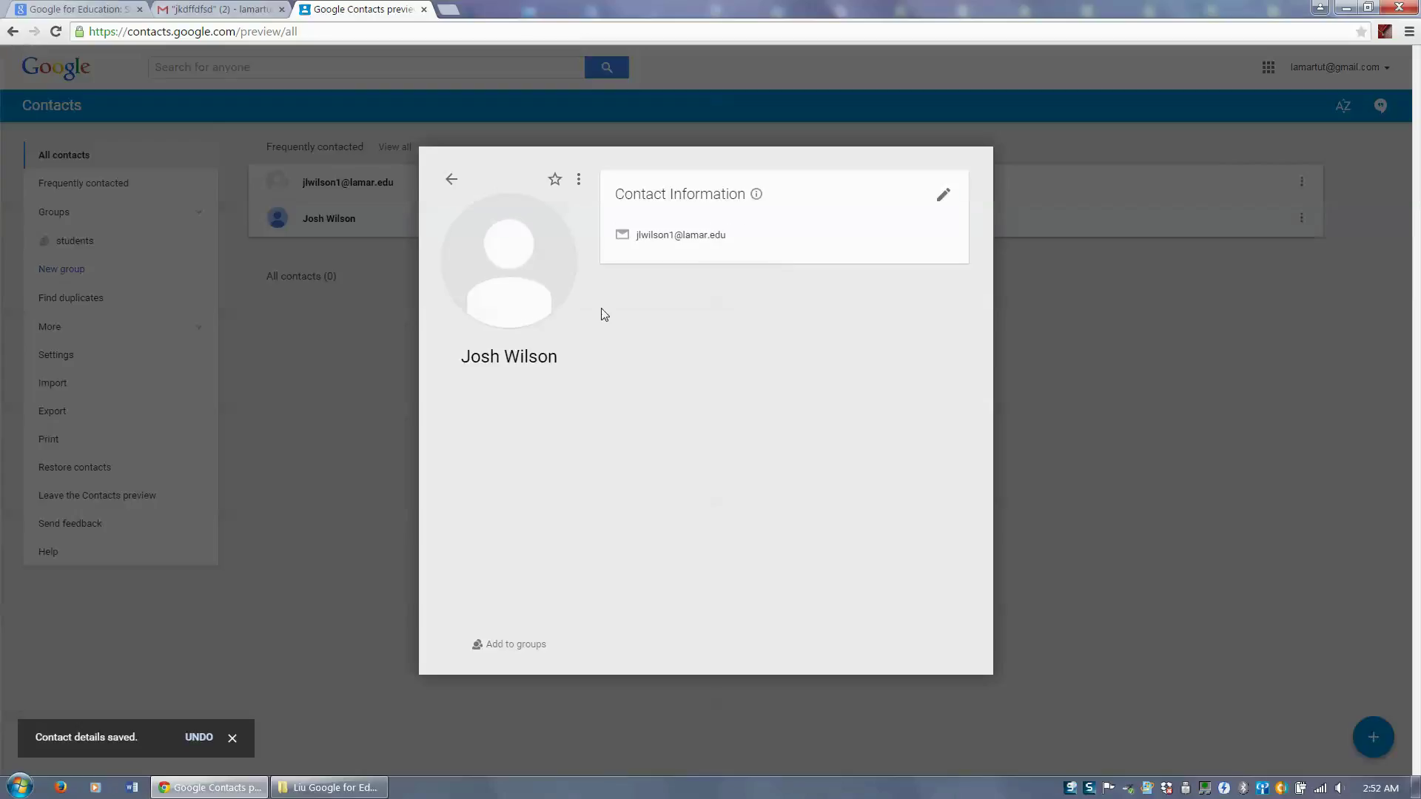
- Star the new contact
left_click(945, 197)
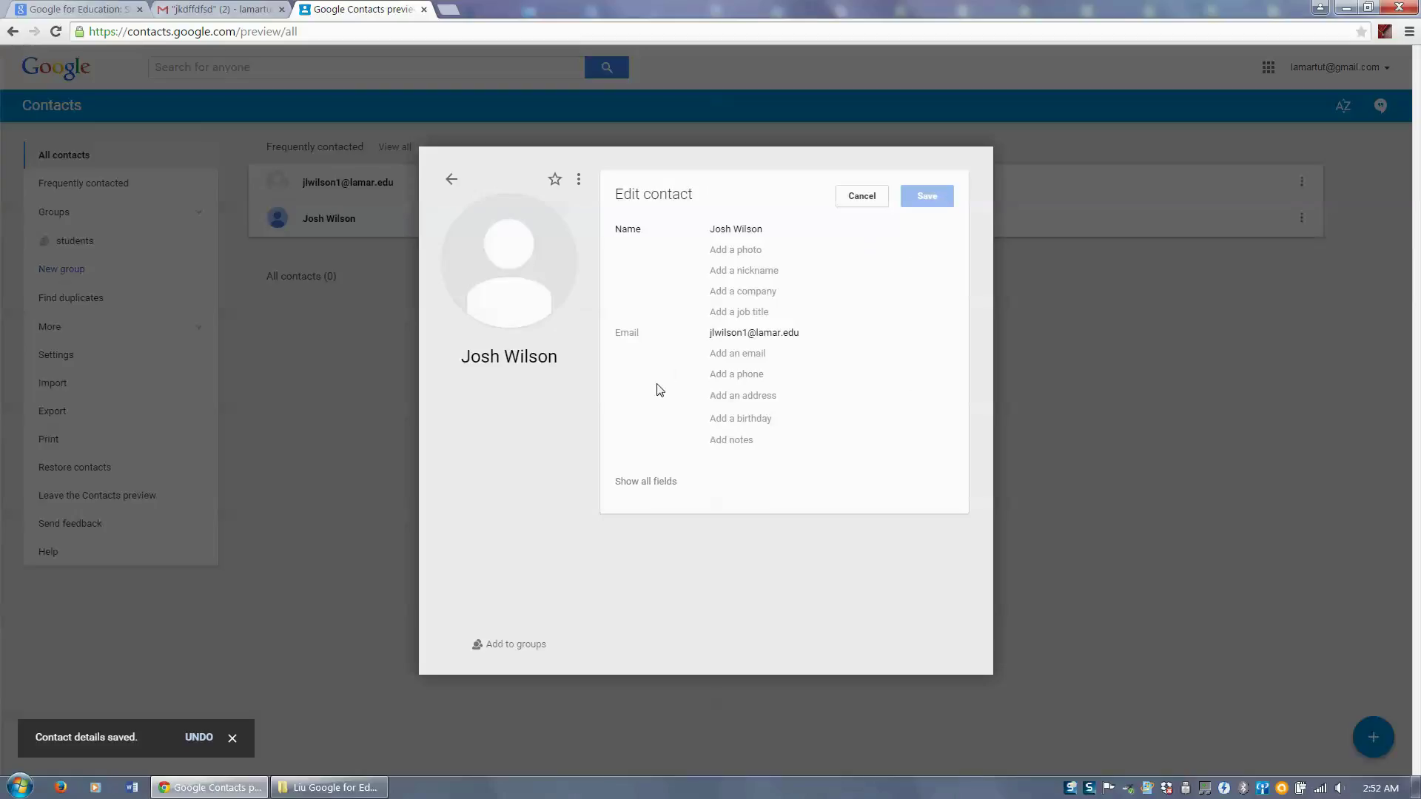
left_click(581, 184)
left_click(560, 182)
left_click(579, 184)
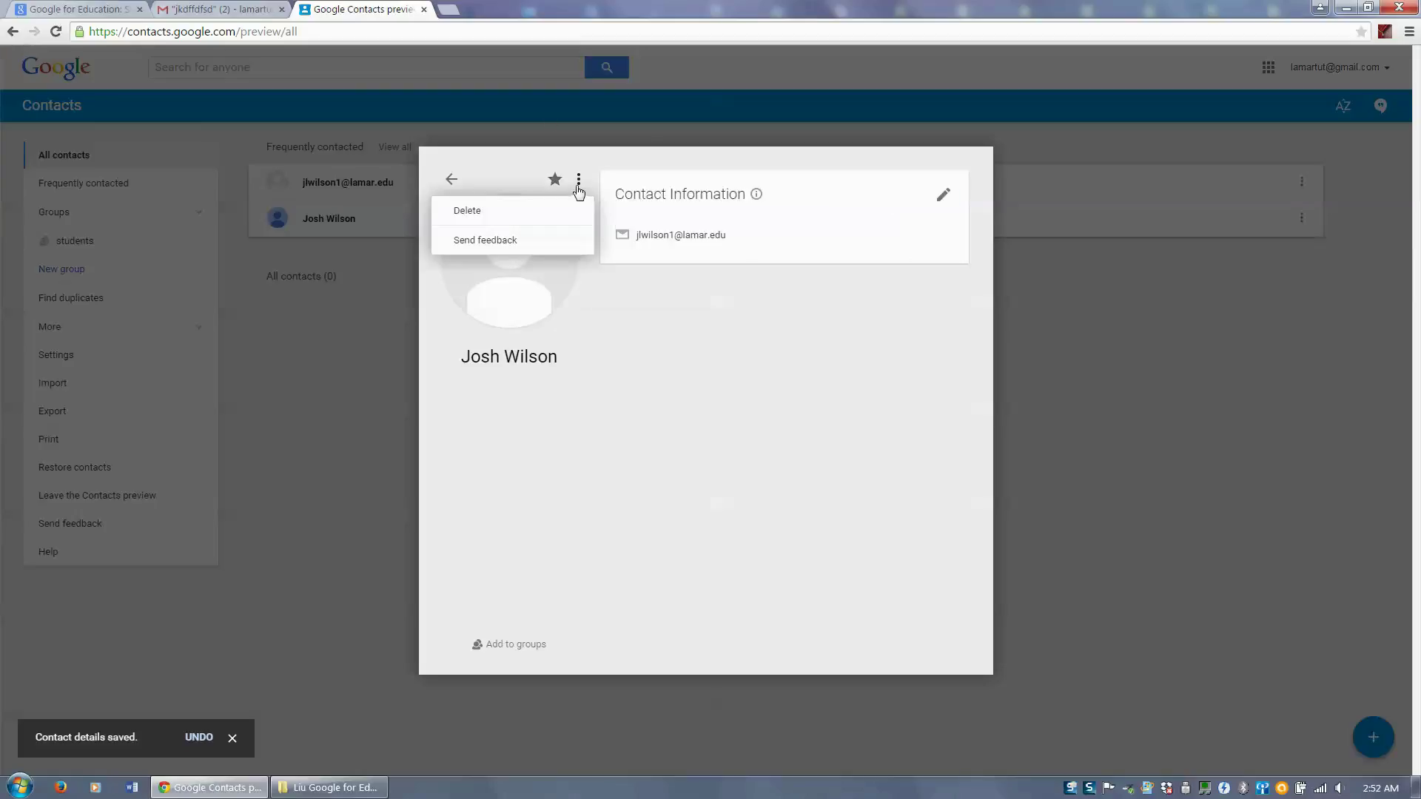
left_click(578, 184)
left_click(579, 184)
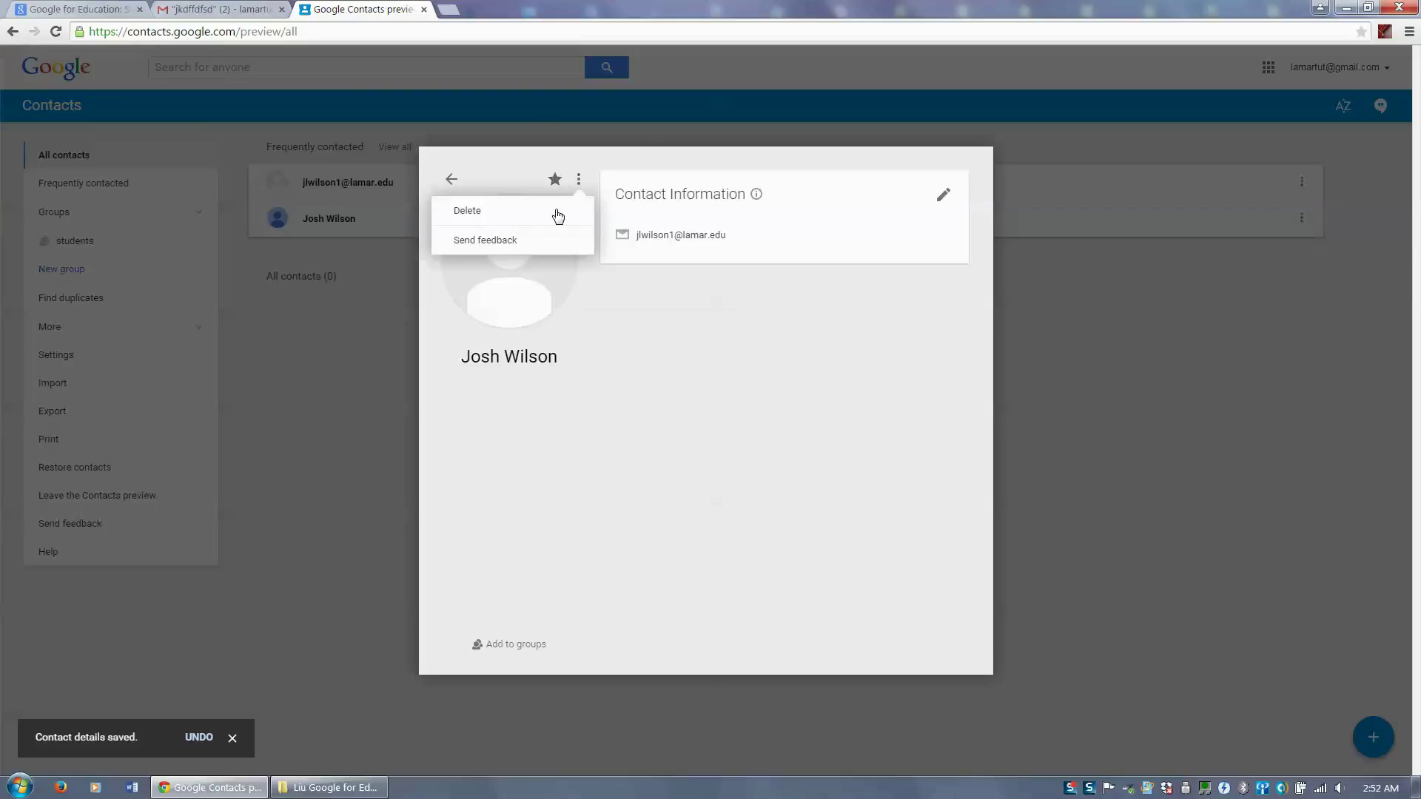
left_click(628, 305)
- Add the contact to the students group and close its card
left_click(530, 649)
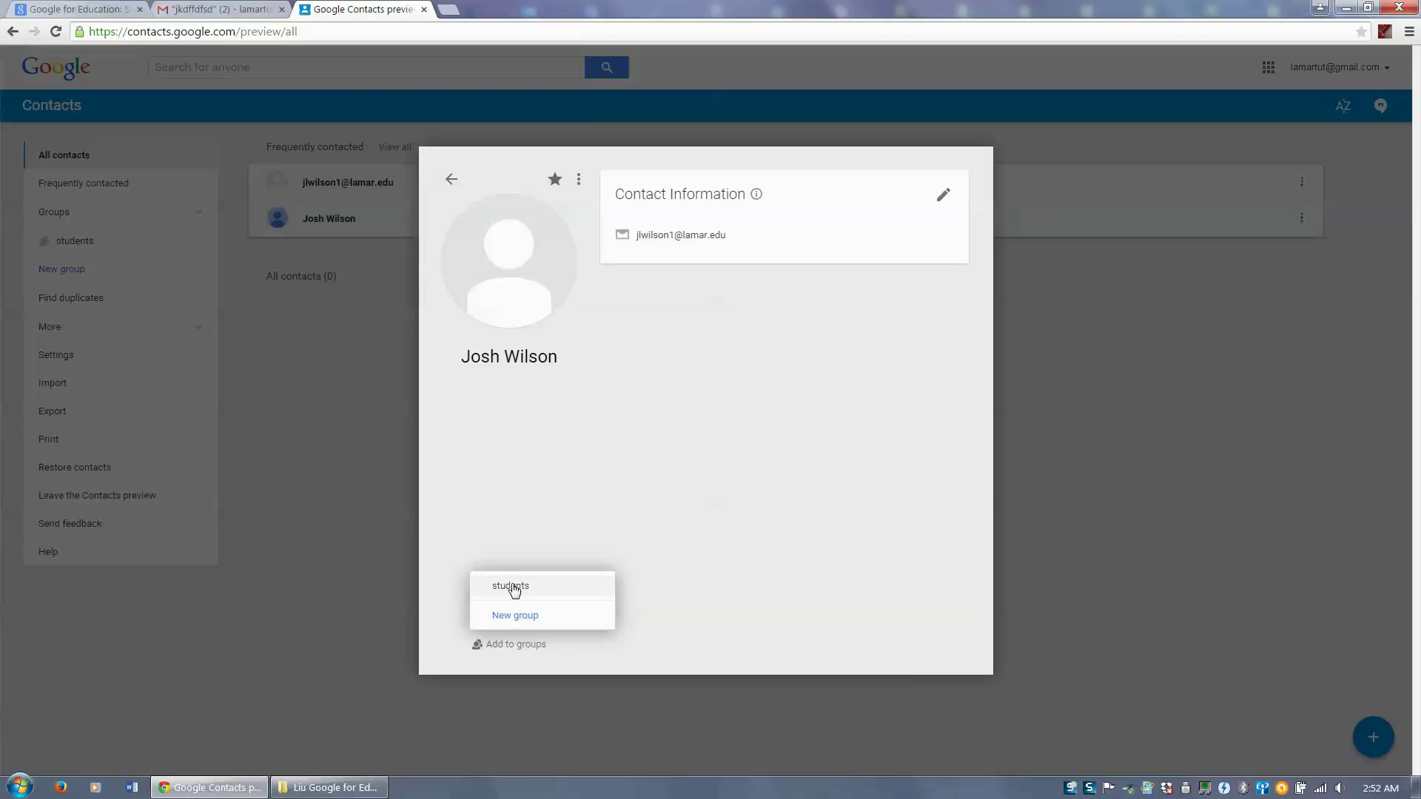
left_click(515, 588)
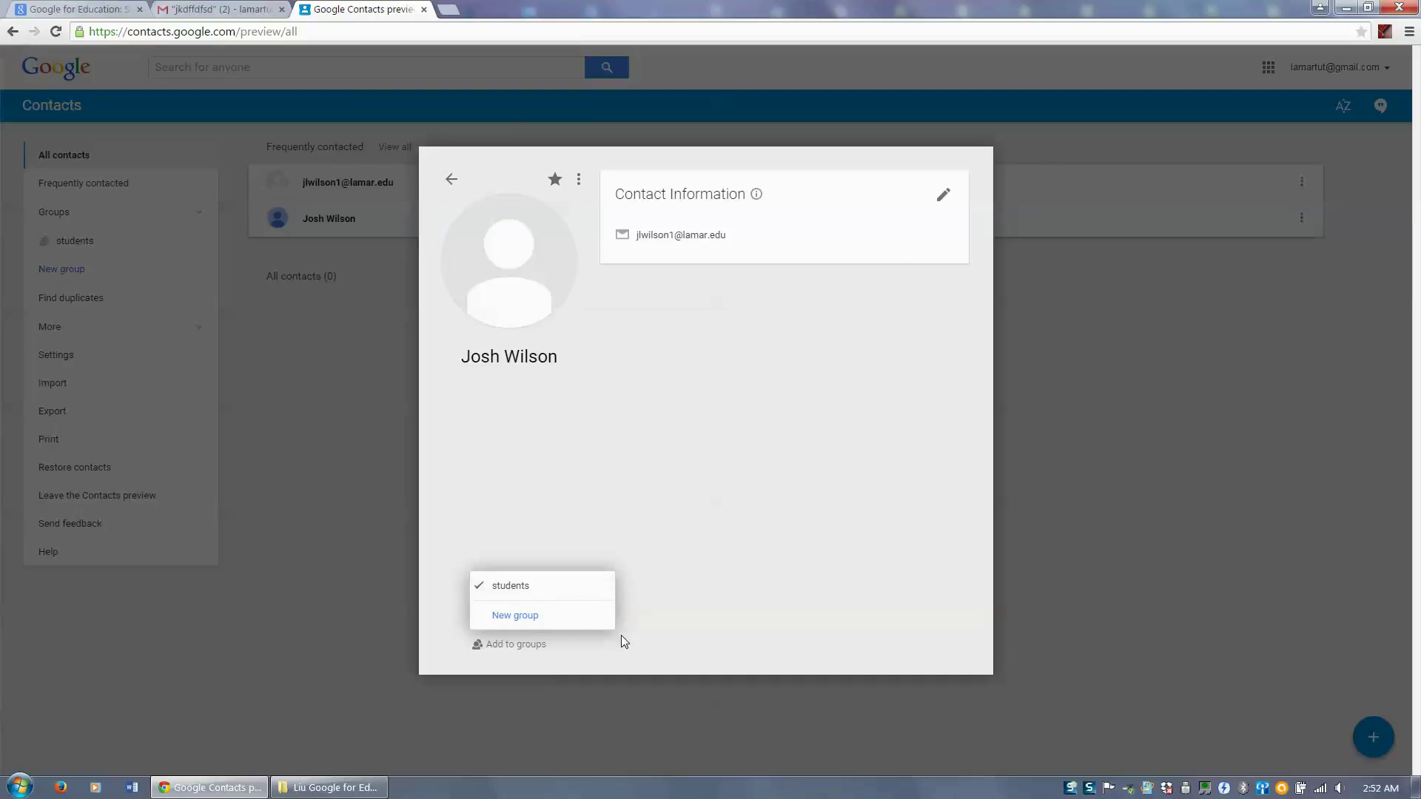
left_click(733, 564)
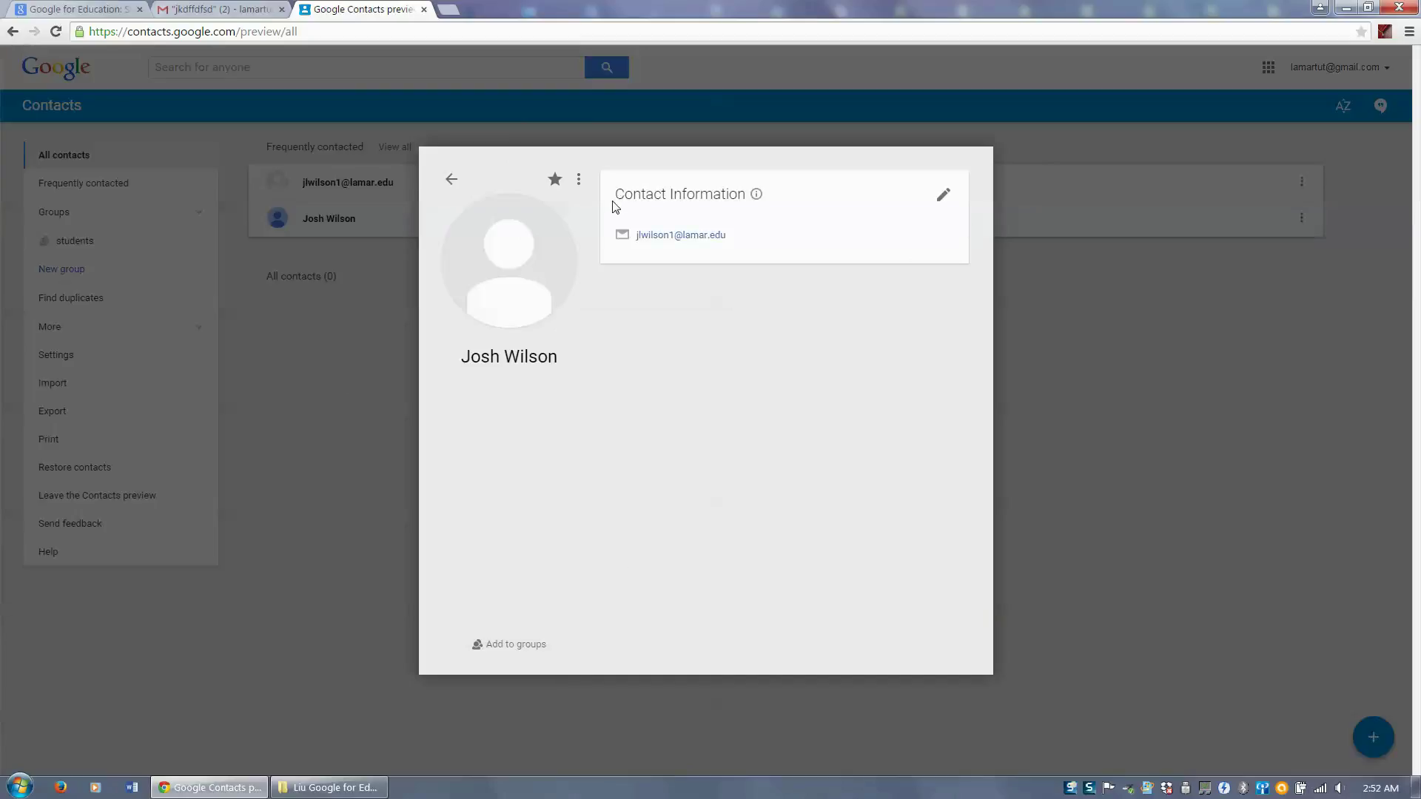
left_click(1132, 379)
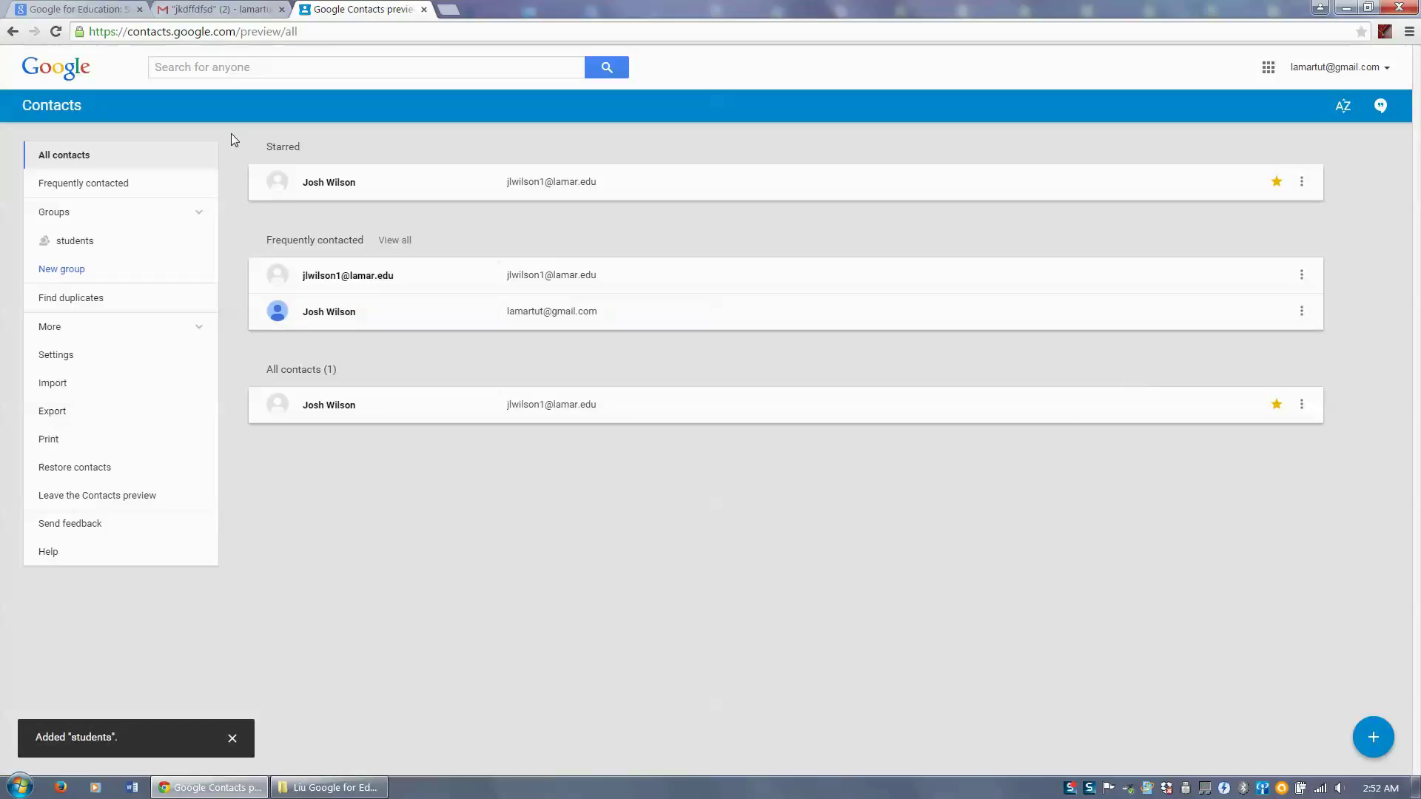
- Open the students group, then start and cancel a contacts export
left_click(75, 244)
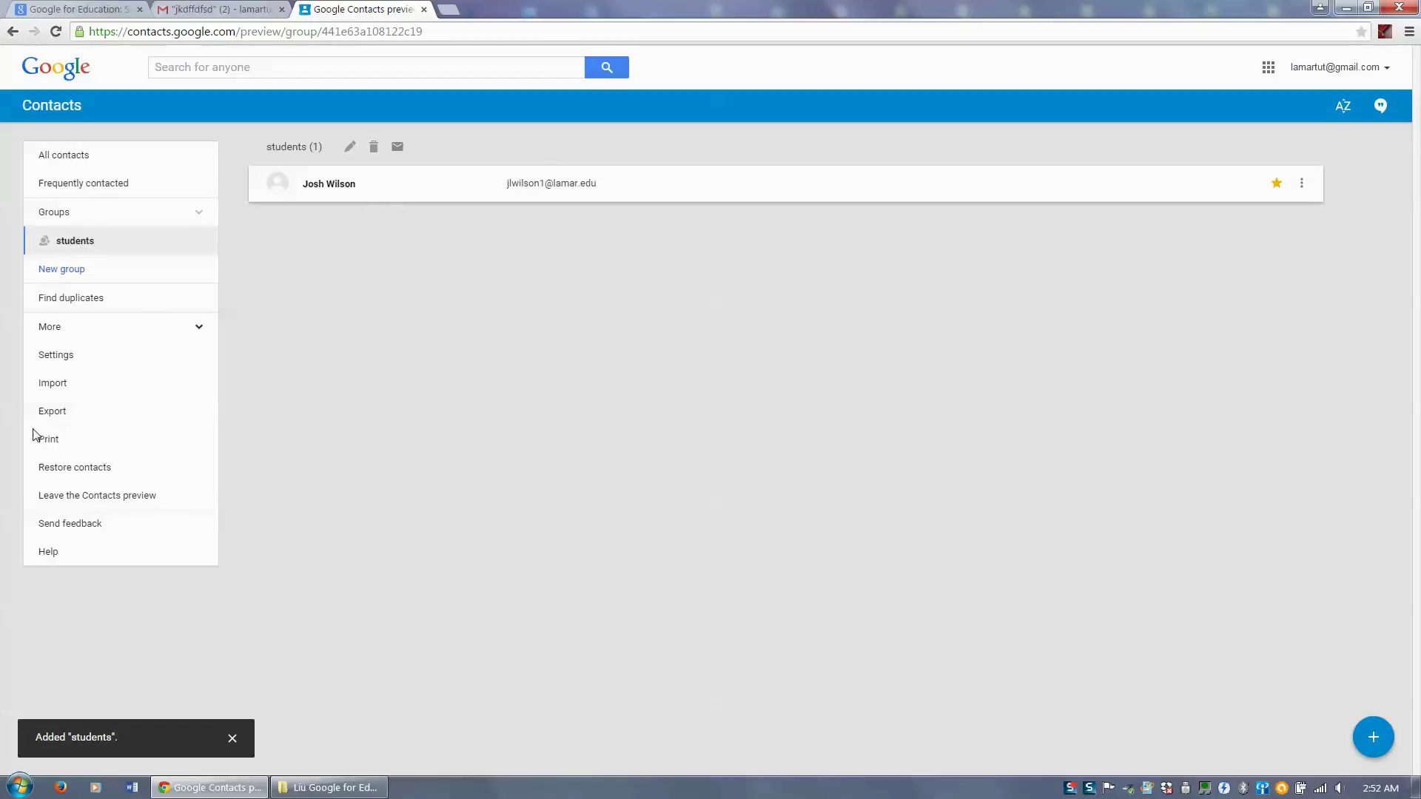
left_click(56, 409)
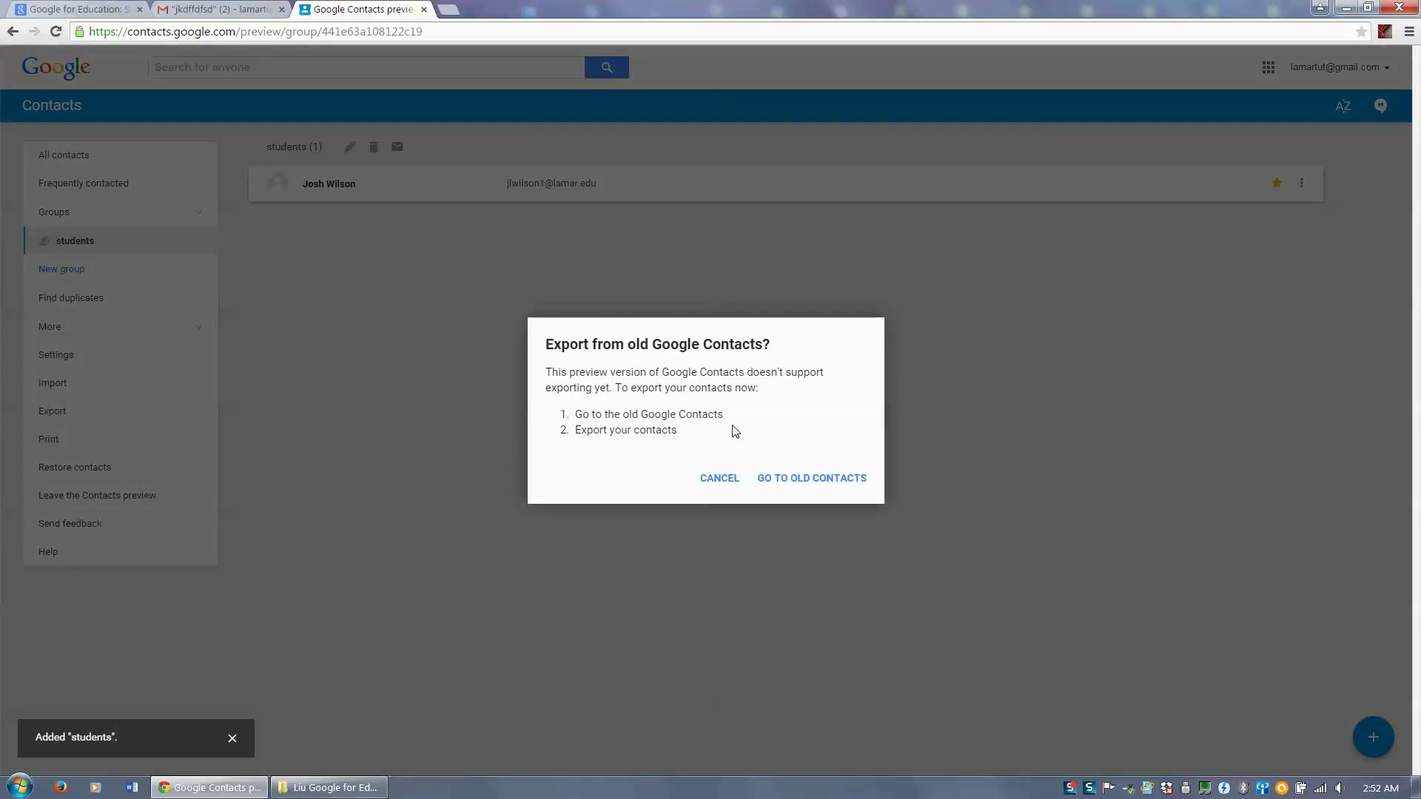
left_click(717, 489)
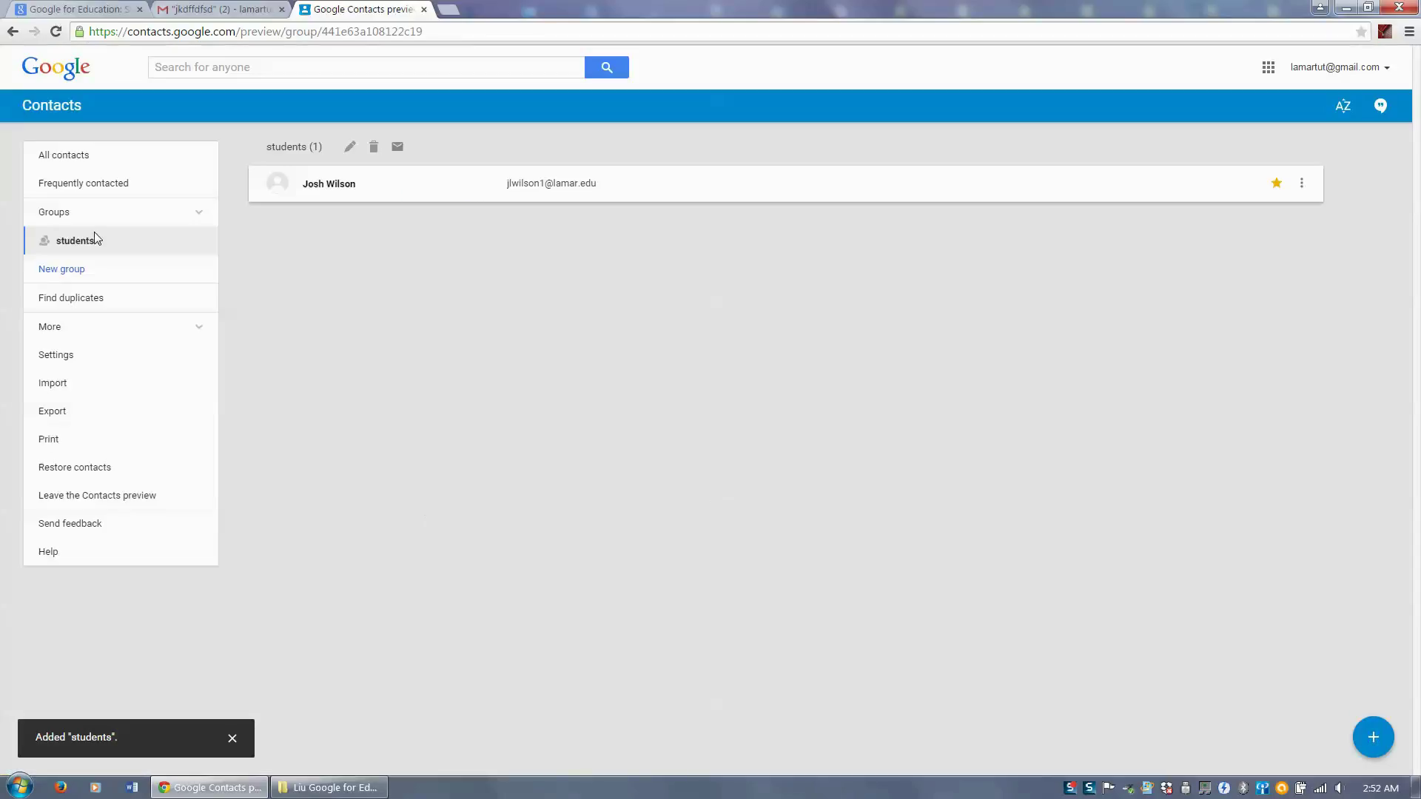